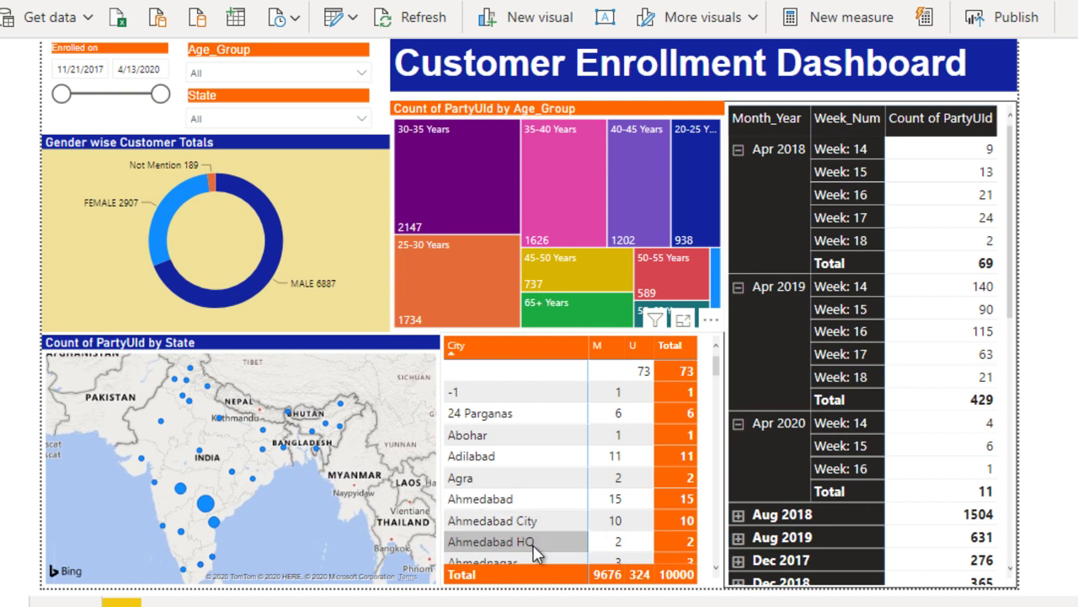
# Step: Scroll down through the City matrix on the dashboard page
pyautogui.scroll(-2, 533, 436)
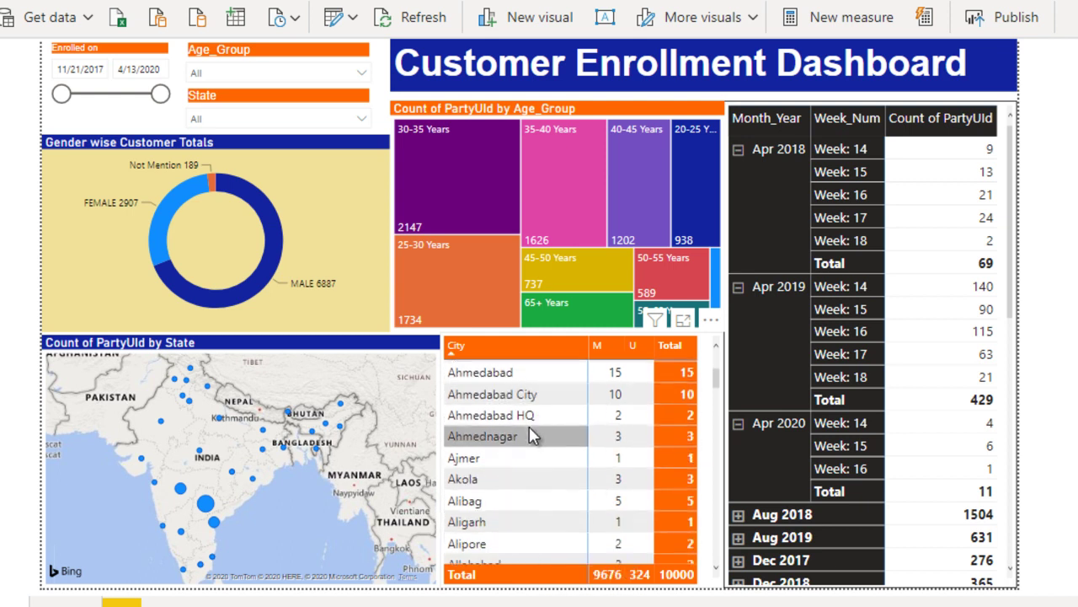
pyautogui.scroll(-2, 532, 436)
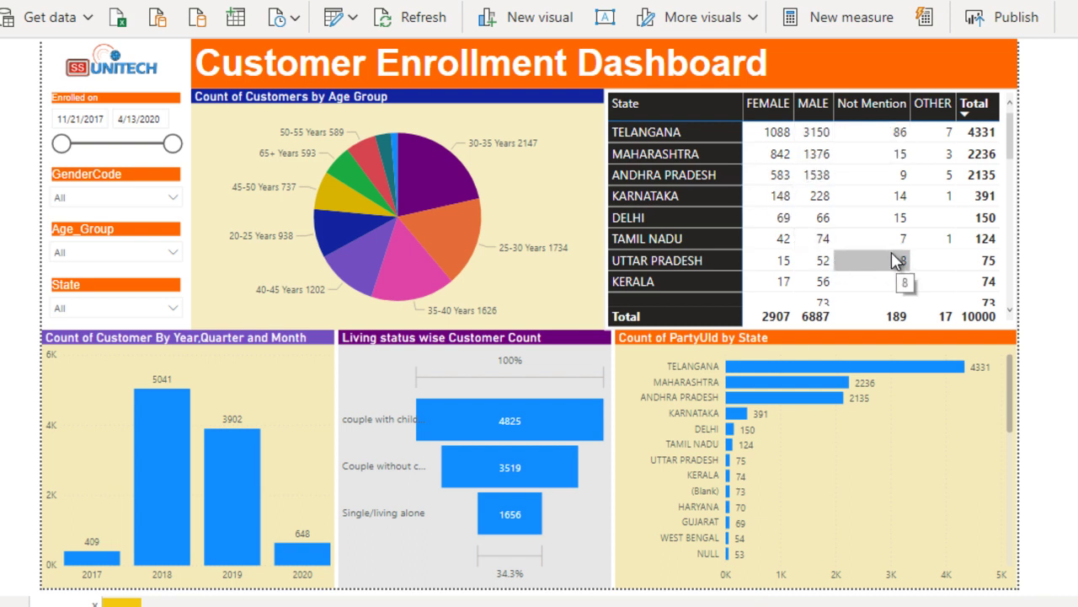
pyautogui.moveTo(302, 493)
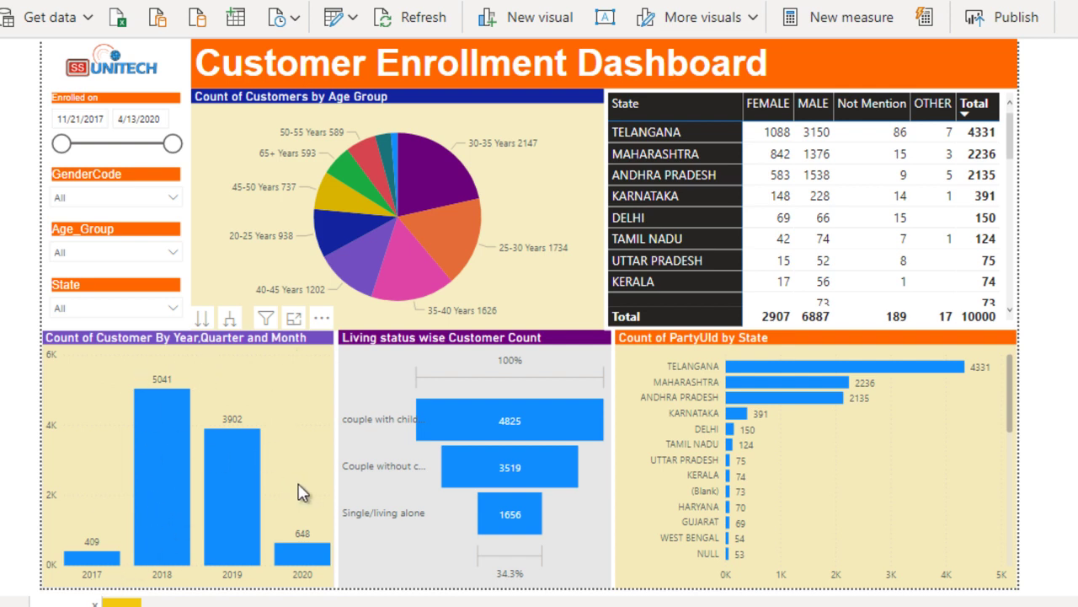
# Step: Enable drill mode on the yearly chart, drill into 2019's Qtr 3 months, then drill up twice
pyautogui.click(295, 399)
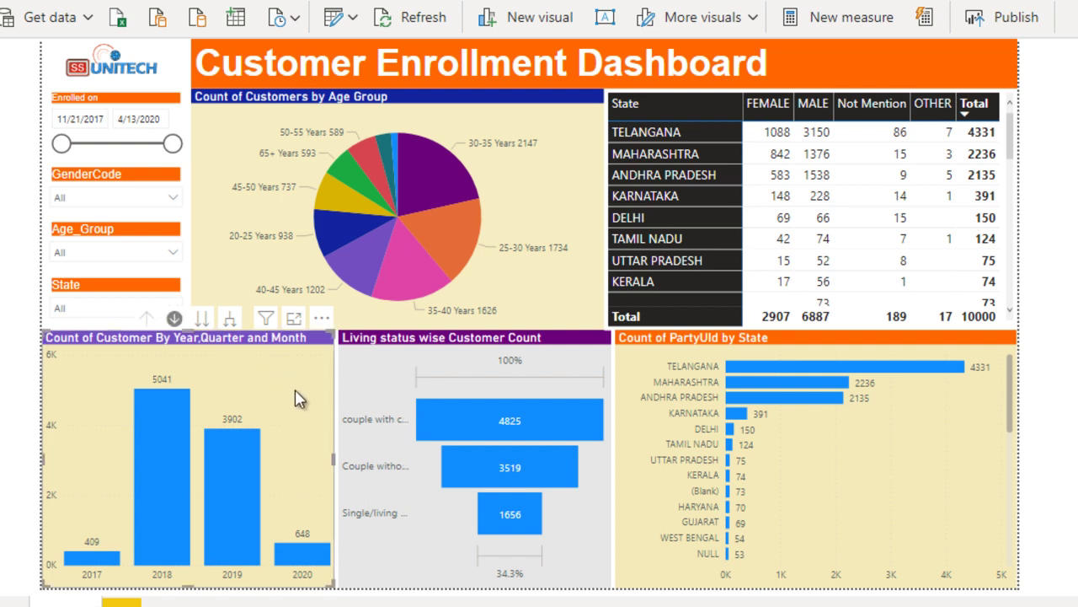
pyautogui.click(174, 320)
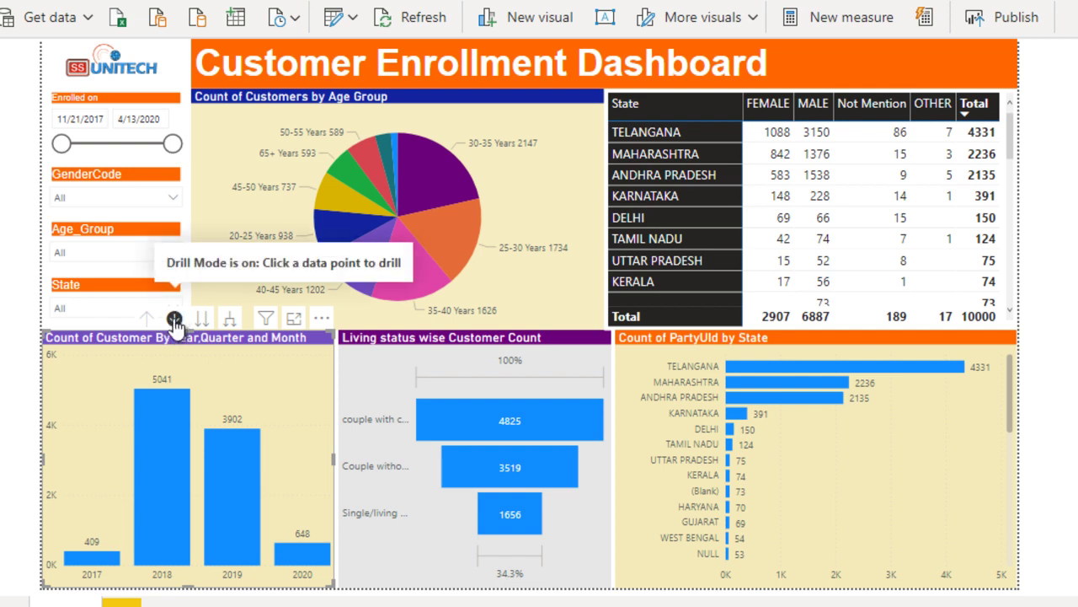
pyautogui.click(236, 494)
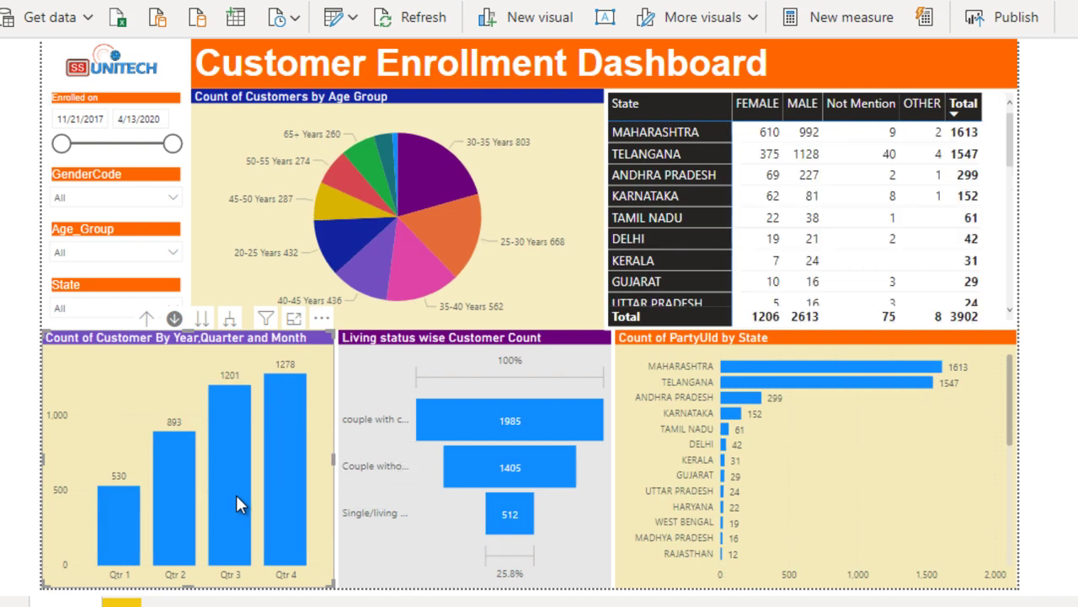
pyautogui.click(236, 495)
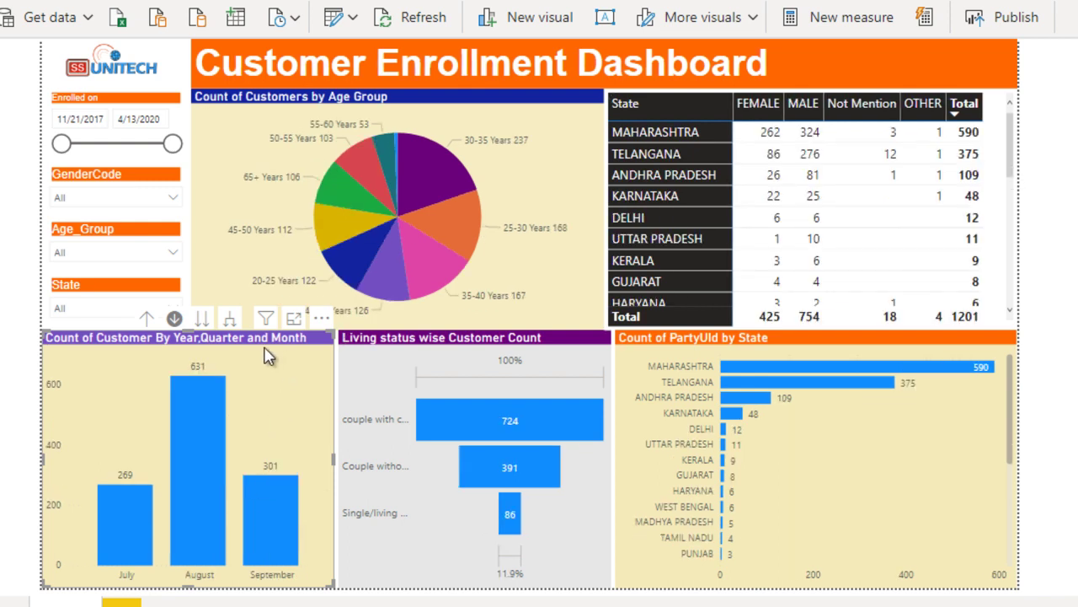
pyautogui.click(148, 319)
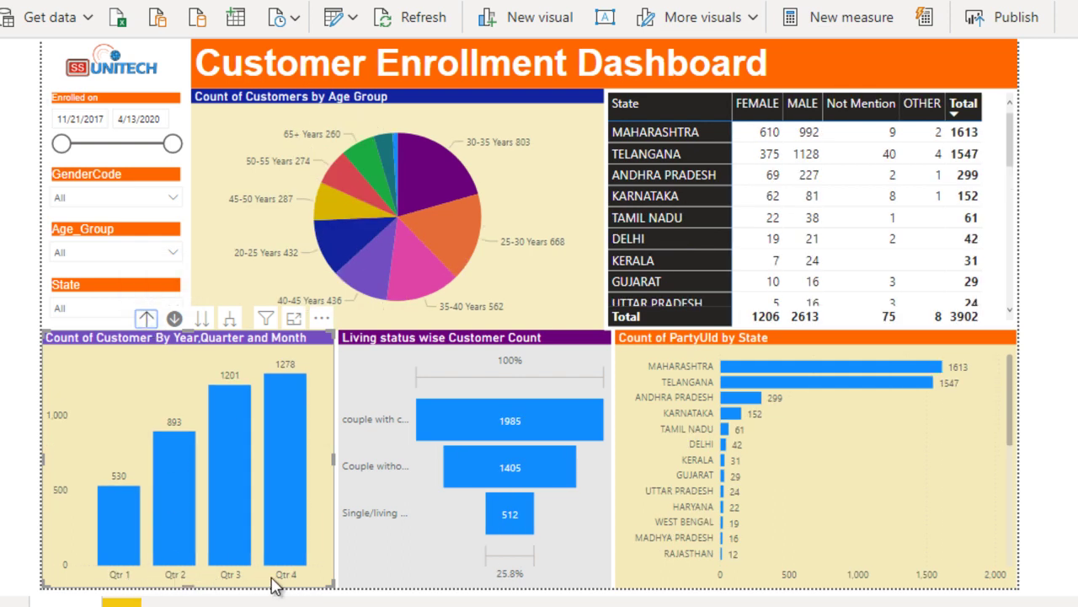
pyautogui.click(146, 318)
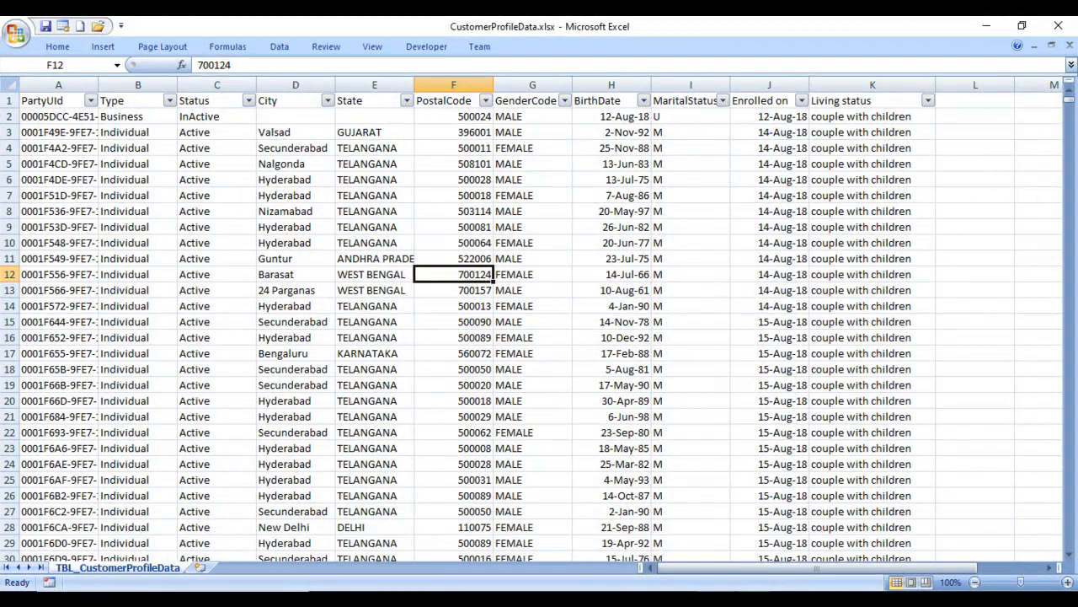
# Step: Review the PartyUId, Type, Status, City, State and PostalCode columns in Excel
pyautogui.click(74, 134)
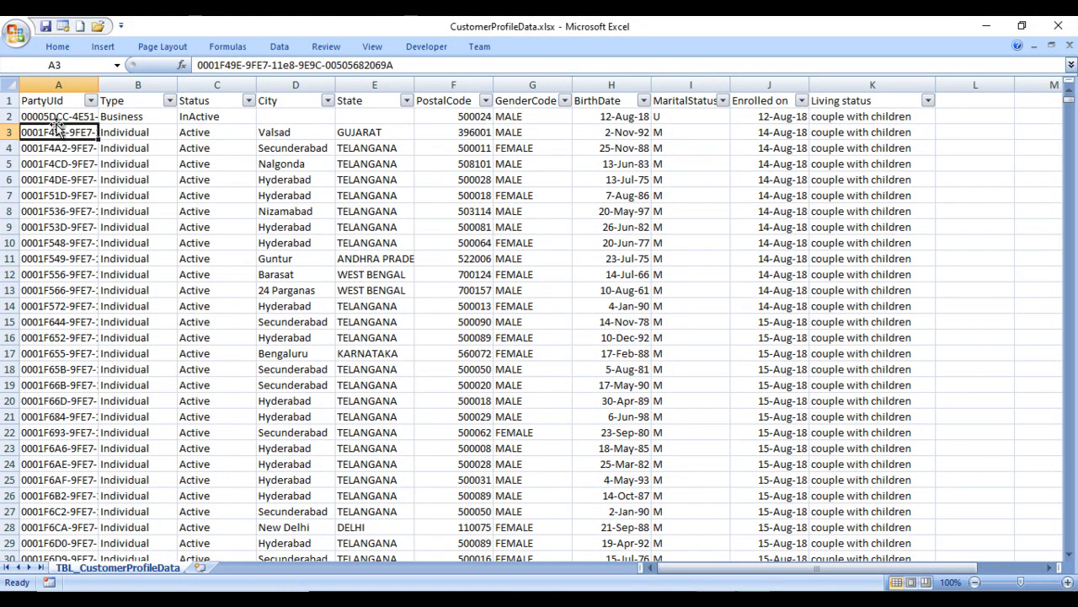
pyautogui.click(46, 100)
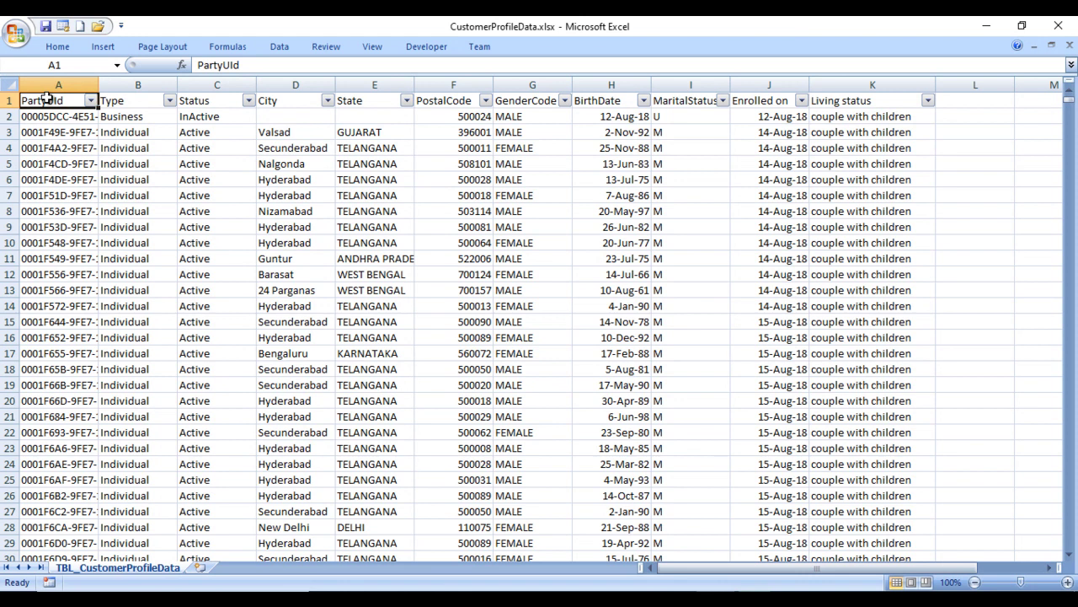
pyautogui.click(133, 101)
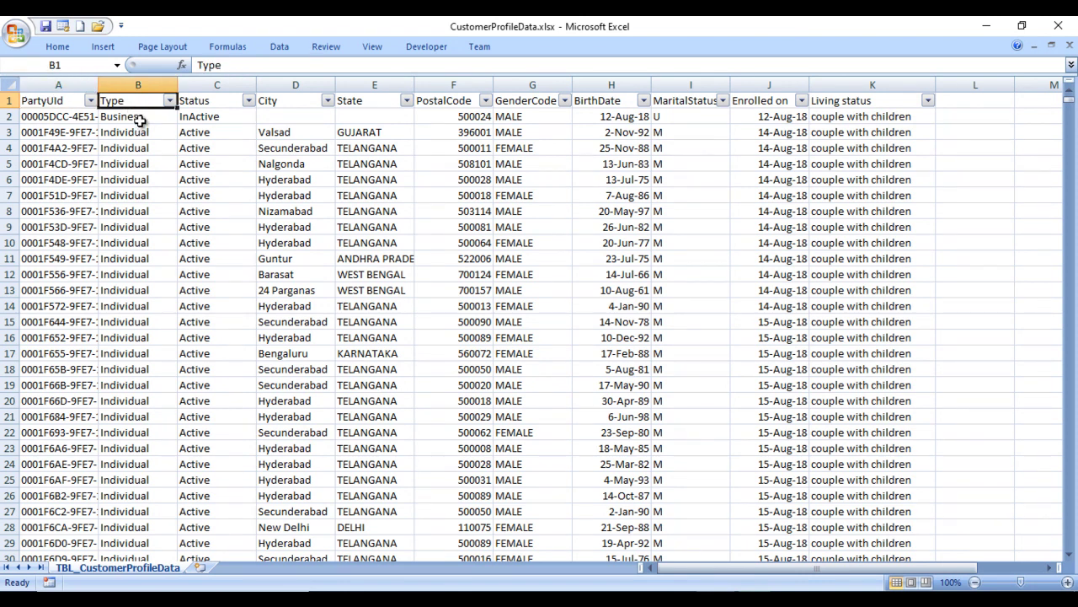
pyautogui.click(135, 116)
pyautogui.click(145, 160)
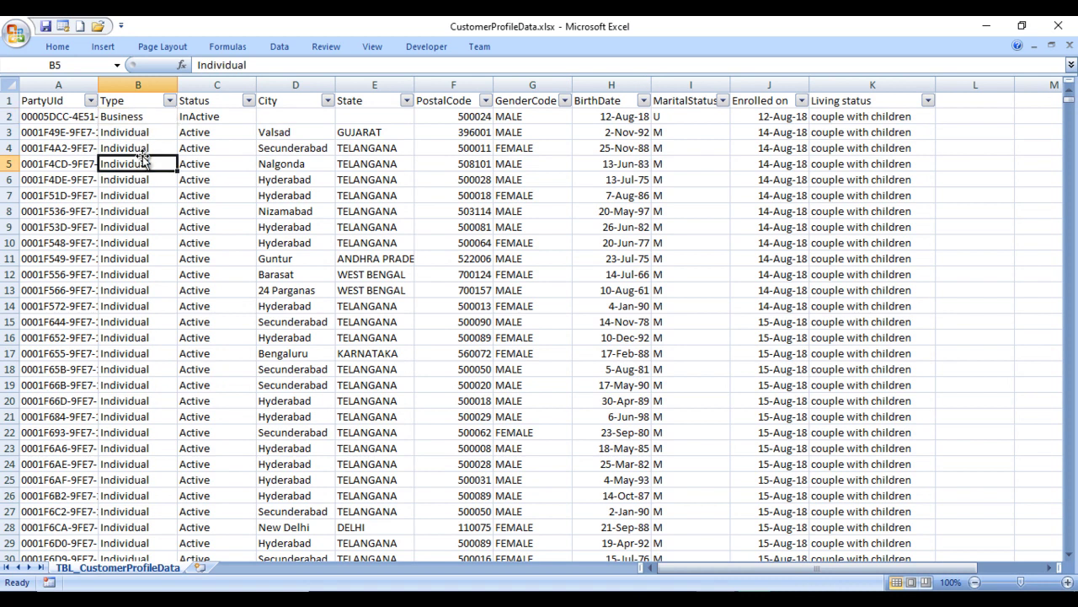
pyautogui.click(221, 102)
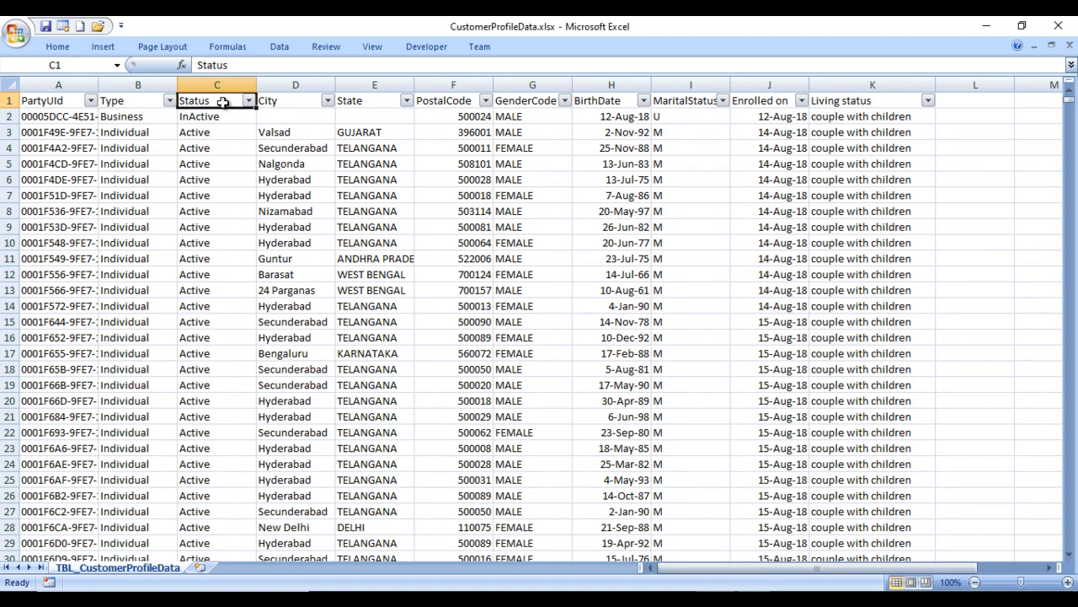
pyautogui.click(304, 101)
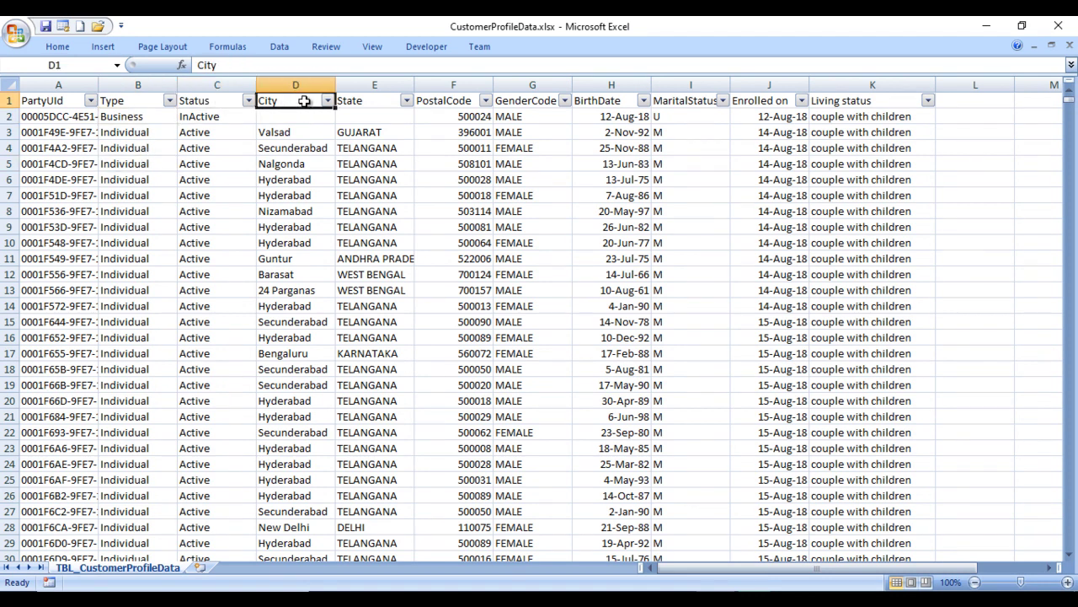
pyautogui.click(365, 102)
pyautogui.click(446, 99)
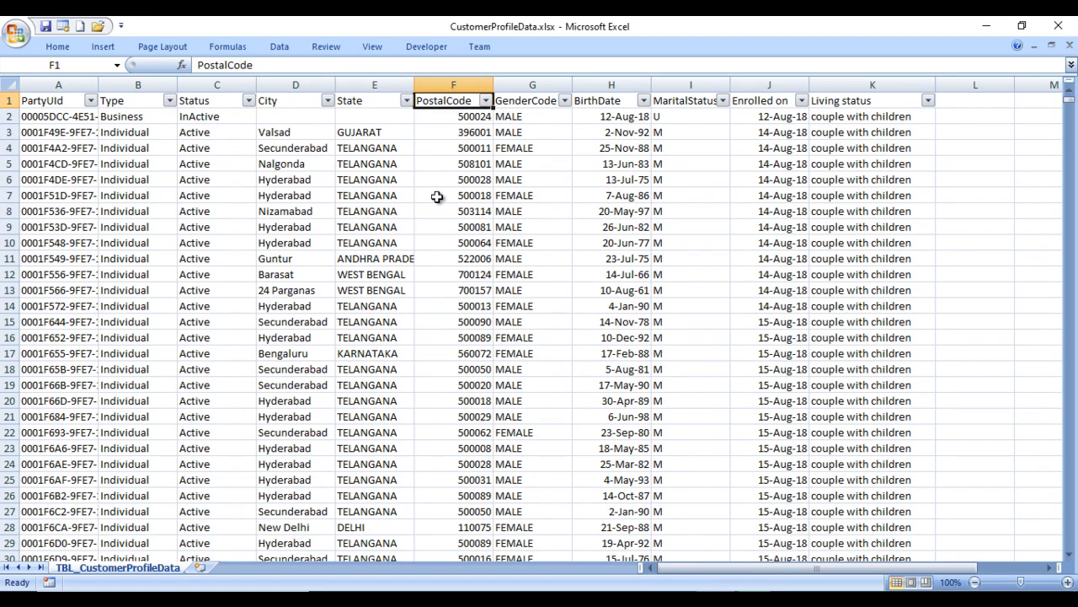
# Step: Review the GenderCode, BirthDate, MaritalStatus, Enrolled on and Living status columns, then return to Power BI
pyautogui.click(539, 103)
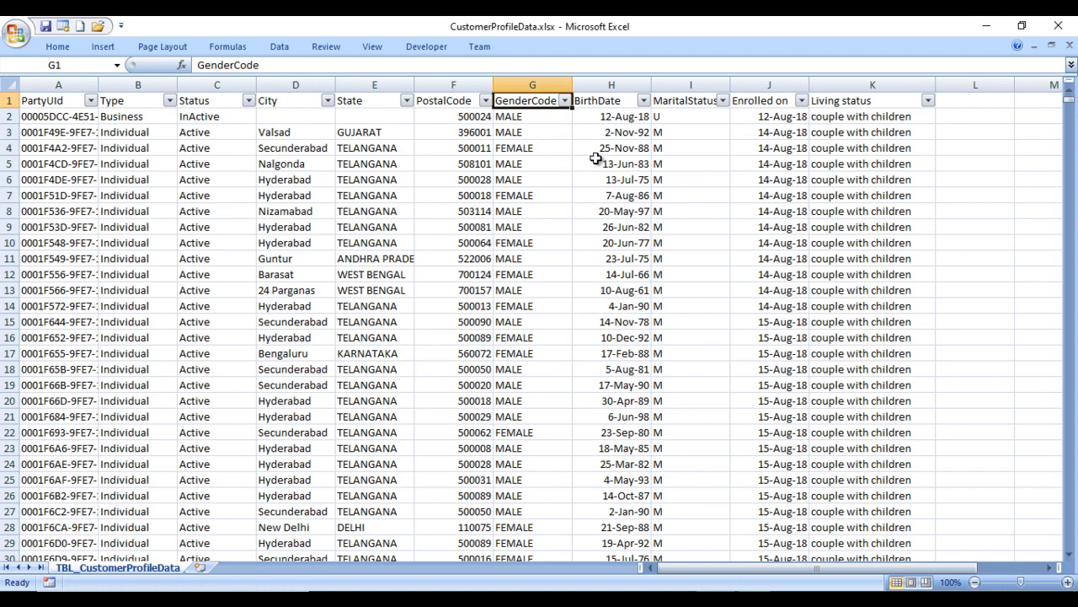
pyautogui.click(518, 118)
pyautogui.click(522, 135)
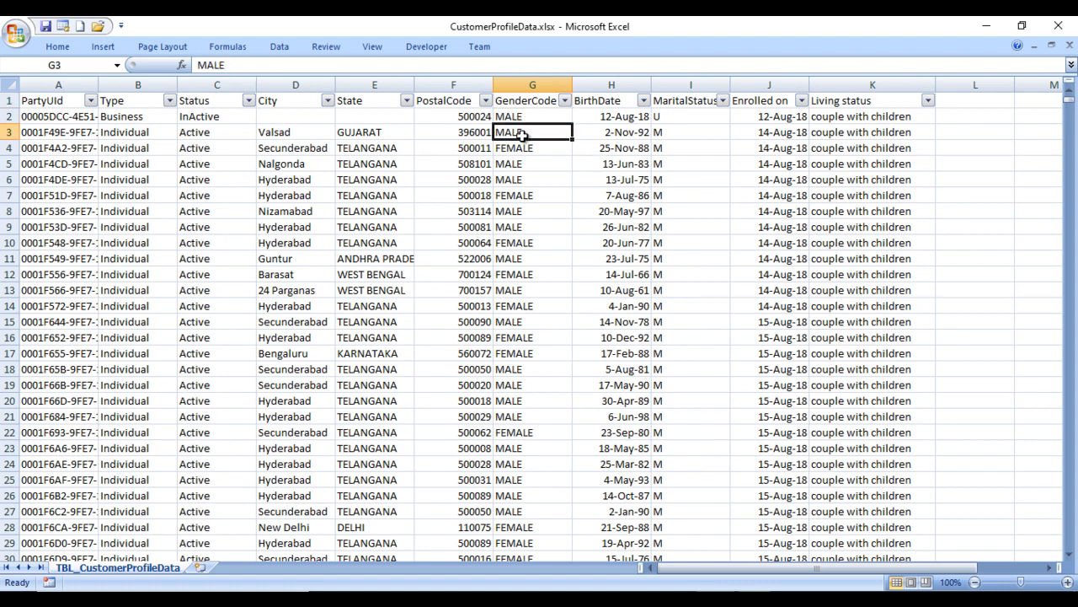
pyautogui.click(616, 100)
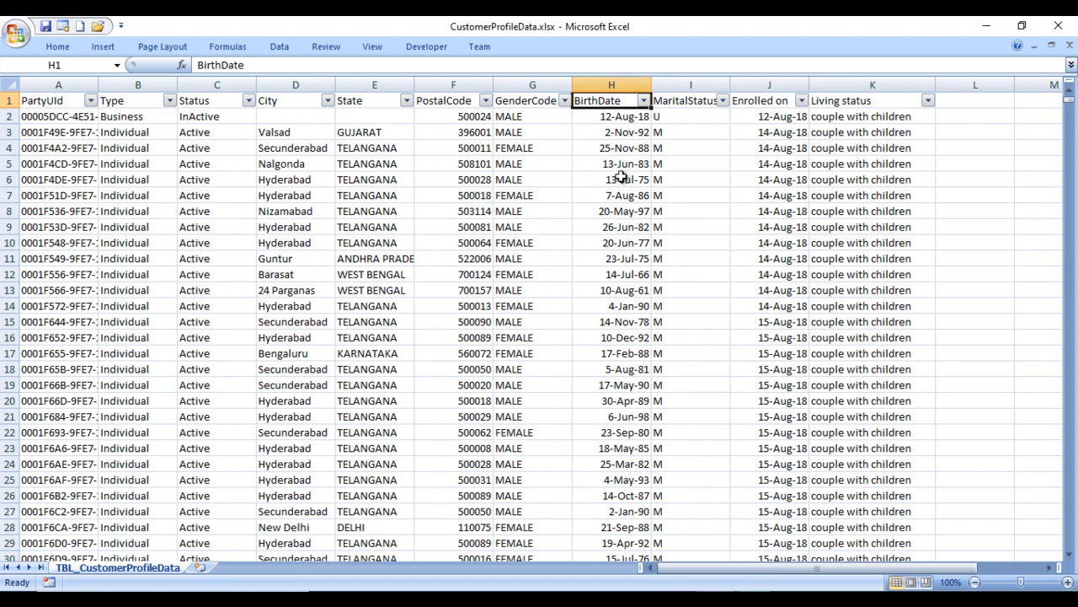
pyautogui.click(696, 101)
pyautogui.click(779, 101)
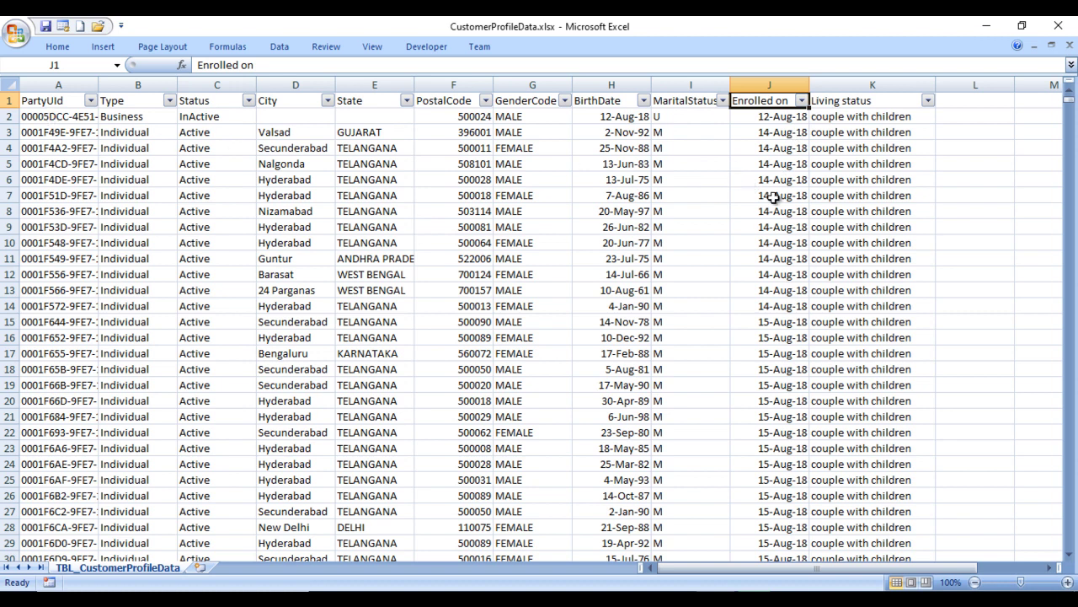
pyautogui.click(876, 102)
pyautogui.click(879, 118)
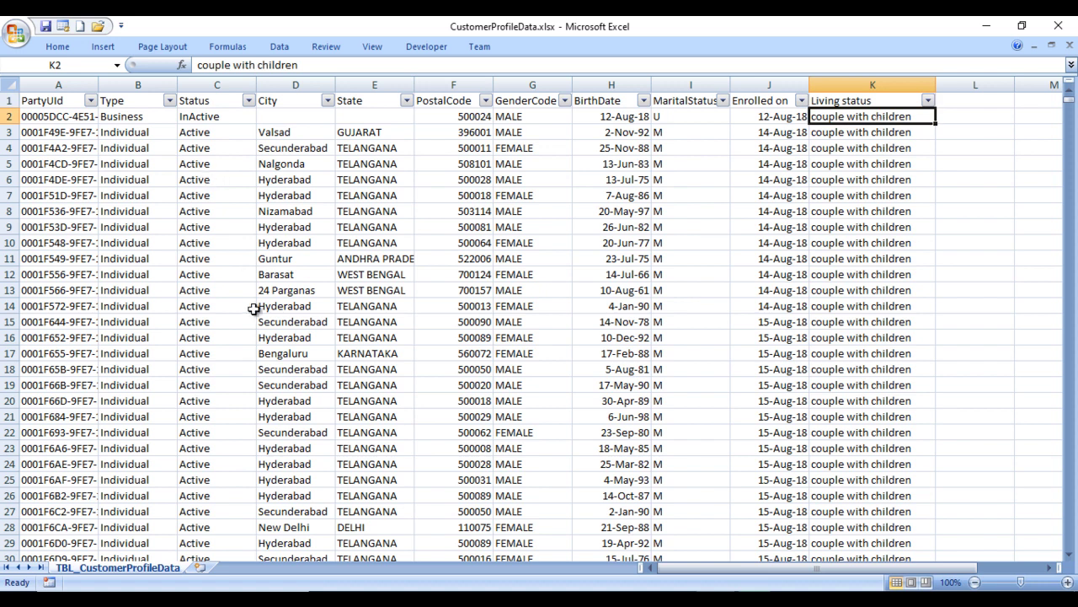
pyautogui.click(278, 356)
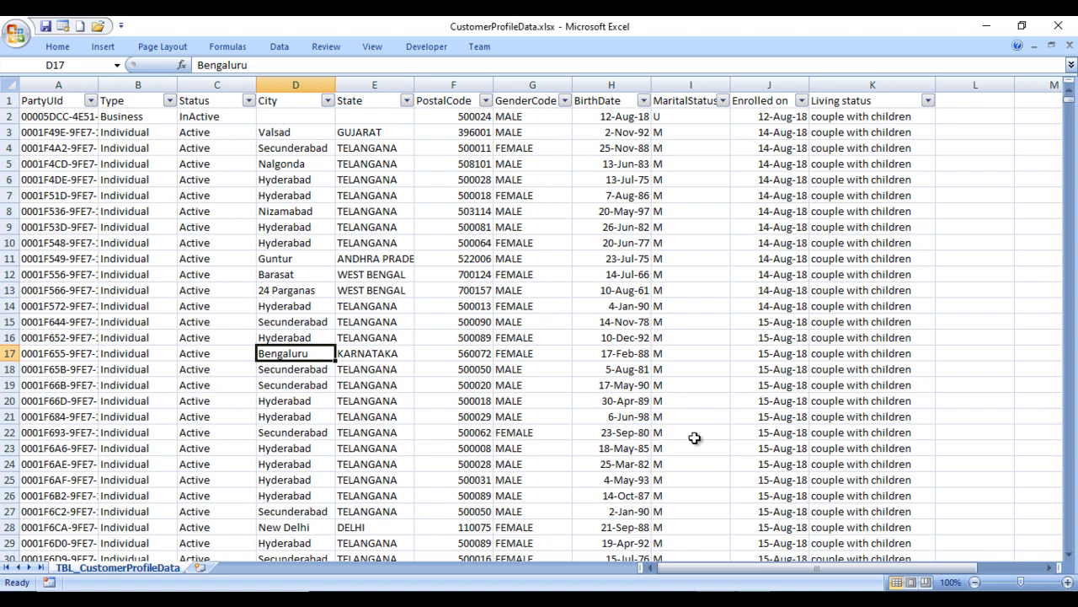
pyautogui.click(718, 511)
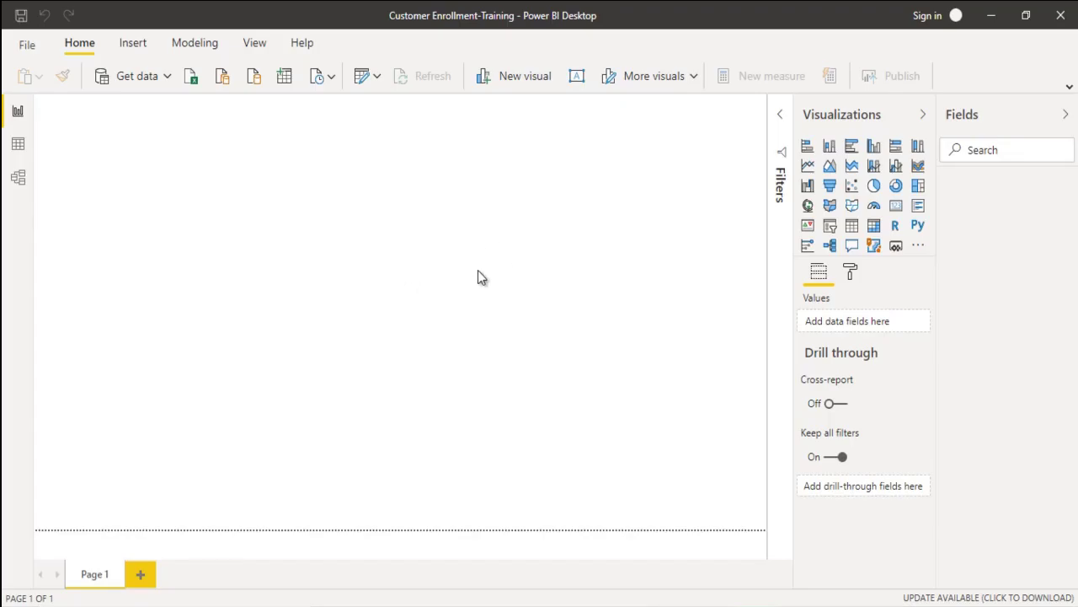
# Step: Import the TBL_CustomerProfileData table from the CustomerProfileData.xlsx Excel workbook
pyautogui.click(173, 79)
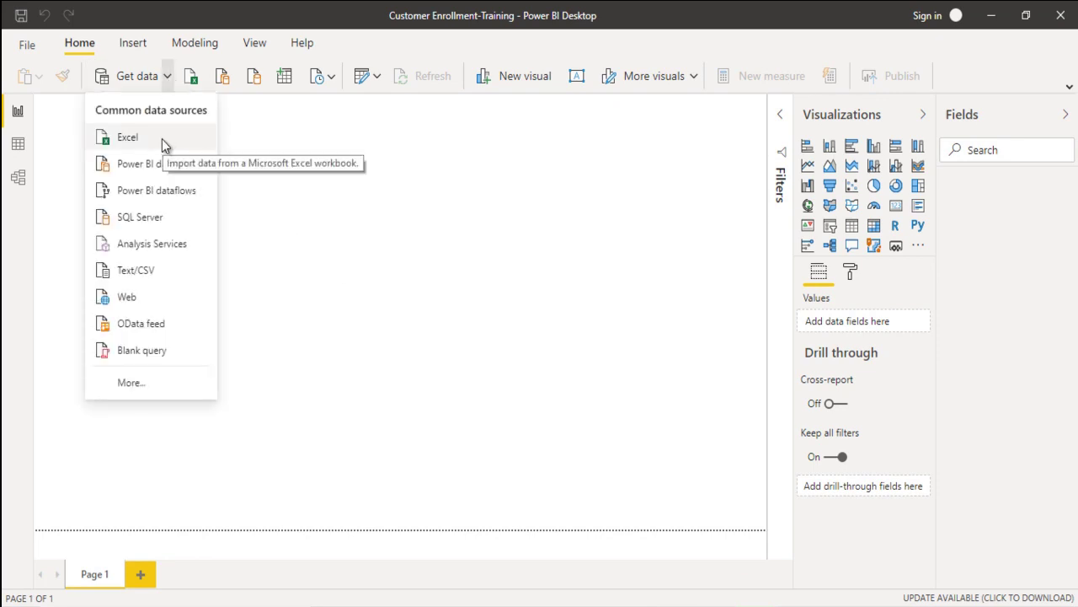
pyautogui.click(162, 139)
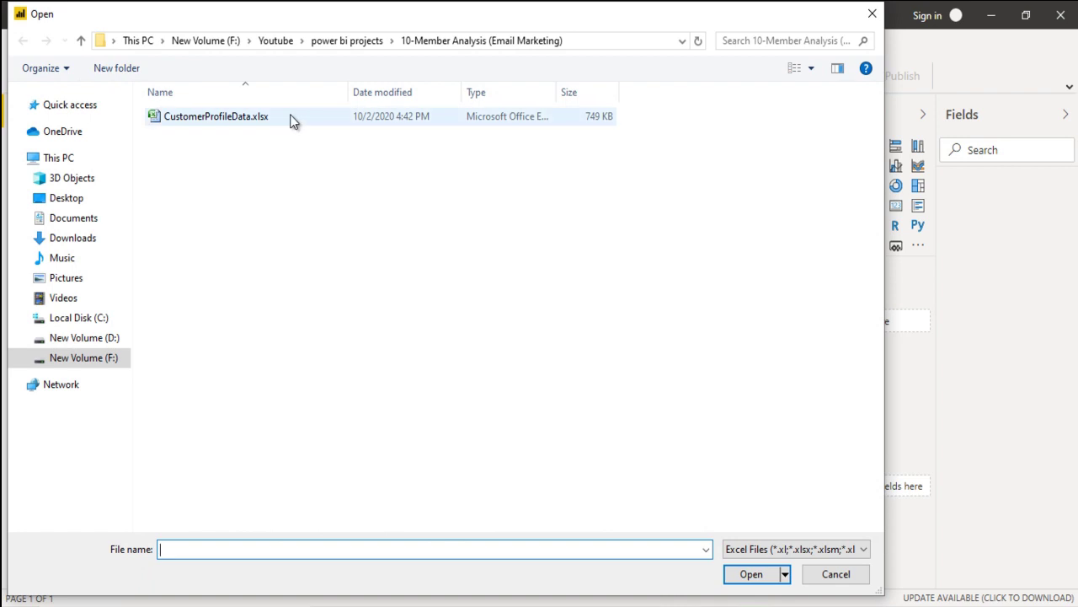
pyautogui.click(291, 119)
pyautogui.click(751, 576)
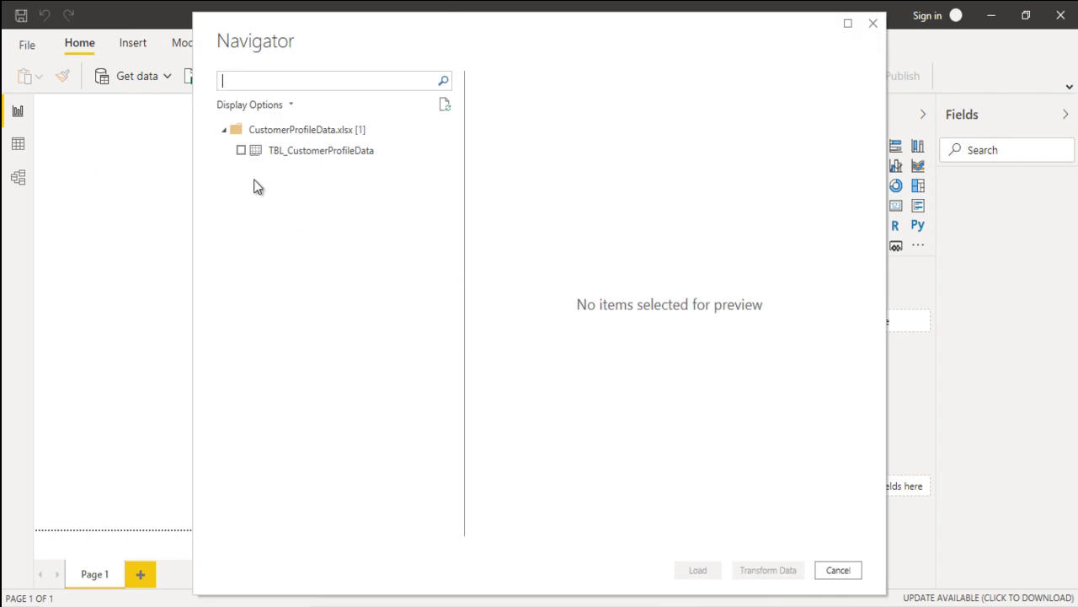
pyautogui.click(240, 150)
pyautogui.click(699, 572)
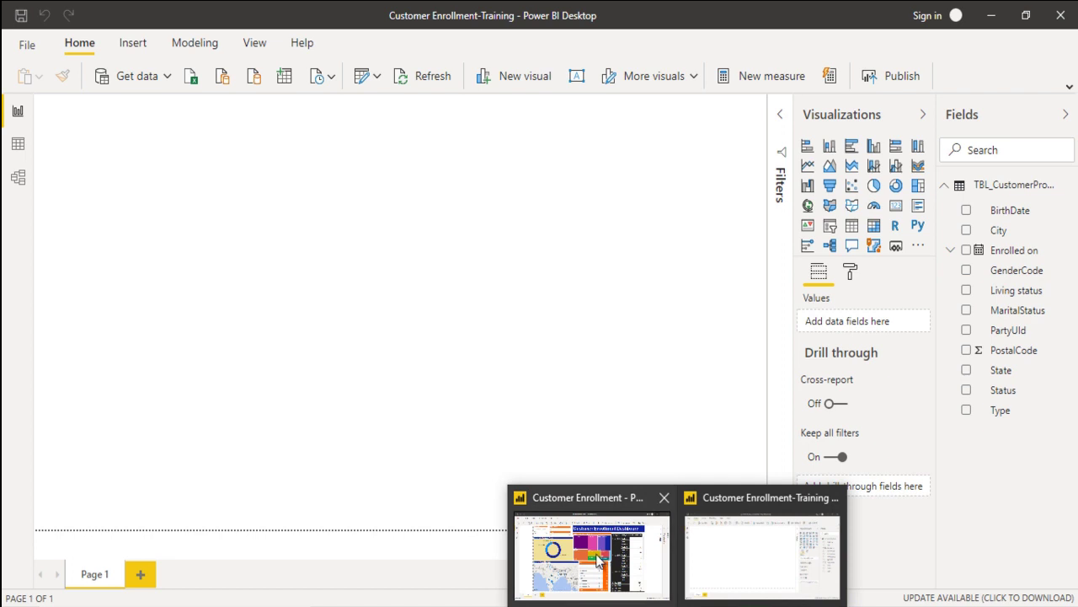
# Step: Glance at the finished Customer Enrollment report, then show the training report's table in Data view
pyautogui.click(590, 564)
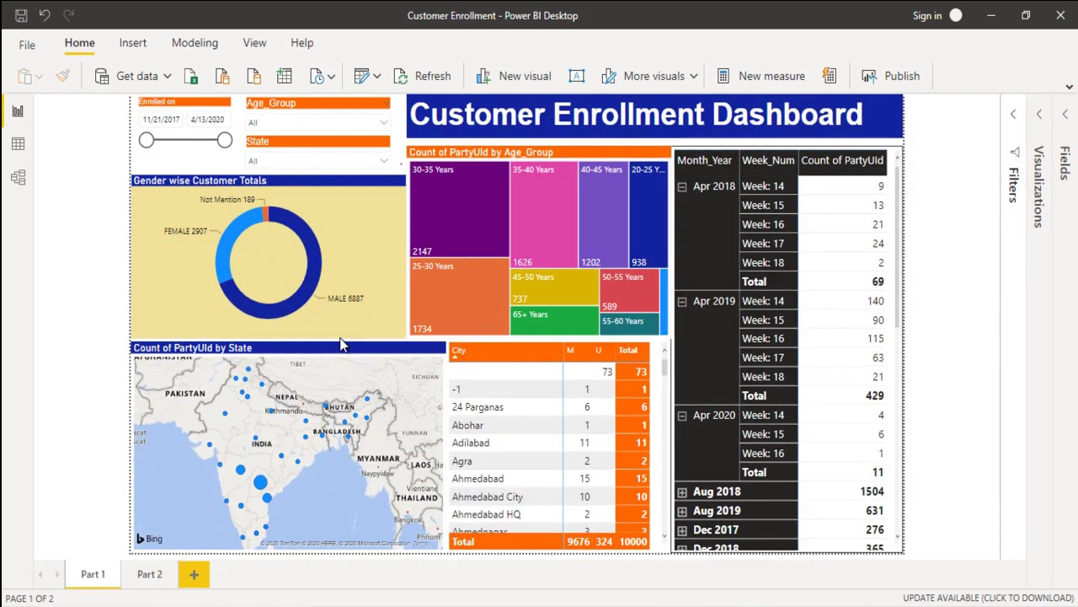
pyautogui.moveTo(788, 320)
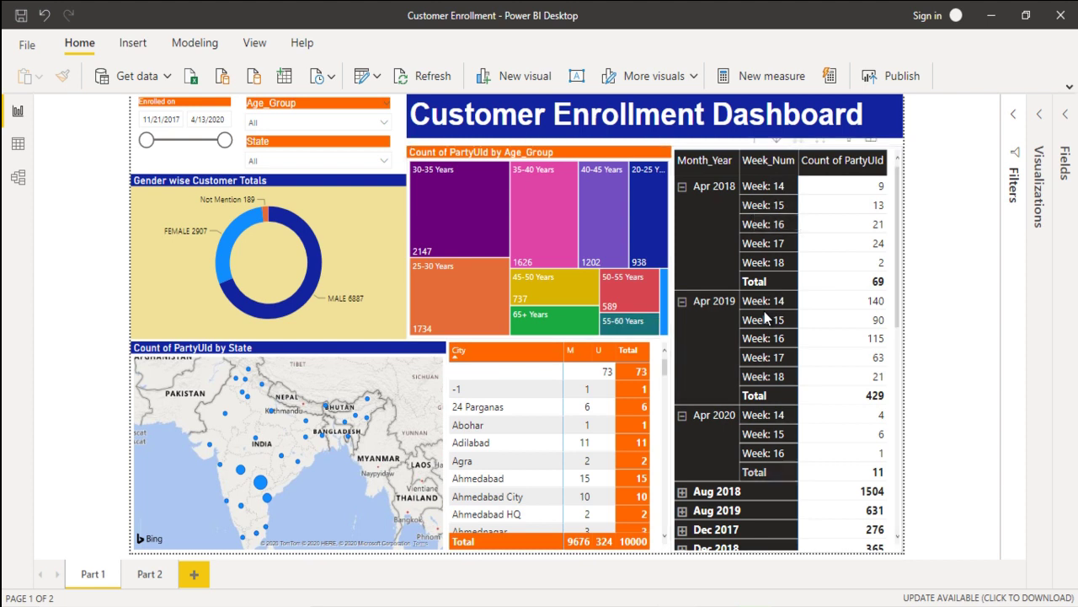
pyautogui.hotkey('alt', 'Tab')
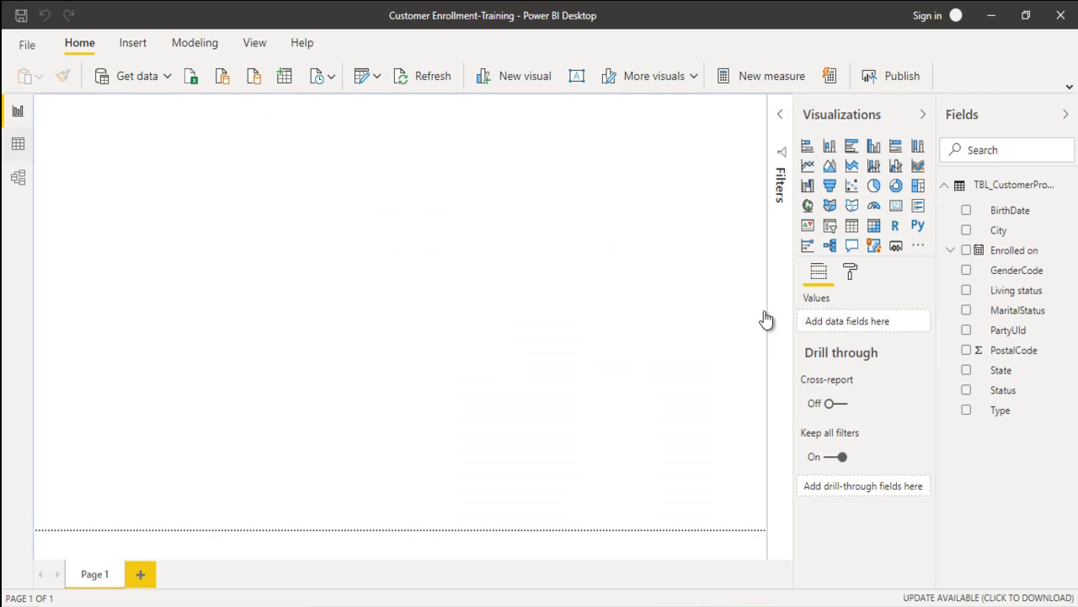
pyautogui.click(18, 143)
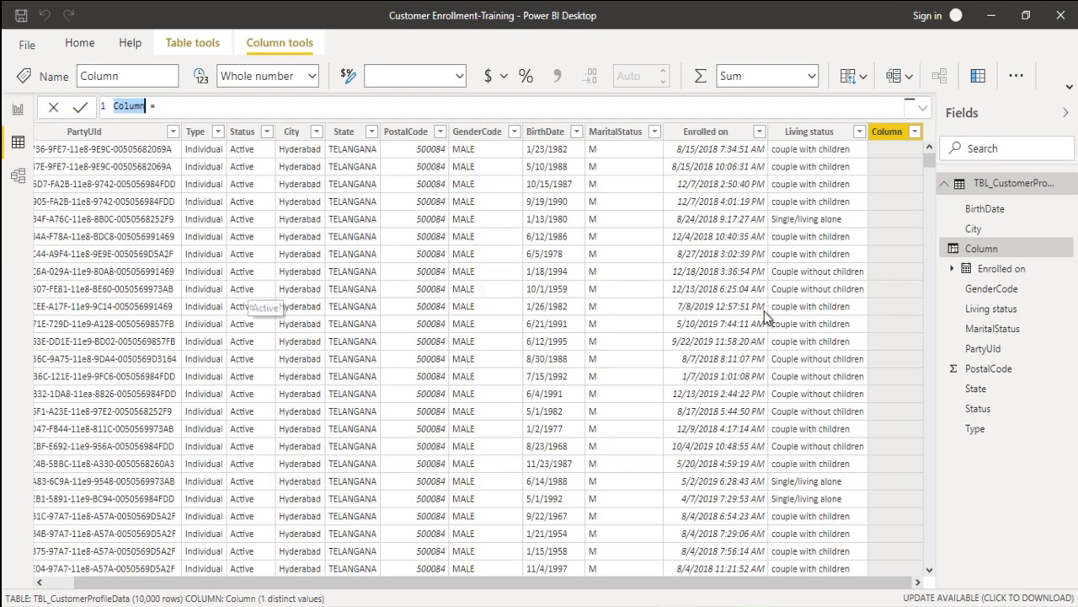
# Step: Define the column as Age = YEARFRAC(TBL_CustomerProfileData[BirthDate], TODAY())
pyautogui.write('Age')
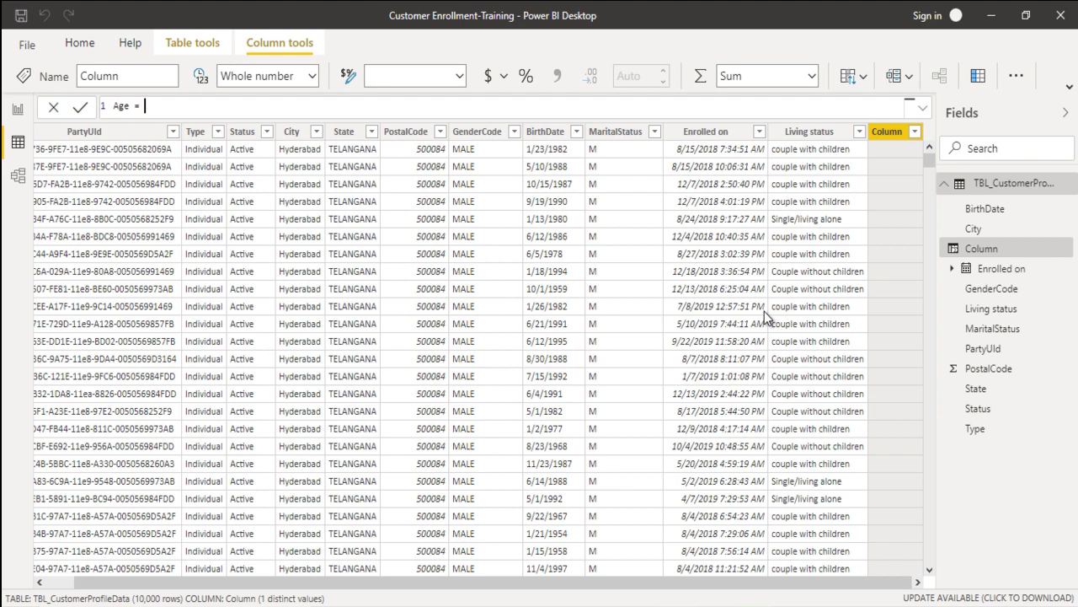
pyautogui.write('YearFra')
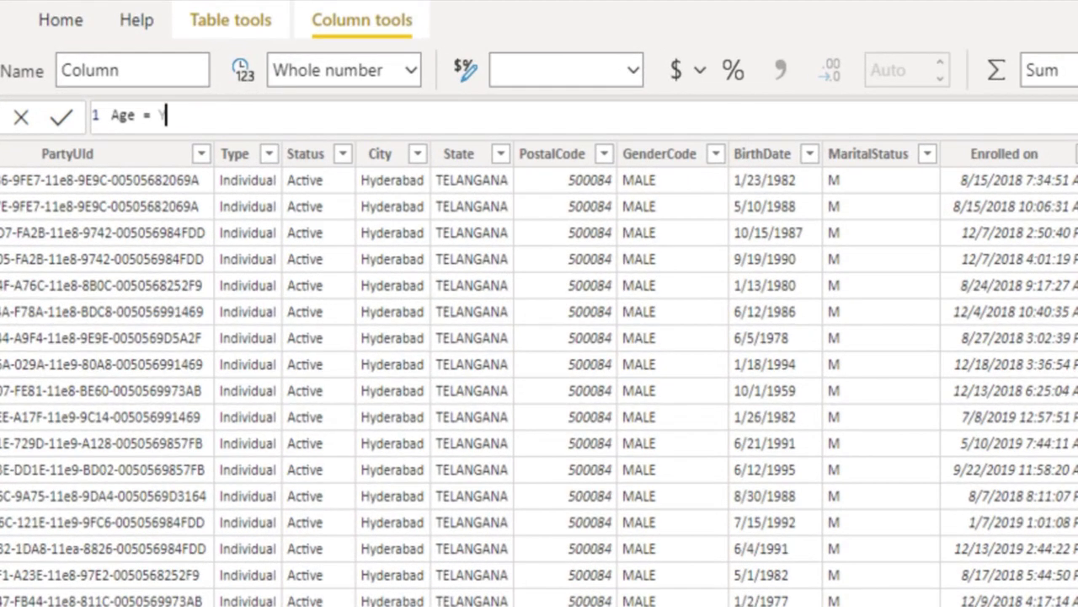
pyautogui.press('Tab')
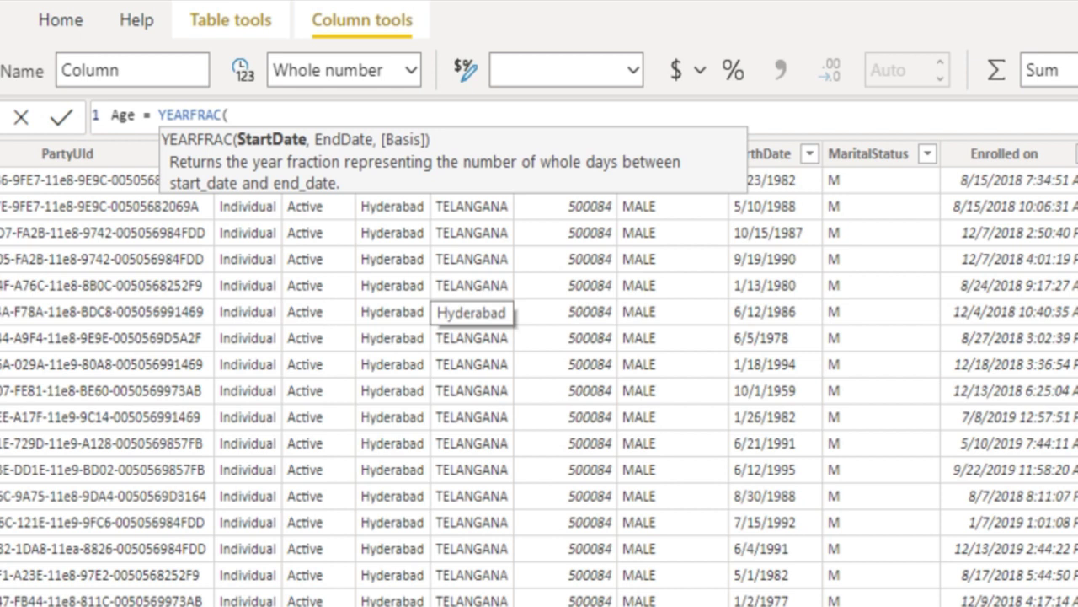
pyautogui.write('bi')
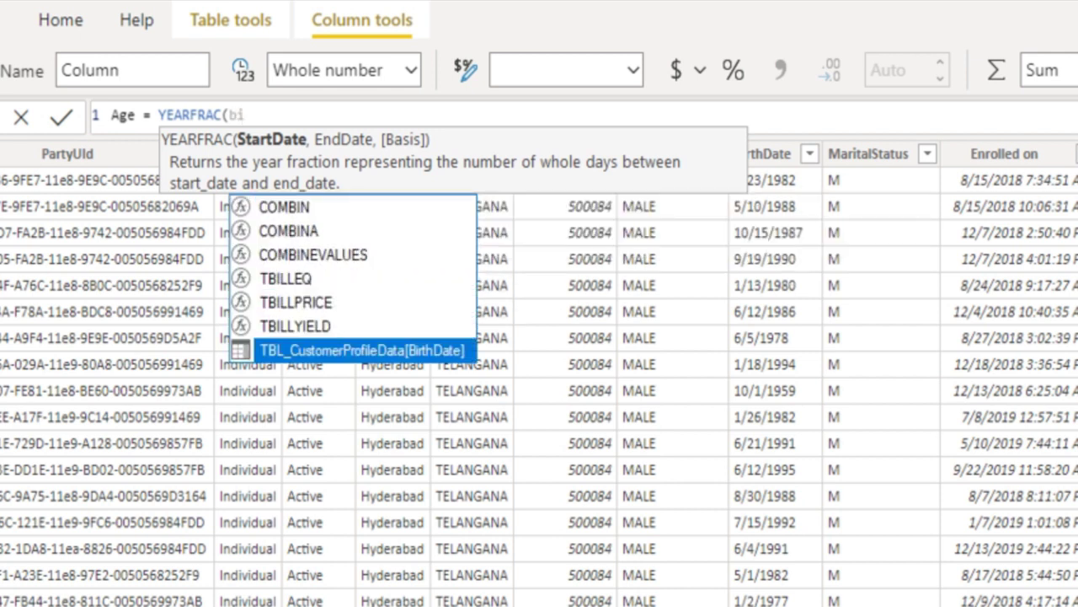
pyautogui.press('Tab')
pyautogui.write(',')
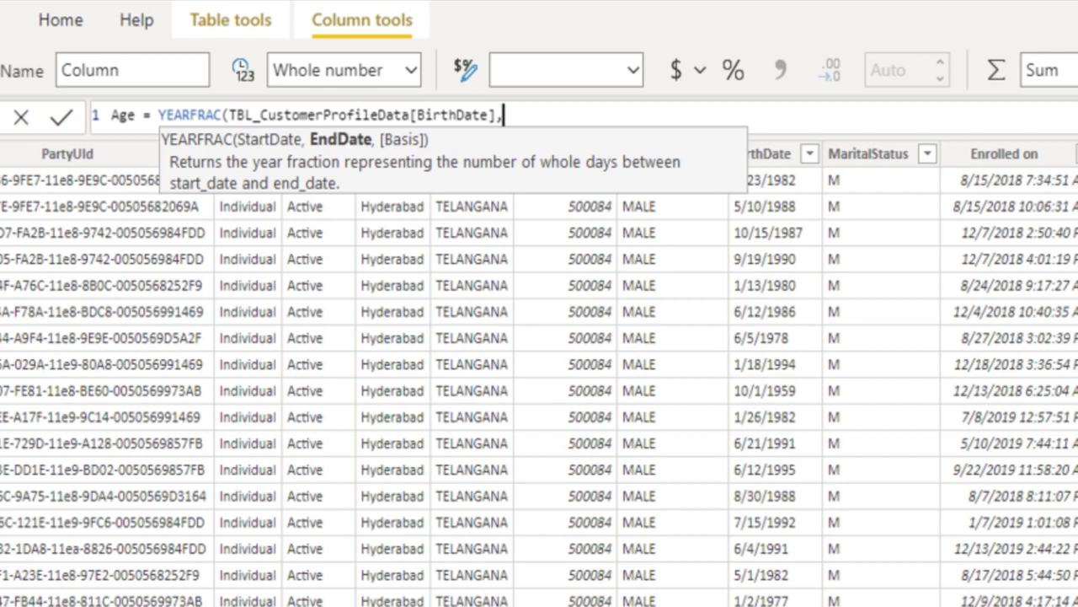
pyautogui.write('today')
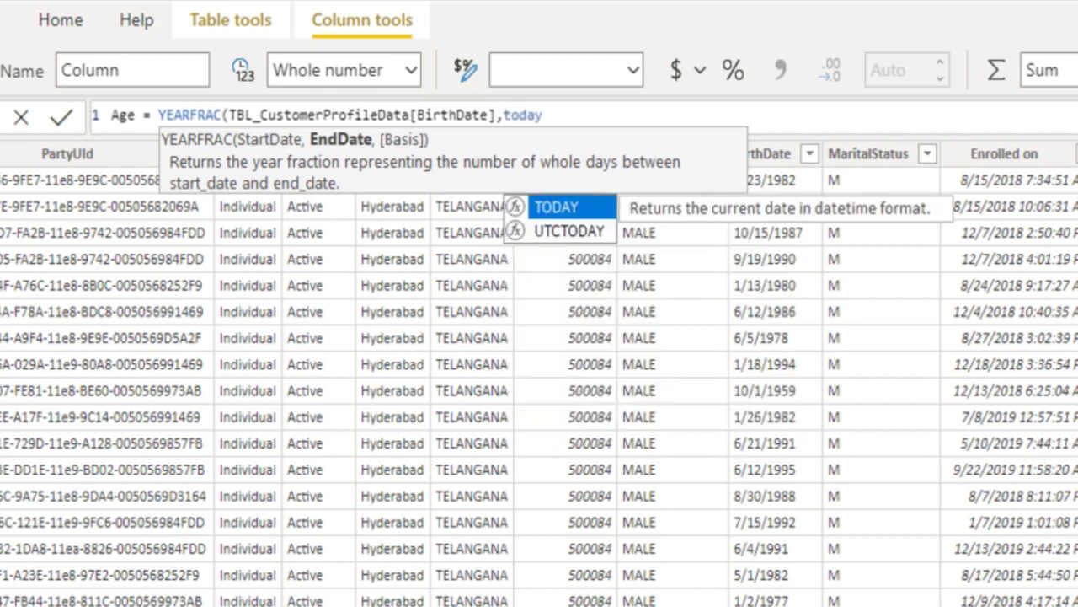
pyautogui.press('Tab')
pyautogui.write(')')
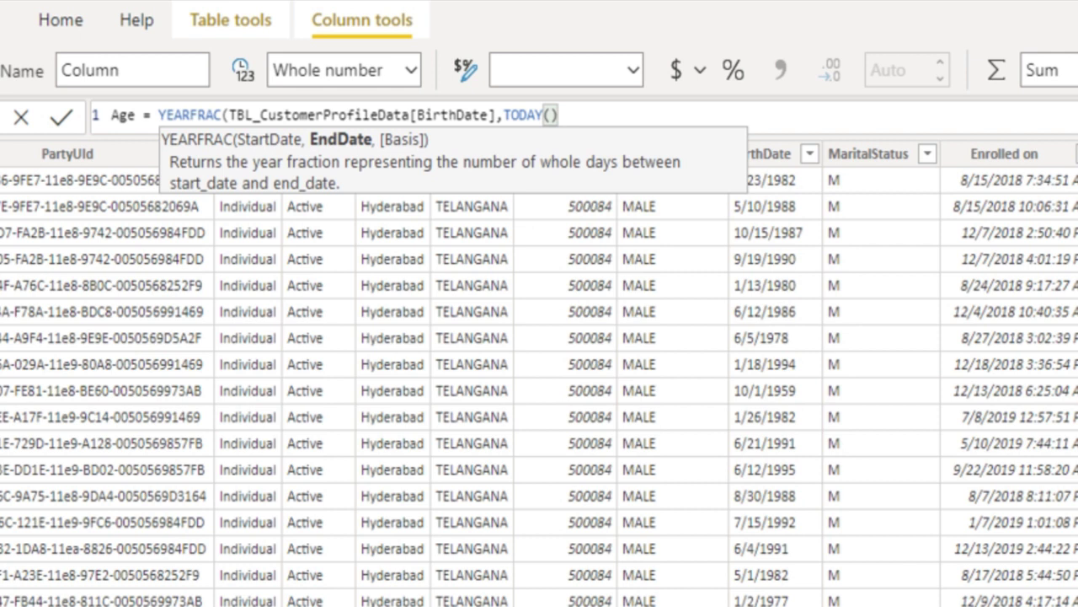
pyautogui.write(')')
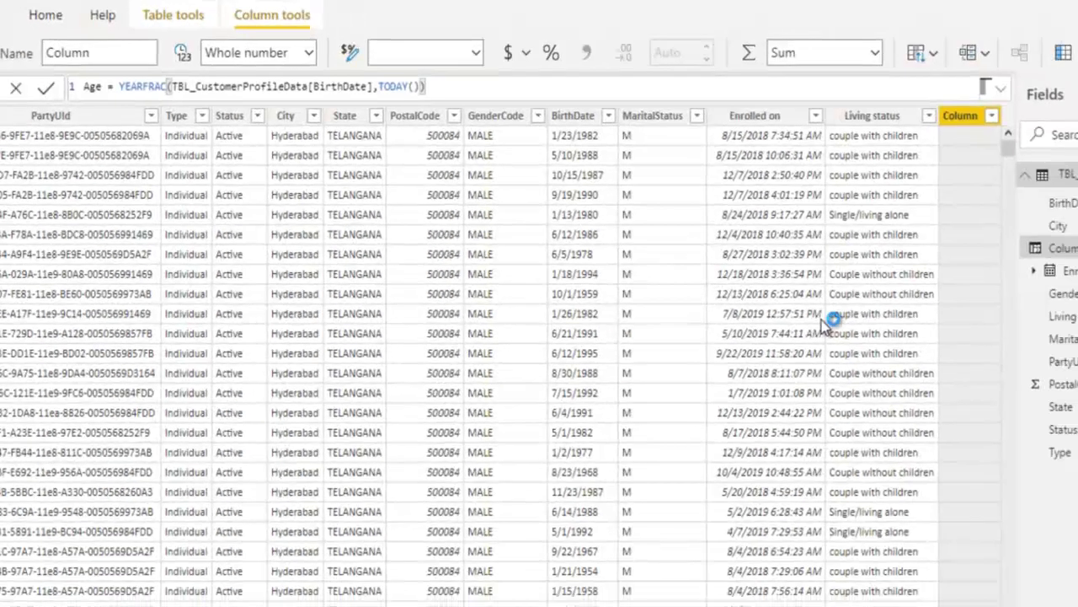
# Step: Commit the Age formula and wrap it in INT so ages are whole numbers
pyautogui.press('Return')
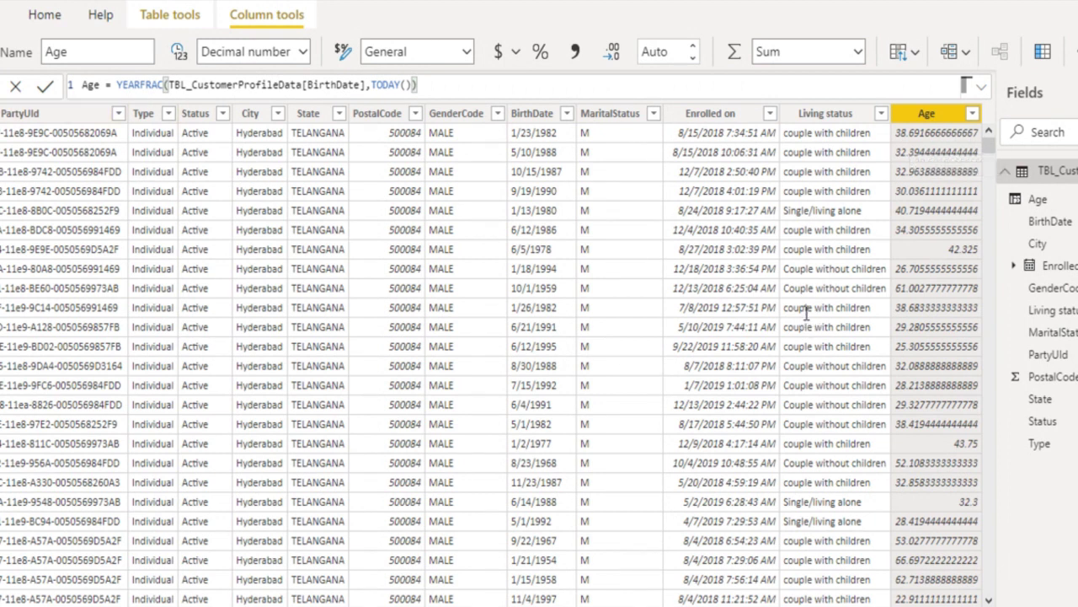
pyautogui.write('int')
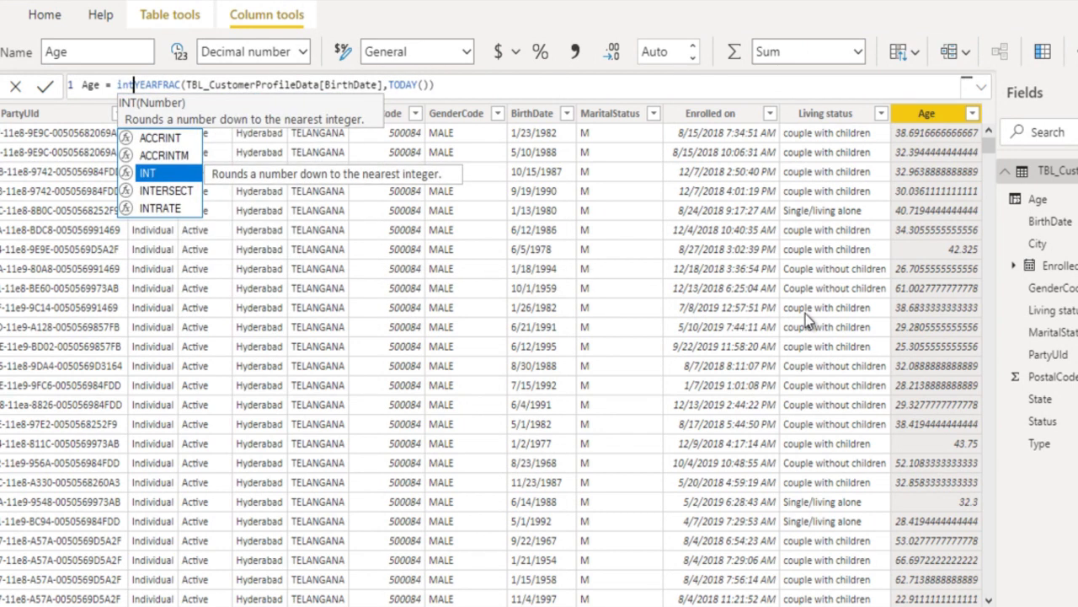
pyautogui.press('Tab')
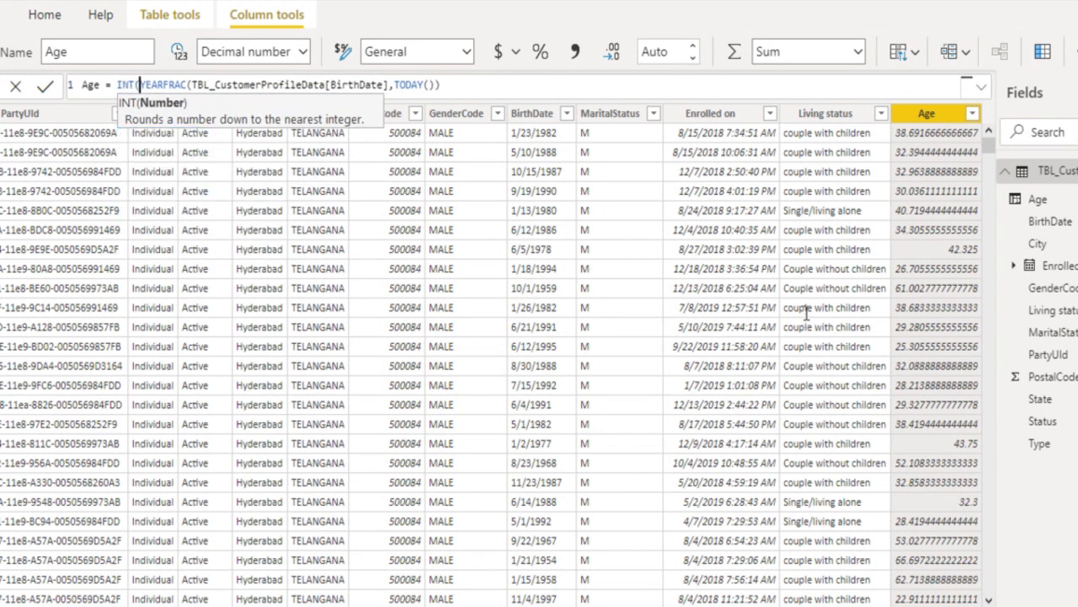
pyautogui.press('End')
pyautogui.write(')')
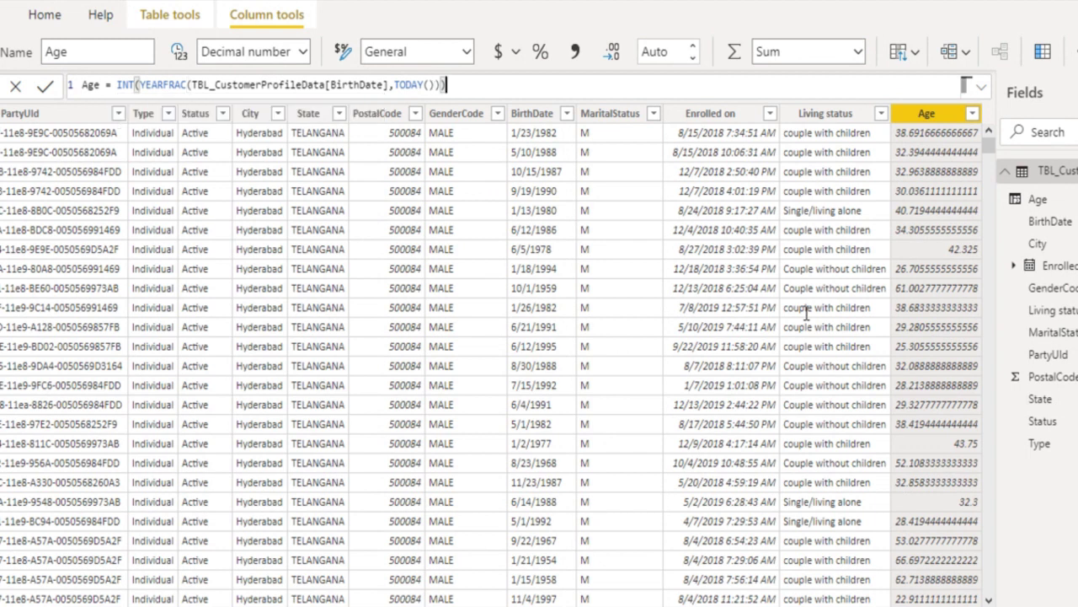
pyautogui.press('Return')
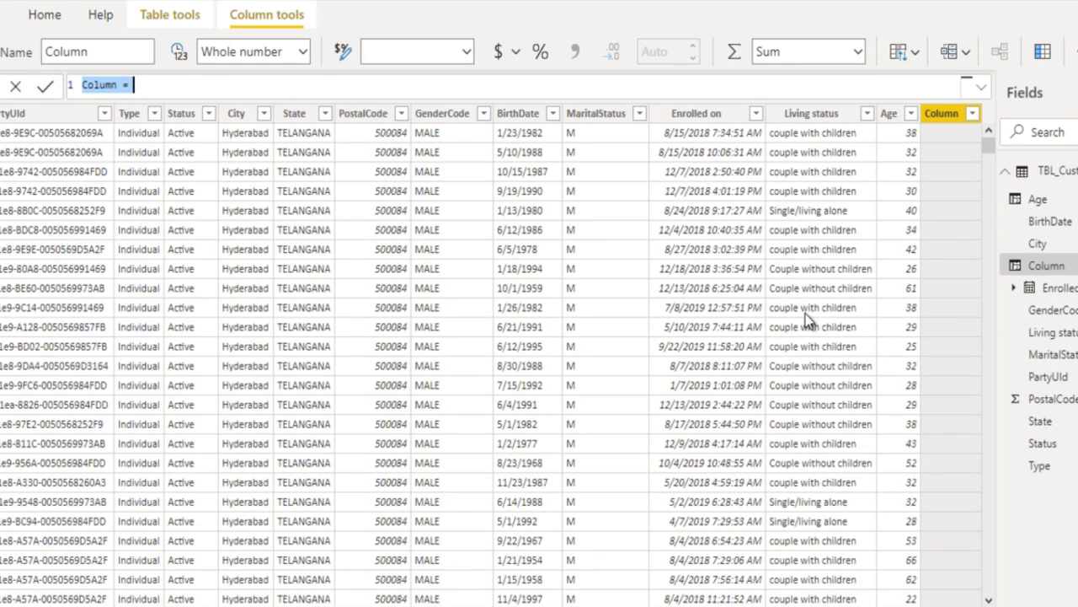
# Step: Start the Age Group formula with IF(Age<20,"0-20 Years", and copy that clause
pyautogui.write('Age Group = ')
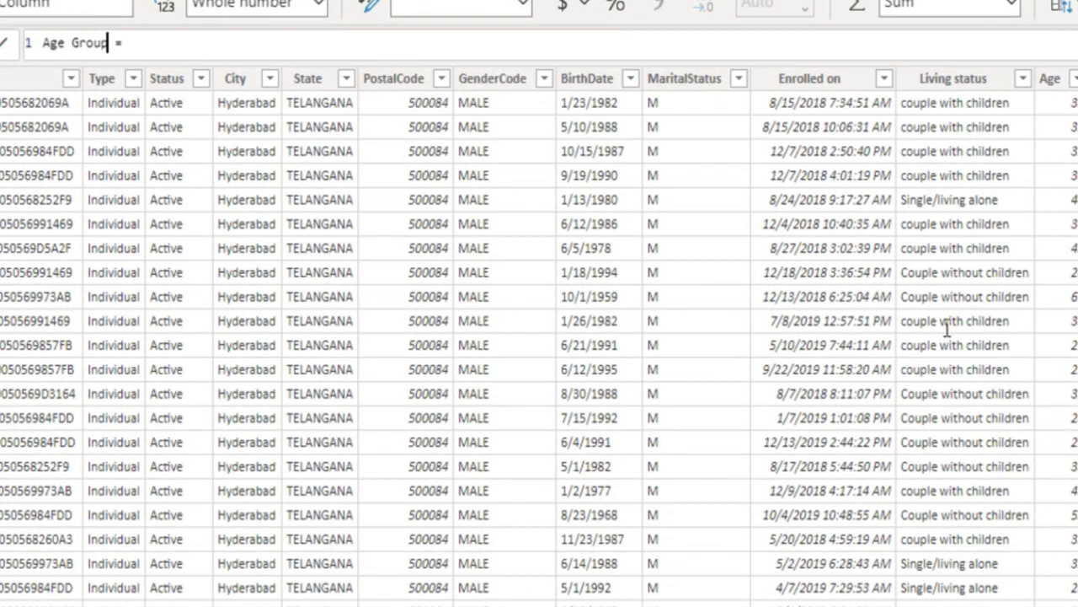
pyautogui.write('If')
pyautogui.write('(age')
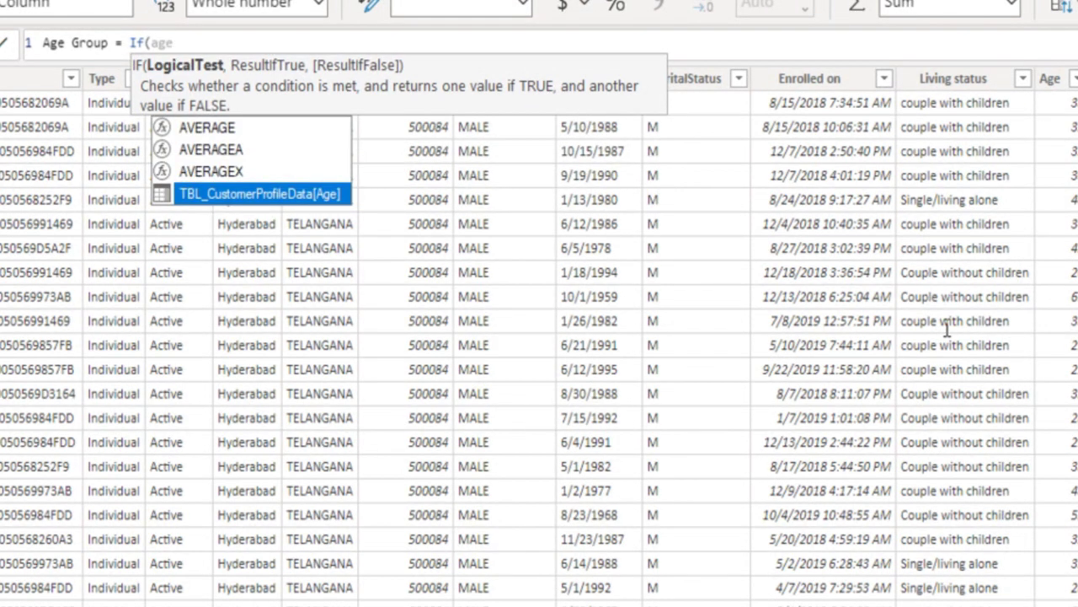
pyautogui.press('Tab')
pyautogui.write('<20')
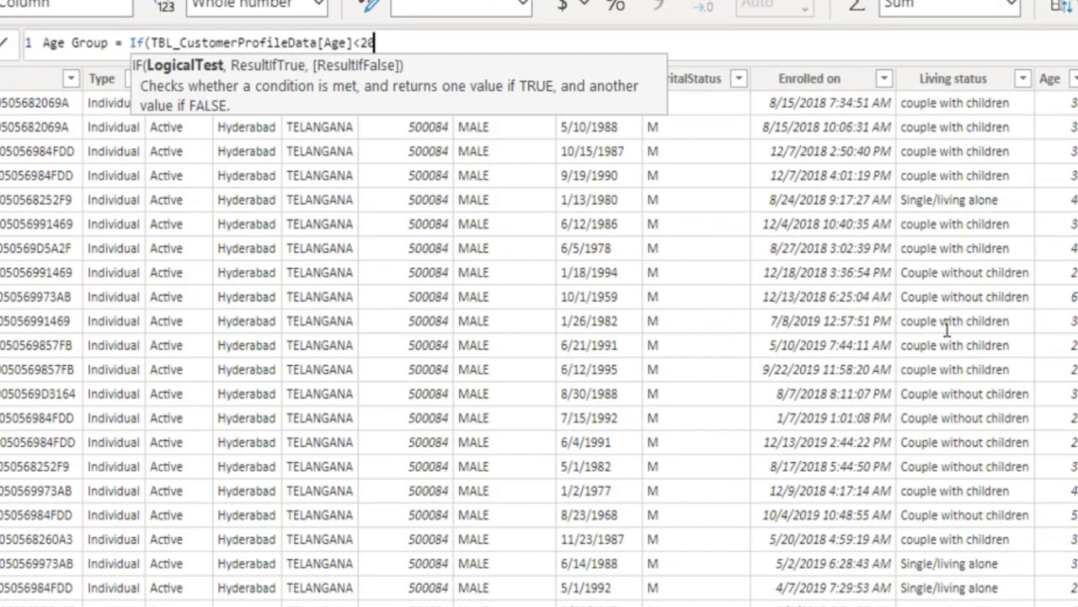
pyautogui.write(',"0-20 Years"')
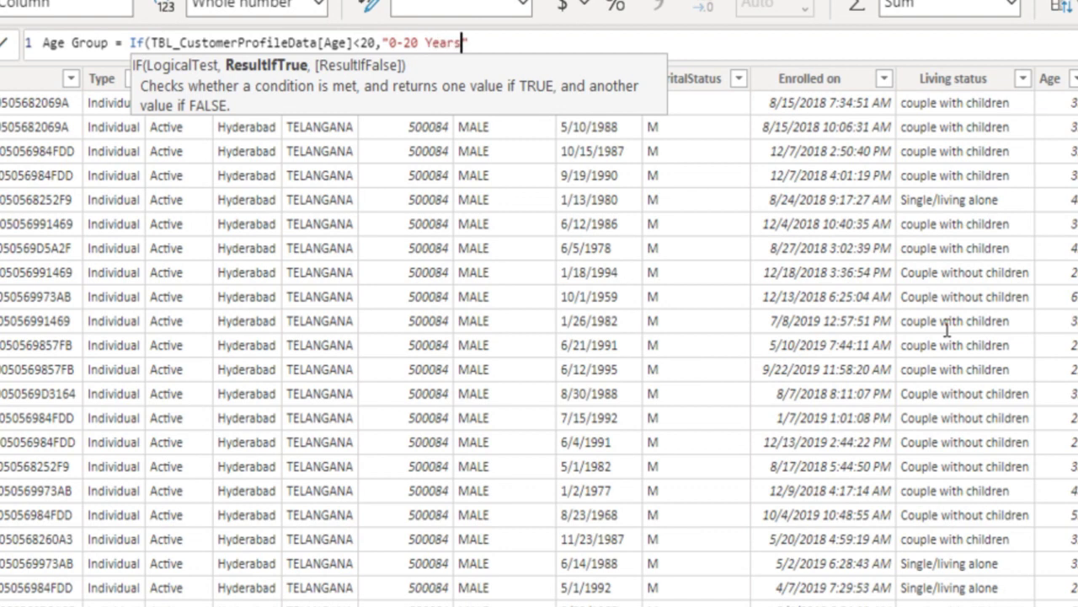
pyautogui.write(',')
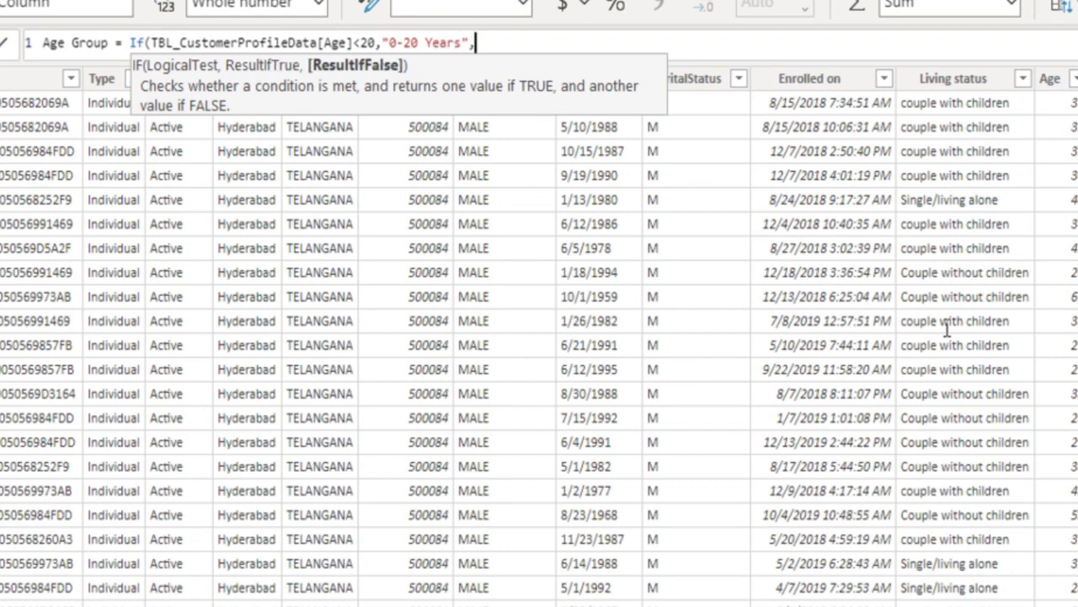
pyautogui.hotkey('ctrl', 'shift', 'Left')
pyautogui.hotkey('ctrl', 'shift', 'Left')
pyautogui.hotkey('ctrl', 'shift', 'Left')
pyautogui.hotkey('ctrl', 'shift', 'Left')
pyautogui.hotkey('ctrl', 'shift', 'Left')
pyautogui.hotkey('ctrl', 'shift', 'Left')
pyautogui.hotkey('ctrl', 'shift', 'Left')
pyautogui.hotkey('ctrl', 'shift', 'Left')
pyautogui.hotkey('ctrl', 'shift', 'Left')
pyautogui.hotkey('ctrl', 'c')
pyautogui.hotkey('ctrl', 'Right')
pyautogui.hotkey('ctrl', 'Right')
pyautogui.hotkey('ctrl', 'Right')
pyautogui.hotkey('ctrl', 'Right')
pyautogui.hotkey('ctrl', 'Right')
pyautogui.hotkey('ctrl', 'Right')
pyautogui.hotkey('ctrl', 'Right')
pyautogui.hotkey('ctrl', 'Right')
pyautogui.hotkey('ctrl', 'Right')
# Step: Add a second IF line for Age<25 labelled "20-25 Years"
pyautogui.hotkey('shift', 'Return')
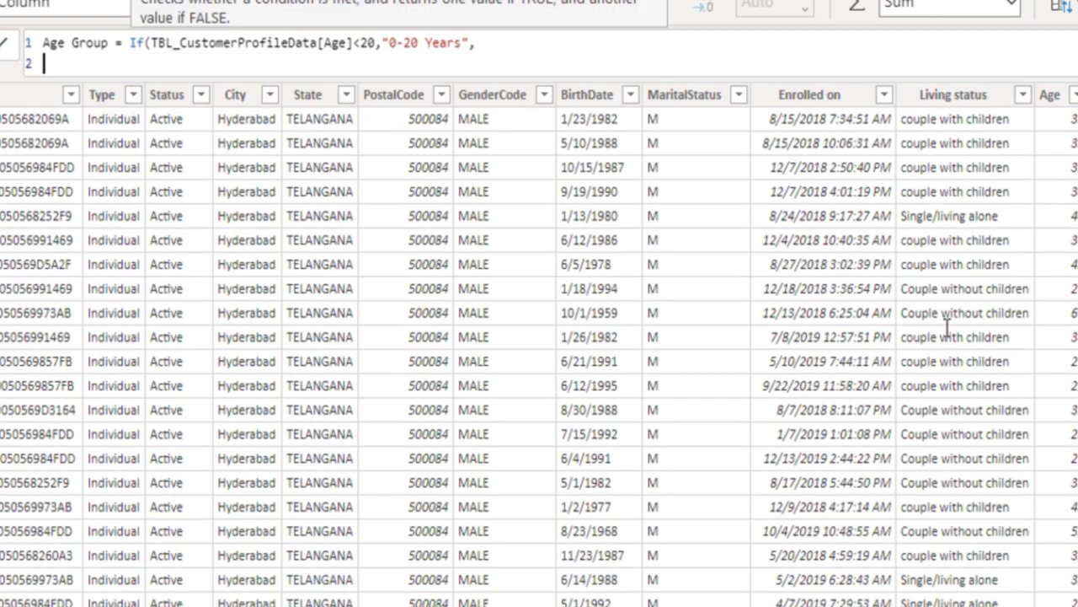
pyautogui.hotkey('ctrl', 'v')
pyautogui.press('Left')
pyautogui.press('Left')
pyautogui.press('Left')
pyautogui.press('Left')
pyautogui.press('Left')
pyautogui.press('Left')
pyautogui.press('Left')
pyautogui.press('Left')
pyautogui.press('Left')
pyautogui.press('Left')
pyautogui.hotkey('shift', 'Right')
pyautogui.hotkey('shift', 'Right')
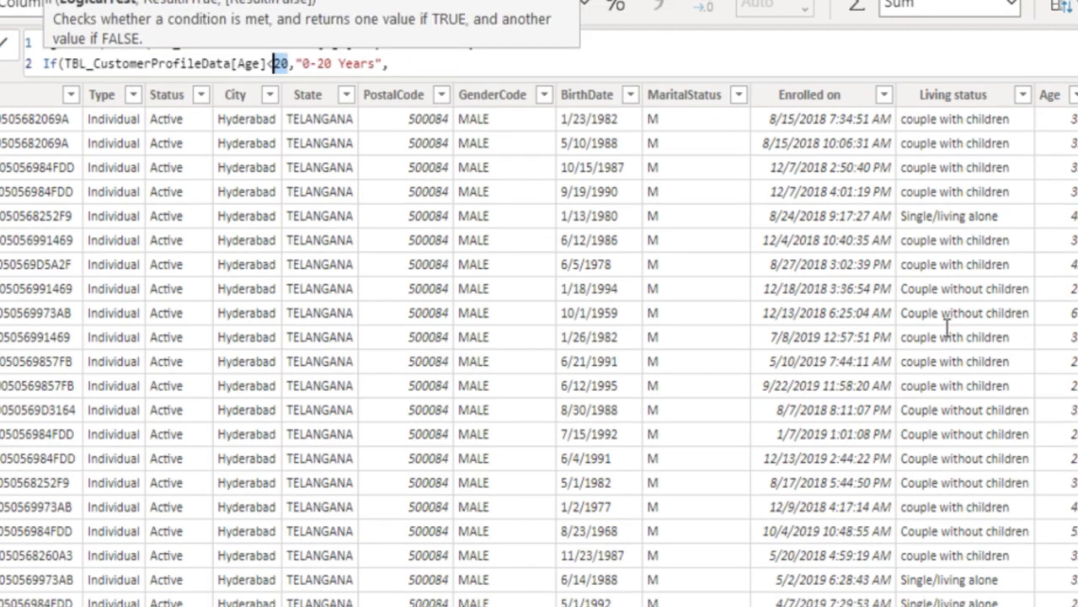
pyautogui.write('25')
pyautogui.press('Right')
pyautogui.press('Right')
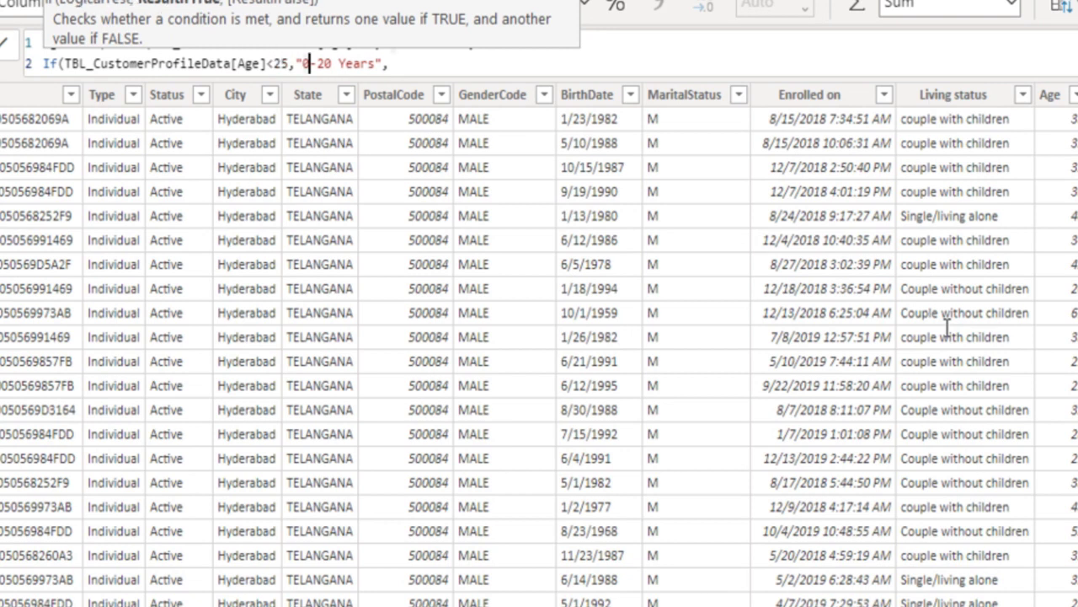
pyautogui.write('2')
pyautogui.press('Right')
pyautogui.press('Right')
pyautogui.press('Right')
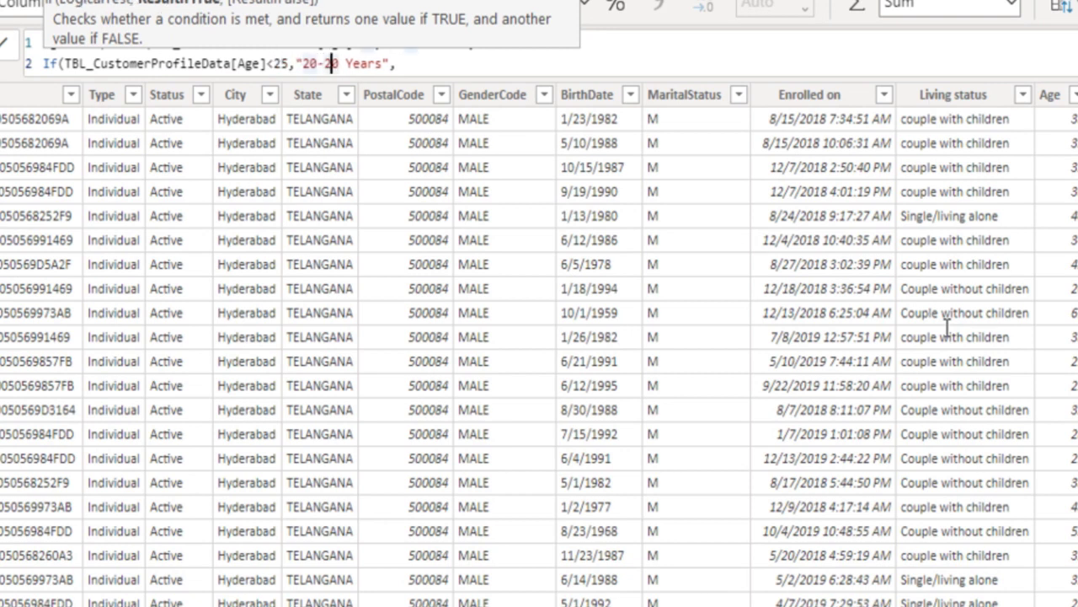
pyautogui.press('Delete')
pyautogui.write('5')
pyautogui.press('End')
# Step: Add a third IF line for Age<30 labelled "25-30 Years"
pyautogui.hotkey('shift', 'Return')
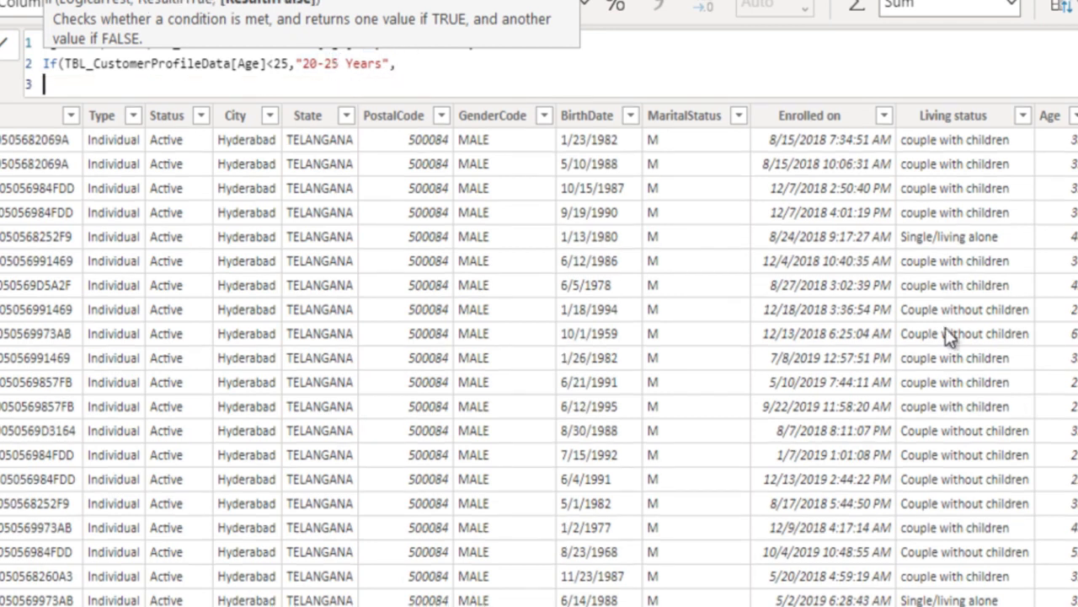
pyautogui.hotkey('ctrl', 'v')
pyautogui.press('Left')
pyautogui.press('Left')
pyautogui.press('Left')
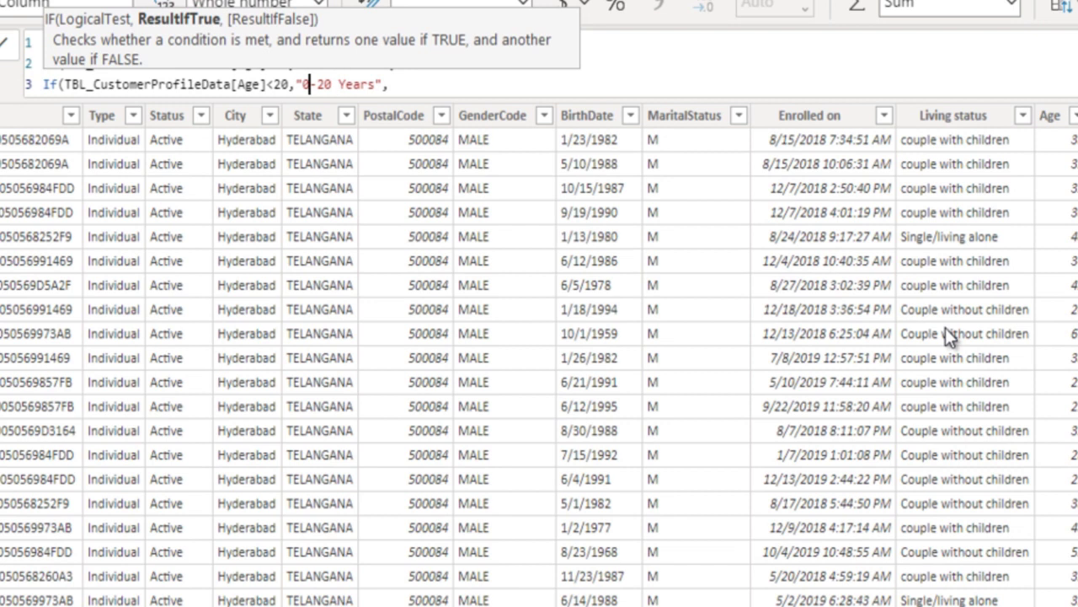
pyautogui.press('Left')
pyautogui.press('Left')
pyautogui.press('Left')
pyautogui.hotkey('shift', 'Left')
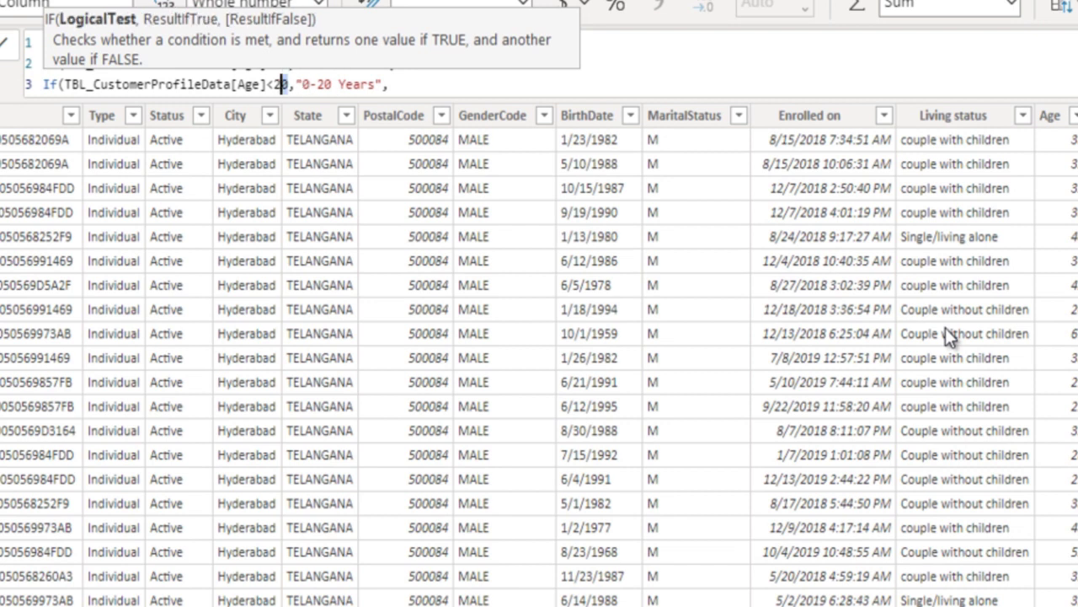
pyautogui.write('5')
pyautogui.press('Up')
pyautogui.press('Down')
pyautogui.hotkey('shift', 'Left')
pyautogui.hotkey('shift', 'Left')
pyautogui.write('30')
pyautogui.press('Right')
pyautogui.press('Right')
pyautogui.hotkey('shift', 'Right')
pyautogui.write('25')
pyautogui.press('Right')
pyautogui.hotkey('shift', 'Right')
pyautogui.hotkey('shift', 'Right')
pyautogui.write('30')
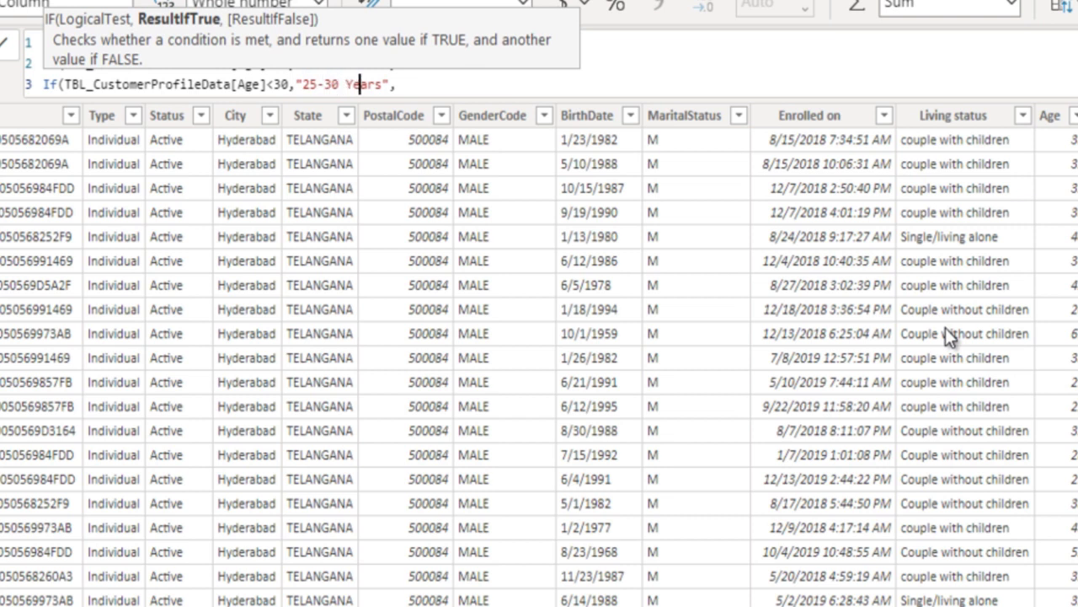
pyautogui.press('End')
# Step: Add a fourth IF line for Age<35 labelled "30-35 Years"
pyautogui.hotkey('shift', 'Return')
pyautogui.hotkey('ctrl', 'v')
pyautogui.press('Left')
pyautogui.press('Left')
pyautogui.hotkey('shift', 'Left')
pyautogui.hotkey('shift', 'Left')
pyautogui.write('35')
pyautogui.press('Right')
pyautogui.press('Right')
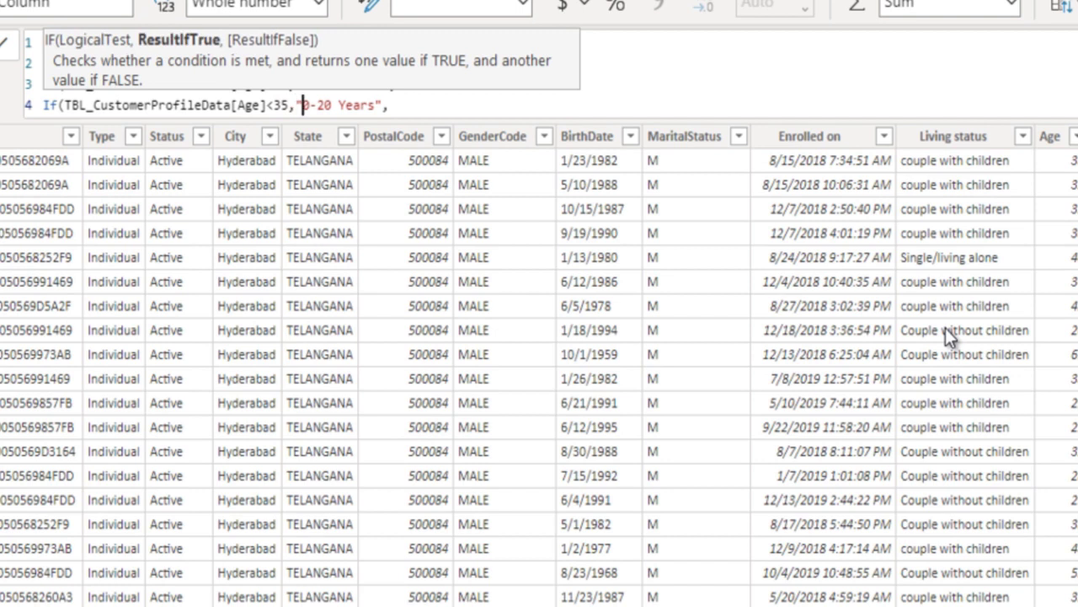
pyautogui.hotkey('shift', 'Right')
pyautogui.write('30')
pyautogui.press('Right')
pyautogui.hotkey('shift', 'Right')
pyautogui.hotkey('shift', 'Right')
pyautogui.write('35')
pyautogui.press('Right')
pyautogui.press('Right')
pyautogui.press('Right')
pyautogui.press('Right')
pyautogui.press('Right')
pyautogui.press('Right')
pyautogui.press('Right')
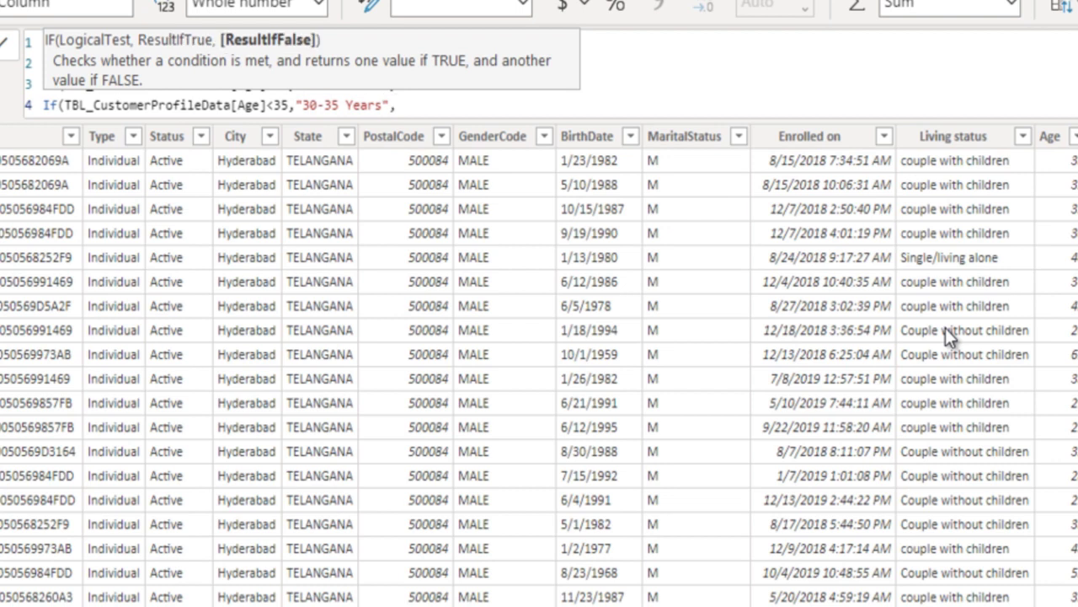
# Step: Paste a fifth IF line and begin editing it for the 35-40 Years band
pyautogui.hotkey('shift', 'Return')
pyautogui.hotkey('ctrl', 'v')
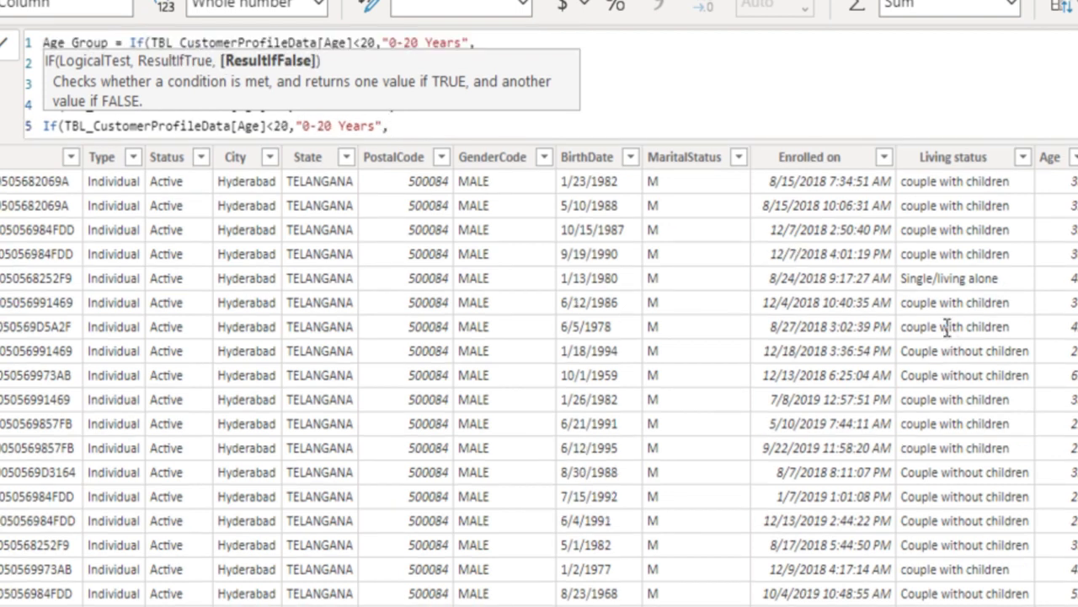
pyautogui.hotkey('shift', 'Return')
pyautogui.press('Down')
pyautogui.press('Left')
pyautogui.press('Left')
pyautogui.press('Left')
pyautogui.press('Left')
pyautogui.press('Left')
pyautogui.press('Left')
pyautogui.press('Left')
pyautogui.press('Left')
pyautogui.press('Left')
pyautogui.press('Left')
pyautogui.press('Left')
pyautogui.press('BackSpace')
# Step: Finish the fifth IF line with the 35-40 Years bracket label
pyautogui.write('4')
pyautogui.press('Right')
pyautogui.press('Right')
pyautogui.press('Right')
pyautogui.press('Delete')
pyautogui.write('35')
pyautogui.press('Right')
pyautogui.press('Delete')
pyautogui.write('4')
pyautogui.press('End')
# Step: Add a pasted IF line with age limit 45 labelled 40-45 Years
pyautogui.press('Down')
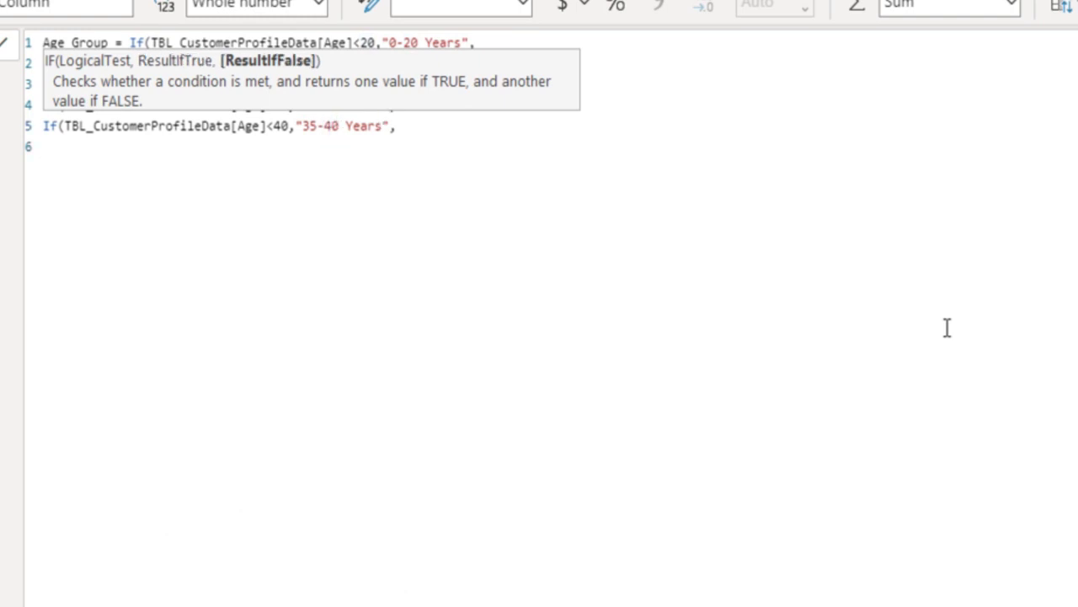
pyautogui.hotkey('ctrl', 'v')
pyautogui.press('Left')
pyautogui.press('Left')
pyautogui.press('Left')
pyautogui.press('Left')
pyautogui.press('Left')
pyautogui.press('Left')
pyautogui.press('Left')
pyautogui.press('Up')
pyautogui.press('Left')
pyautogui.press('Down')
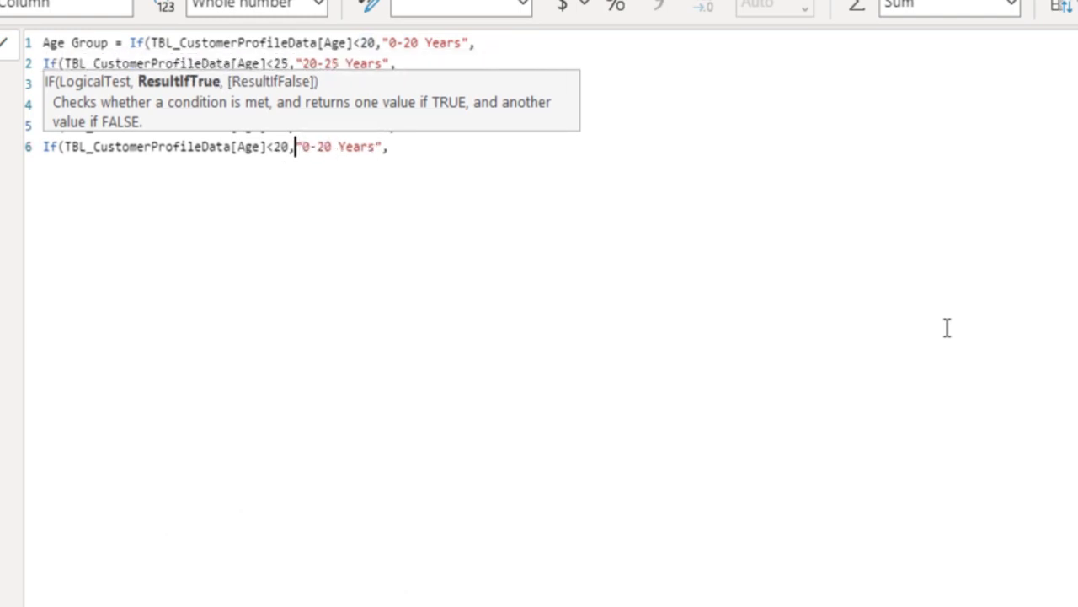
pyautogui.press('Left')
pyautogui.hotkey('shift', 'Left')
pyautogui.hotkey('shift', 'Left')
pyautogui.write('45')
pyautogui.press('Right')
pyautogui.press('Right')
pyautogui.write('4')
pyautogui.press('Right')
pyautogui.press('Right')
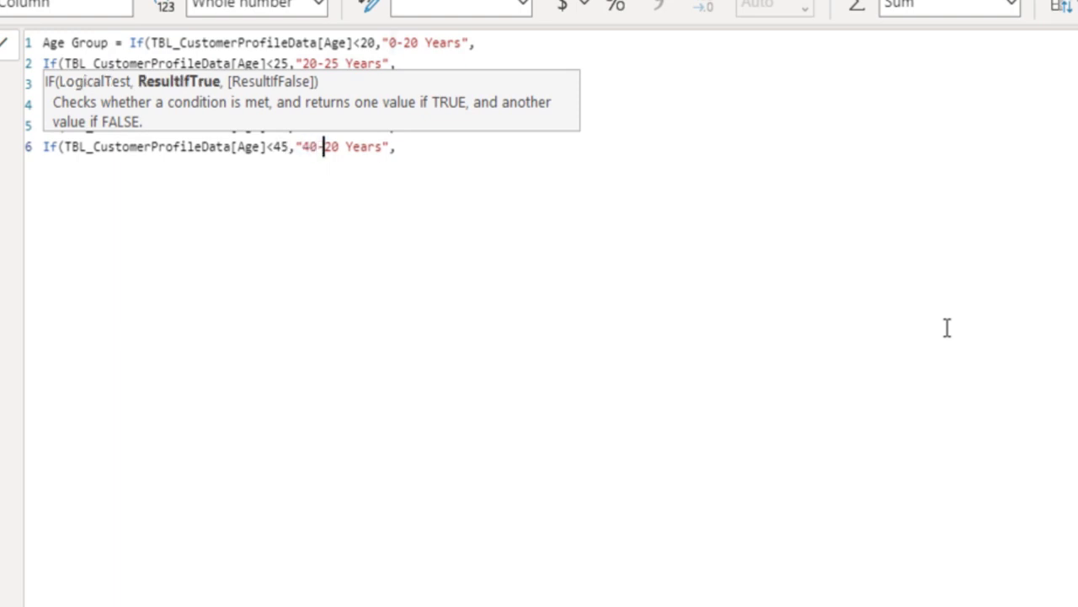
pyautogui.hotkey('shift', 'Right')
pyautogui.hotkey('shift', 'Right')
pyautogui.write('45')
pyautogui.press('Right')
pyautogui.press('Right')
pyautogui.press('Right')
pyautogui.press('Right')
pyautogui.press('Right')
# Step: Add an IF line with age limit 50 labelled 45-50 Years
pyautogui.hotkey('shift', 'Return')
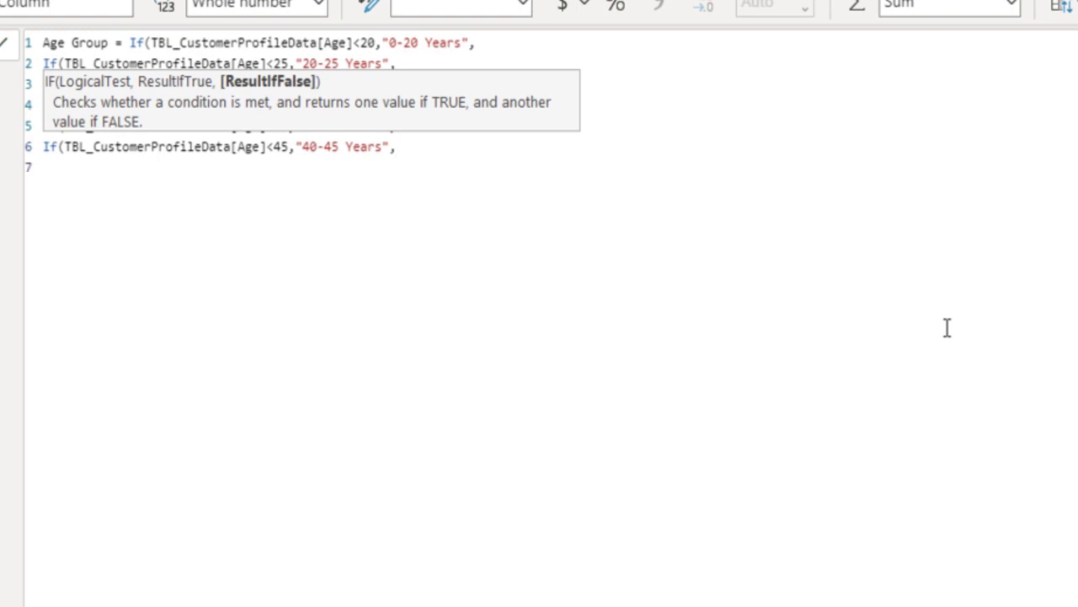
pyautogui.hotkey('ctrl', 'v')
pyautogui.hotkey('ctrl', 'Left')
pyautogui.hotkey('ctrl', 'Left')
pyautogui.press('Left')
pyautogui.press('Left')
pyautogui.press('Left')
pyautogui.hotkey('shift', 'Right')
pyautogui.write('50')
pyautogui.press('Right')
pyautogui.hotkey('shift', 'Right')
pyautogui.write('45')
pyautogui.press('Right')
pyautogui.hotkey('shift', 'Right')
pyautogui.hotkey('shift', 'Right')
pyautogui.write('50')
pyautogui.press('End')
# Step: Add an IF line with age limit 55 labelled 50-55 Years
pyautogui.press('Return')
pyautogui.hotkey('ctrl', 'v')
pyautogui.press('Left')
pyautogui.press('Left')
pyautogui.press('Left')
pyautogui.press('Up')
pyautogui.press('Left')
pyautogui.press('Left')
pyautogui.press('Left')
pyautogui.press('Left')
pyautogui.press('Left')
pyautogui.press('Left')
pyautogui.press('Left')
pyautogui.press('Left')
pyautogui.press('Left')
pyautogui.press('Left')
pyautogui.press('Left')
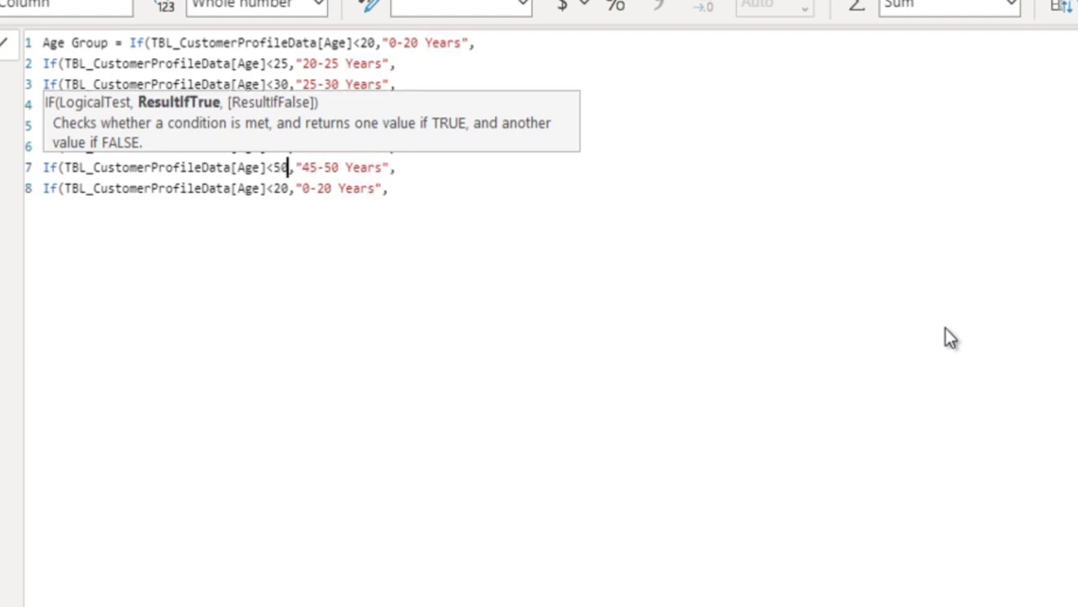
pyautogui.press('Down')
pyautogui.hotkey('shift', 'Left')
pyautogui.hotkey('shift', 'Left')
pyautogui.write('55')
pyautogui.press('Right')
pyautogui.hotkey('shift', 'Right')
pyautogui.write('50')
pyautogui.press('Right')
pyautogui.hotkey('shift', 'Right')
pyautogui.hotkey('shift', 'Right')
pyautogui.write('55')
pyautogui.press('Right')
pyautogui.press('Right')
pyautogui.press('Right')
pyautogui.press('Right')
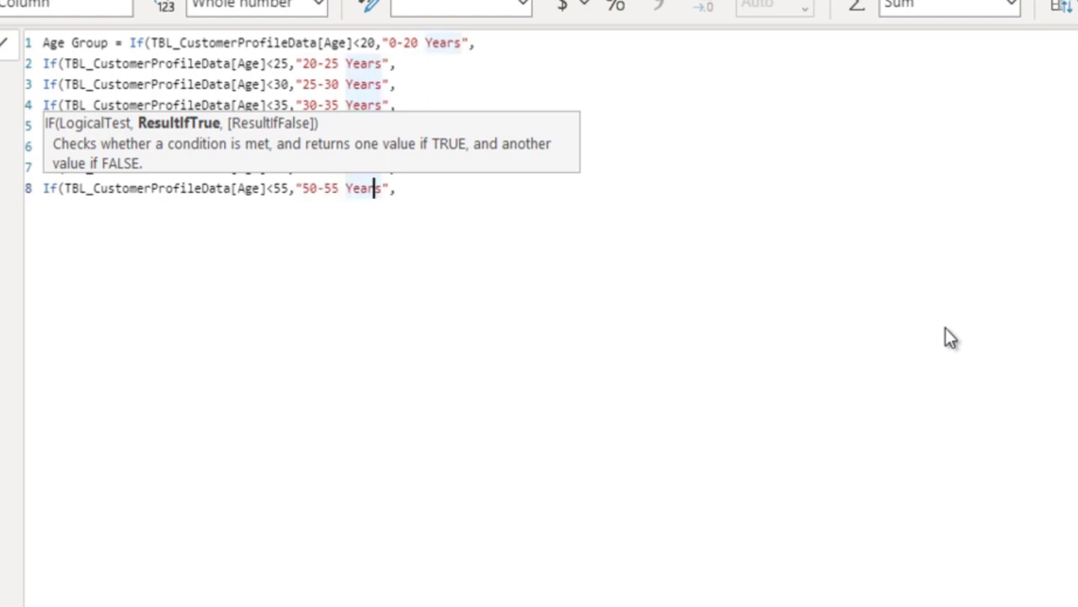
pyautogui.press('Right')
pyautogui.press('Right')
pyautogui.press('Right')
# Step: Add the 55-60 Years line with limit 60, close with "60+ Years" and commit
pyautogui.hotkey('shift', 'Return')
pyautogui.write('If(TBL_CustomerProfileData[Age]<20,"0-20 Years",')
pyautogui.press('Left')
pyautogui.press('Left')
pyautogui.press('Left')
pyautogui.press('Left')
pyautogui.press('Left')
pyautogui.press('Left')
pyautogui.press('Left')
pyautogui.press('Left')
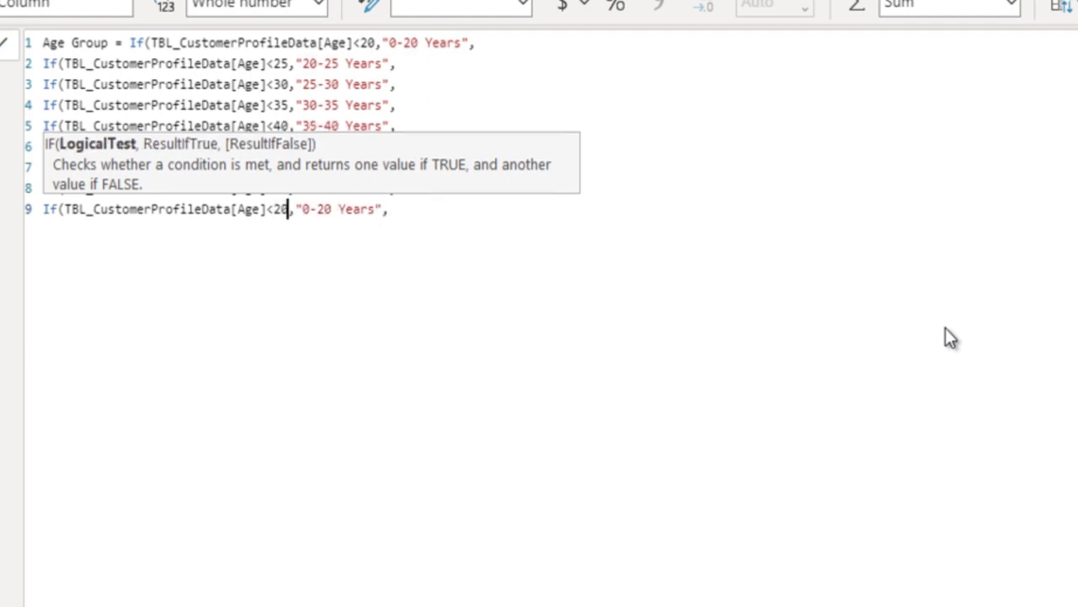
pyautogui.hotkey('shift', 'Left')
pyautogui.hotkey('shift', 'Left')
pyautogui.press('BackSpace')
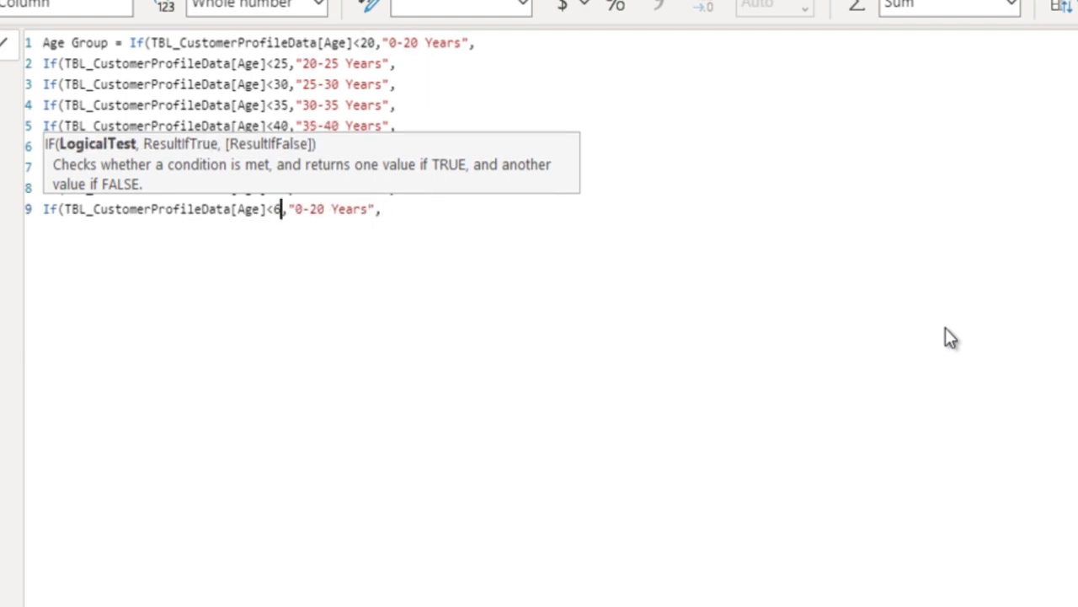
pyautogui.write('60')
pyautogui.press('Right')
pyautogui.press('Right')
pyautogui.hotkey('shift', 'Right')
pyautogui.write('55')
pyautogui.press('Right')
pyautogui.hotkey('shift', 'Right')
pyautogui.hotkey('shift', 'Right')
pyautogui.write('60')
pyautogui.press('Right')
pyautogui.press('Right')
pyautogui.press('Right')
pyautogui.press('Right')
pyautogui.press('Right')
pyautogui.press('Right')
pyautogui.press('Right')
pyautogui.press('Right')
pyautogui.write('"')
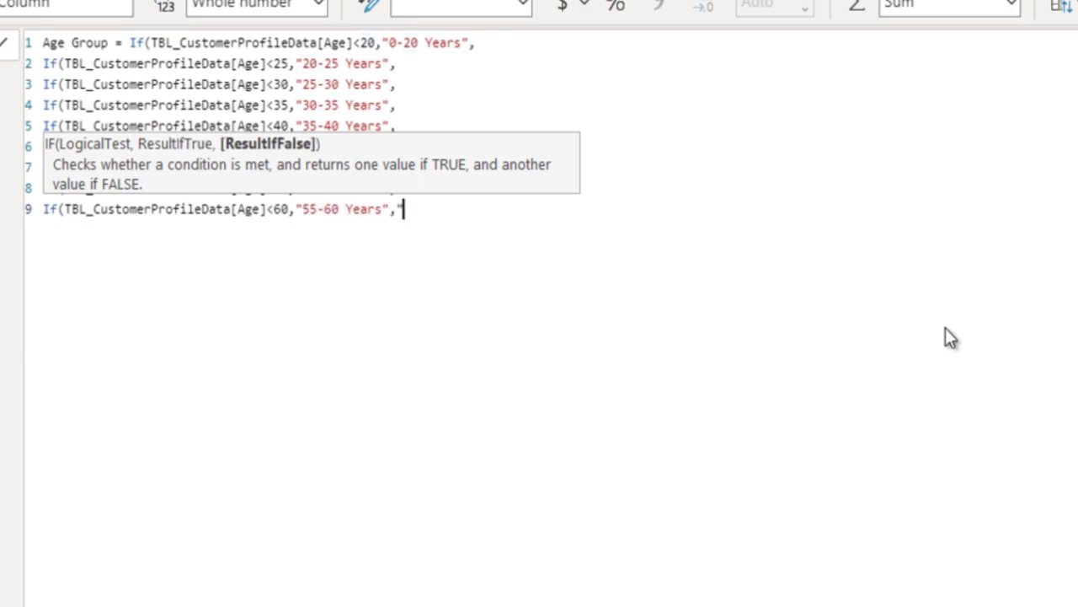
pyautogui.write('60+ Years"')
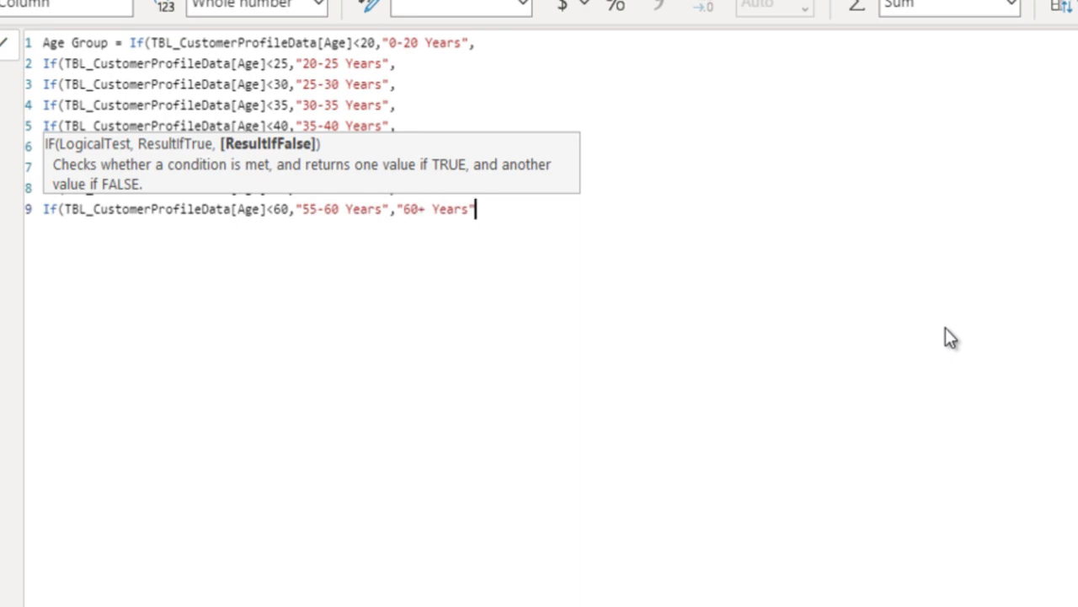
pyautogui.write('))))))))')
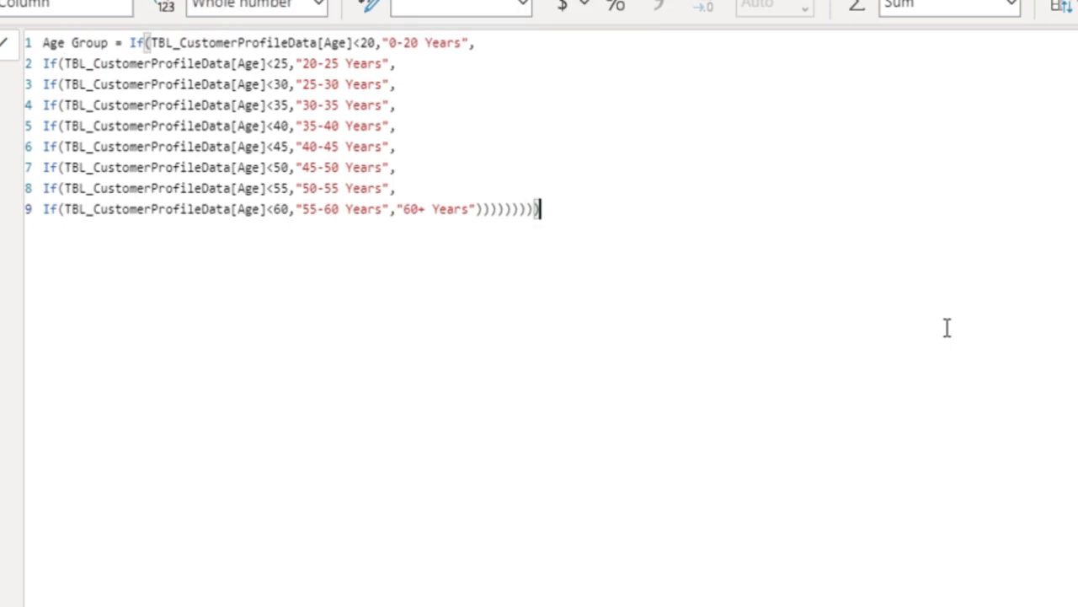
pyautogui.click(950, 337)
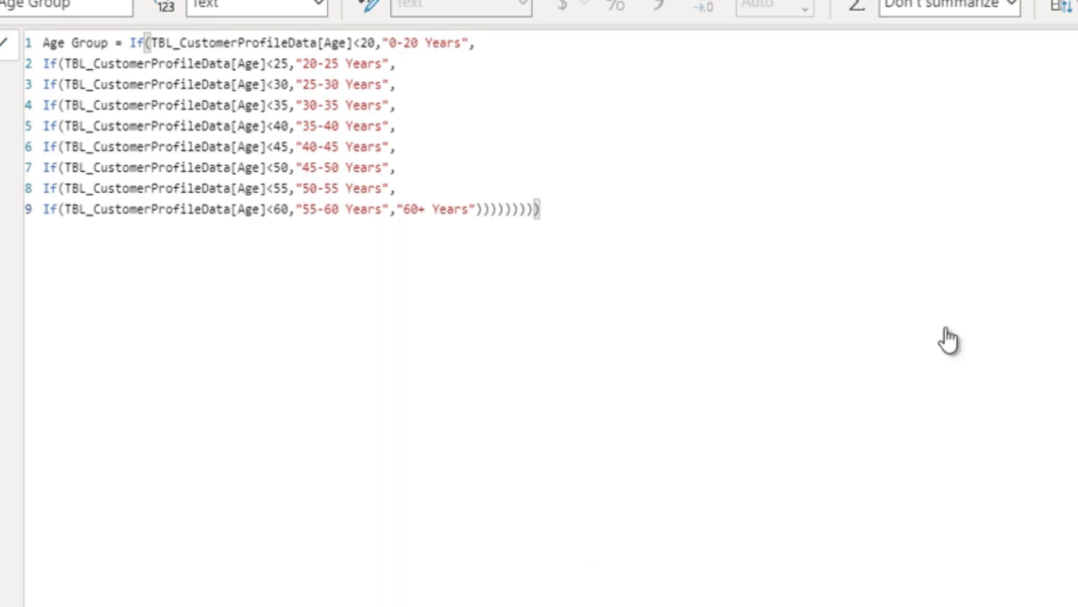
# Step: Collapse the formula bar to reveal the table with the filled Age Group column
pyautogui.click(949, 338)
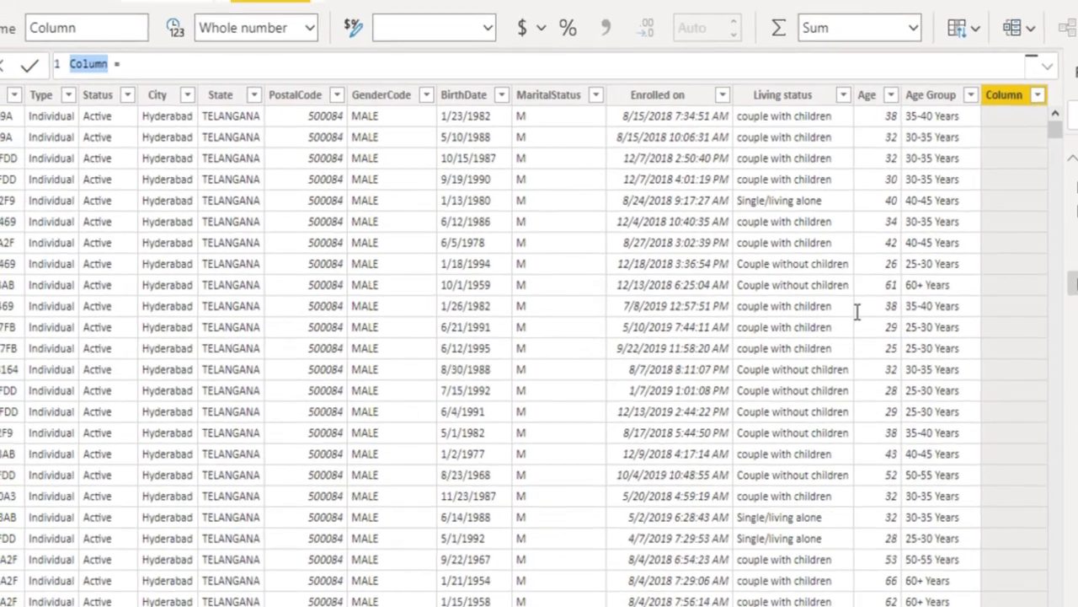
# Step: Create Month_Year = FORMAT([Enrolled on], "mmm") as a new column
pyautogui.write('Month_Year')
pyautogui.press('Right')
pyautogui.press('Right')
pyautogui.press('Right')
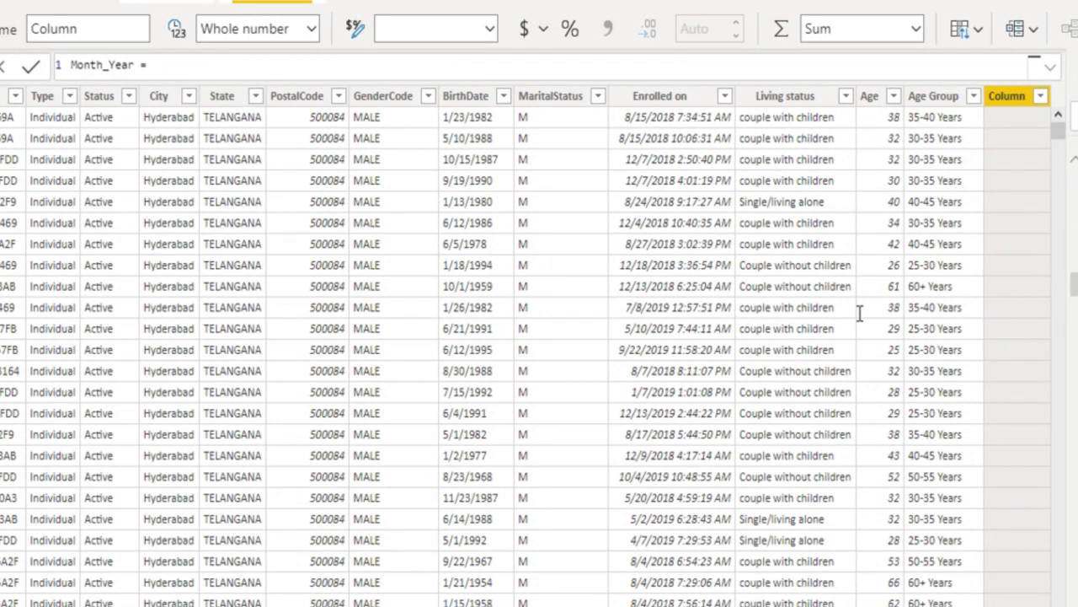
pyautogui.write('Format')
pyautogui.press('Tab')
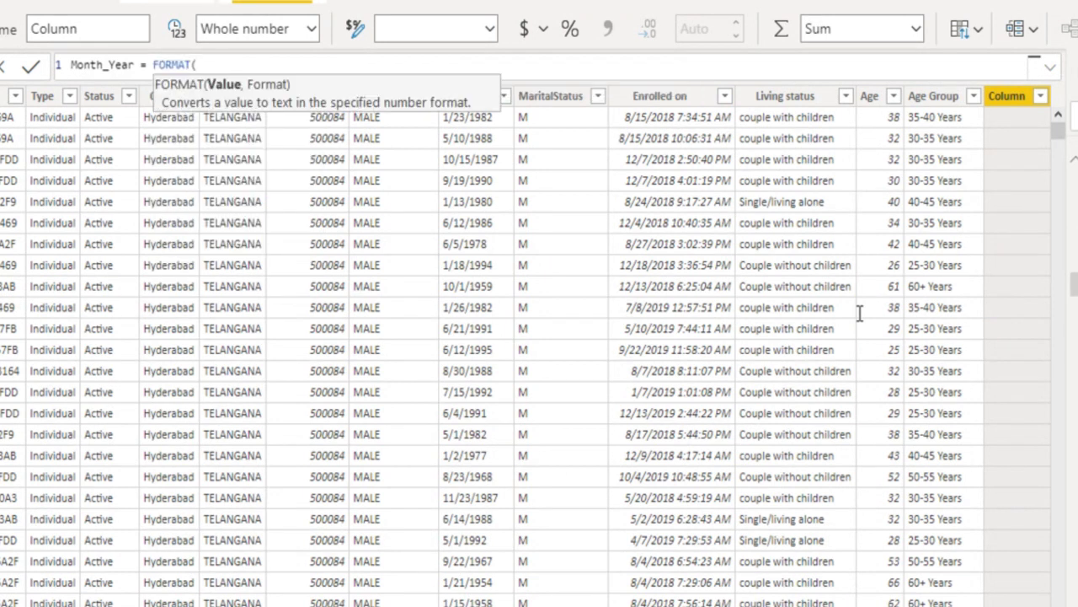
pyautogui.write('enr')
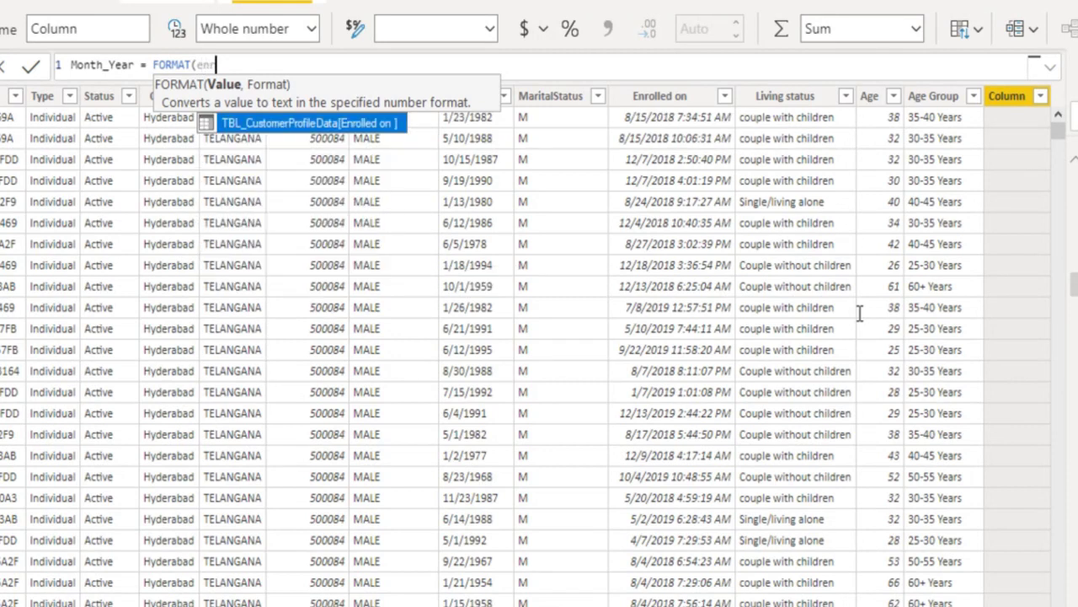
pyautogui.press('Tab')
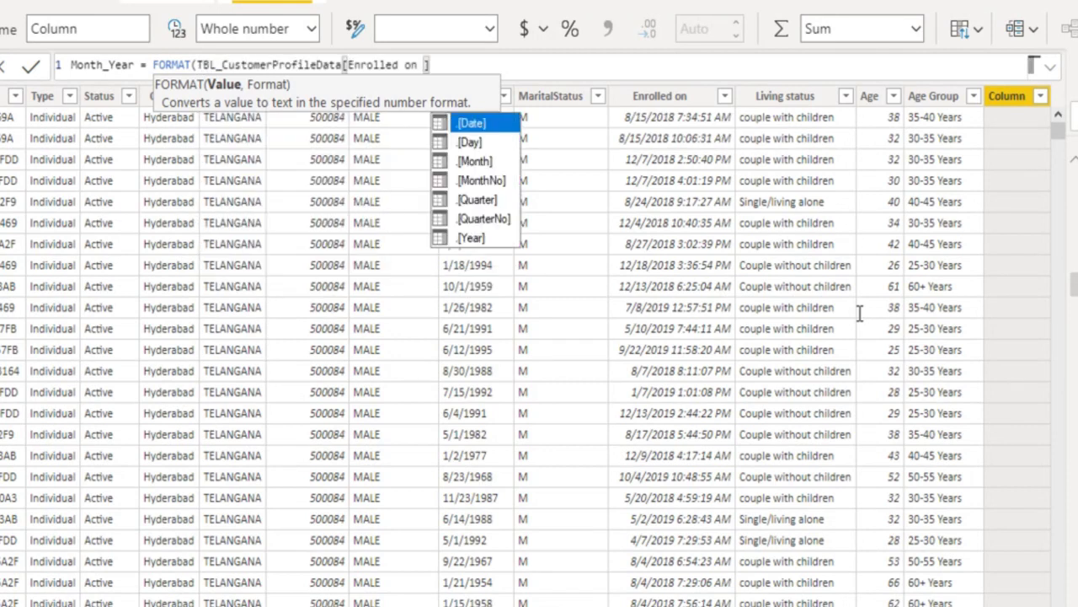
pyautogui.write(',')
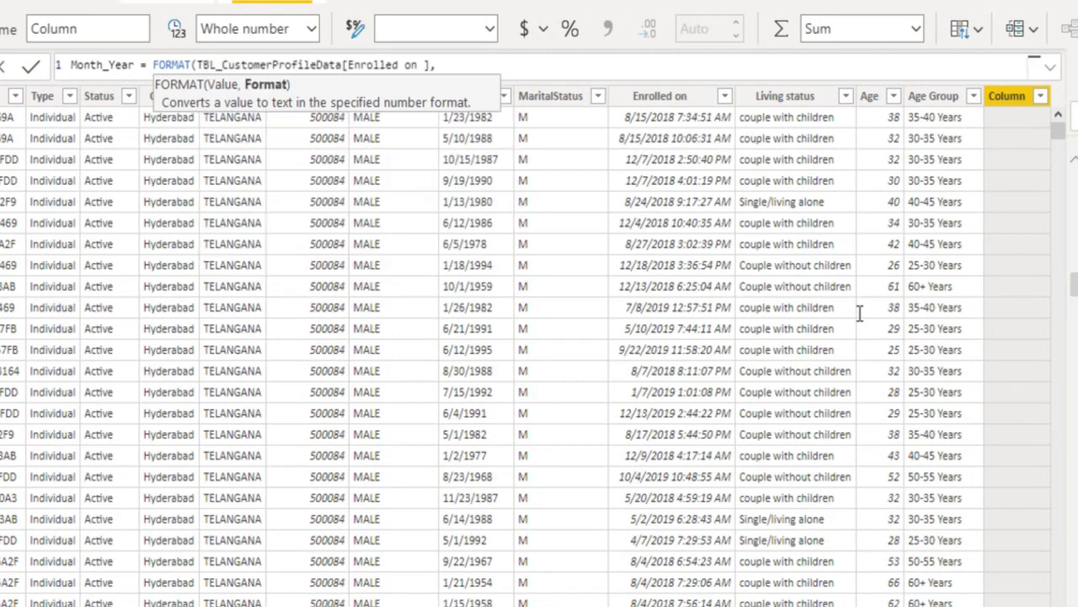
pyautogui.write('"mmm")')
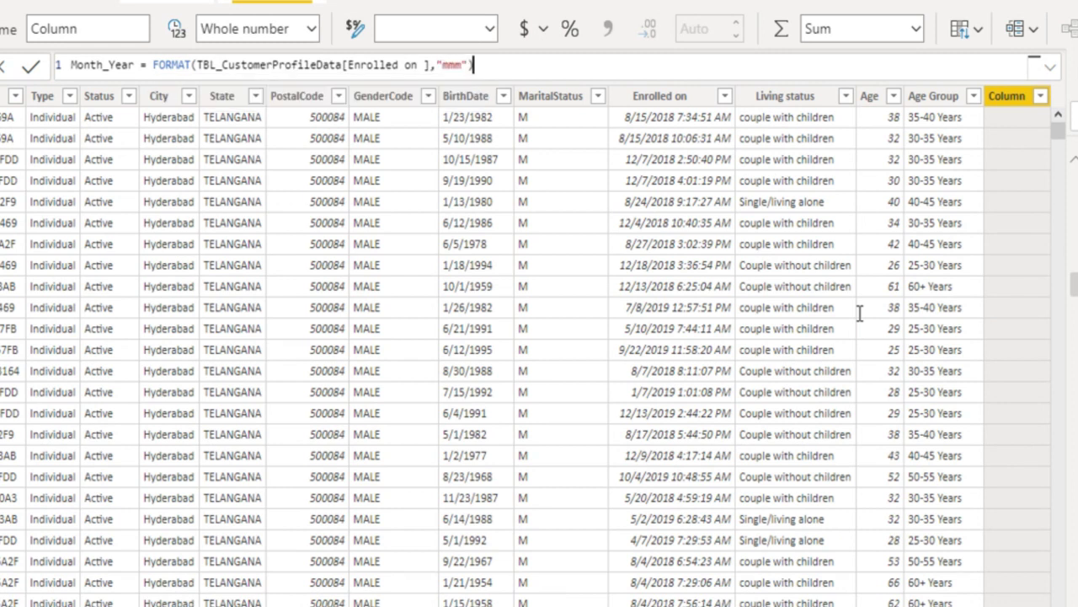
pyautogui.press('Return')
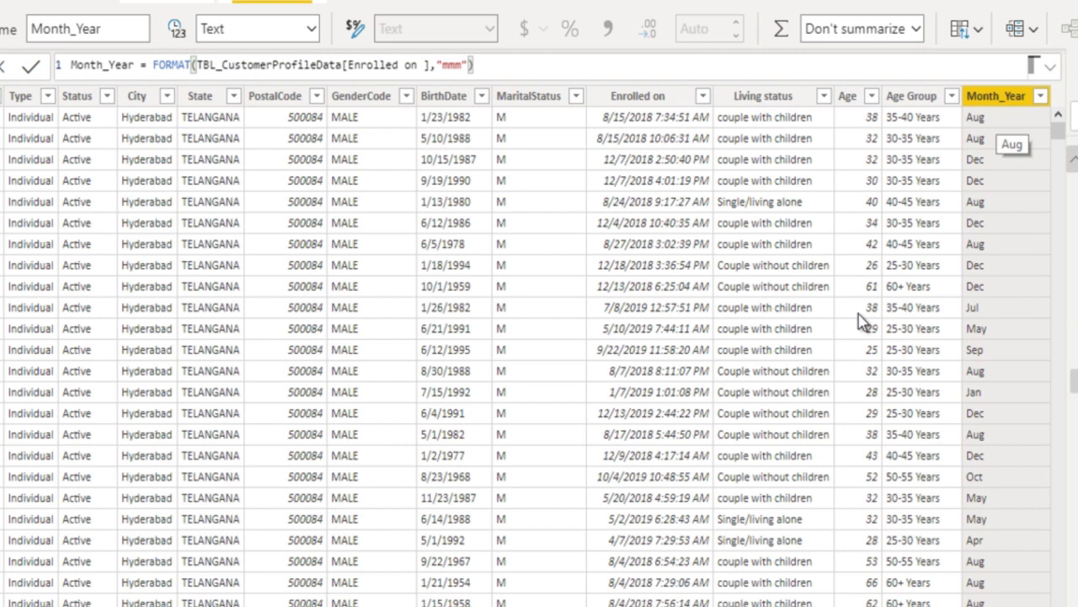
# Step: Wrap the month format in CONCATENATE with a "-" separator
pyautogui.press('Home')
pyautogui.hotkey('ctrl', 'Right')
pyautogui.hotkey('ctrl', 'Right')
pyautogui.write('cc')
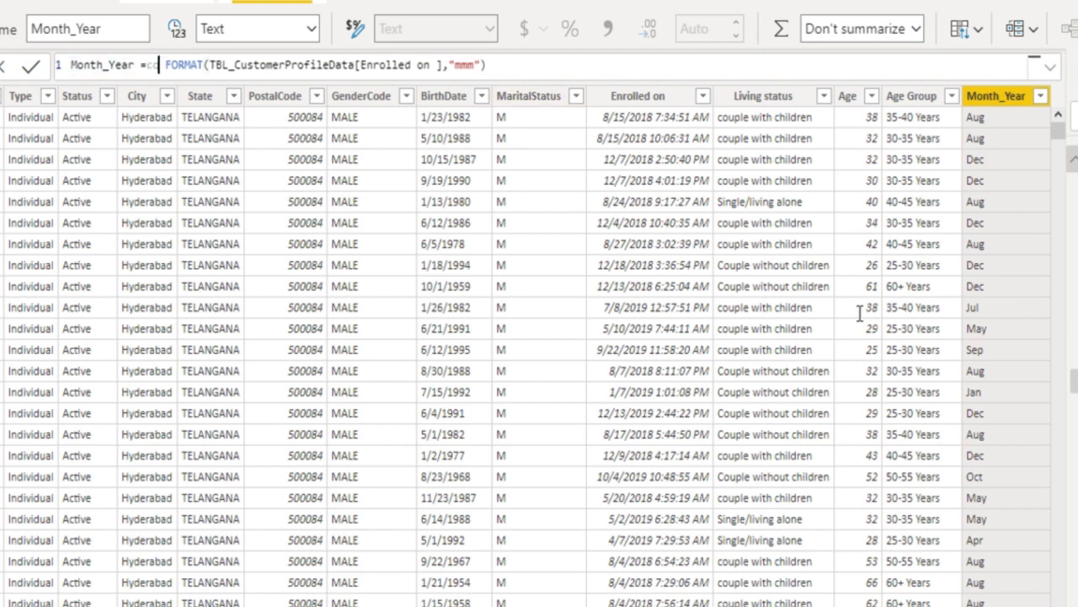
pyautogui.write('nca')
pyautogui.press('Tab')
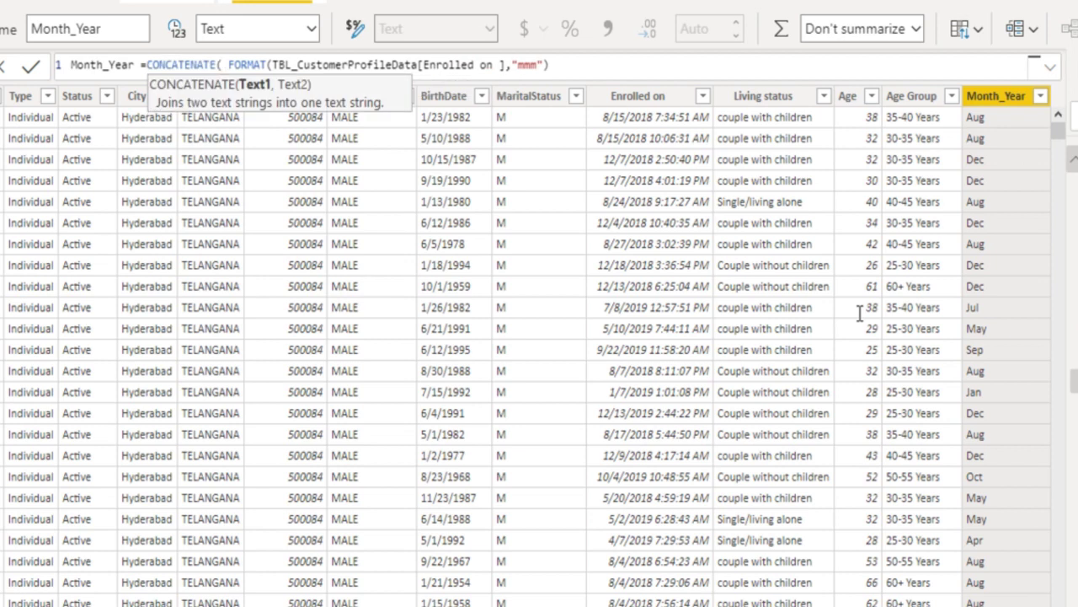
pyautogui.write(',"')
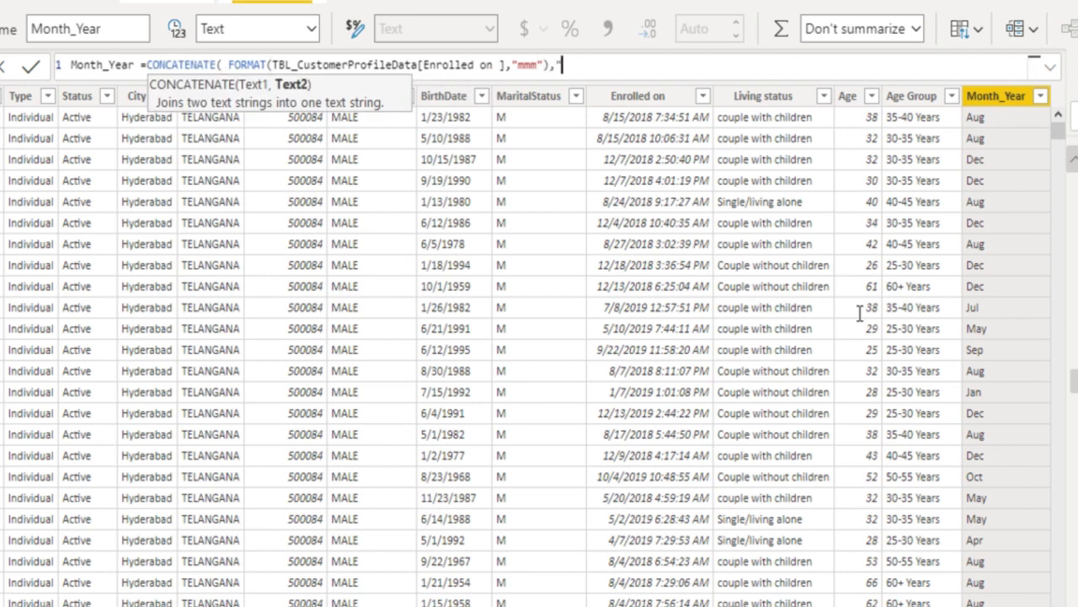
pyautogui.write('-"')
pyautogui.write('"')
pyautogui.write(',')
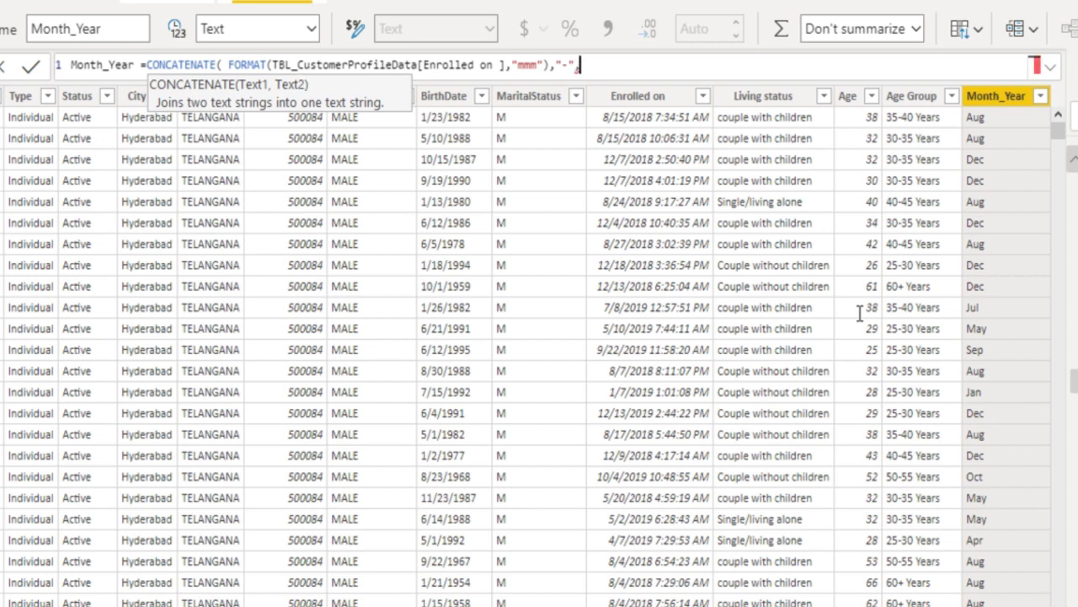
pyautogui.press('Home')
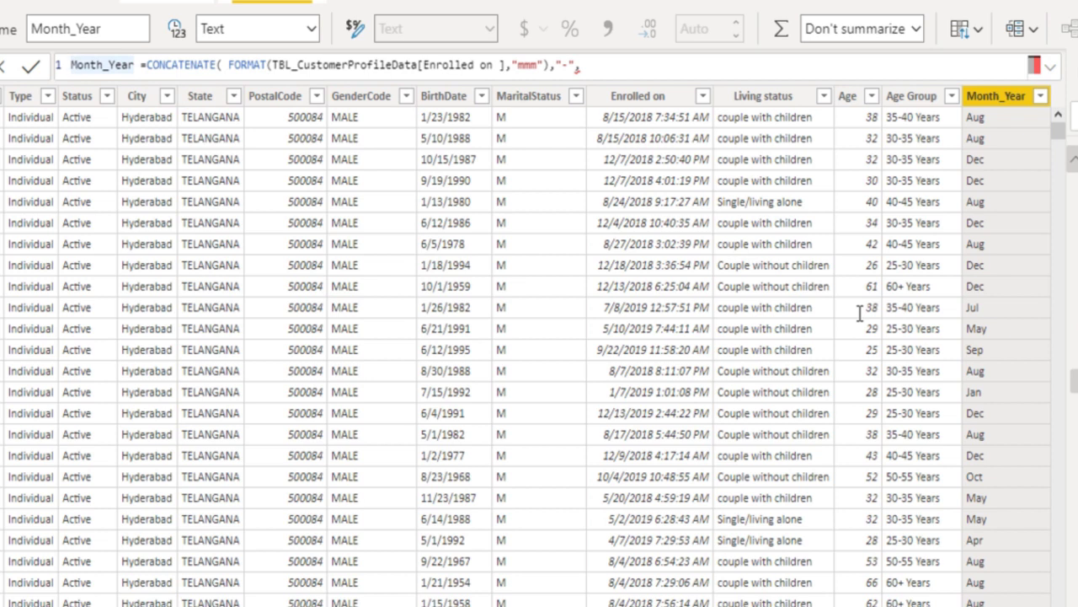
pyautogui.hotkey('ctrl', 'Right')
pyautogui.hotkey('ctrl', 'Right')
pyautogui.hotkey('ctrl', 'Left')
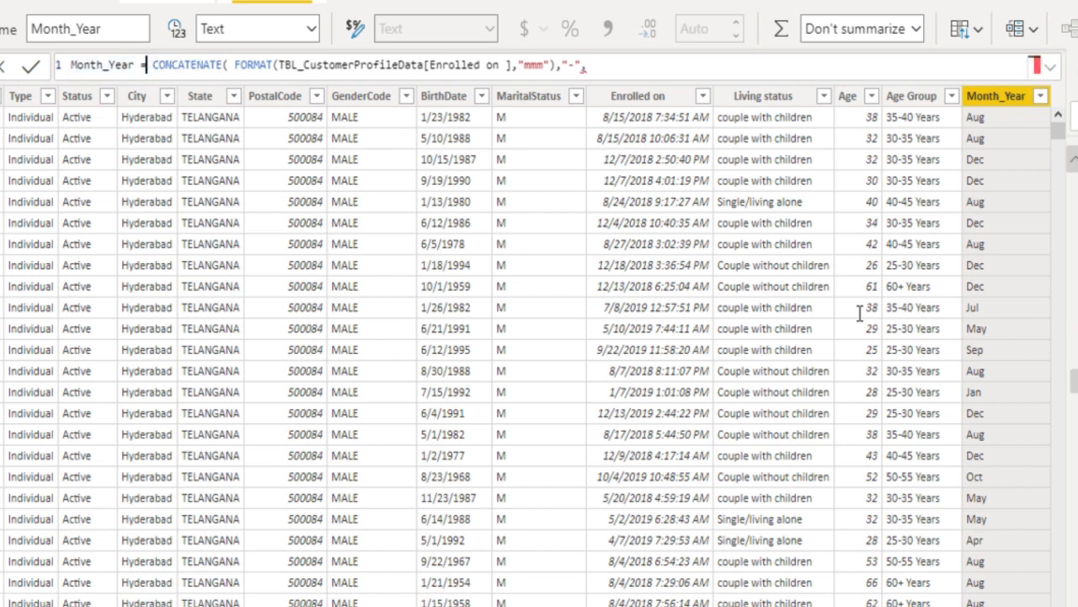
pyautogui.write('CONCATENATE(')
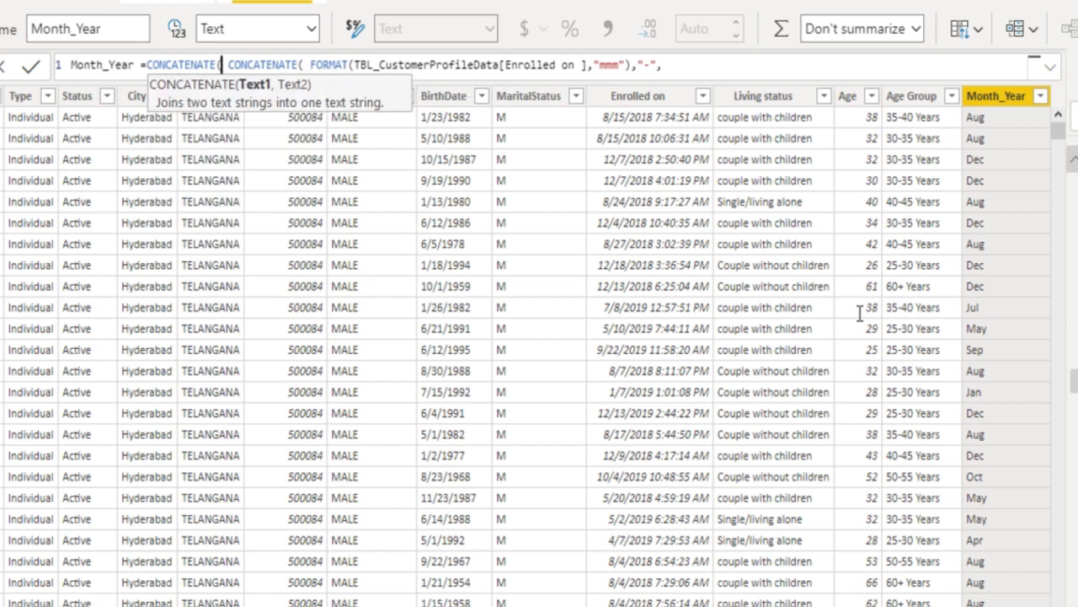
# Step: Append YEAR([Enrolled on]) to the Month_Year formula and commit it
pyautogui.press('End')
pyautogui.write('year')
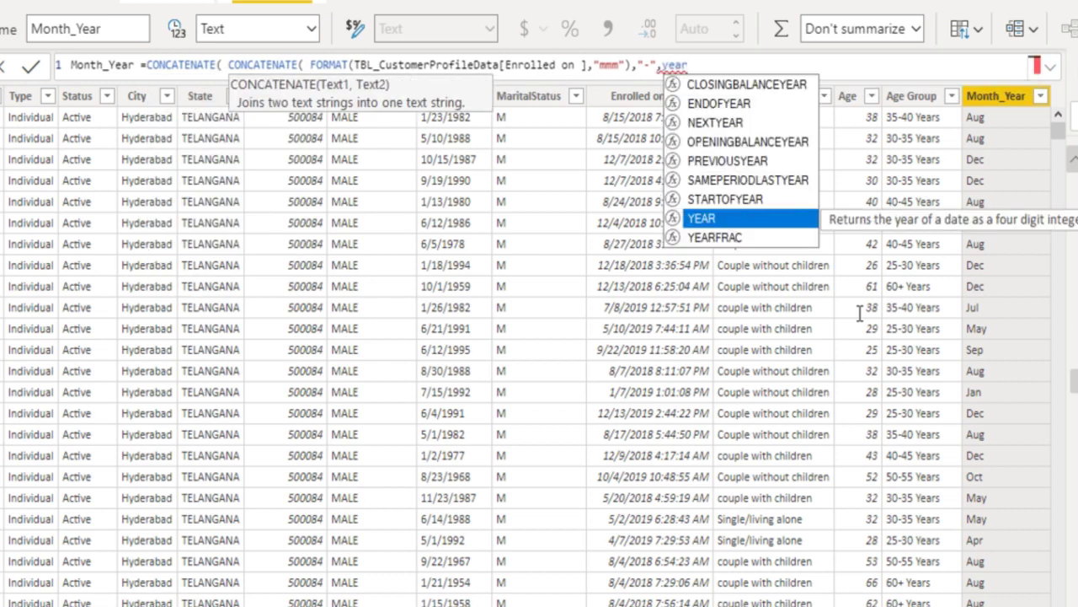
pyautogui.press('Tab')
pyautogui.press('Left')
pyautogui.press('Left')
pyautogui.press('Left')
pyautogui.press('Left')
pyautogui.press('Left')
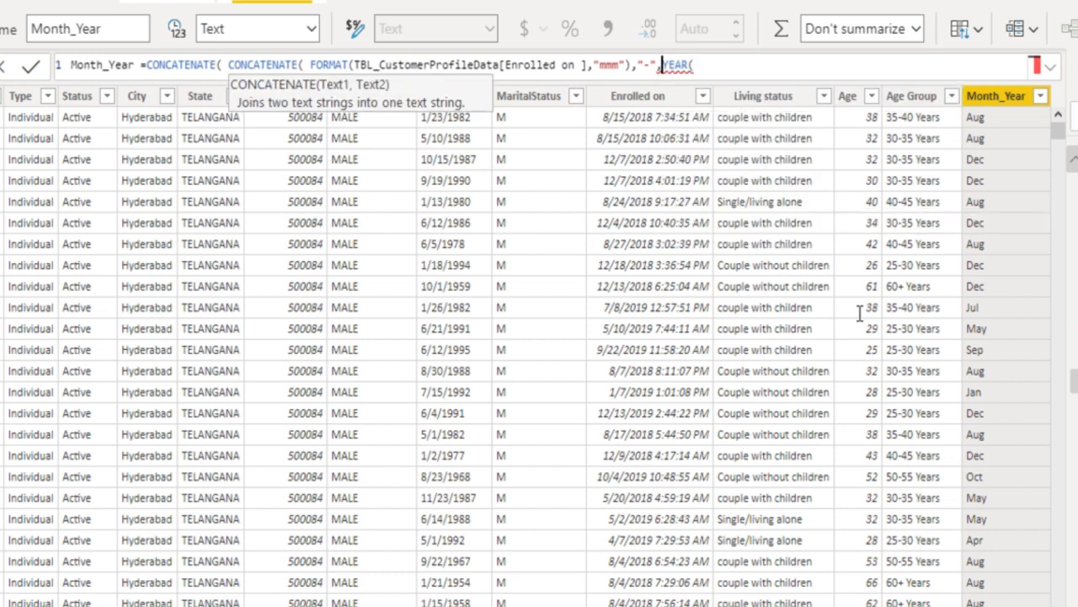
pyautogui.write(')')
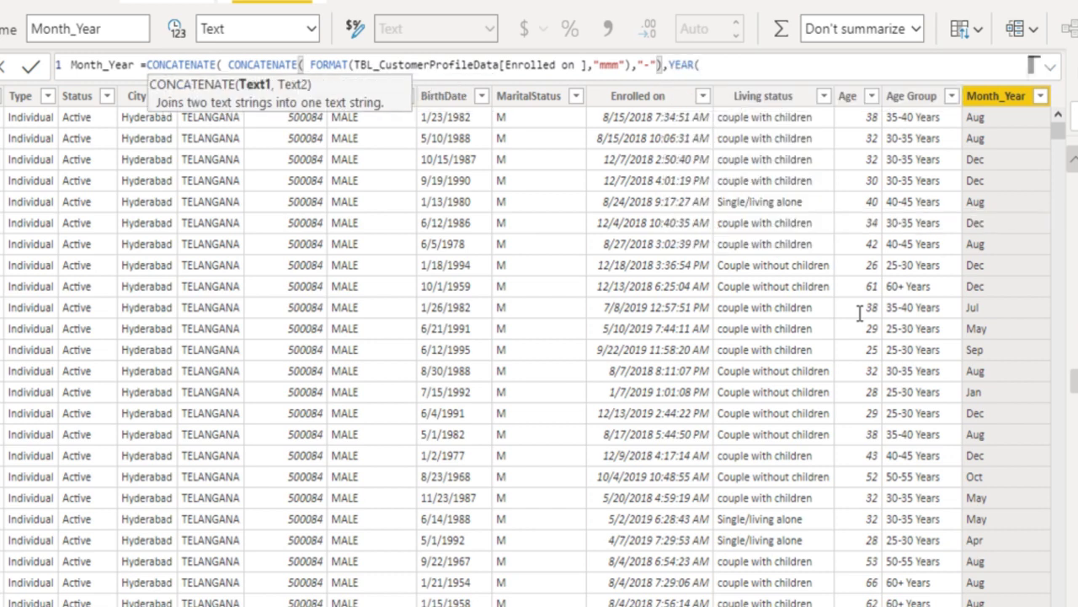
pyautogui.press('End')
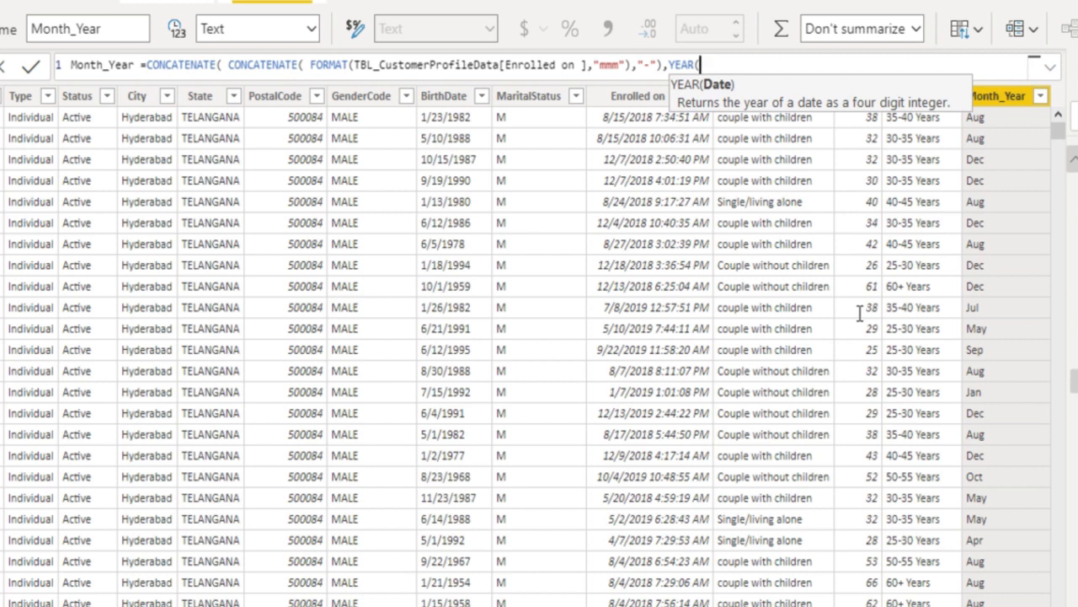
pyautogui.write('e')
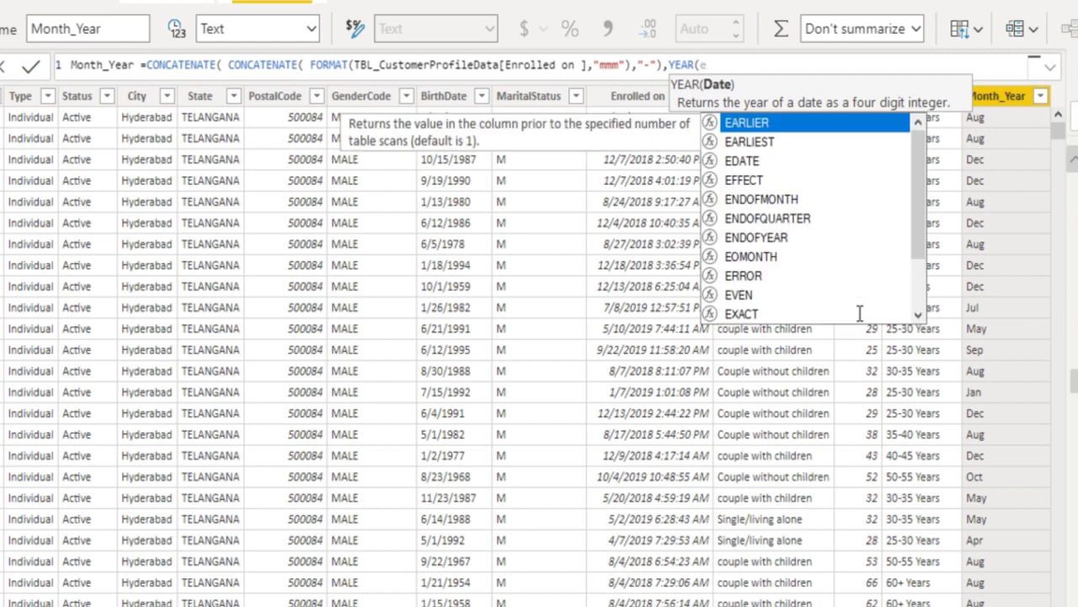
pyautogui.write('nr')
pyautogui.press('Tab')
pyautogui.write(')')
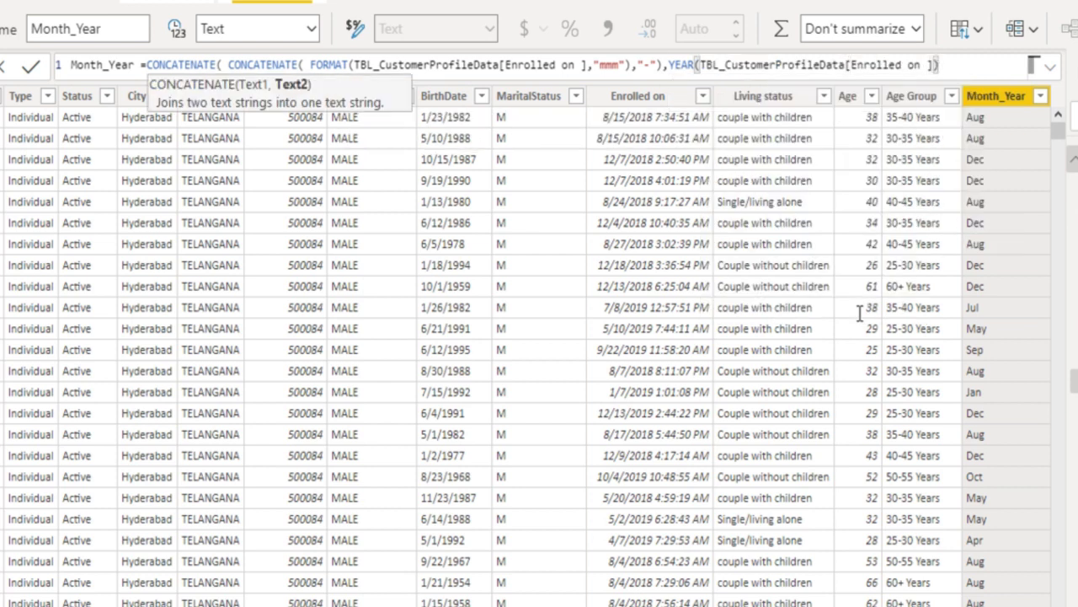
pyautogui.write(')')
pyautogui.press('Return')
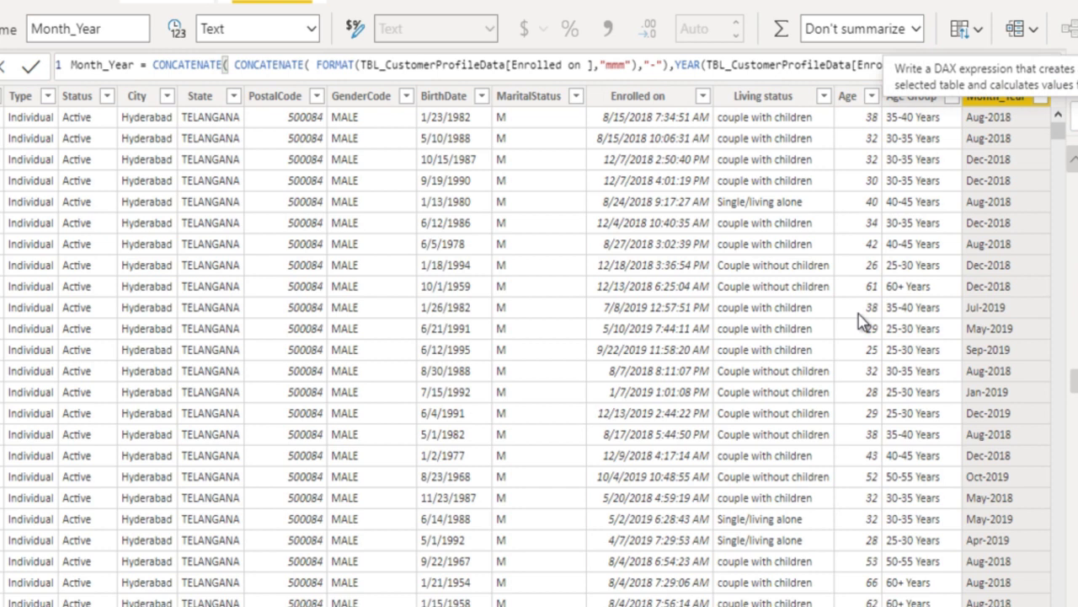
pyautogui.press('Return')
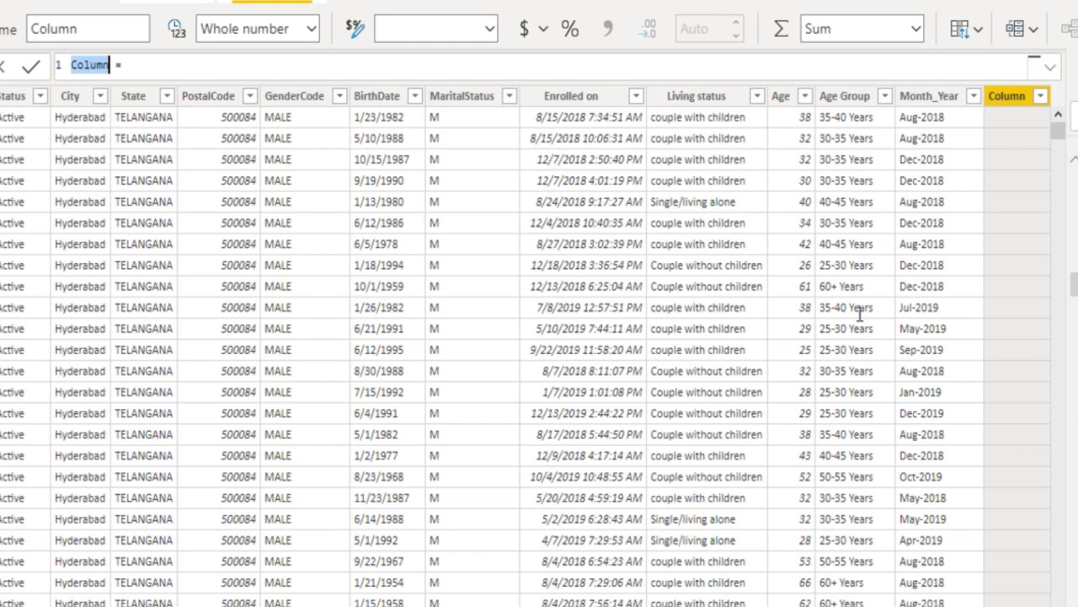
# Step: Create the column Week Num = WEEKNUM([Enrolled on])
pyautogui.write('Week Num')
pyautogui.press('End')
pyautogui.write('e')
pyautogui.press('BackSpace')
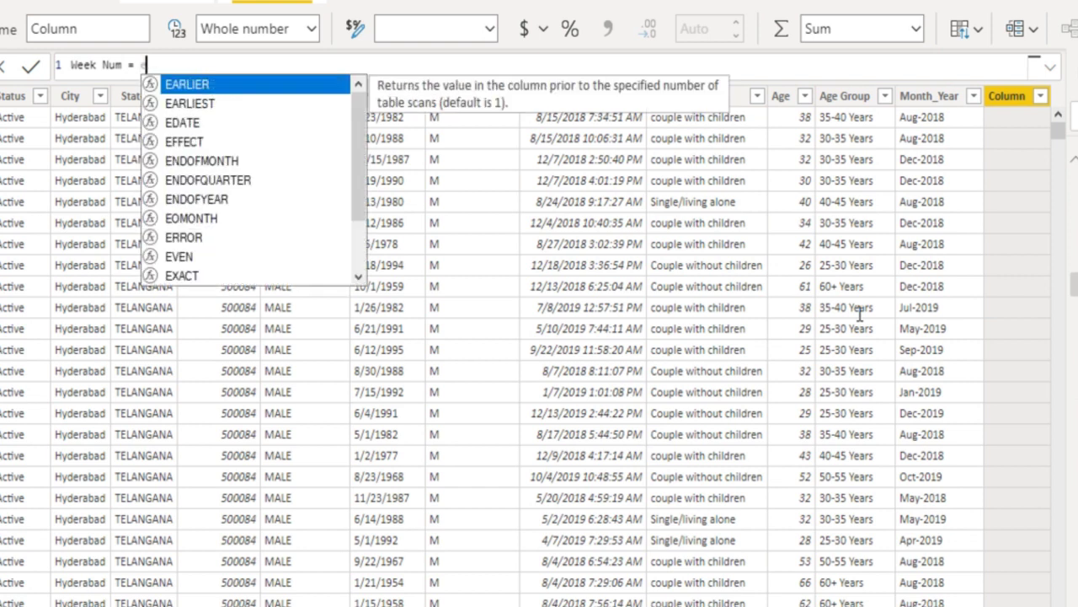
pyautogui.write('wee')
pyautogui.press('Down')
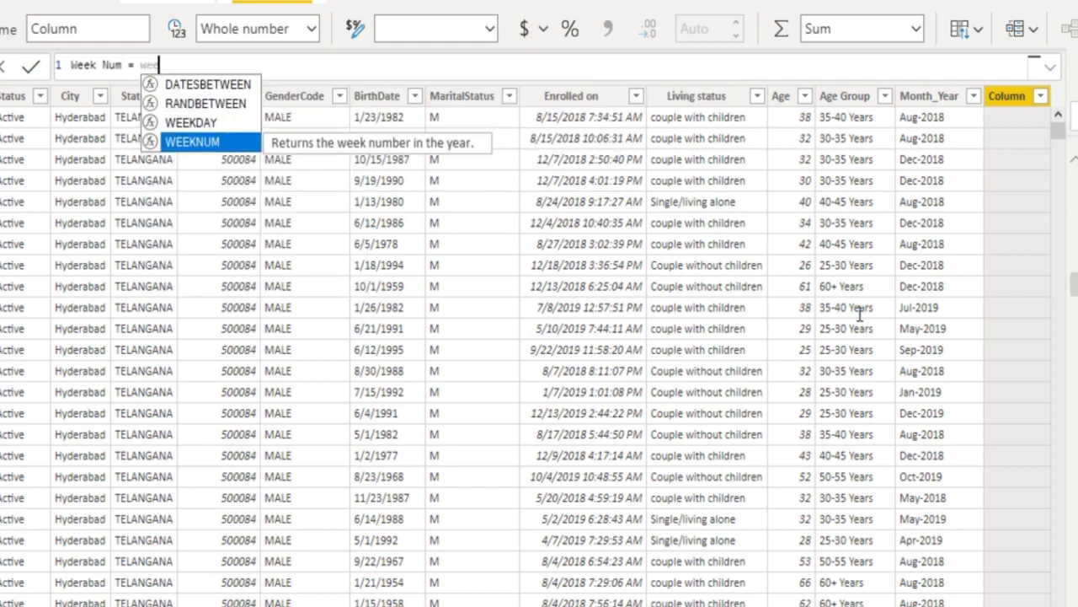
pyautogui.press('Tab')
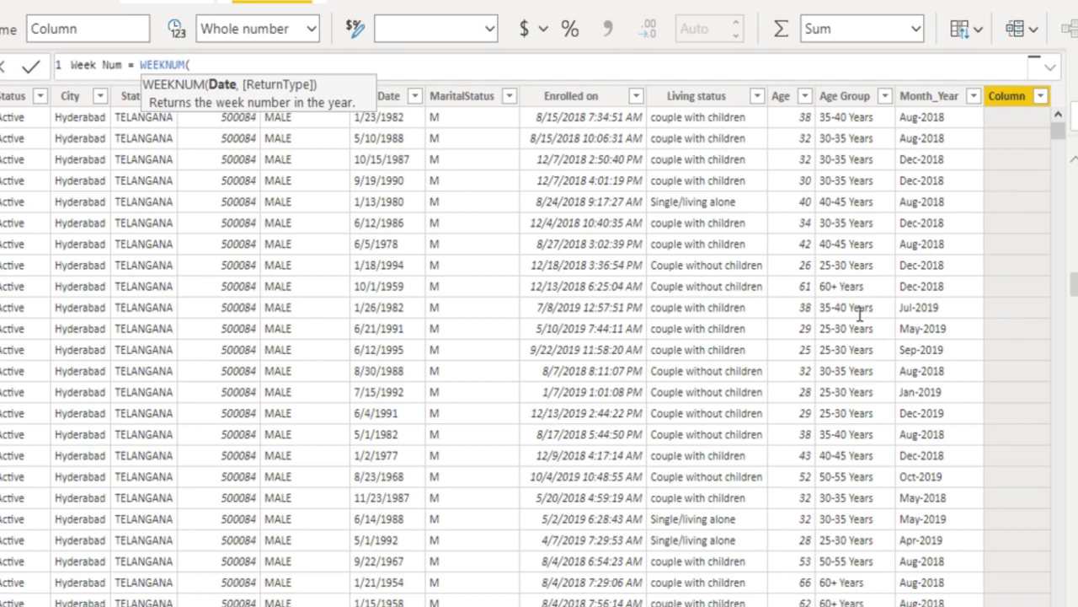
pyautogui.write('en')
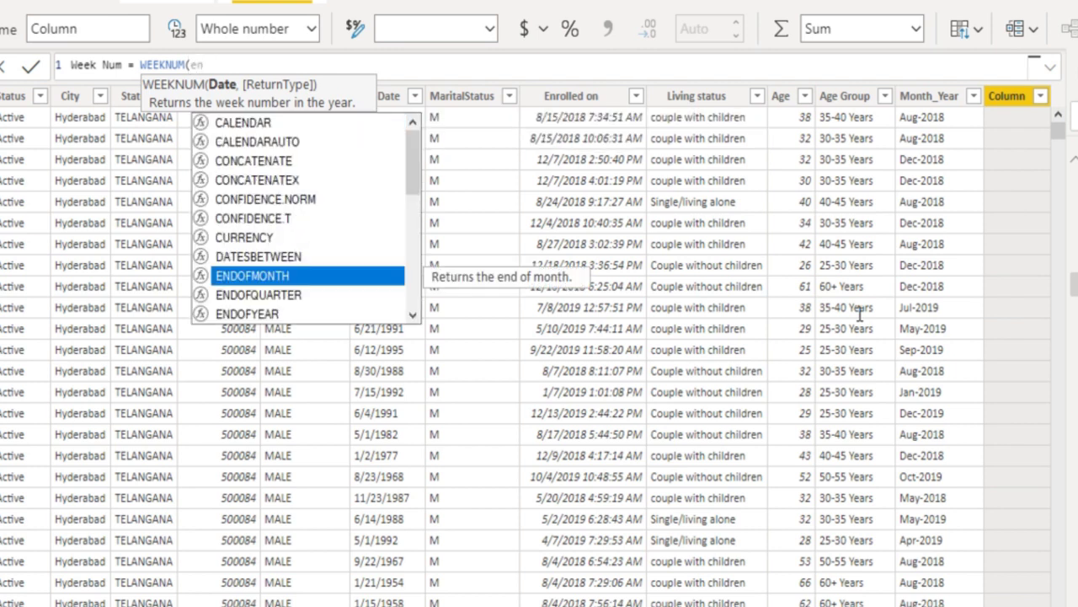
pyautogui.write('r')
pyautogui.press('Tab')
pyautogui.write(')')
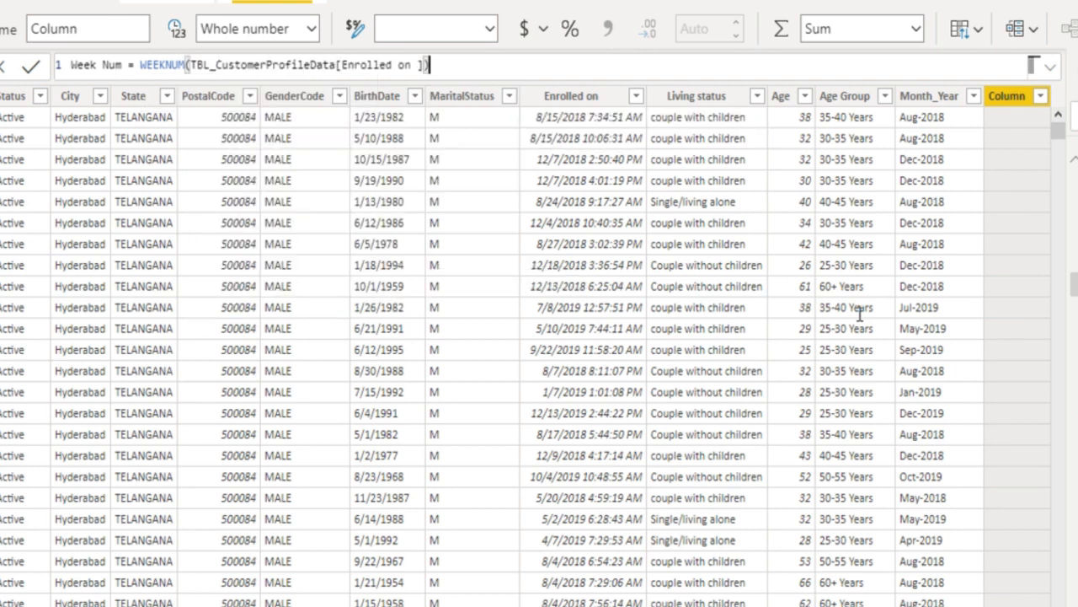
pyautogui.press('Return')
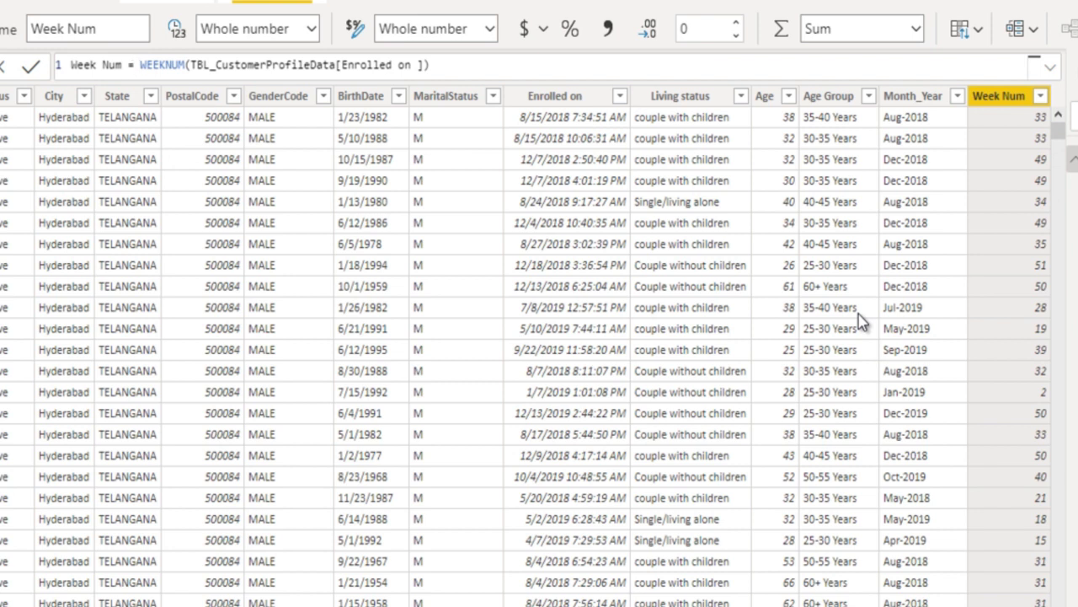
# Step: Wrap the week number in CONCATENATE("Week: ", …) and commit
pyautogui.write('conce')
pyautogui.press('Tab')
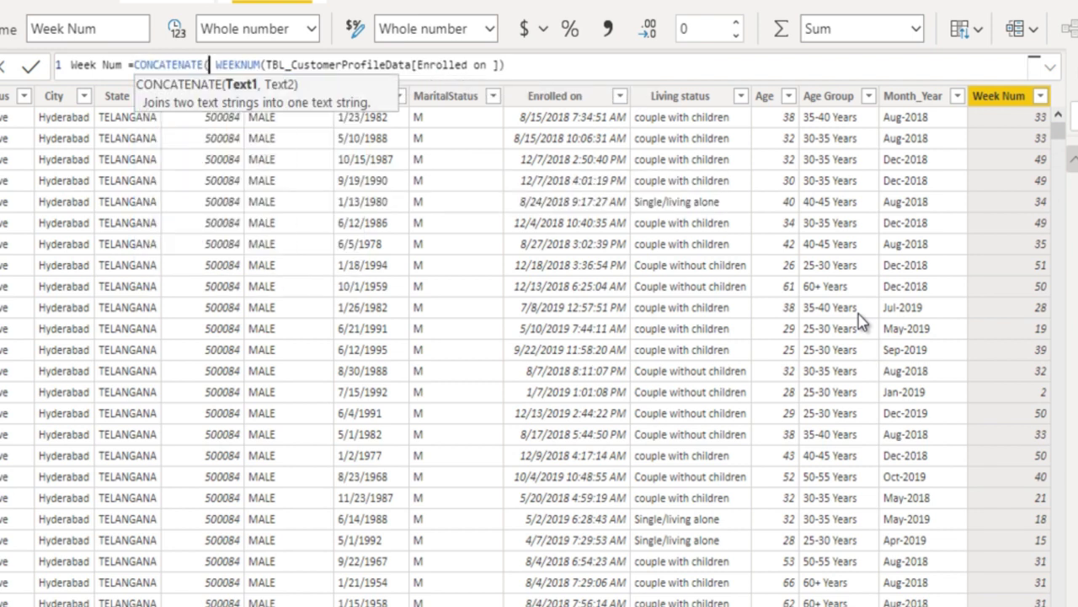
pyautogui.write('"Week')
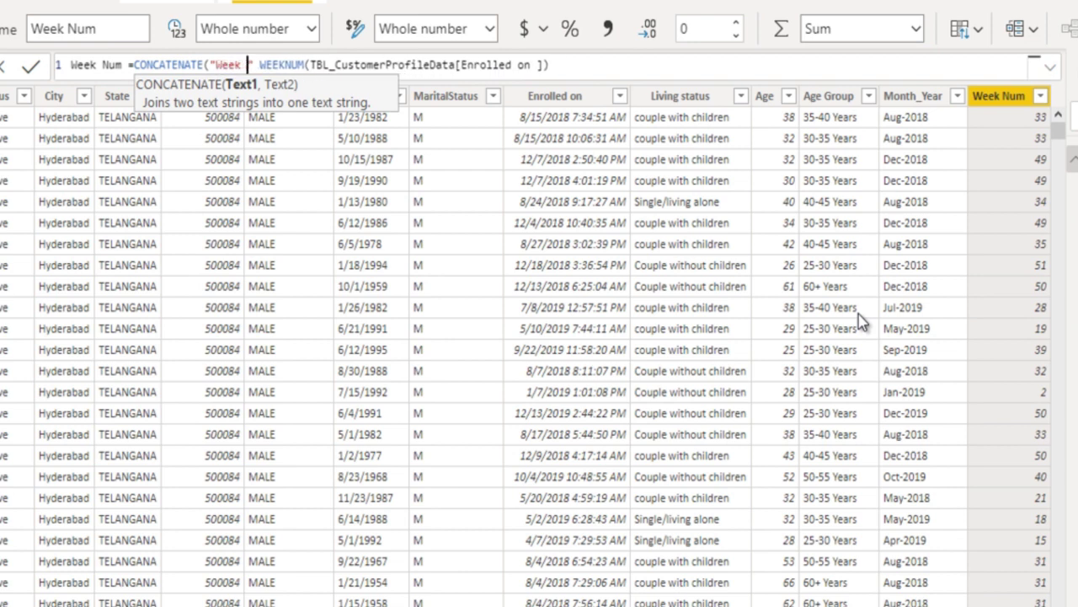
pyautogui.write(':')
pyautogui.write(' ",')
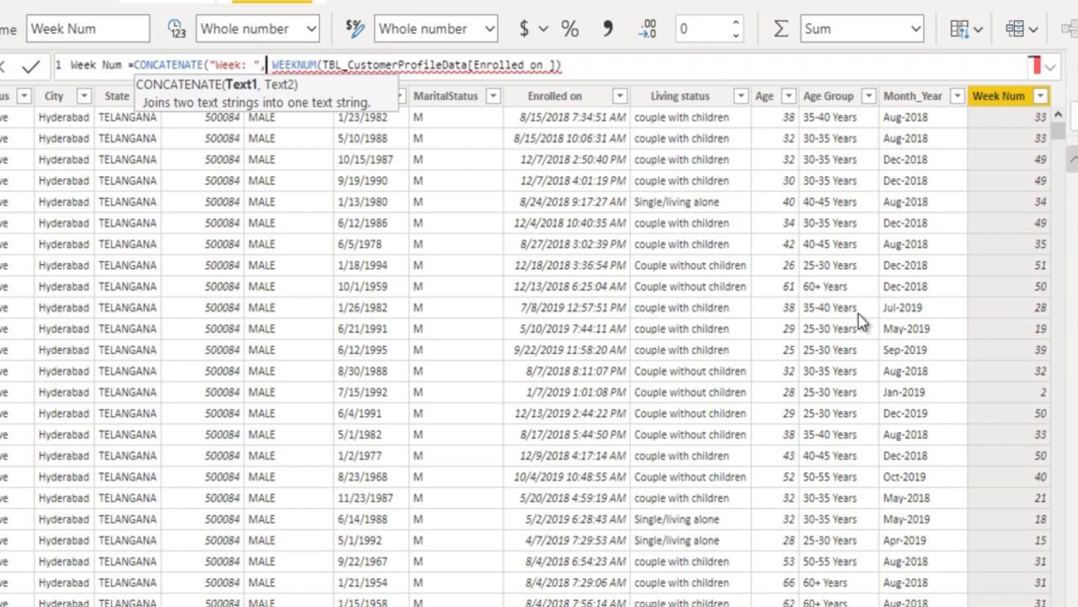
pyautogui.press('End')
pyautogui.write(')')
pyautogui.press('Return')
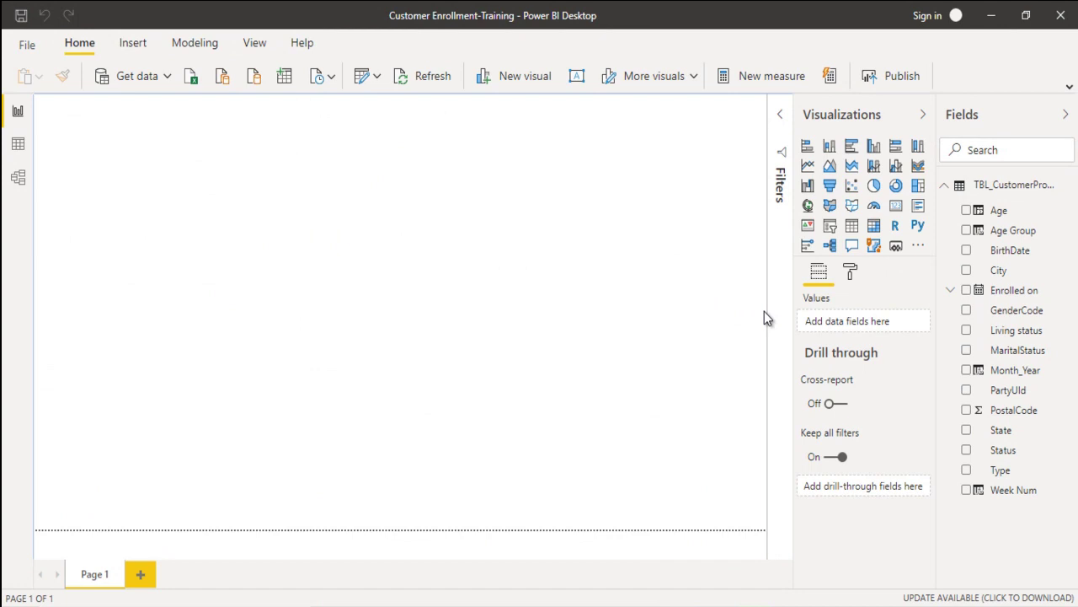
# Step: Glance at the finished Customer Enrollment dashboard, then return to the Training report
pyautogui.hotkey('alt', 'Tab')
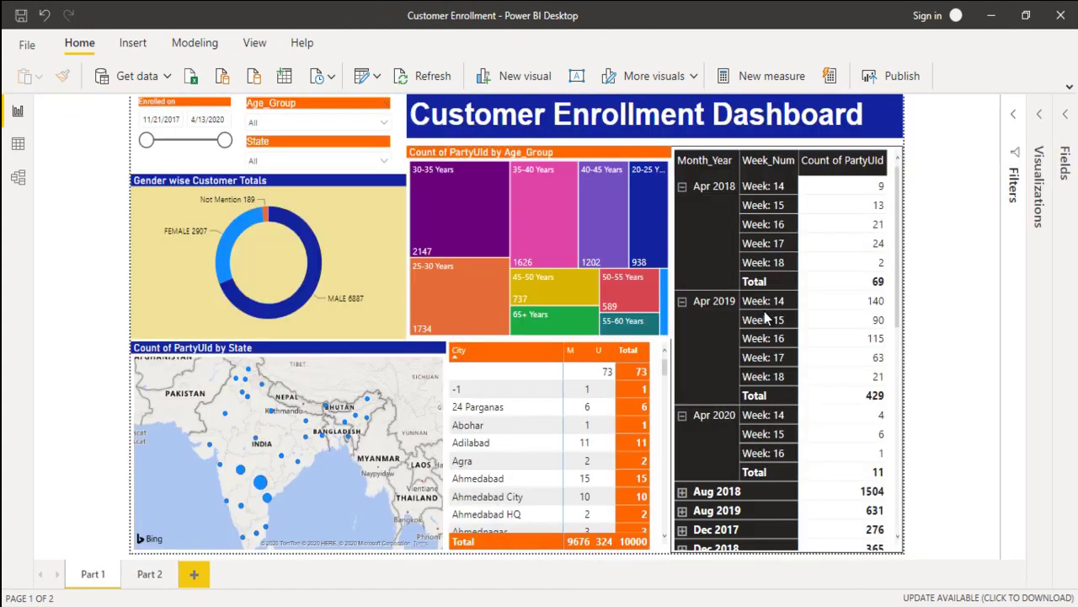
pyautogui.moveTo(555, 299)
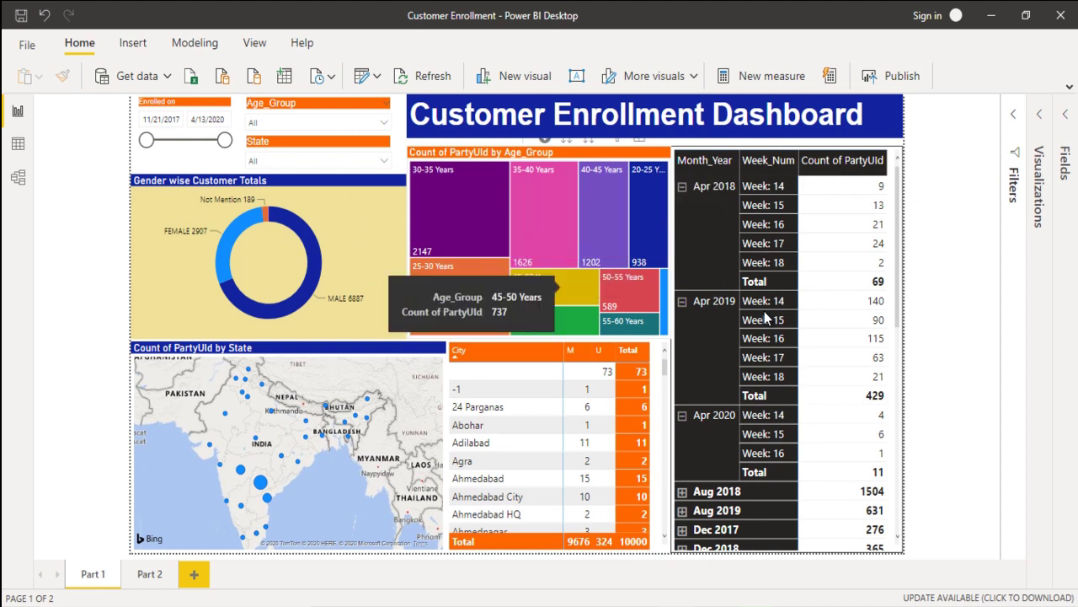
pyautogui.hotkey('alt', 'Tab')
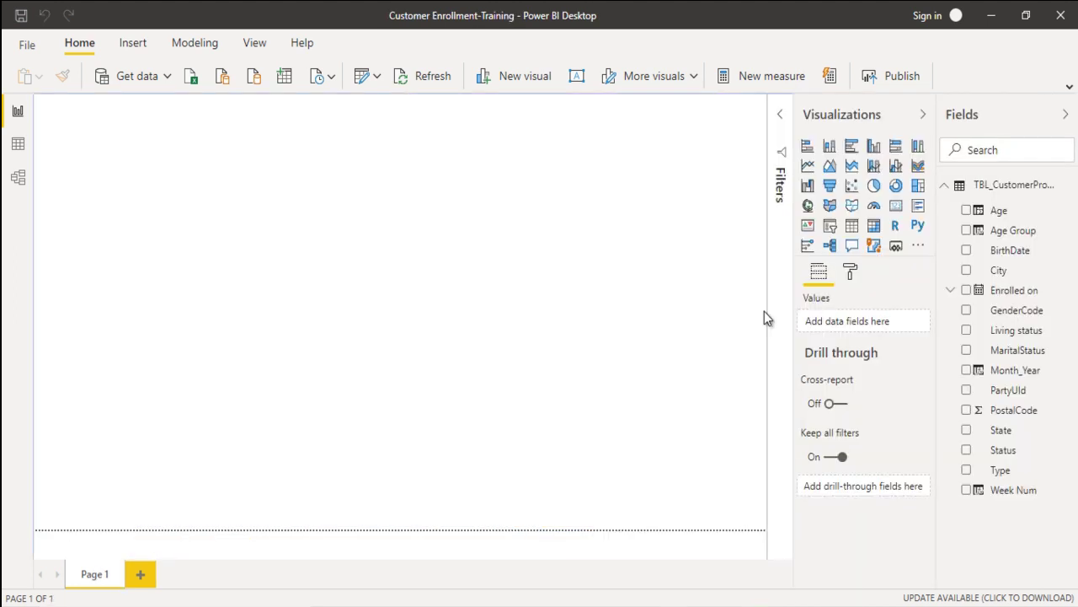
pyautogui.moveTo(829, 225)
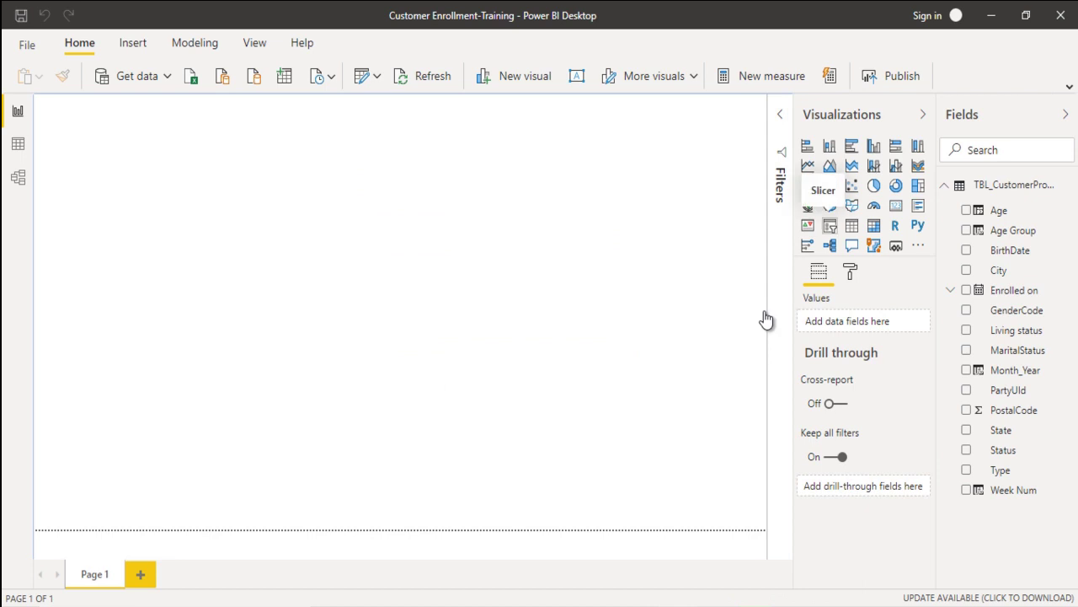
# Step: Add an Enrolled on date slicer with an orange #ff6600 header and white header text
pyautogui.click(830, 224)
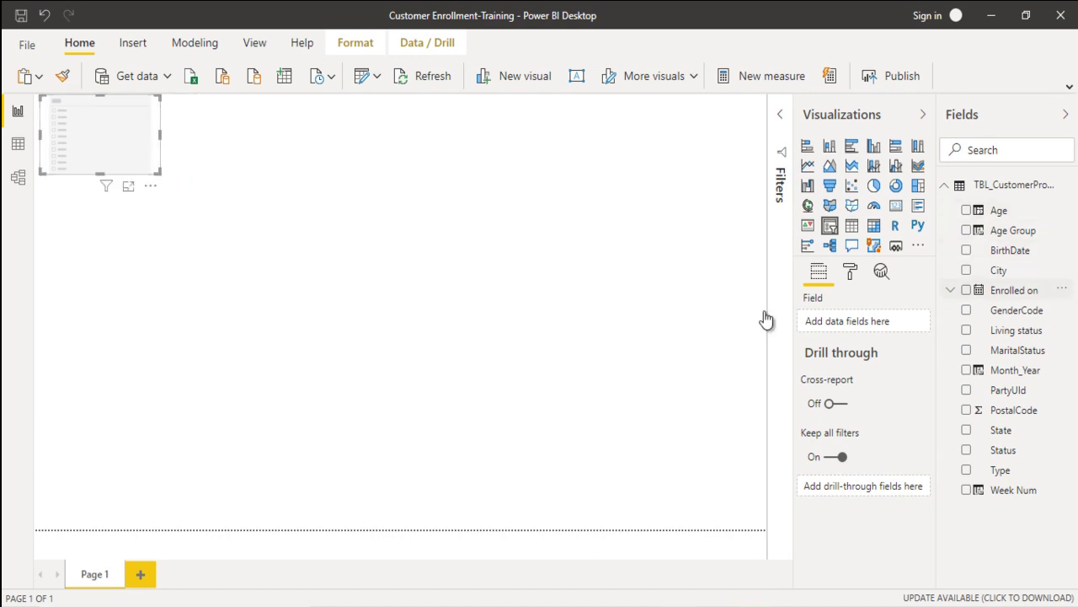
pyautogui.moveTo(1014, 290); pyautogui.dragTo(851, 321)
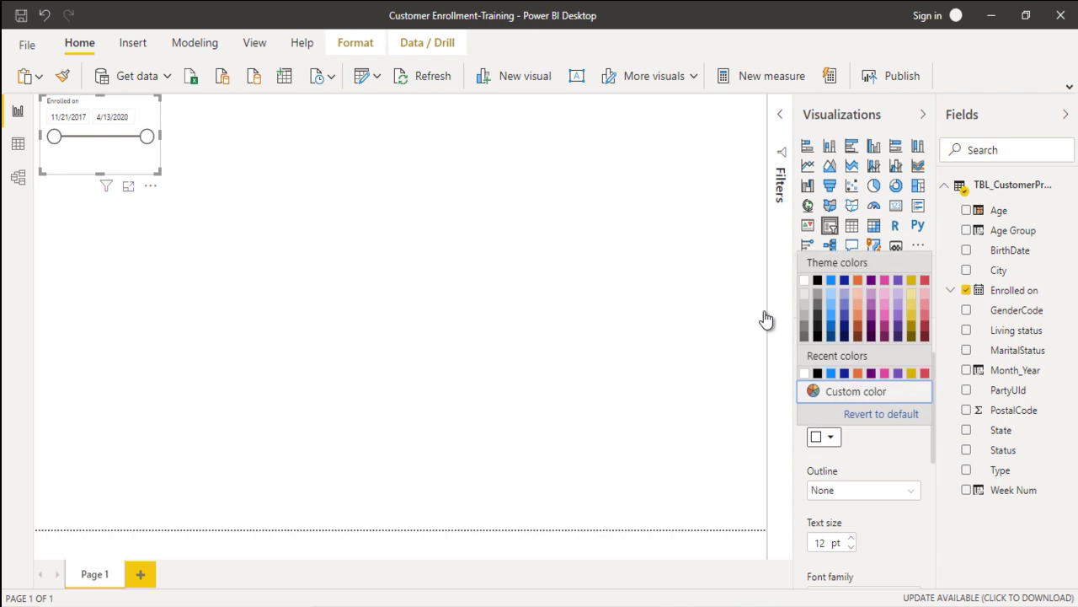
pyautogui.press('Return')
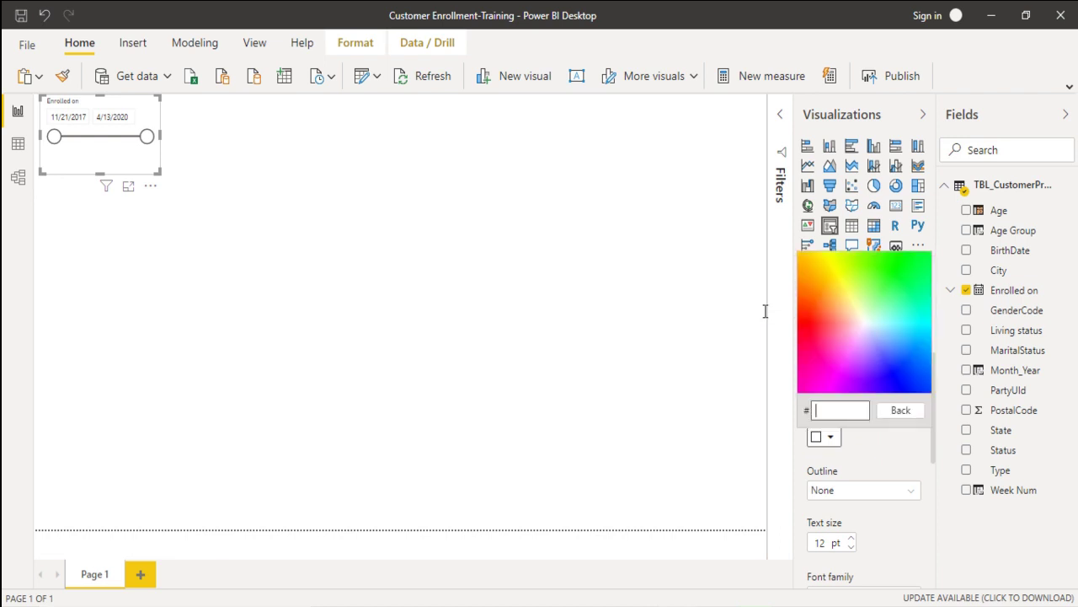
pyautogui.write('ff6600')
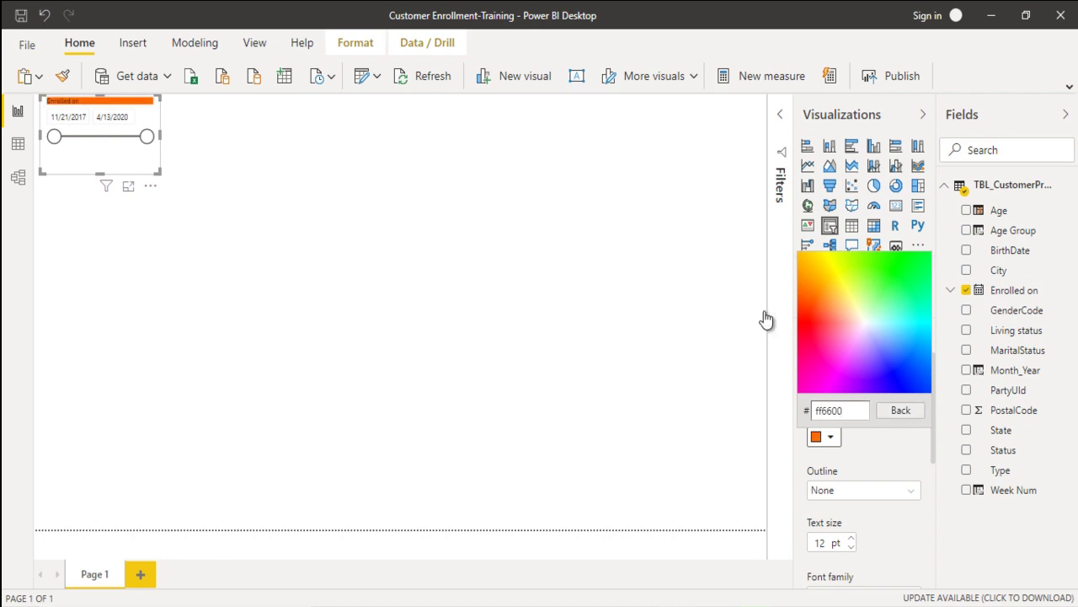
pyautogui.press('Return')
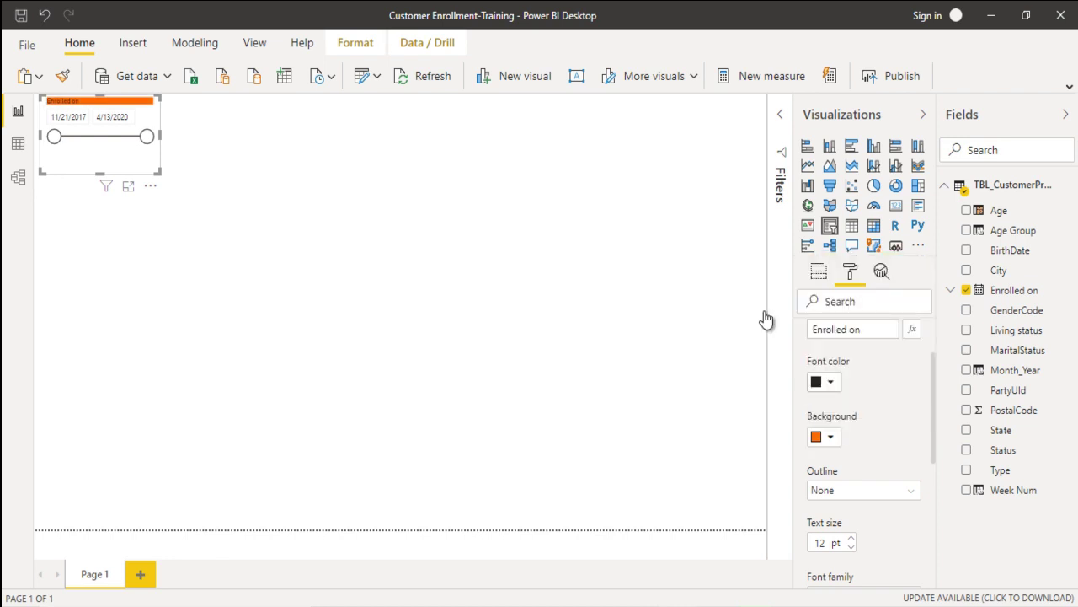
pyautogui.press('Return')
pyautogui.press('Return')
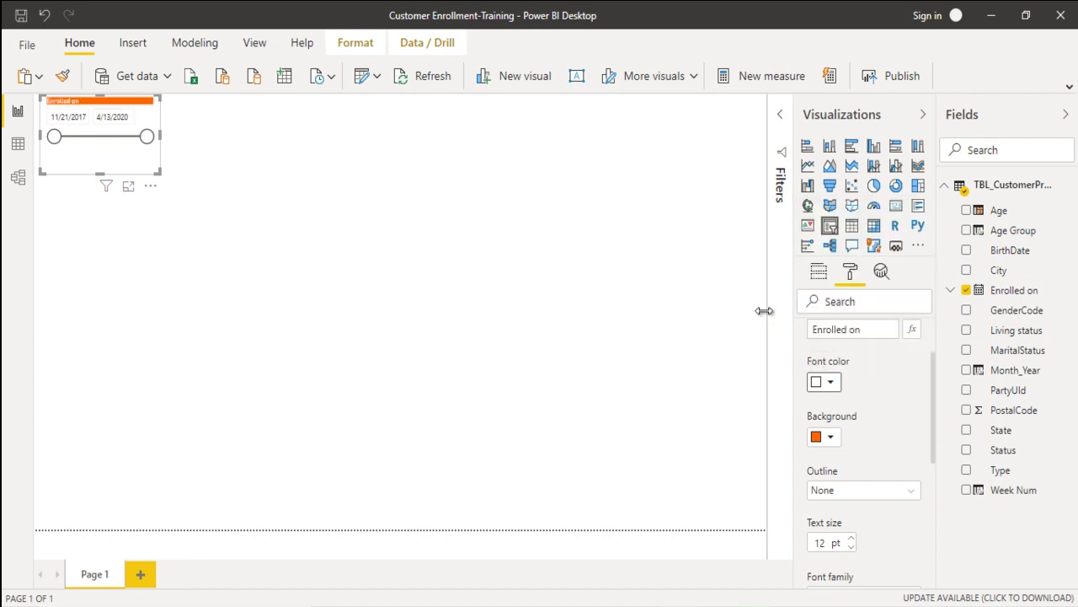
pyautogui.press('Tab')
pyautogui.press('Up')
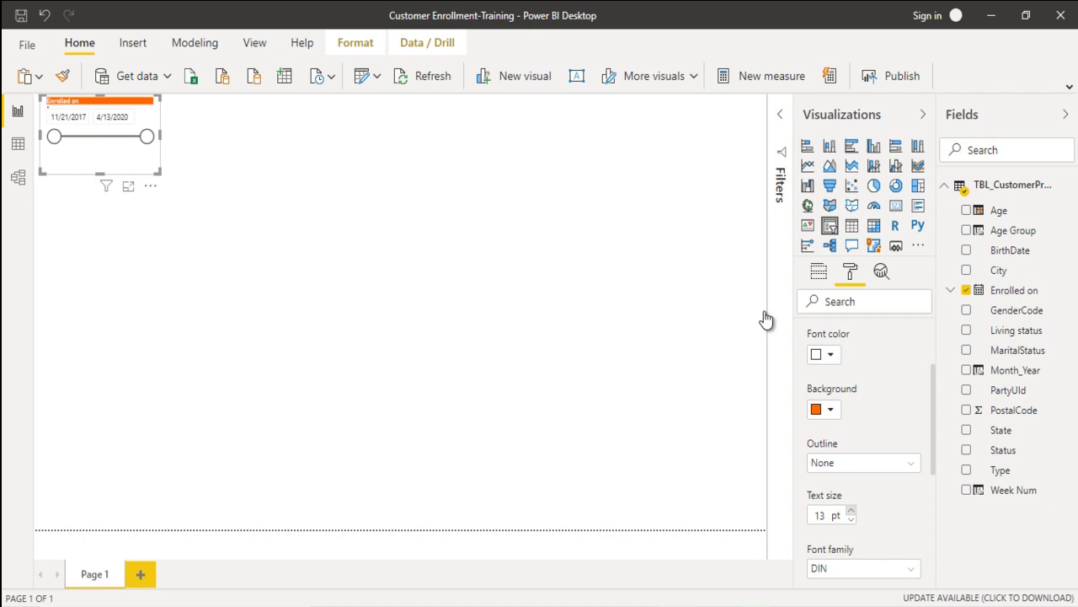
pyautogui.press('Down')
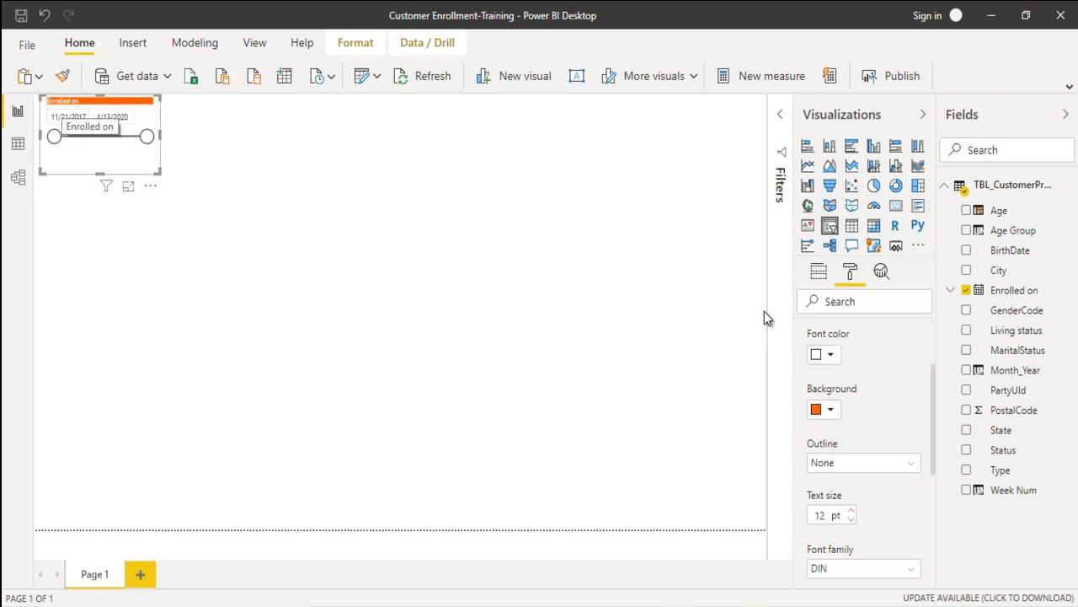
# Step: Turn the slicer header off and turn on a title reading 'Enrolled on'
pyautogui.hotkey('shift', 'Tab')
pyautogui.hotkey('shift', 'Tab')
pyautogui.hotkey('shift', 'Tab')
pyautogui.hotkey('shift', 'Tab')
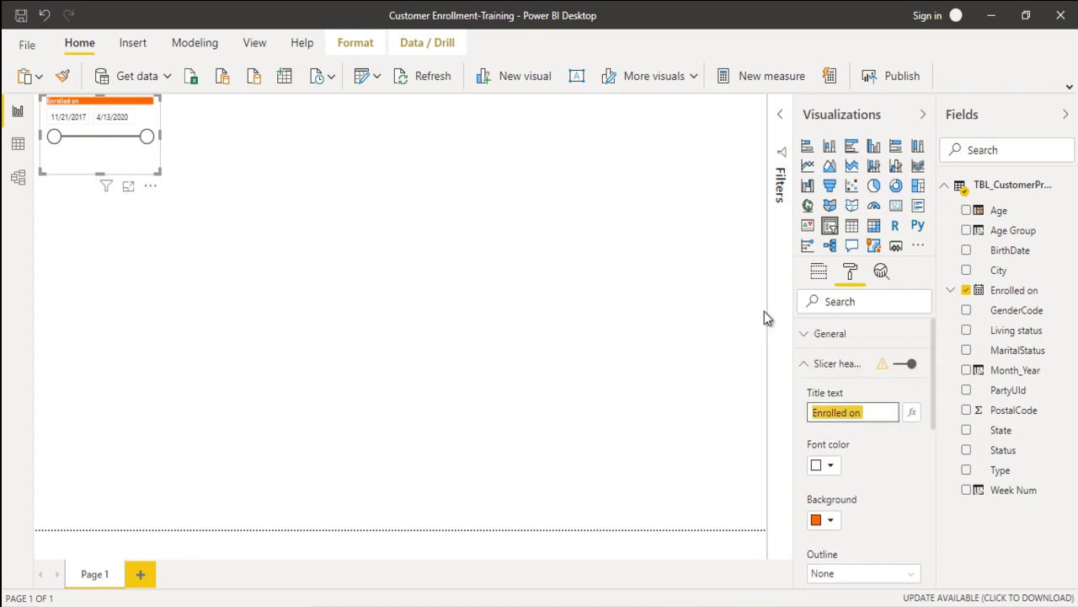
pyautogui.hotkey('shift', 'Tab')
pyautogui.press('space')
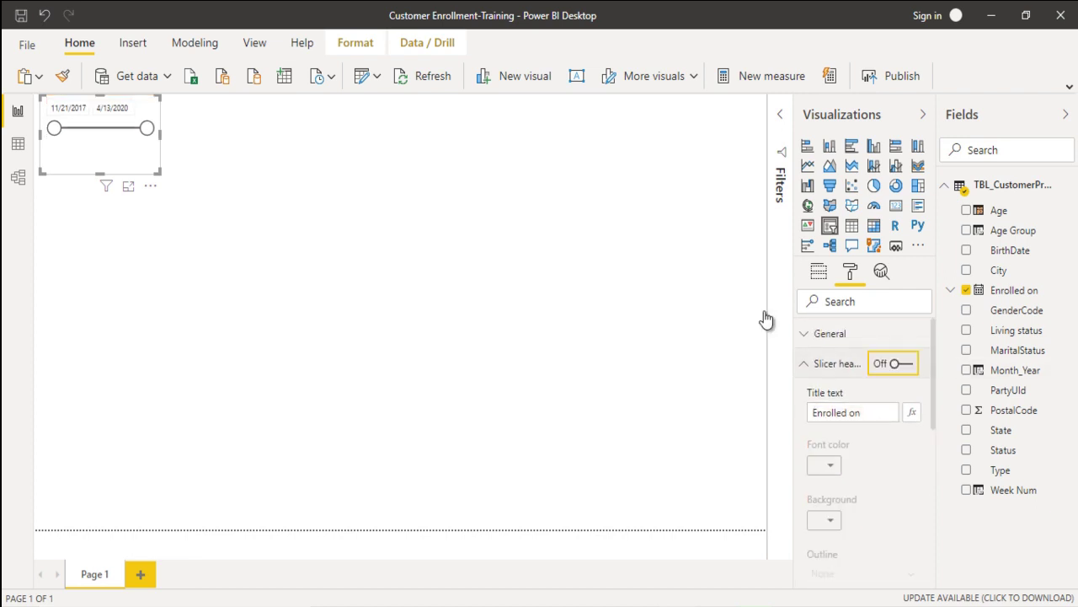
pyautogui.hotkey('shift', 'Tab')
pyautogui.press('space')
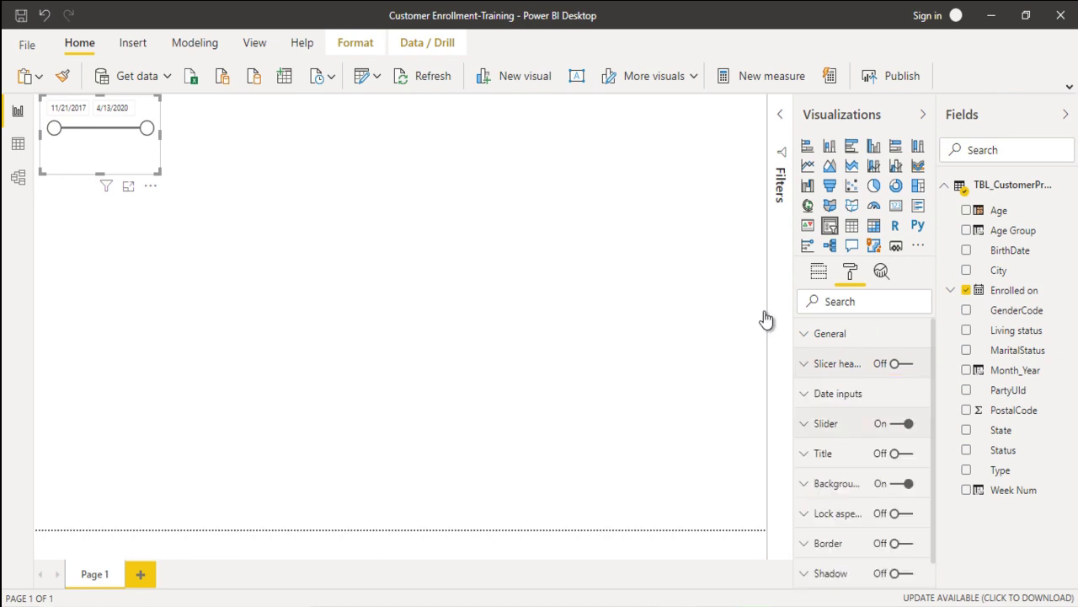
pyautogui.press('space')
pyautogui.press('Tab')
pyautogui.press('space')
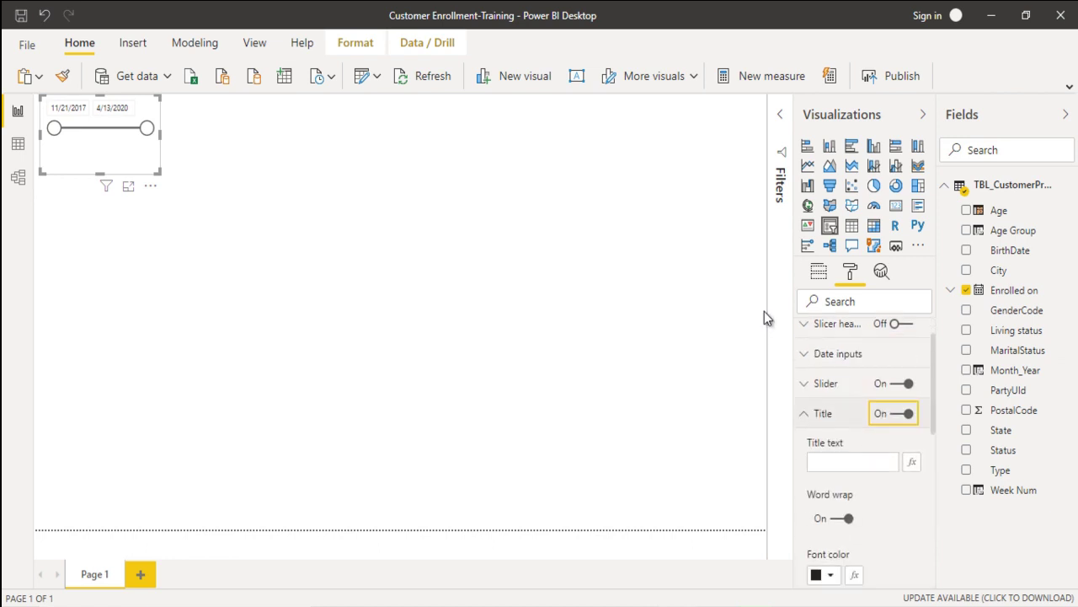
pyautogui.press('Tab')
pyautogui.write('Enrolled on')
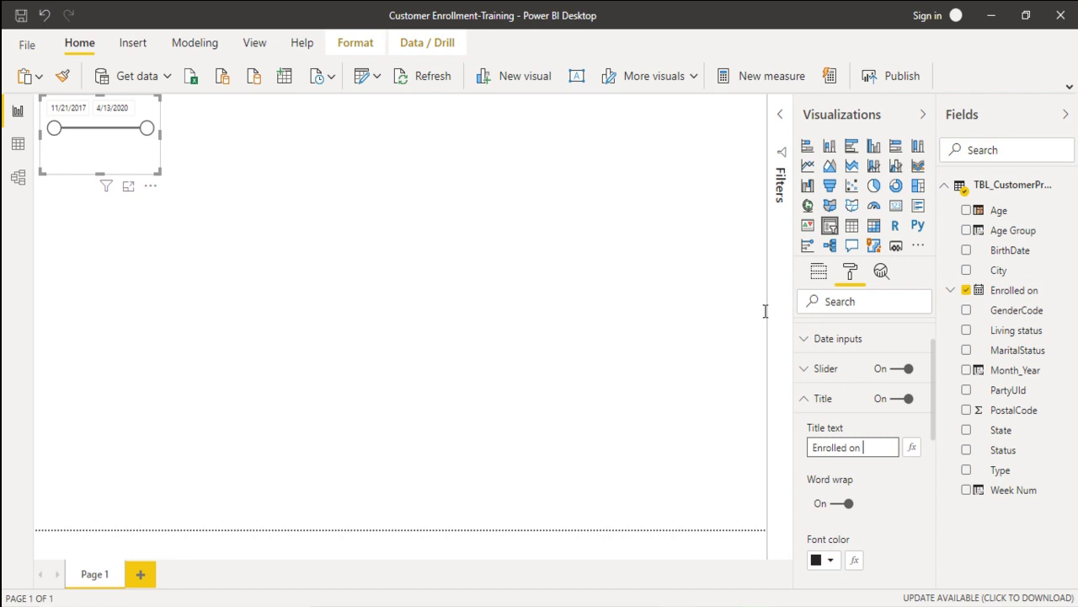
pyautogui.press('Tab')
pyautogui.press('Tab')
# Step: Give the slicer title an orange #ff6600 background and white text
pyautogui.press('Return')
pyautogui.press('Down')
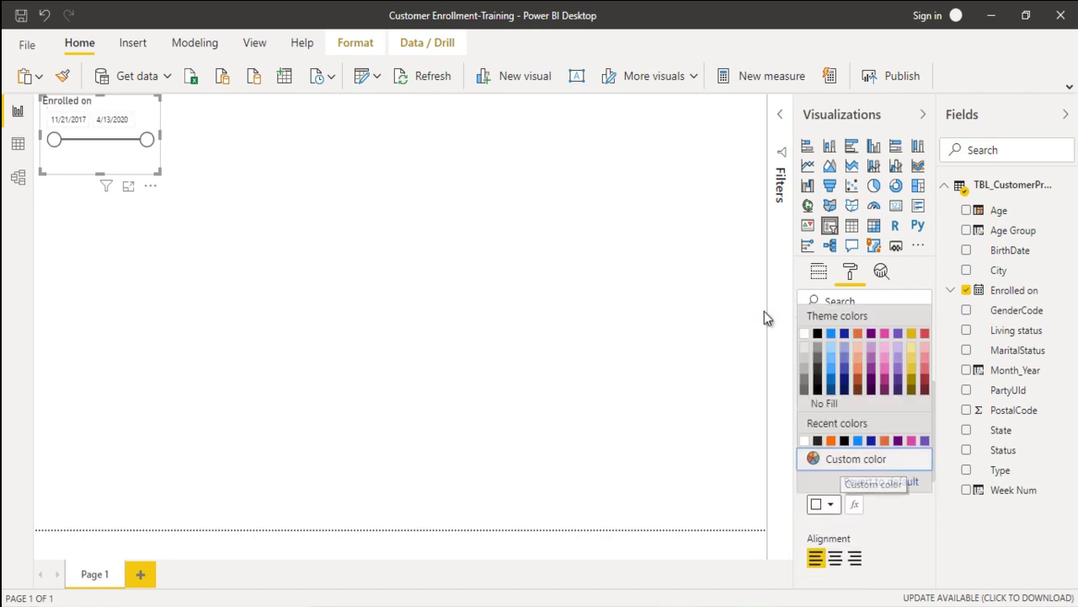
pyautogui.press('Up')
pyautogui.press('Up')
pyautogui.press('Return')
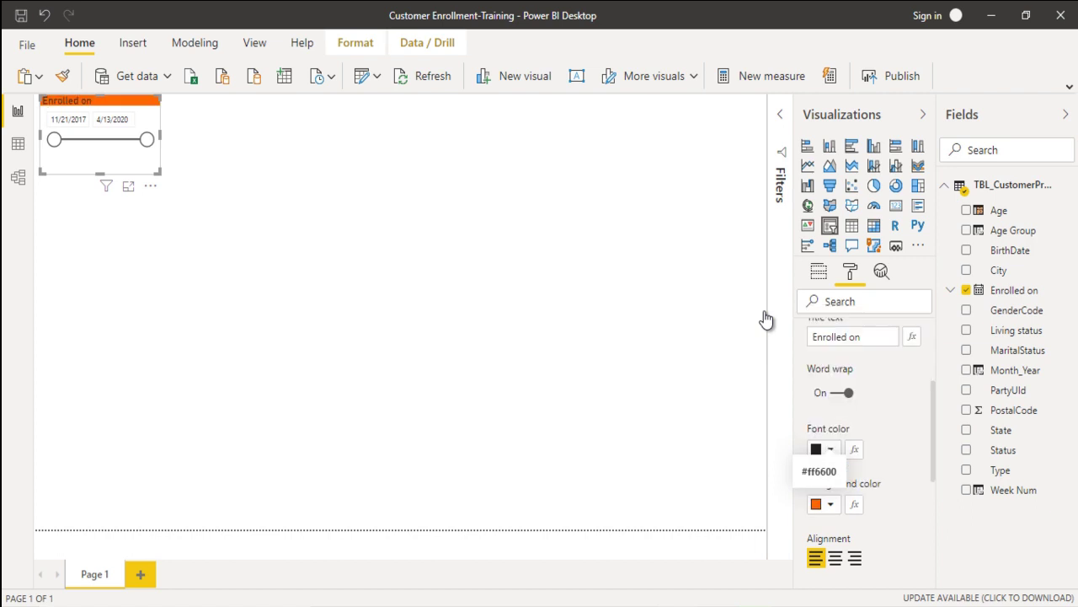
pyautogui.hotkey('shift', 'Tab')
pyautogui.press('Return')
pyautogui.press('Up')
pyautogui.press('Right')
pyautogui.press('Return')
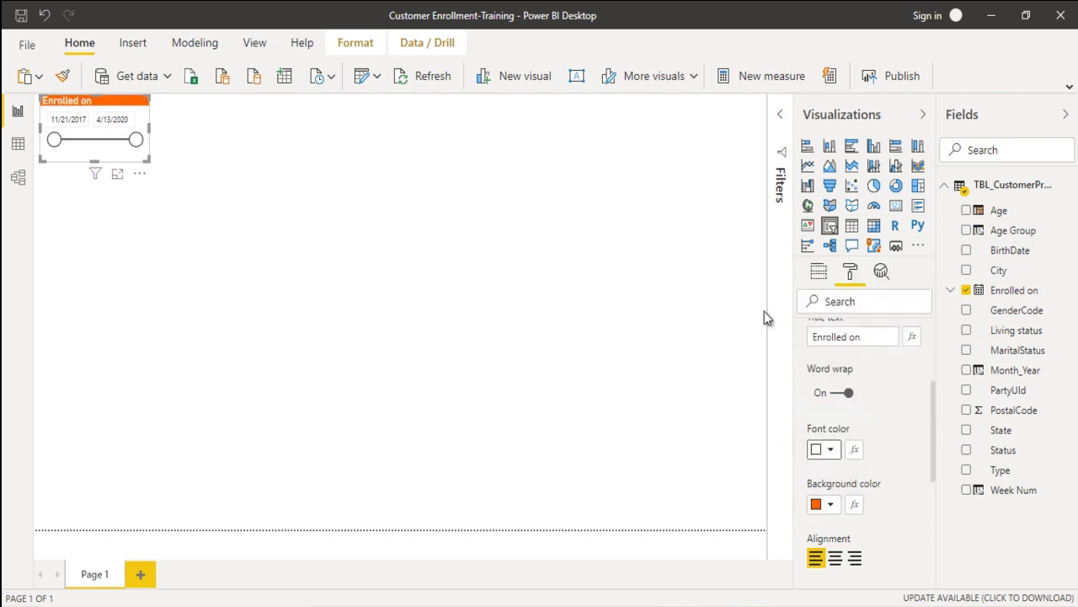
# Step: Duplicate the Enrolled on slicer
pyautogui.press('Left')
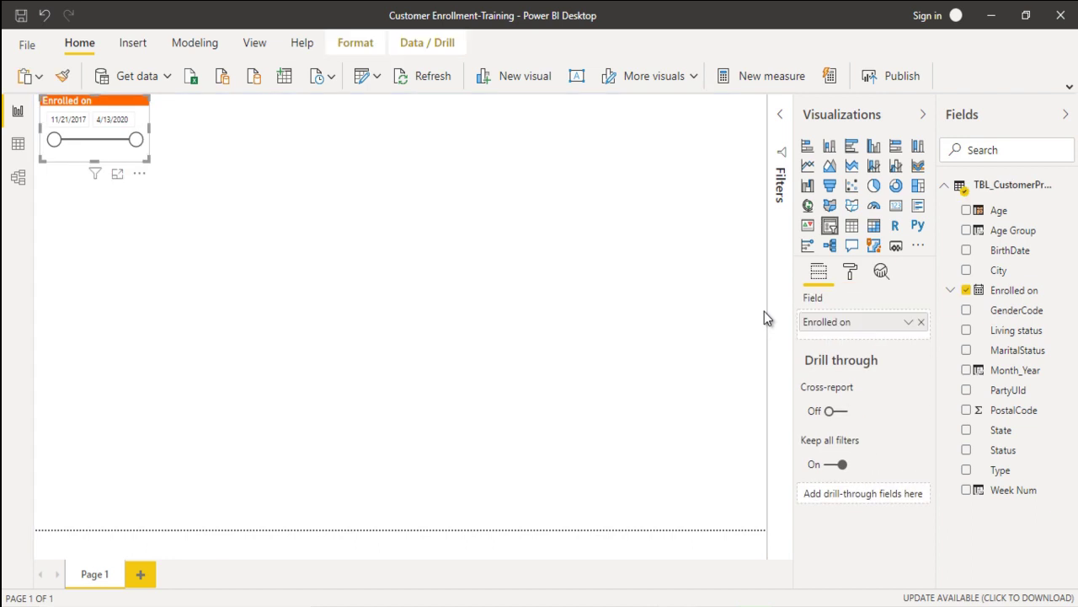
pyautogui.press('Right')
pyautogui.press('Down')
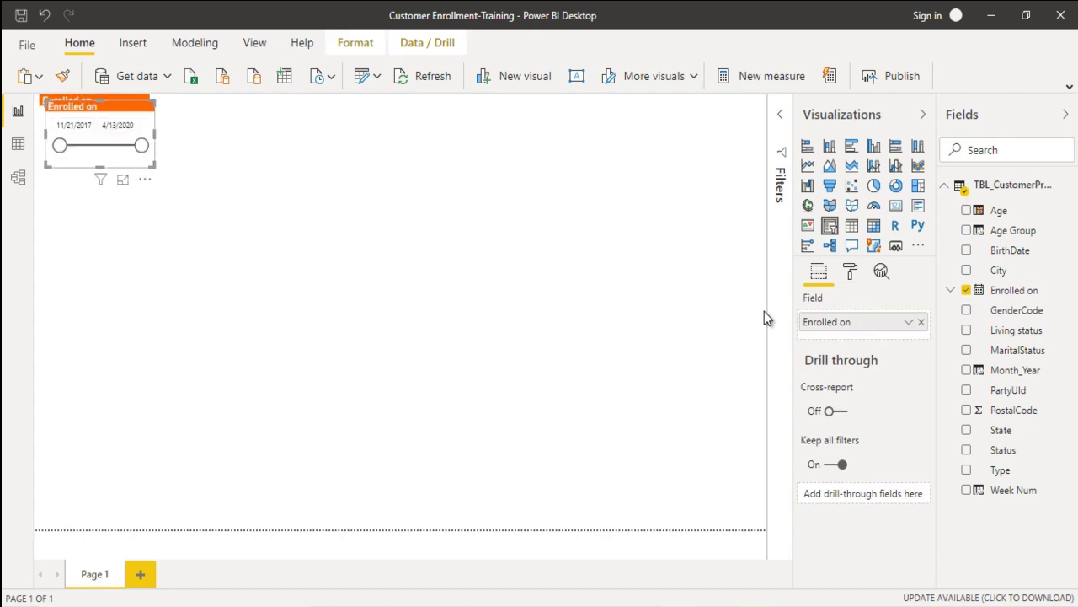
# Step: Move the copy beside the original, widen it, and change its field to Age Group
pyautogui.press('Right')
pyautogui.press('Right')
pyautogui.press('Right')
pyautogui.press('Right')
pyautogui.press('Right')
pyautogui.press('Right')
pyautogui.press('Up')
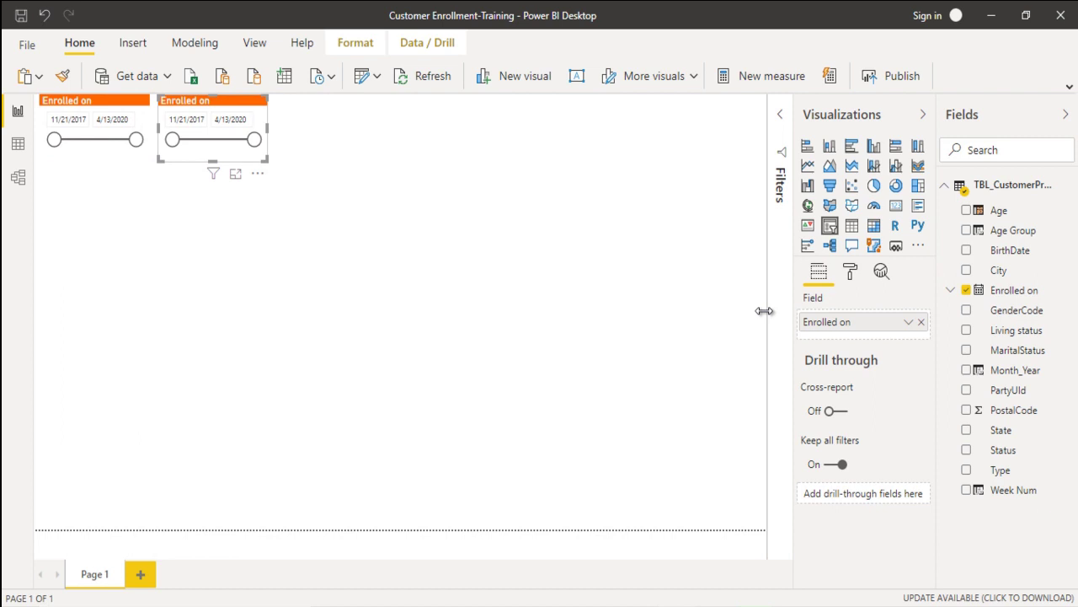
pyautogui.hotkey('shift', 'Right')
pyautogui.hotkey('shift', 'Right')
pyautogui.hotkey('shift', 'Right')
pyautogui.hotkey('shift', 'Right')
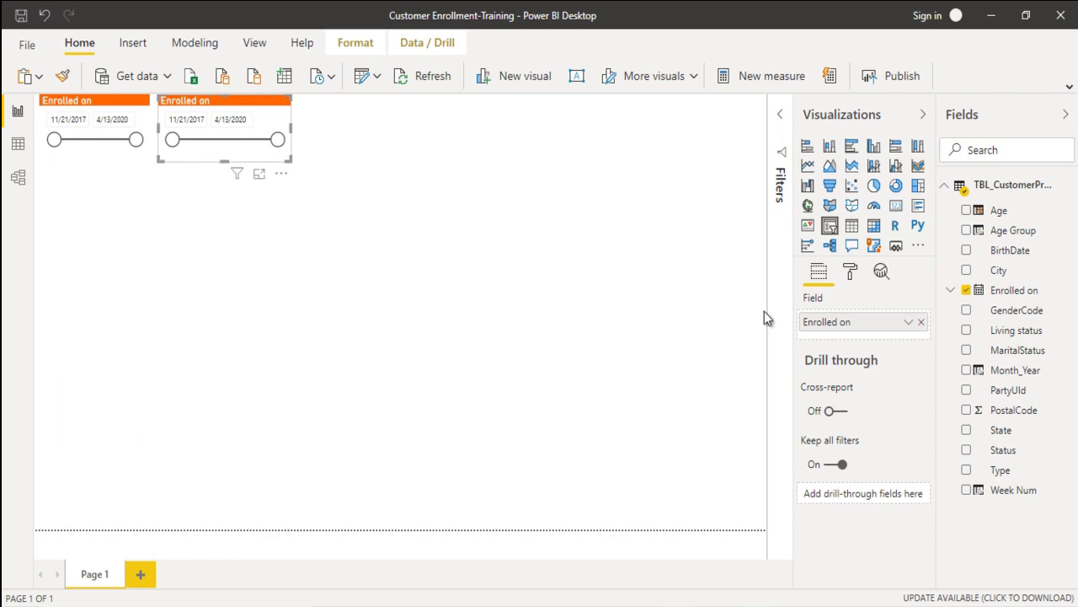
pyautogui.click(921, 321)
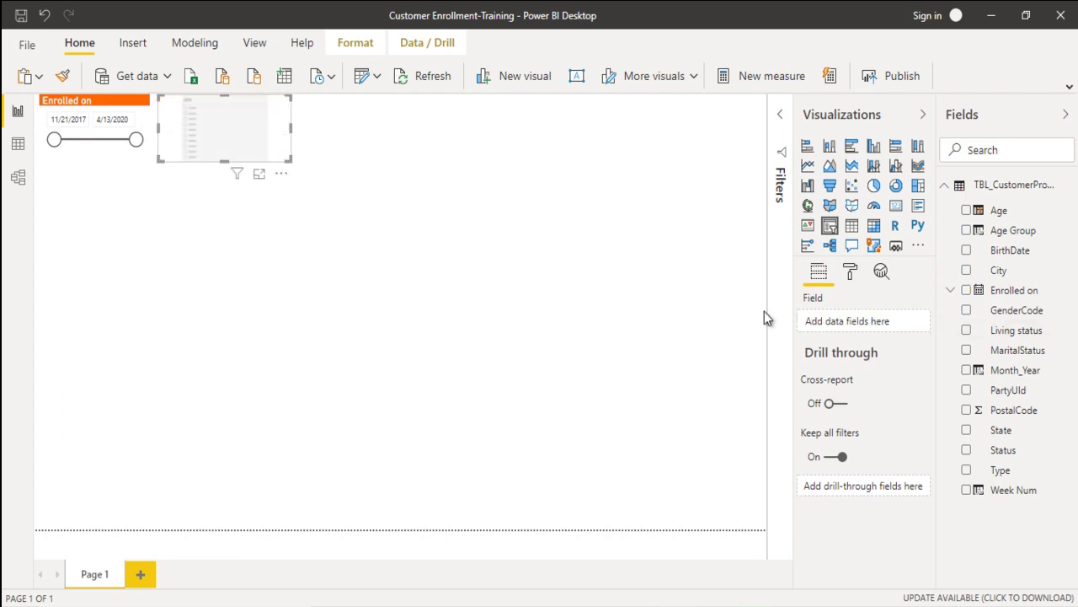
pyautogui.moveTo(1012, 230); pyautogui.dragTo(850, 321)
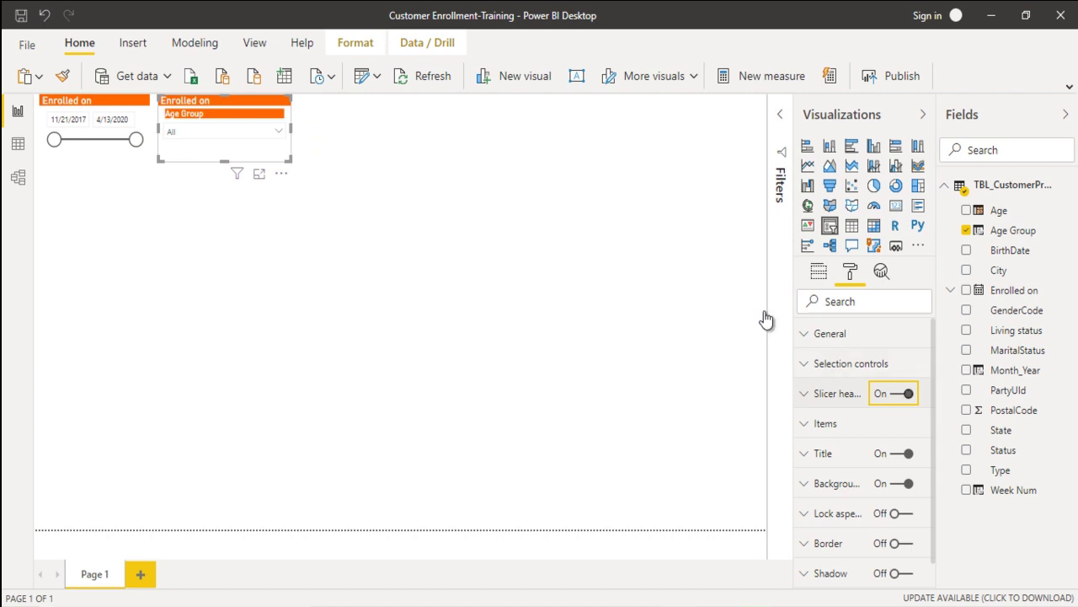
# Step: Turn off the slicer header, retitle it 'Age Group', and copy-paste the slicer
pyautogui.press('space')
pyautogui.press('Tab')
pyautogui.press('Tab')
pyautogui.press('Return')
pyautogui.press('Tab')
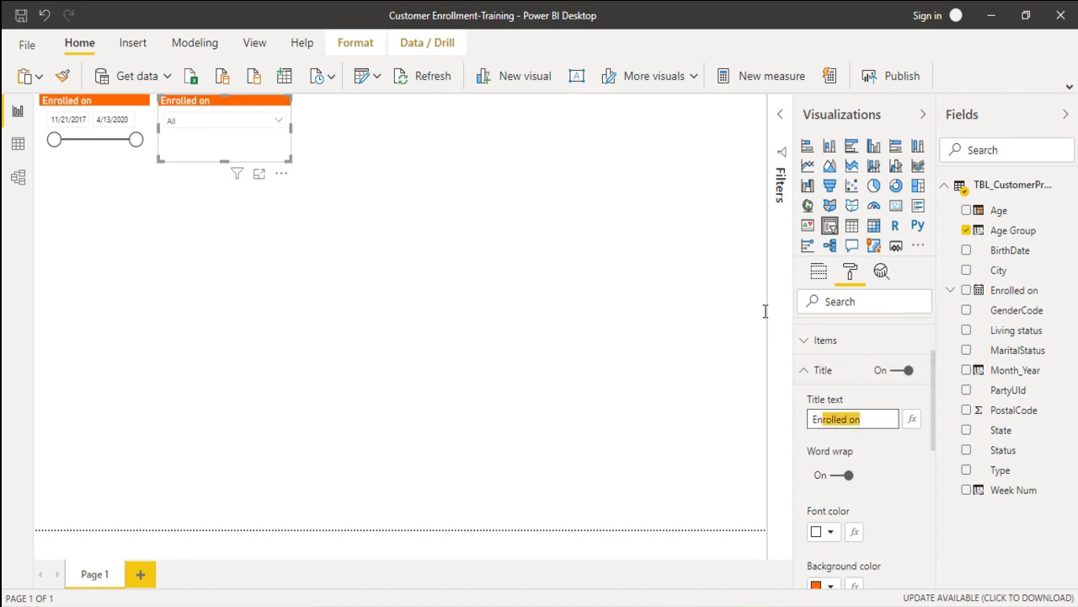
pyautogui.write('Age ')
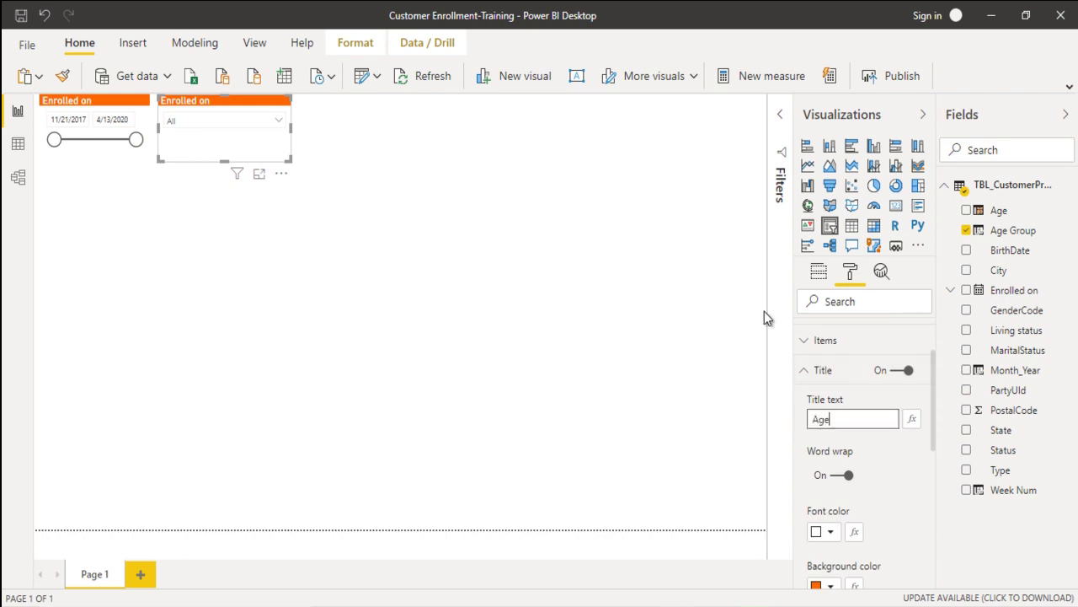
pyautogui.write('Group')
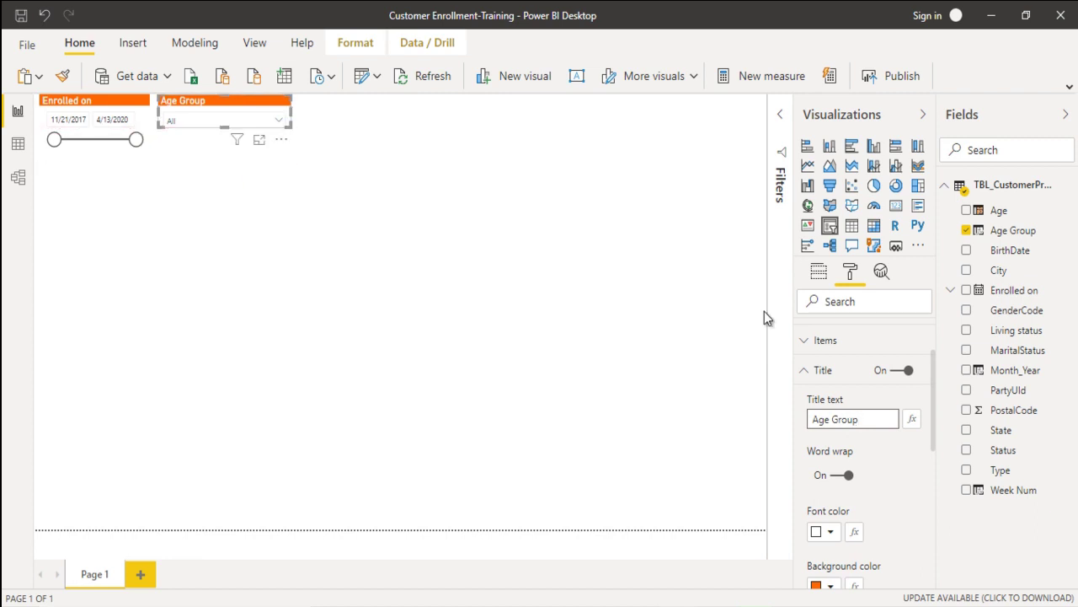
pyautogui.hotkey('ctrl', 'c')
pyautogui.hotkey('ctrl', 'v')
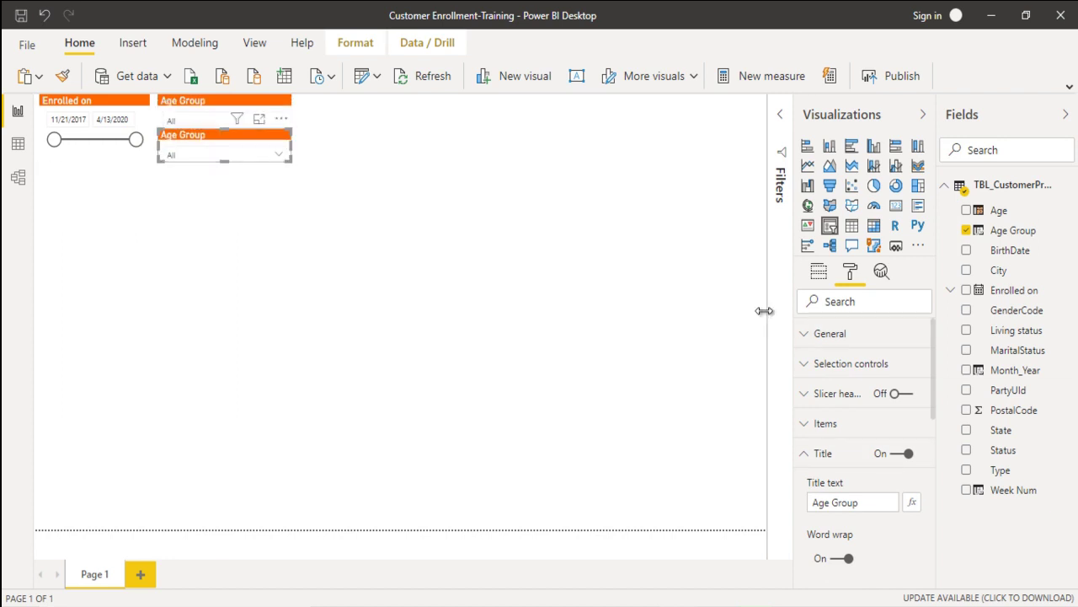
# Step: Swap the copied slicer's field from Age Group to State and retitle it 'State'
pyautogui.click(818, 271)
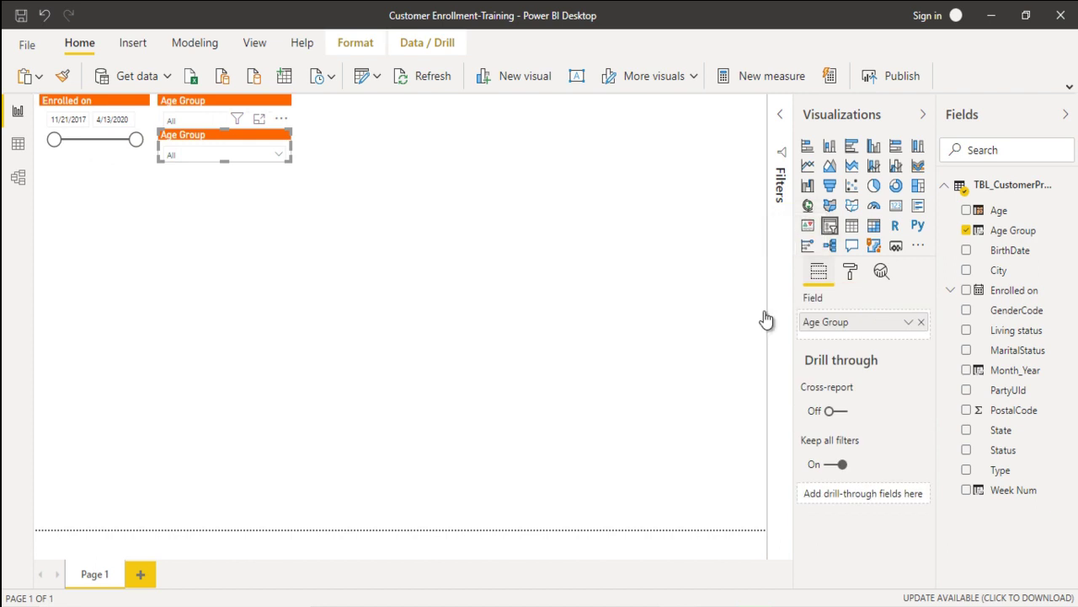
pyautogui.click(921, 322)
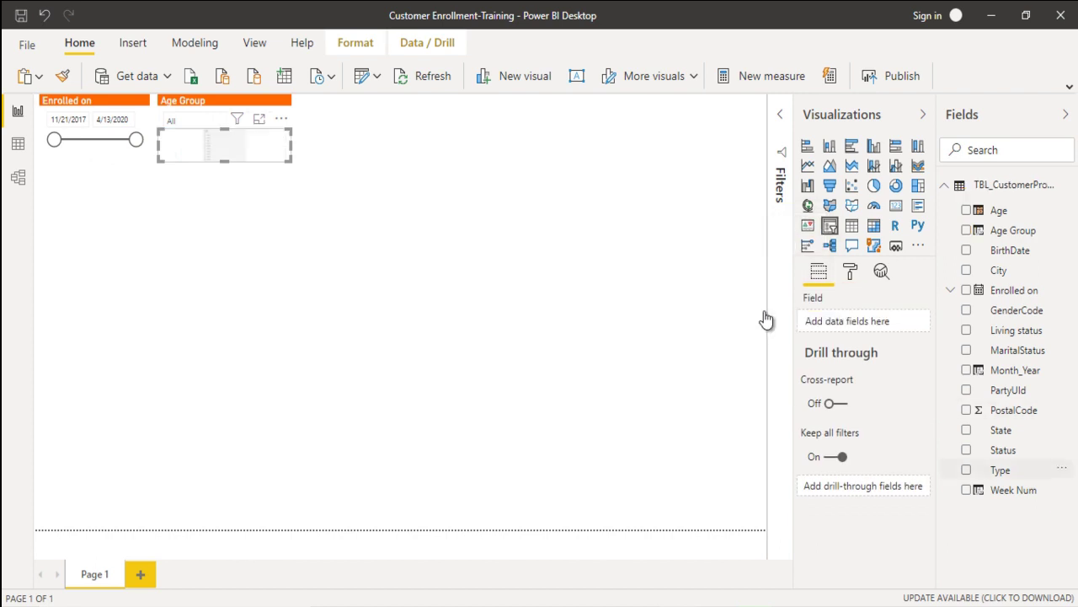
pyautogui.moveTo(765, 318); pyautogui.dragTo(766, 319)
pyautogui.click(850, 270)
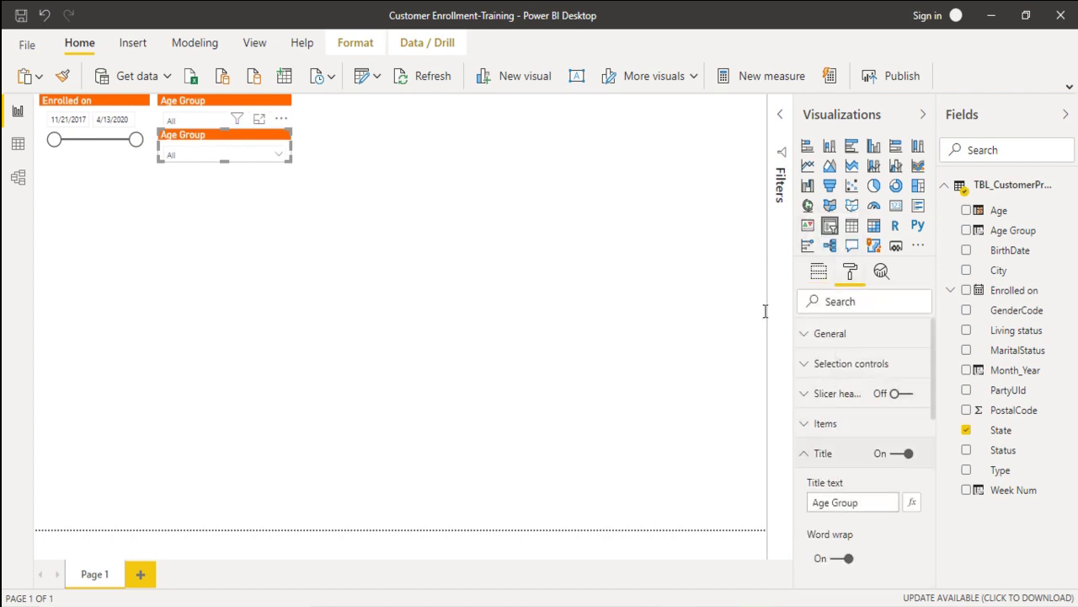
pyautogui.write('State')
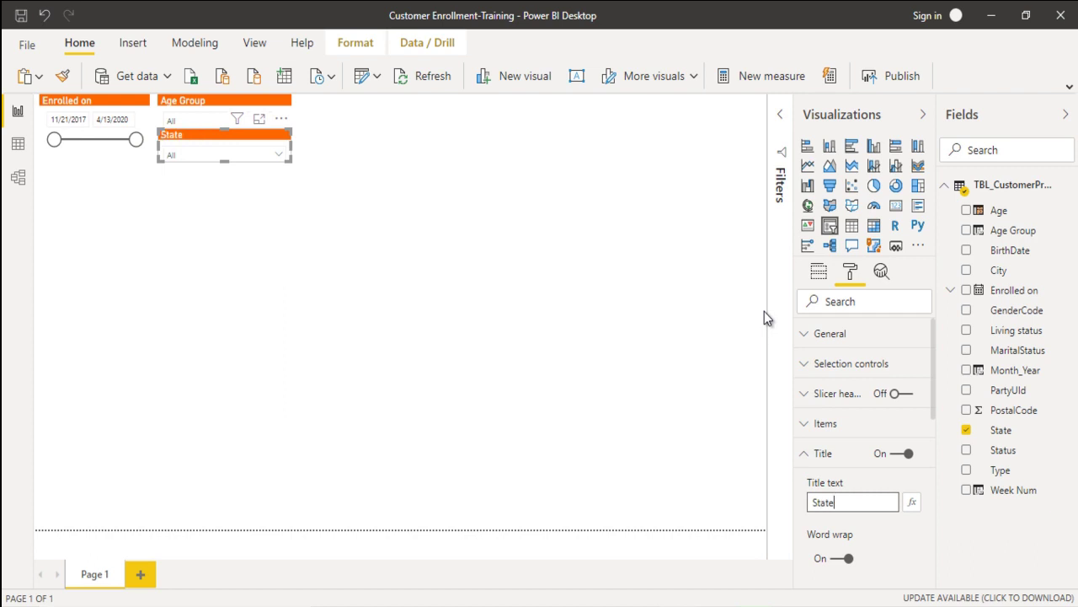
pyautogui.click(765, 317)
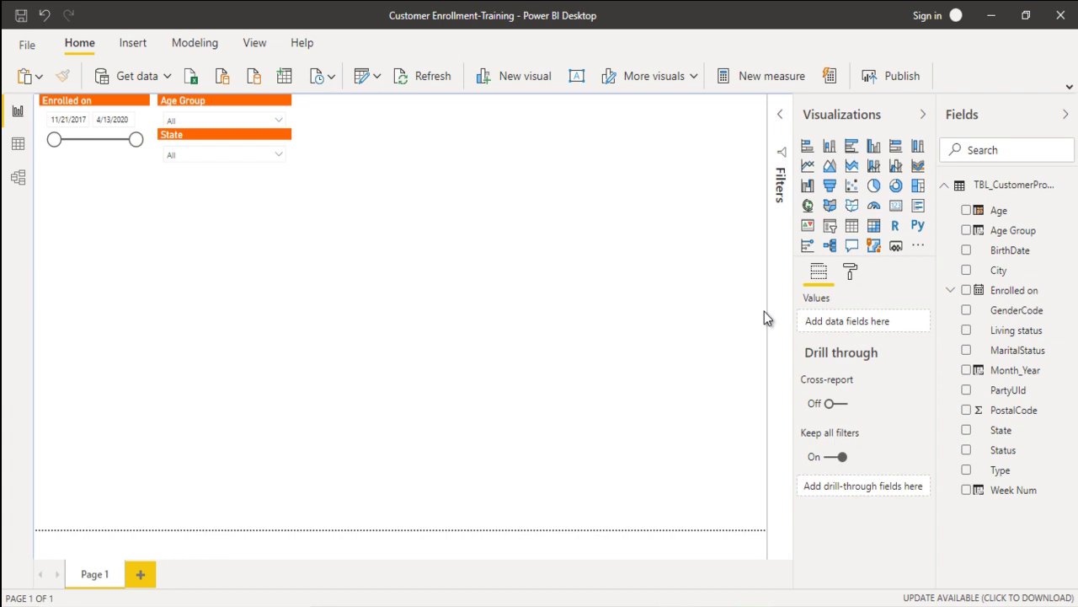
# Step: Add a donut chart with GenderCode as legend and Count of PartyUId as values
pyautogui.hotkey('alt', 'Tab')
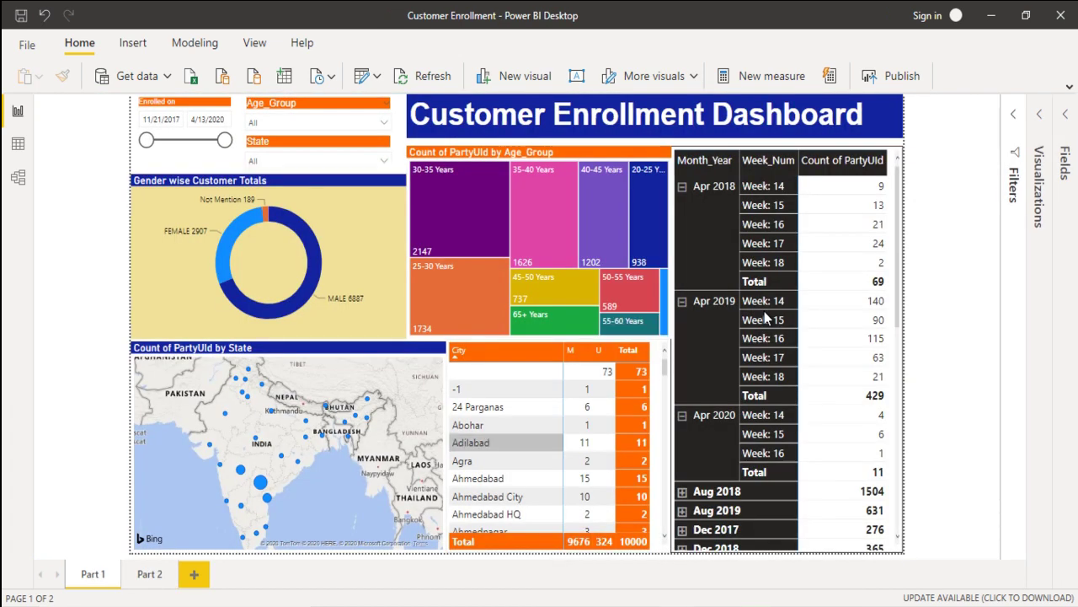
pyautogui.hotkey('alt', 'Tab')
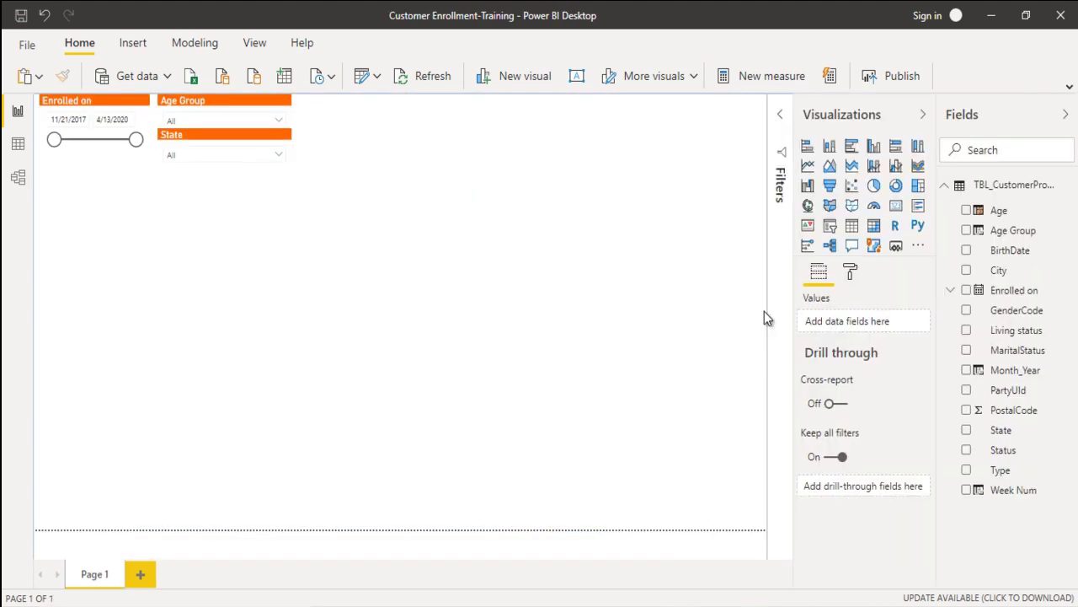
pyautogui.click(895, 185)
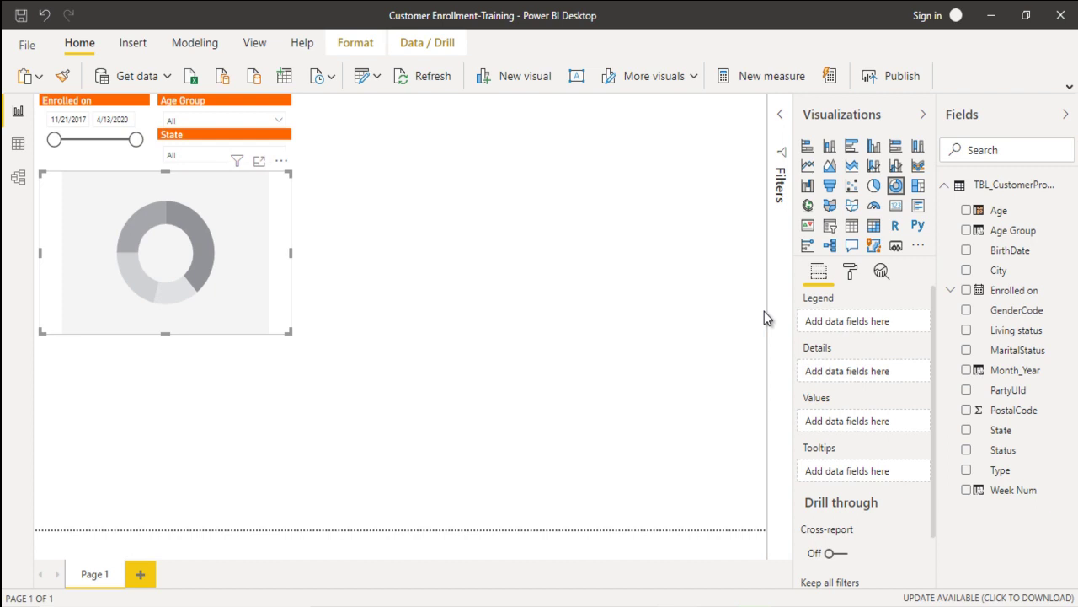
pyautogui.moveTo(1017, 310)
pyautogui.moveTo(765, 318); pyautogui.dragTo(765, 318)
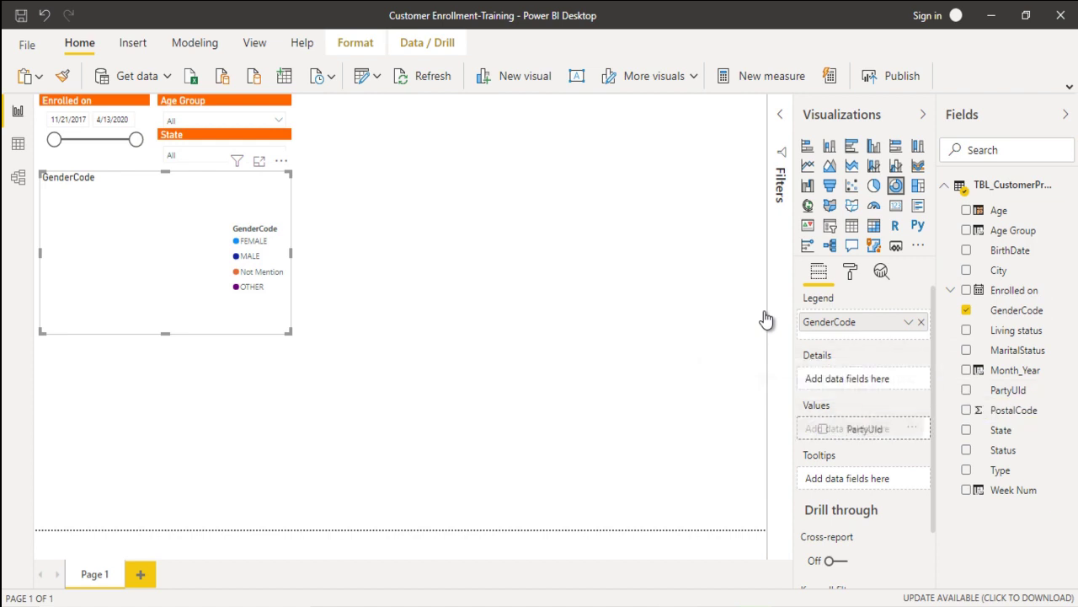
pyautogui.moveTo(1007, 390); pyautogui.dragTo(846, 428)
pyautogui.click(908, 429)
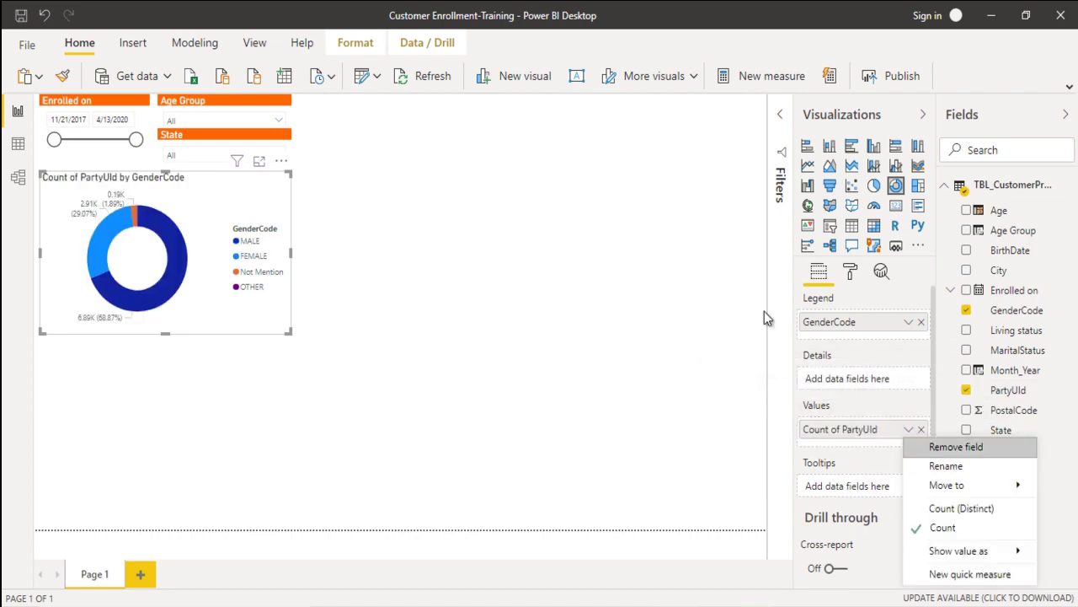
pyautogui.click(767, 318)
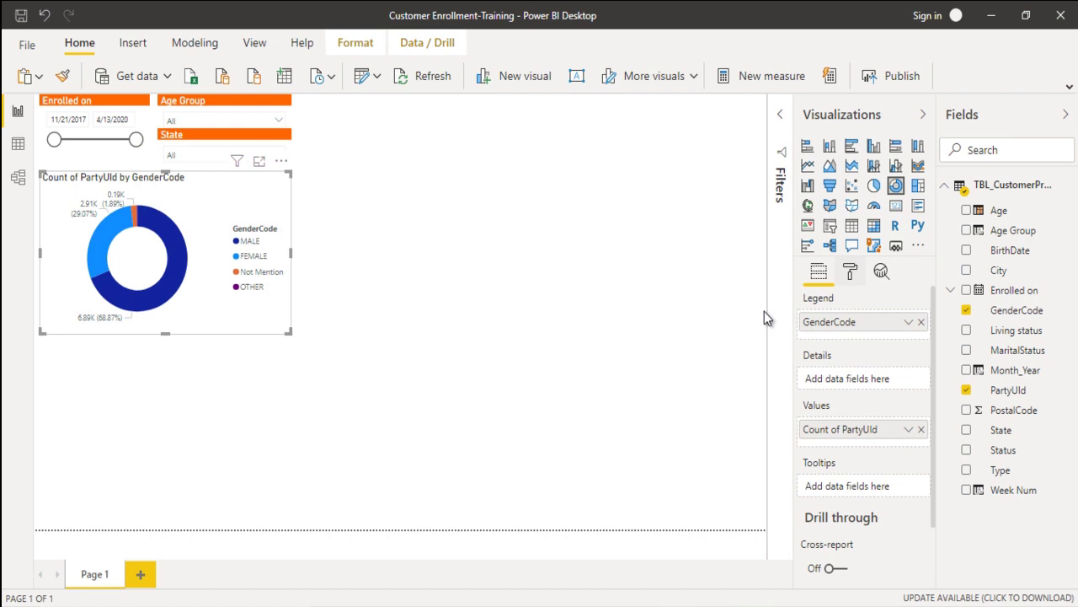
pyautogui.click(849, 271)
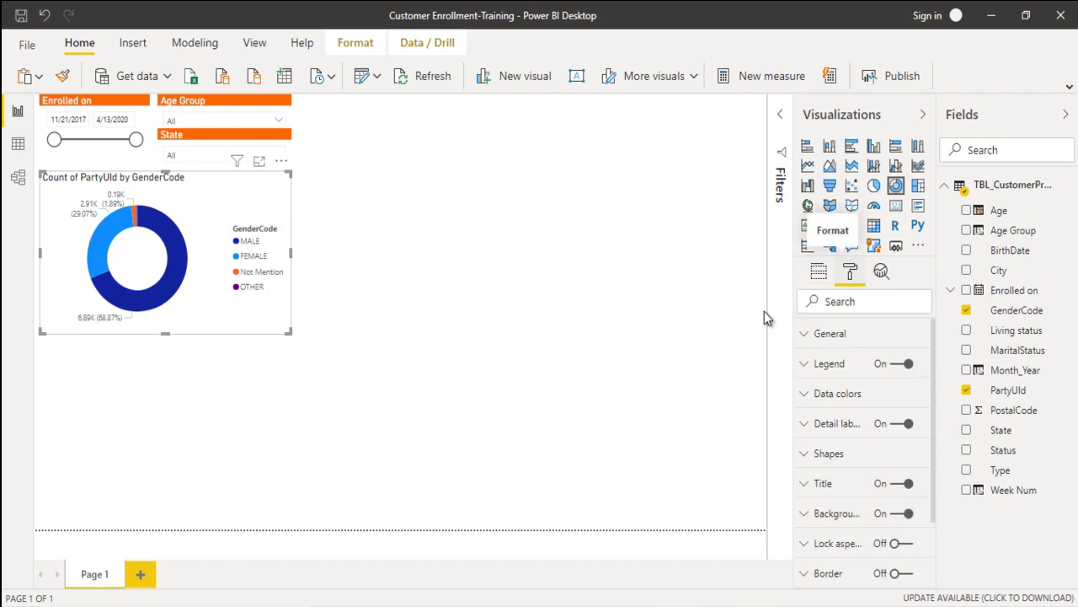
# Step: Retitle the donut 'Gender wise Customer Total' in white text on a dark blue bar
pyautogui.press('Return')
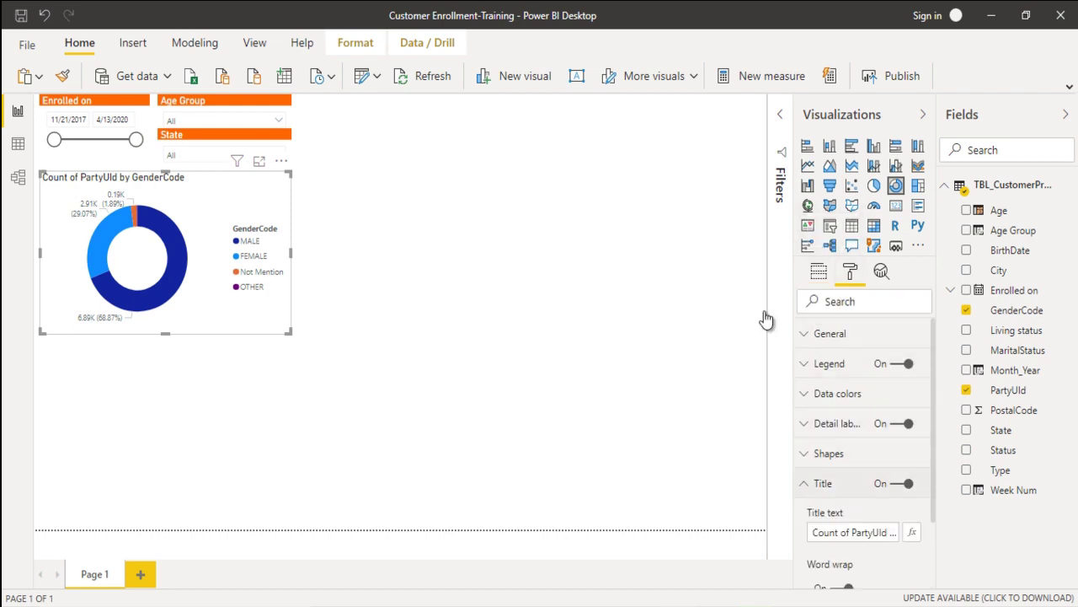
pyautogui.press('Tab')
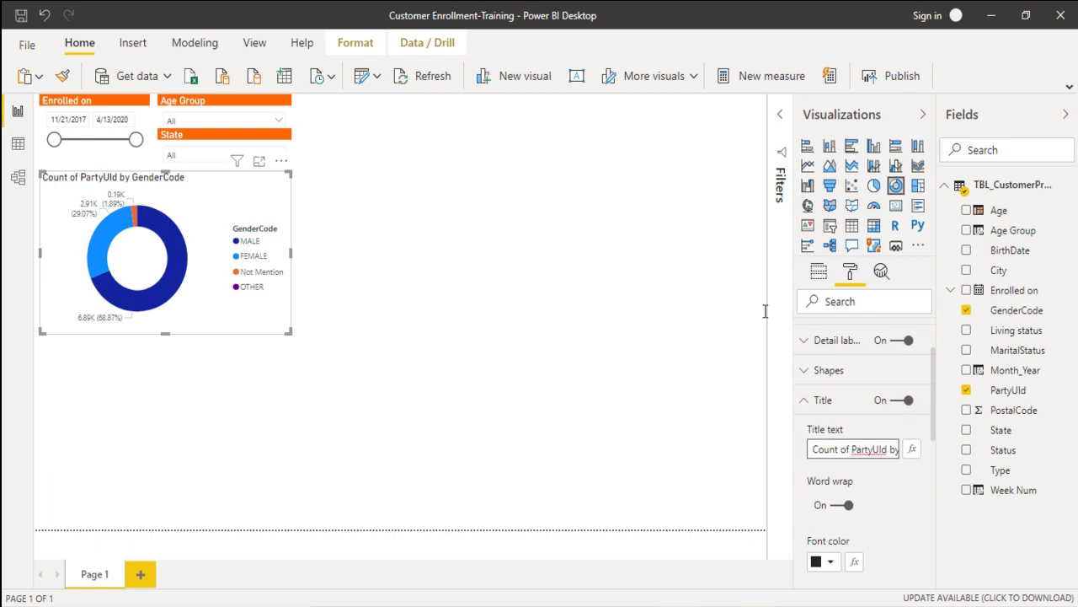
pyautogui.hotkey('ctrl', 'a')
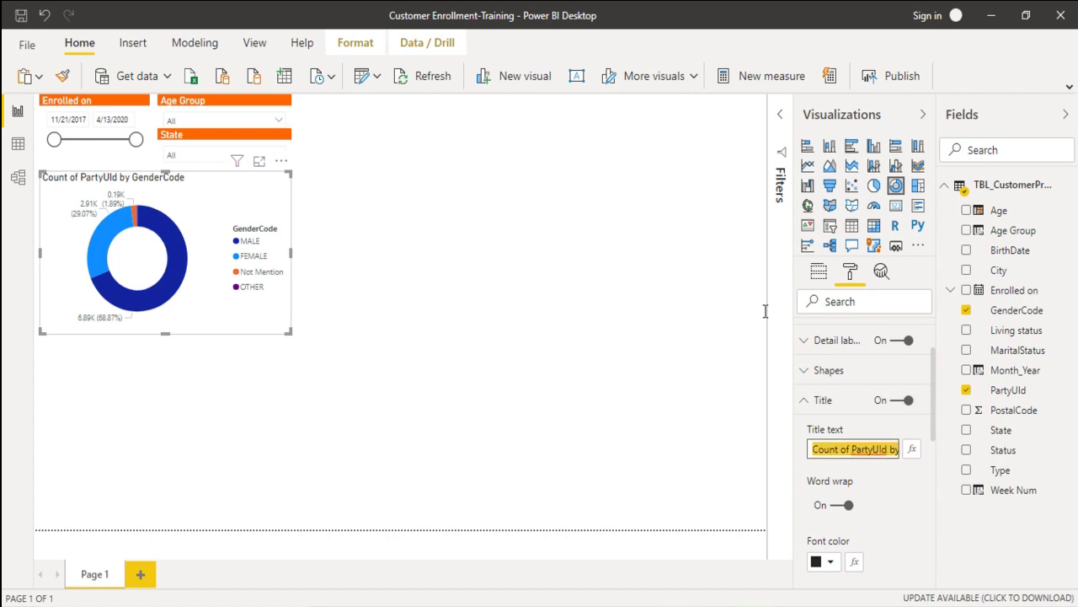
pyautogui.write('G')
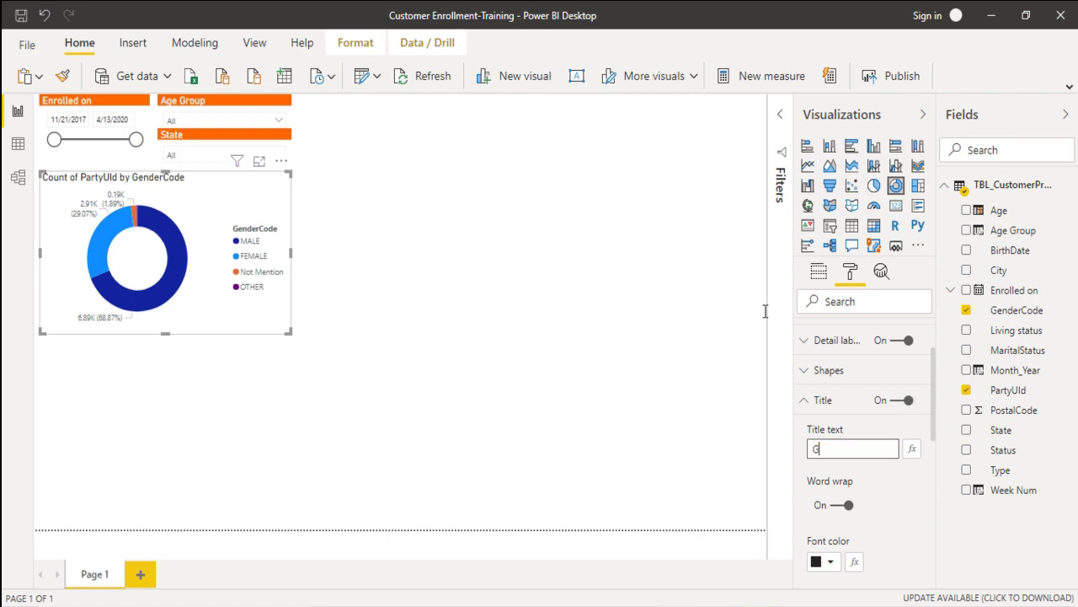
pyautogui.write('ender wise')
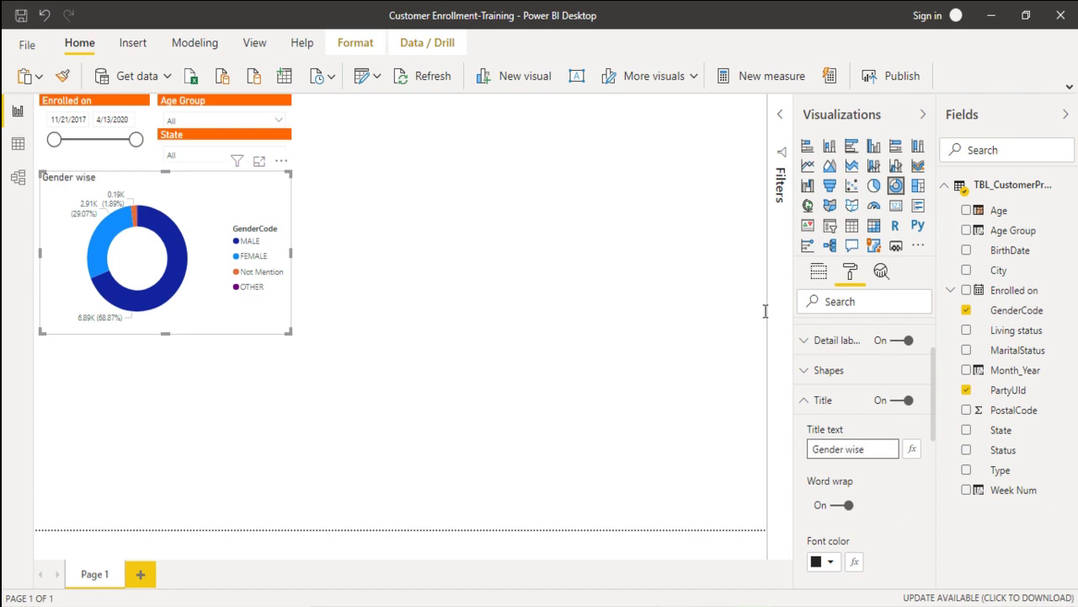
pyautogui.write(' Customer')
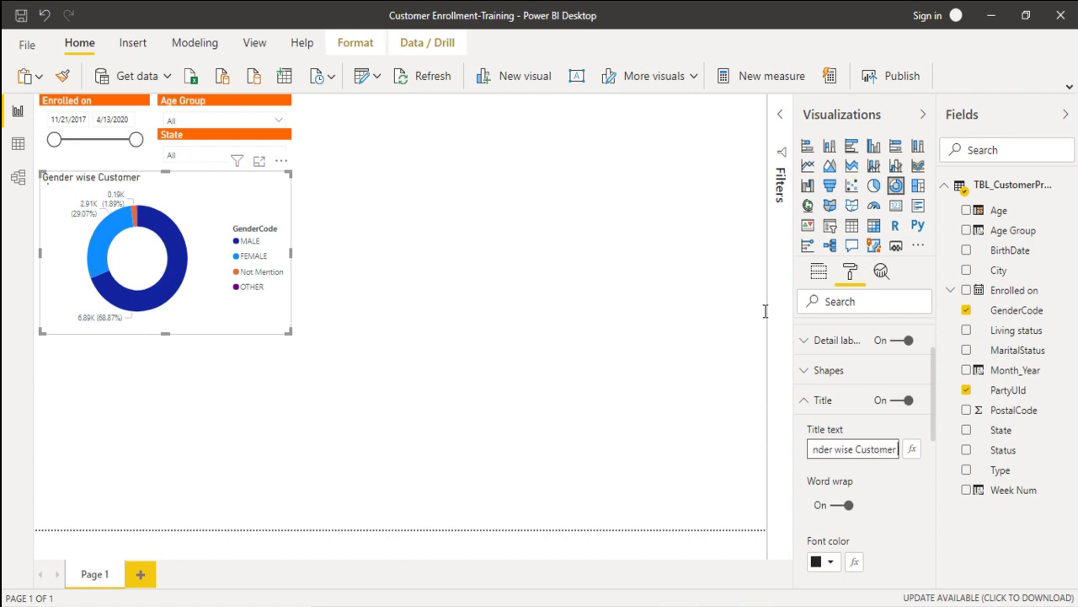
pyautogui.write(' Total')
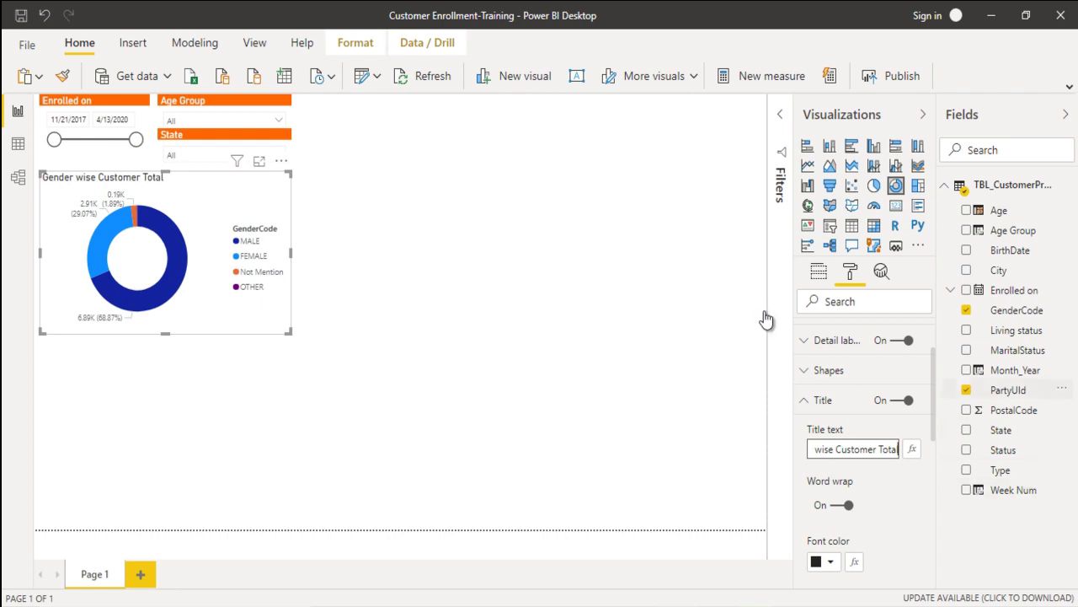
pyautogui.scroll(-3, 767, 317)
pyautogui.scroll(-1, 766, 317)
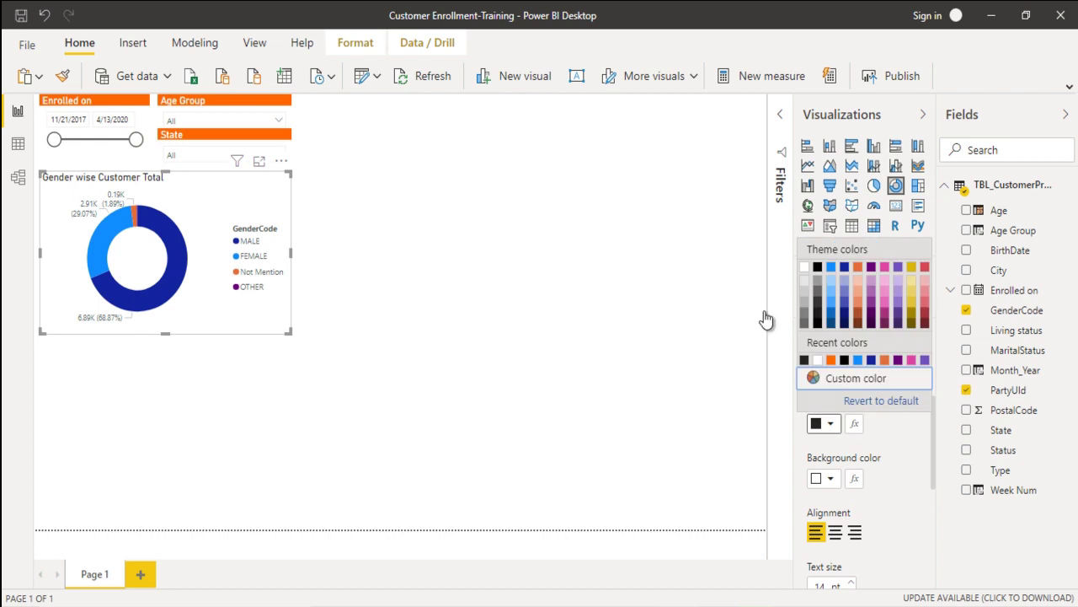
pyautogui.press('Return')
pyautogui.press('Tab')
pyautogui.press('Return')
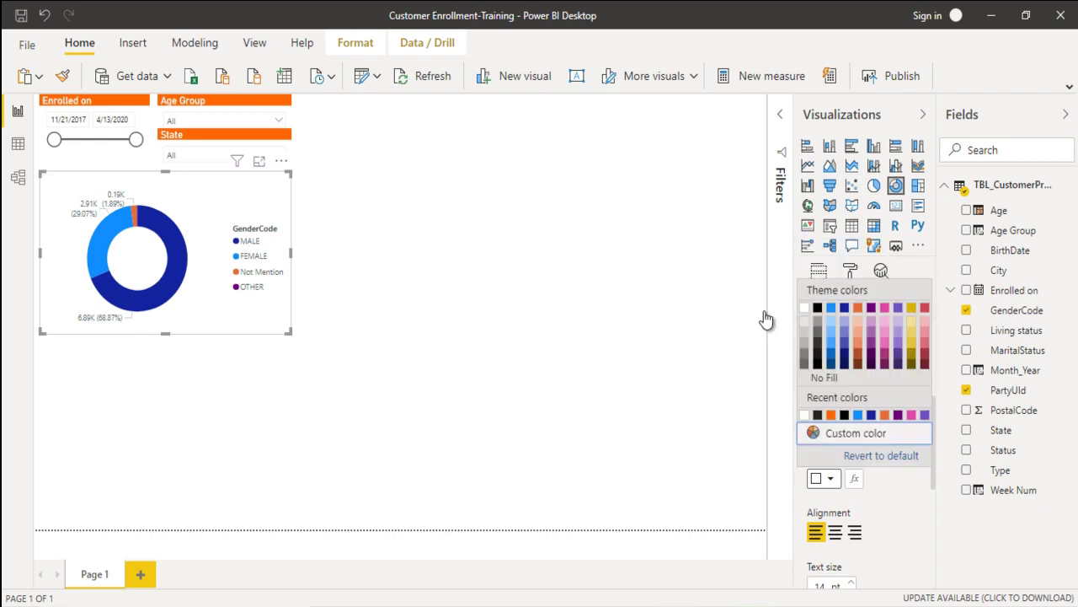
pyautogui.press('Return')
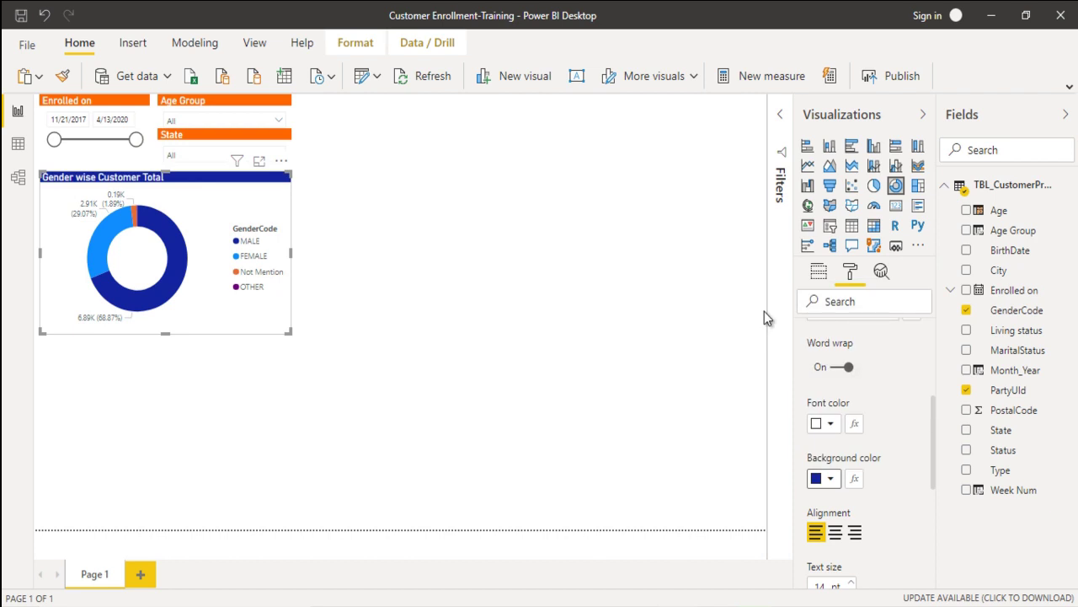
# Step: Hide the donut chart's legend
pyautogui.hotkey('shift', 'Tab')
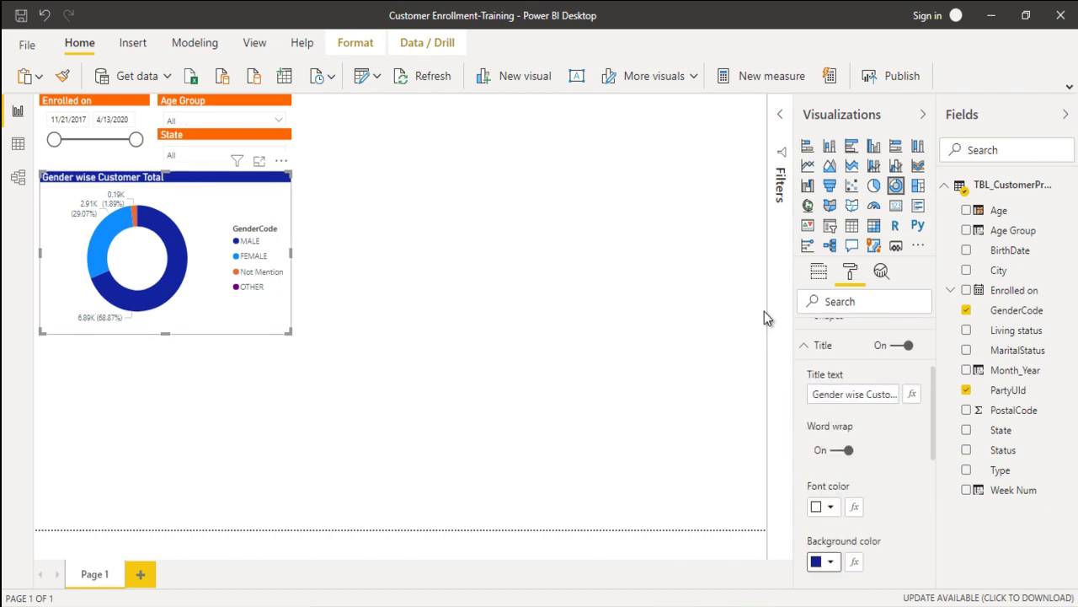
pyautogui.press('Return')
pyautogui.hotkey('shift', 'Tab')
pyautogui.press('Tab')
pyautogui.press('space')
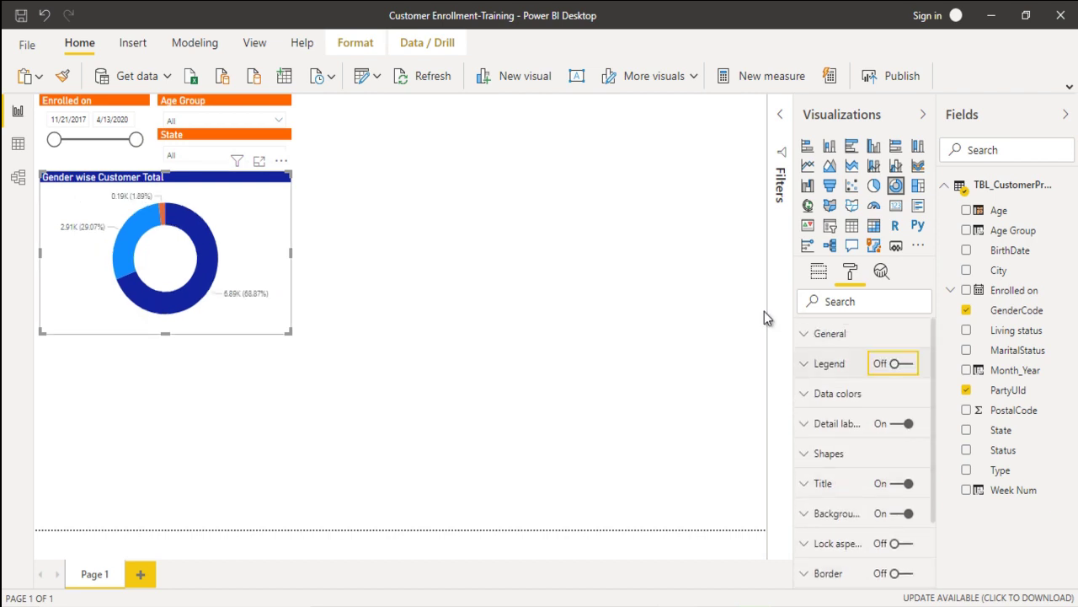
pyautogui.click(765, 318)
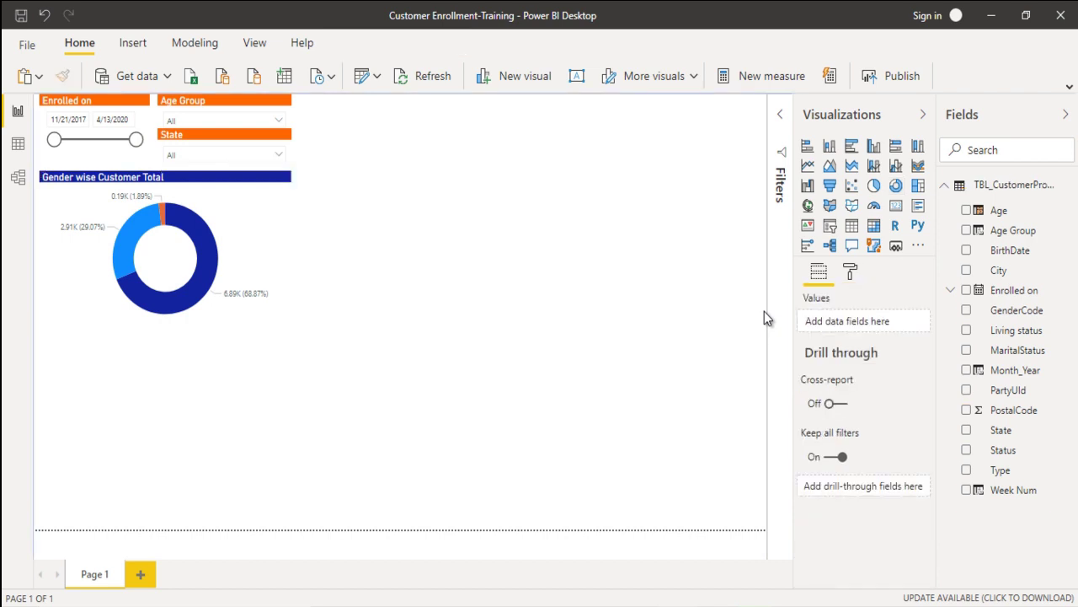
# Step: Give the donut a peach background at 47% transparency
pyautogui.press('Tab')
pyautogui.hotkey('ctrl', 'space')
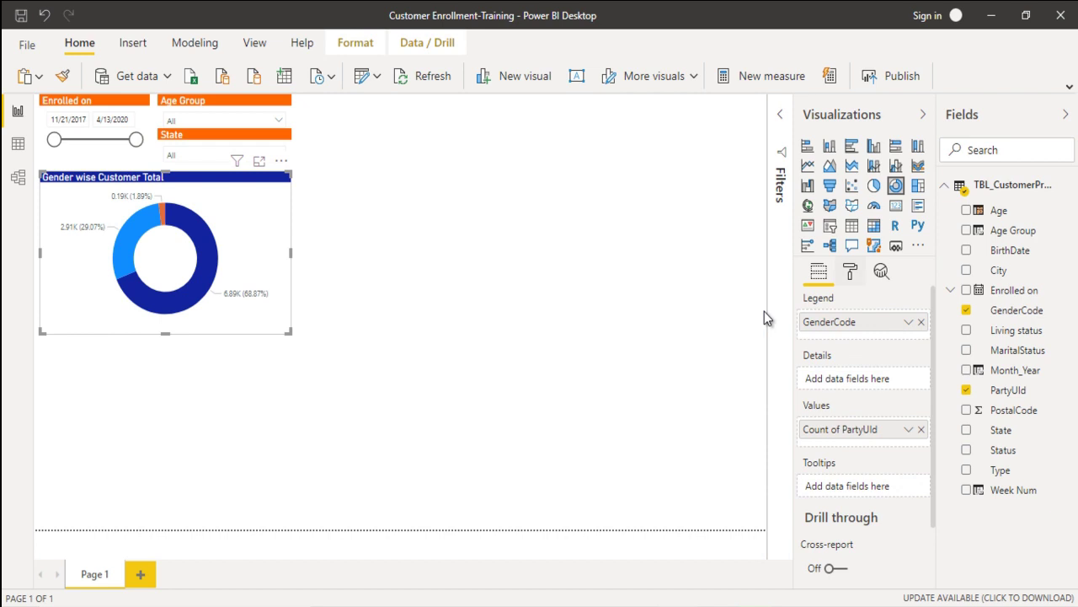
pyautogui.press('Tab')
pyautogui.press('Tab')
pyautogui.press('Return')
pyautogui.press('Tab')
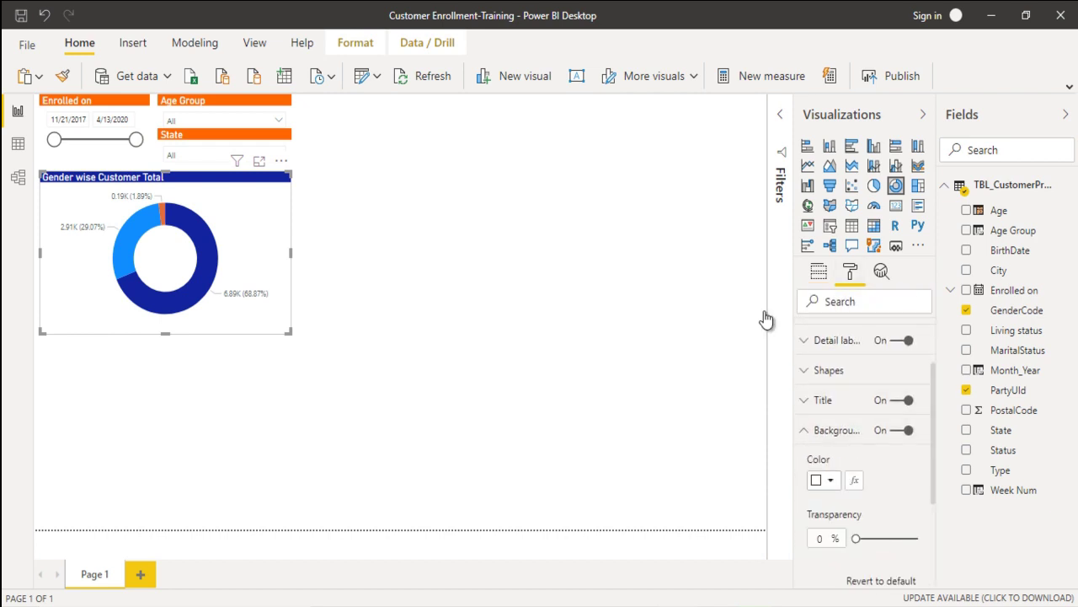
pyautogui.press('Return')
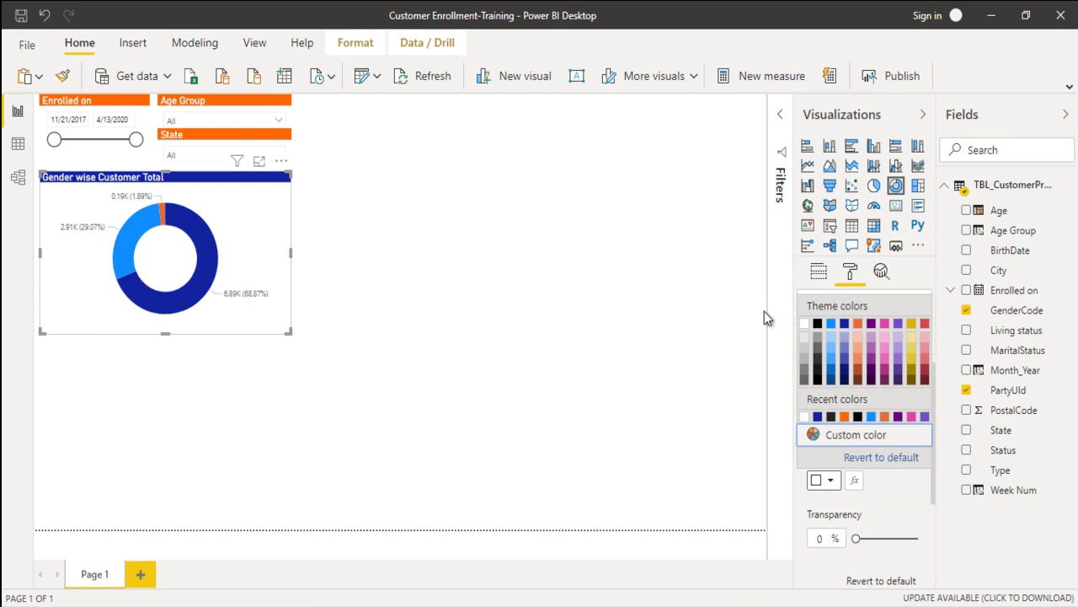
pyautogui.press('Up')
pyautogui.press('Return')
pyautogui.press('Tab')
pyautogui.press('Right')
pyautogui.press('Right')
pyautogui.press('Right')
pyautogui.press('Right')
pyautogui.press('Right')
pyautogui.press('Right')
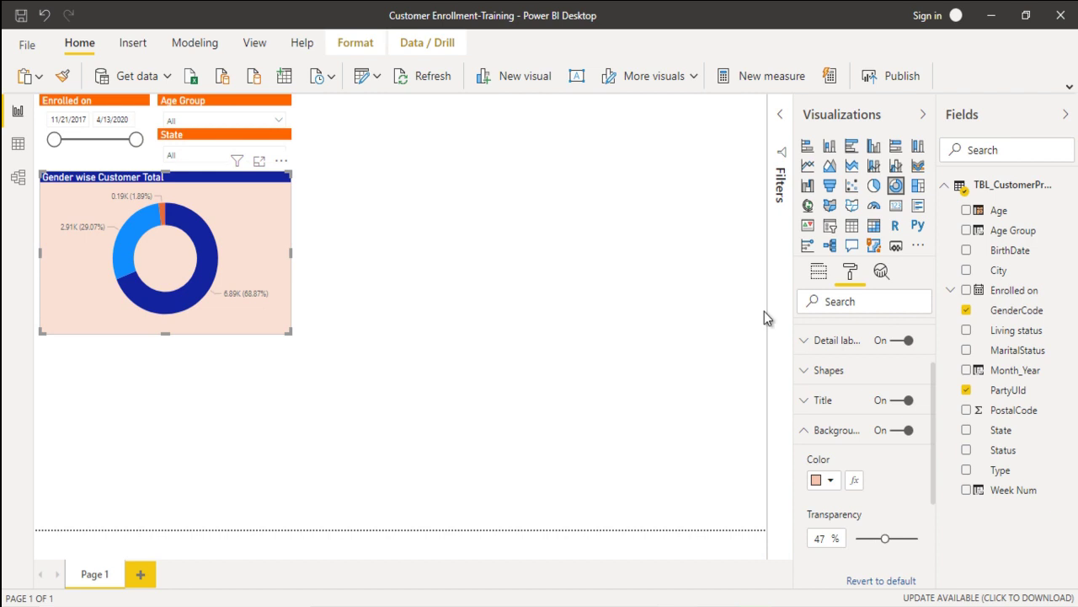
pyautogui.click(765, 318)
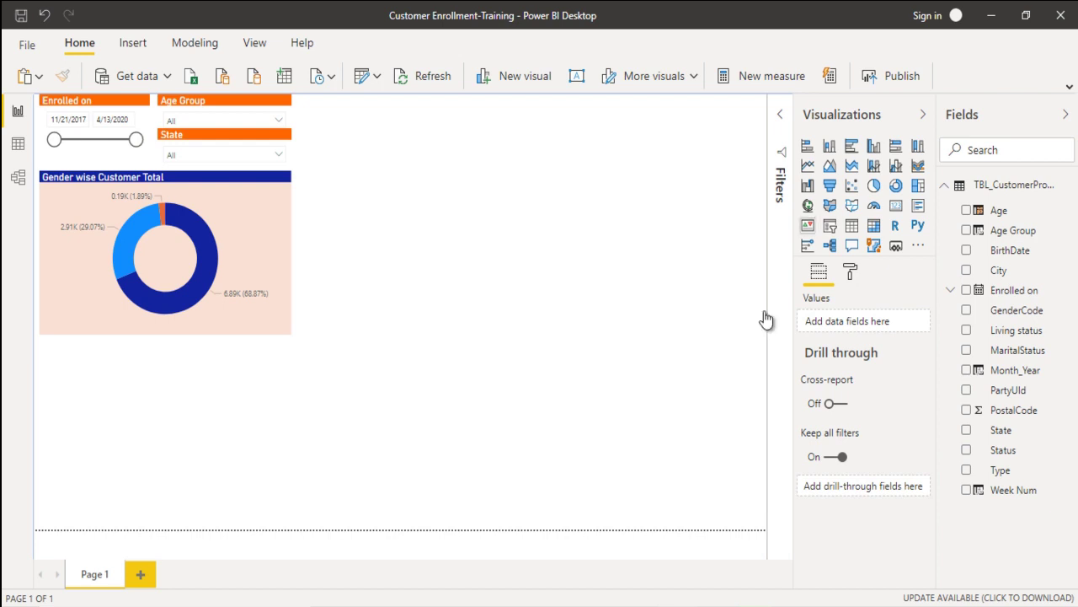
# Step: Add a map with State as location and PartyUId count as size, retitled Count of Member by State
pyautogui.click(807, 205)
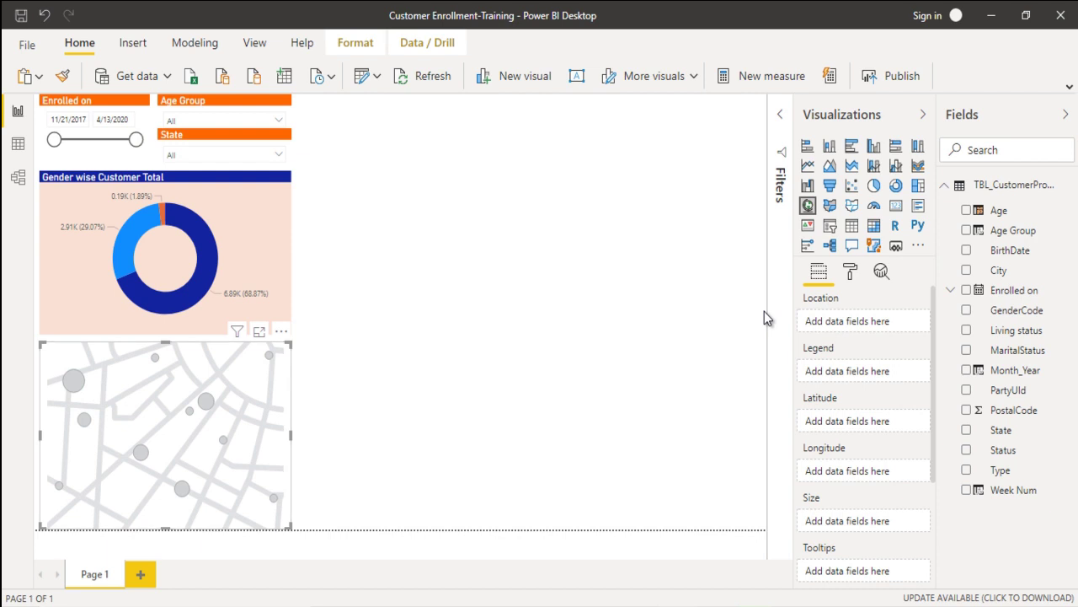
pyautogui.moveTo(1002, 450)
pyautogui.moveTo(1001, 430); pyautogui.dragTo(859, 321)
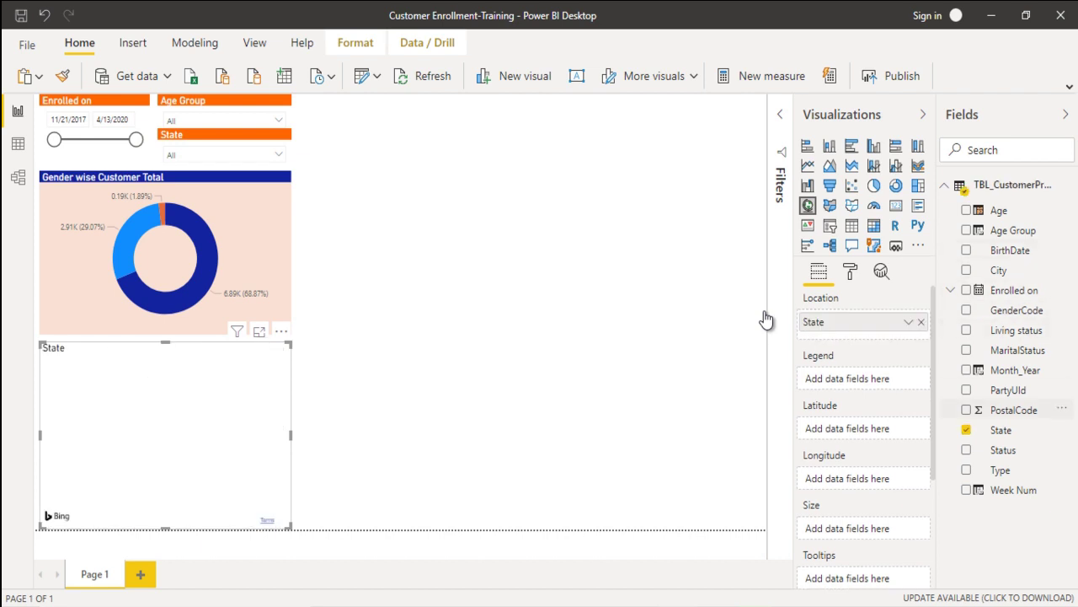
pyautogui.moveTo(1007, 389)
pyautogui.mouseDown()
pyautogui.moveTo(879, 456)
pyautogui.moveTo(861, 527)
pyautogui.mouseUp()
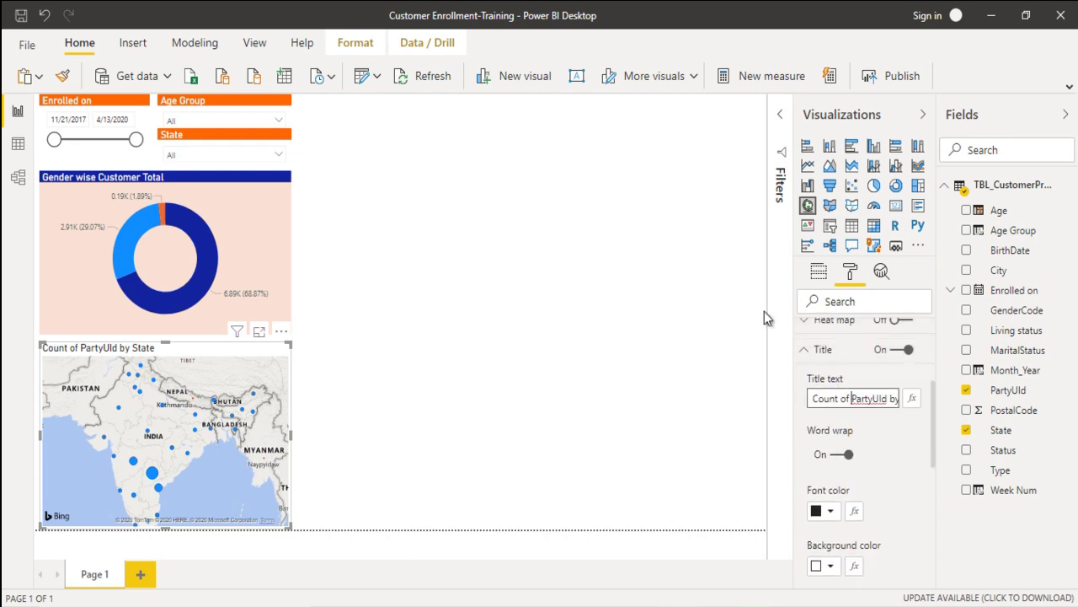
pyautogui.write('Member')
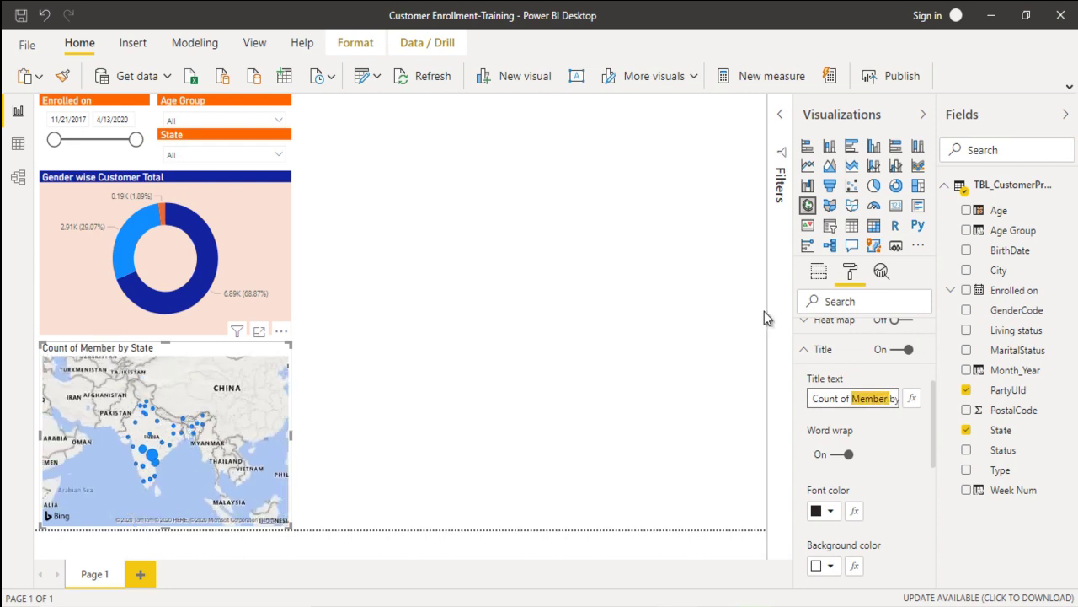
pyautogui.write('Customer')
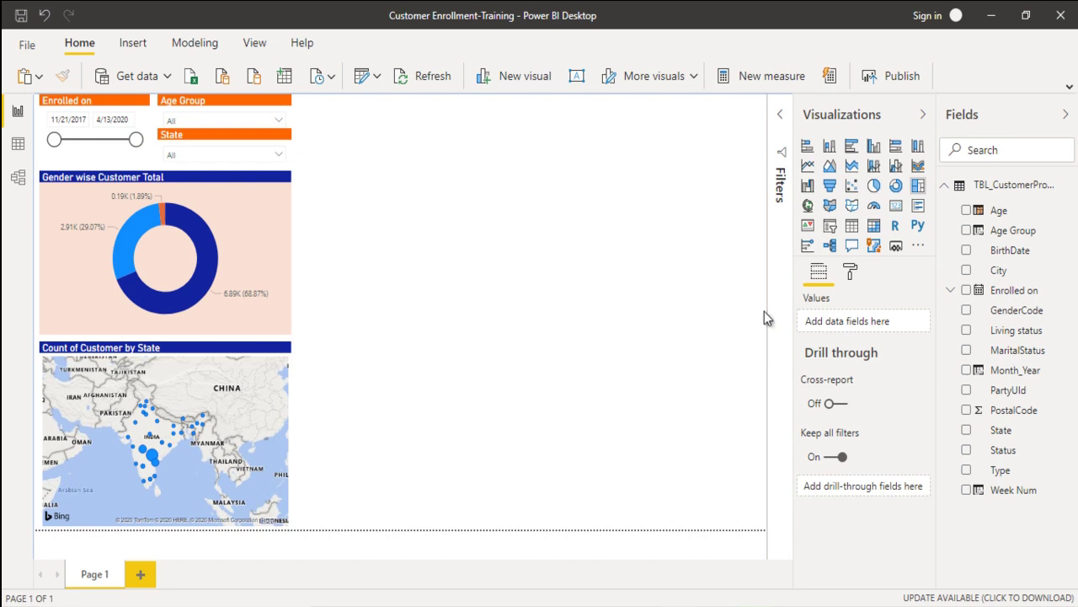
# Step: Add a treemap of Count of PartyUId by Age Group, then view the finished report for comparison
pyautogui.click(917, 185)
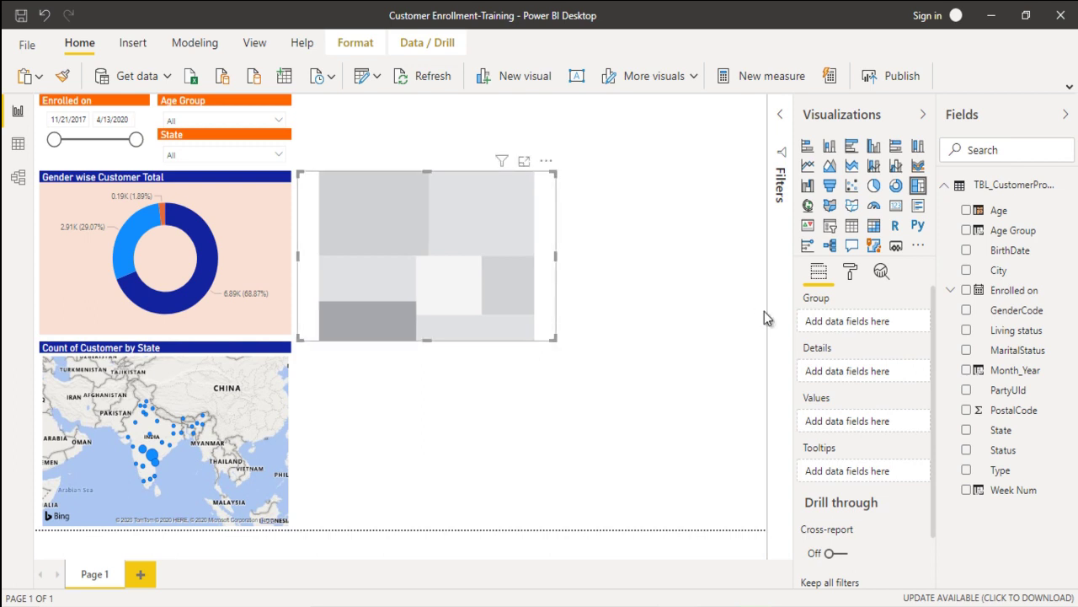
pyautogui.moveTo(998, 269)
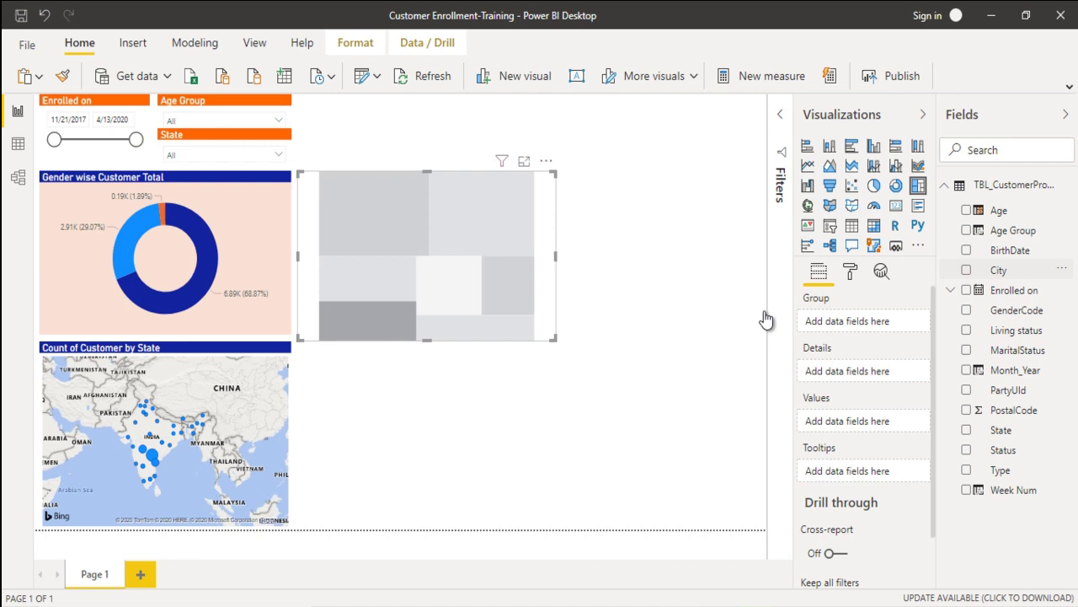
pyautogui.moveTo(766, 319); pyautogui.dragTo(766, 317)
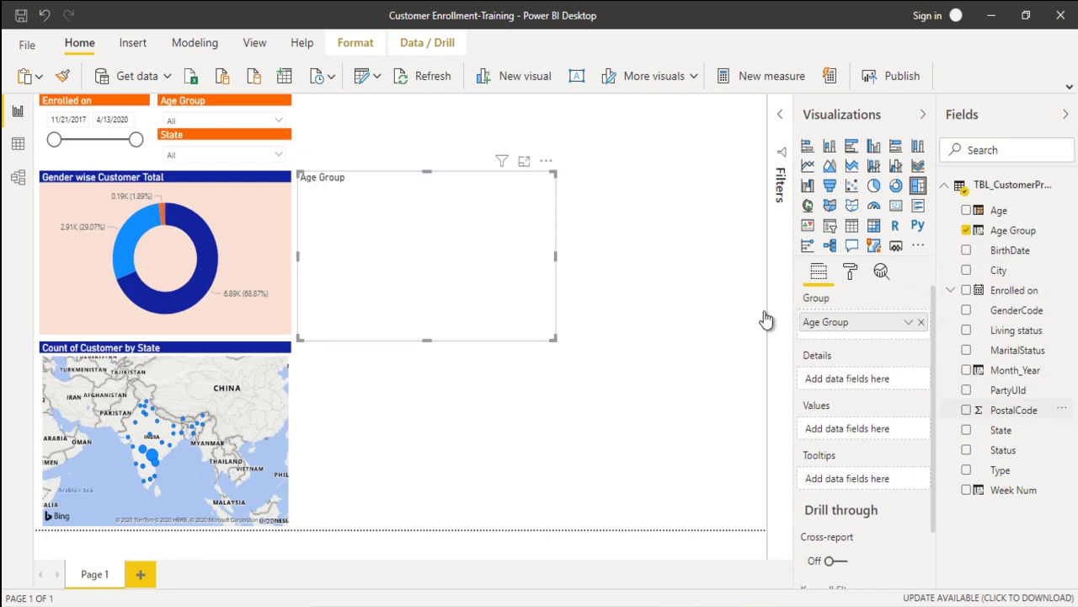
pyautogui.moveTo(1007, 389); pyautogui.dragTo(849, 429)
pyautogui.click(908, 428)
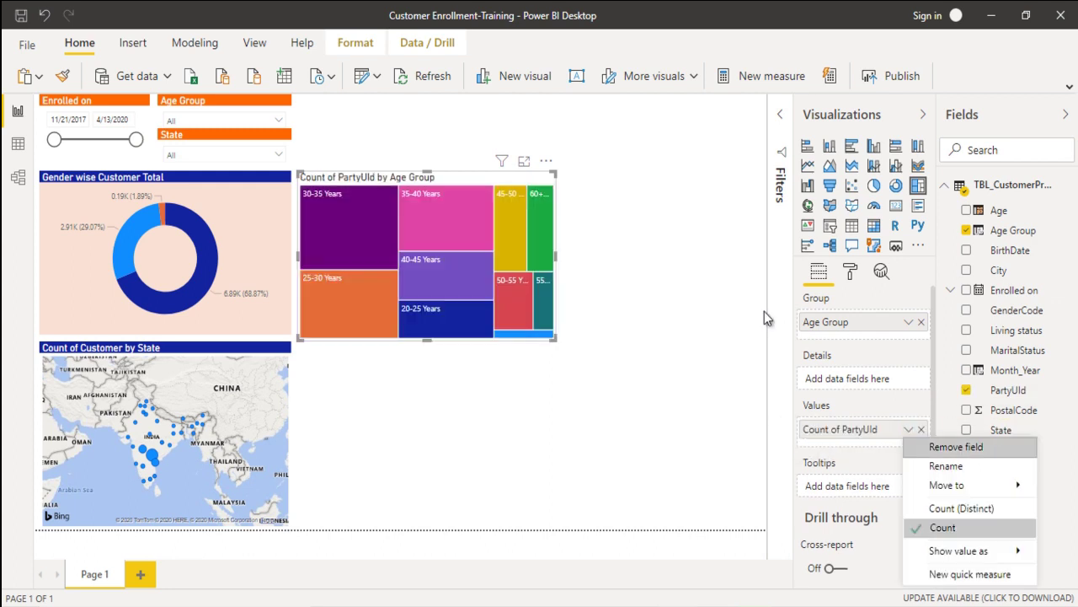
pyautogui.click(765, 318)
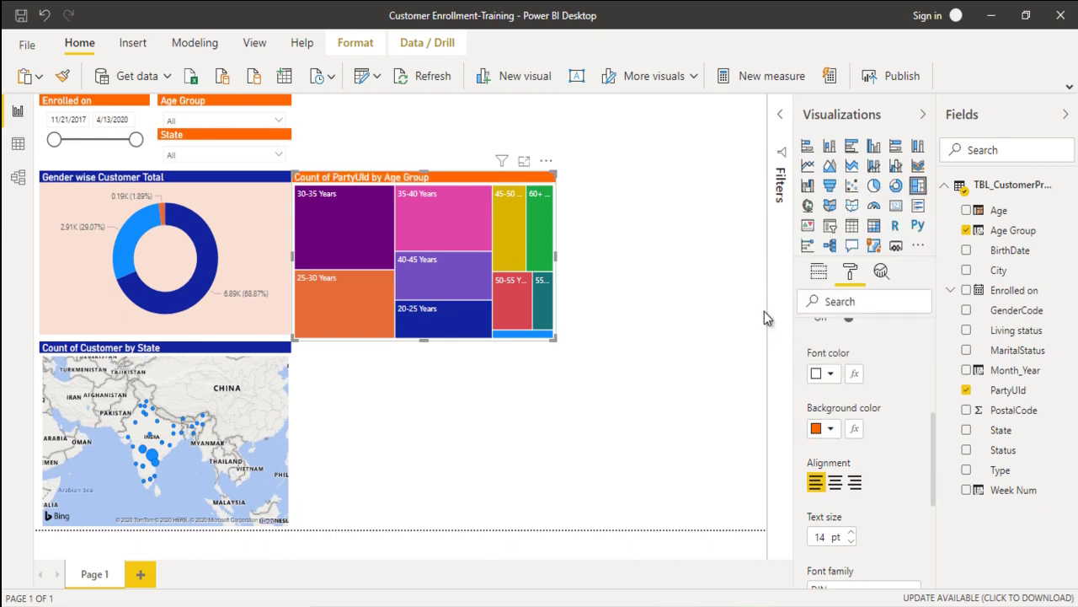
pyautogui.click(767, 317)
pyautogui.press('Tab')
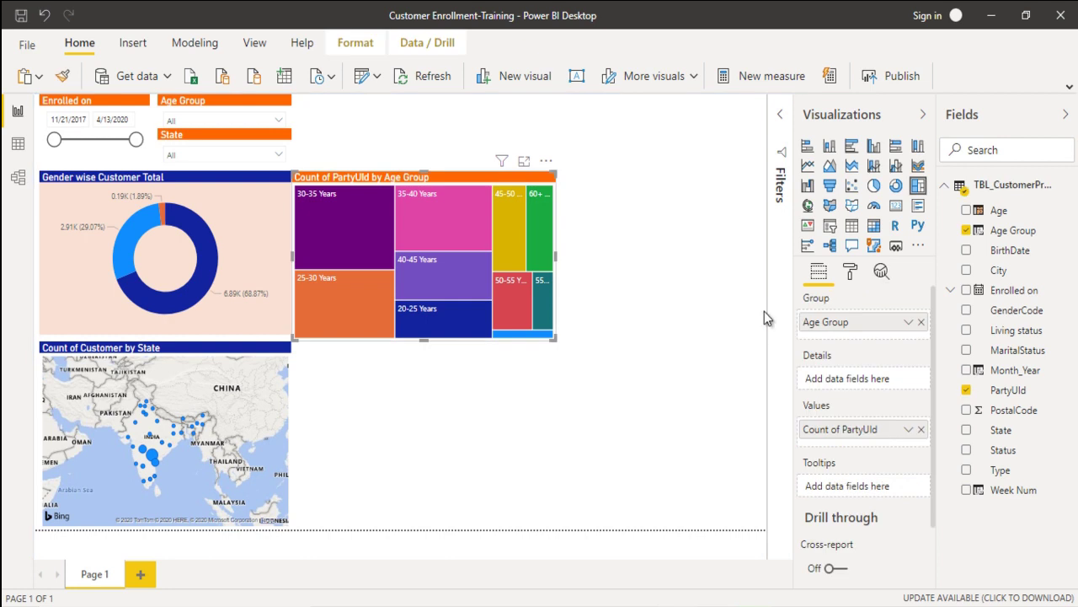
pyautogui.click(766, 318)
pyautogui.hotkey('alt', 'Tab')
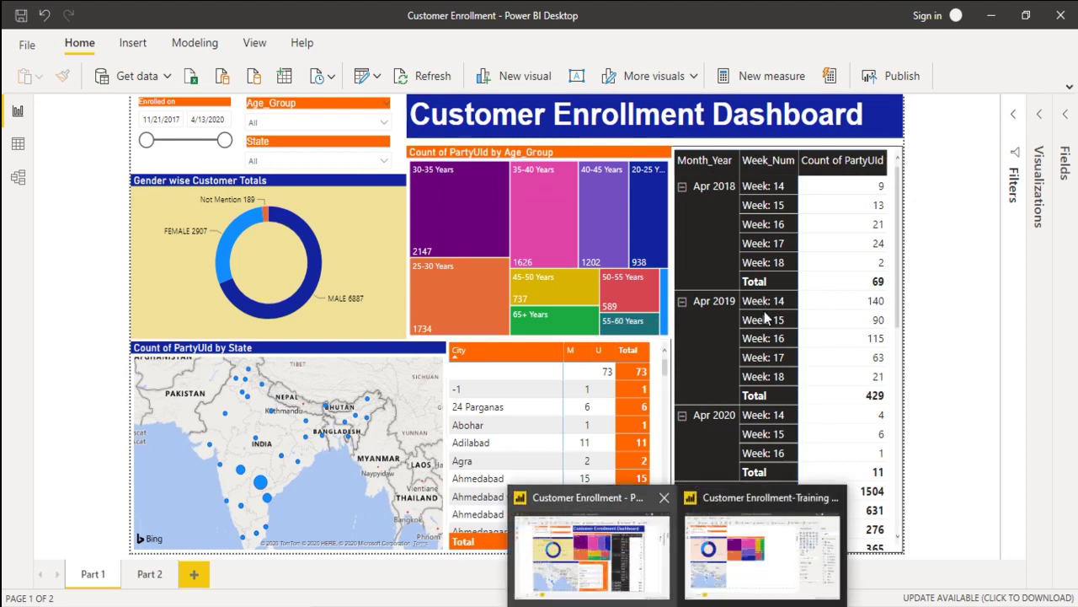
# Step: Insert a text box stretched across the top of the page with a dark blue background
pyautogui.hotkey('alt', 'Tab')
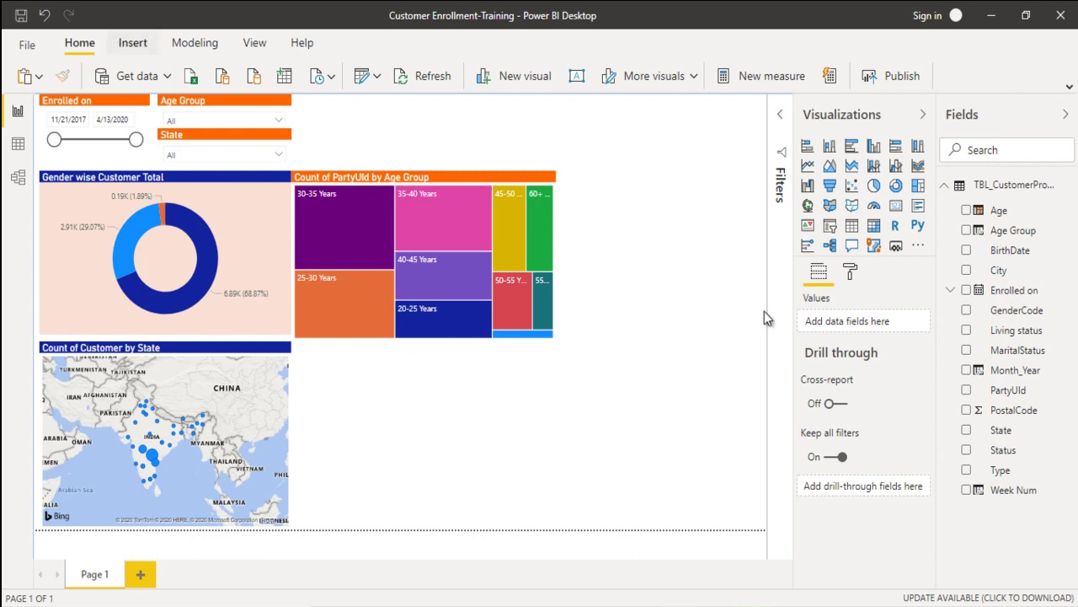
pyautogui.hotkey('alt', 'n')
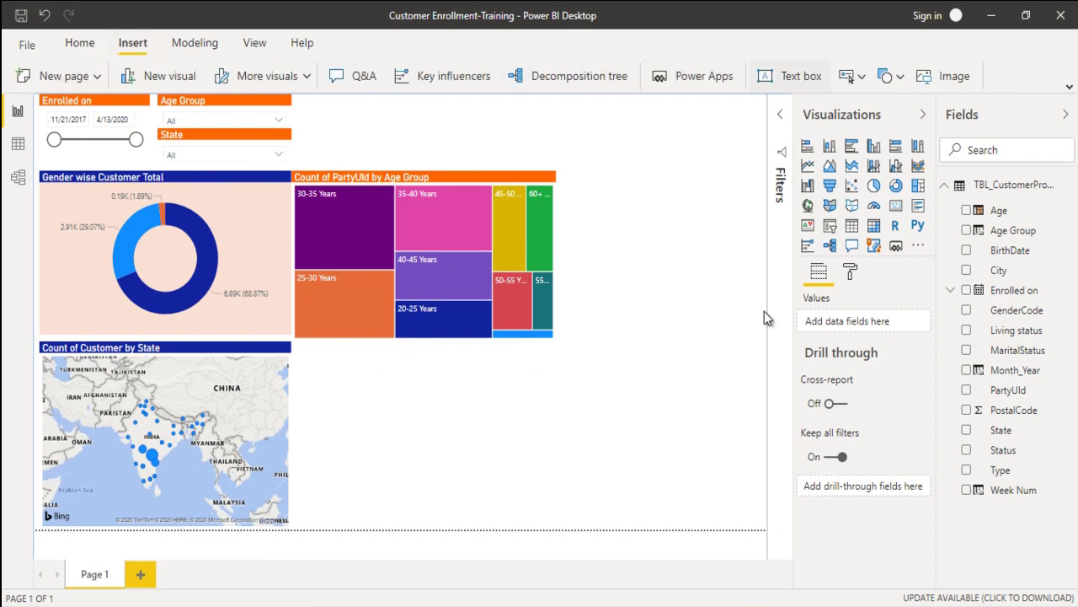
pyautogui.press('t')
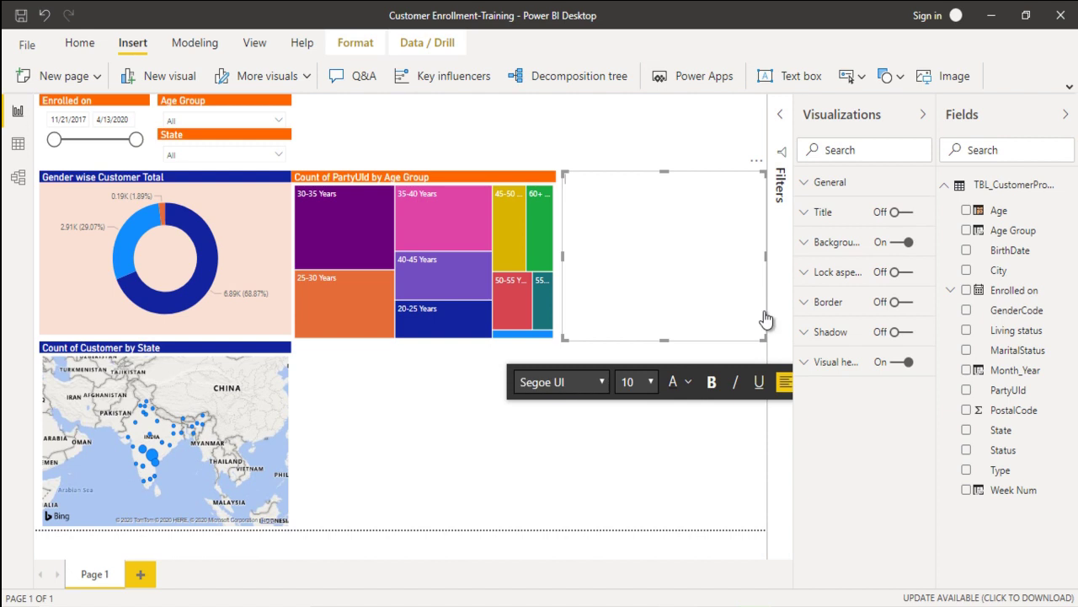
pyautogui.press('Escape')
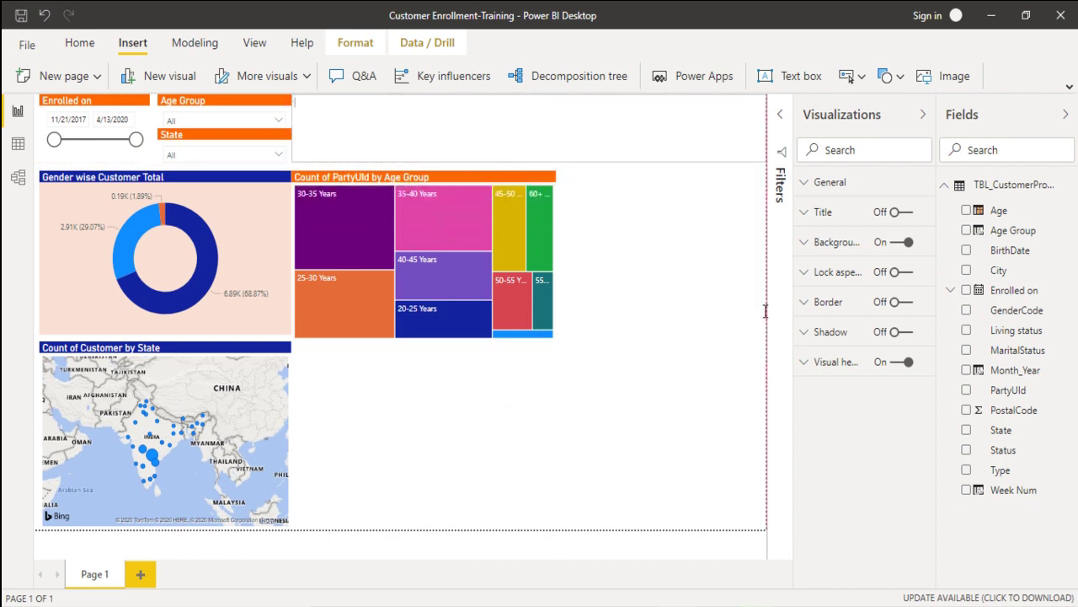
pyautogui.moveTo(765, 311); pyautogui.dragTo(765, 311)
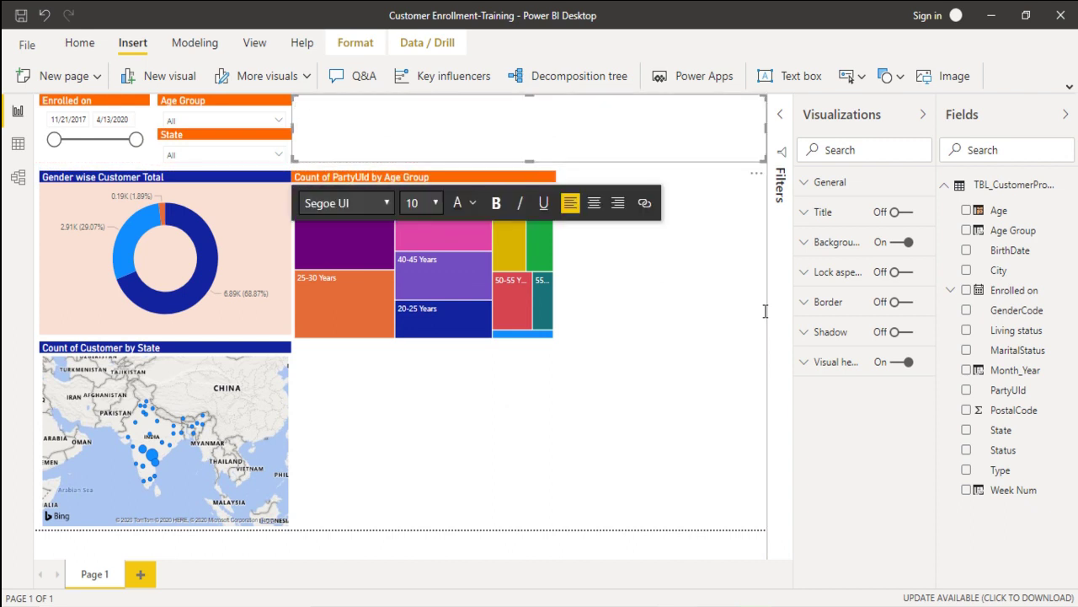
pyautogui.click(766, 317)
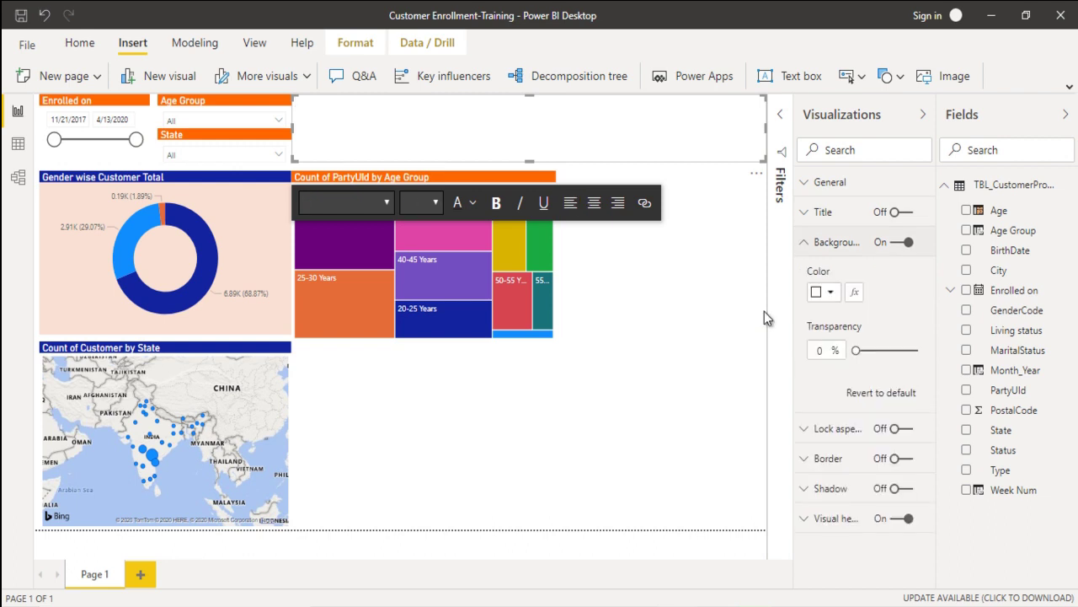
pyautogui.press('Return')
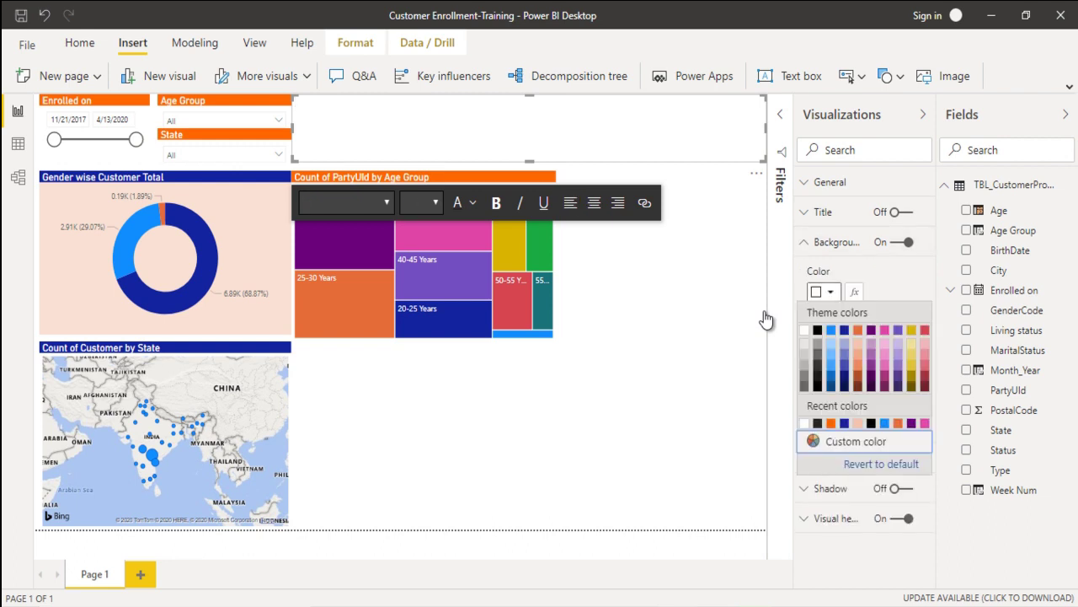
pyautogui.press('Return')
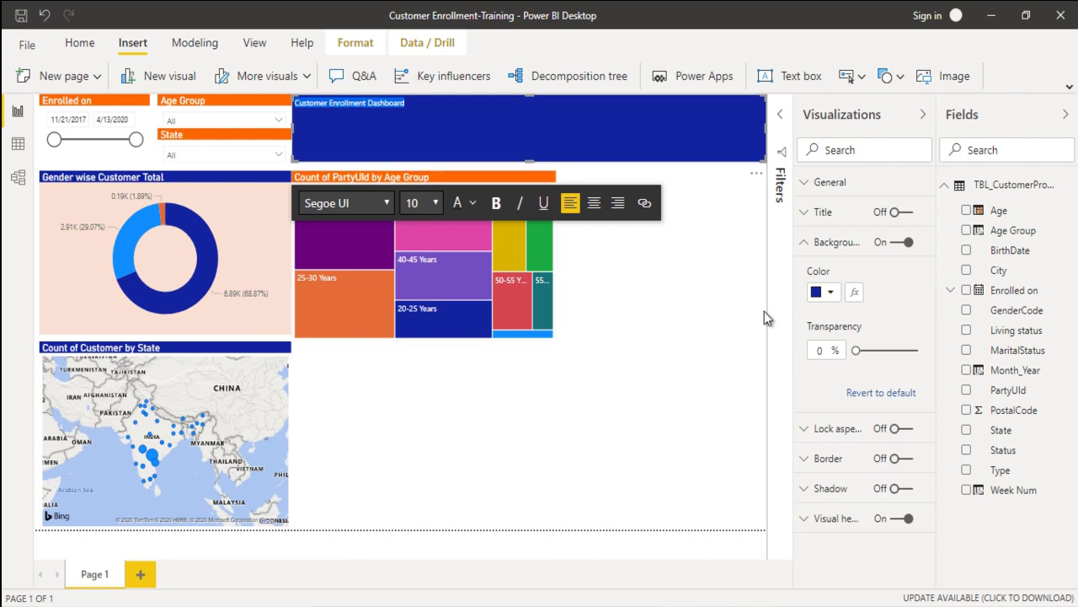
# Step: Set the banner title font to Arial and enlarge its size to 42
pyautogui.hotkey('alt', 'Down')
pyautogui.press('Home')
pyautogui.press('Return')
pyautogui.press('Tab')
pyautogui.hotkey('alt', 'Down')
pyautogui.press('Down')
pyautogui.press('Down')
pyautogui.press('Down')
pyautogui.press('Down')
pyautogui.press('Down')
pyautogui.press('Down')
pyautogui.press('Return')
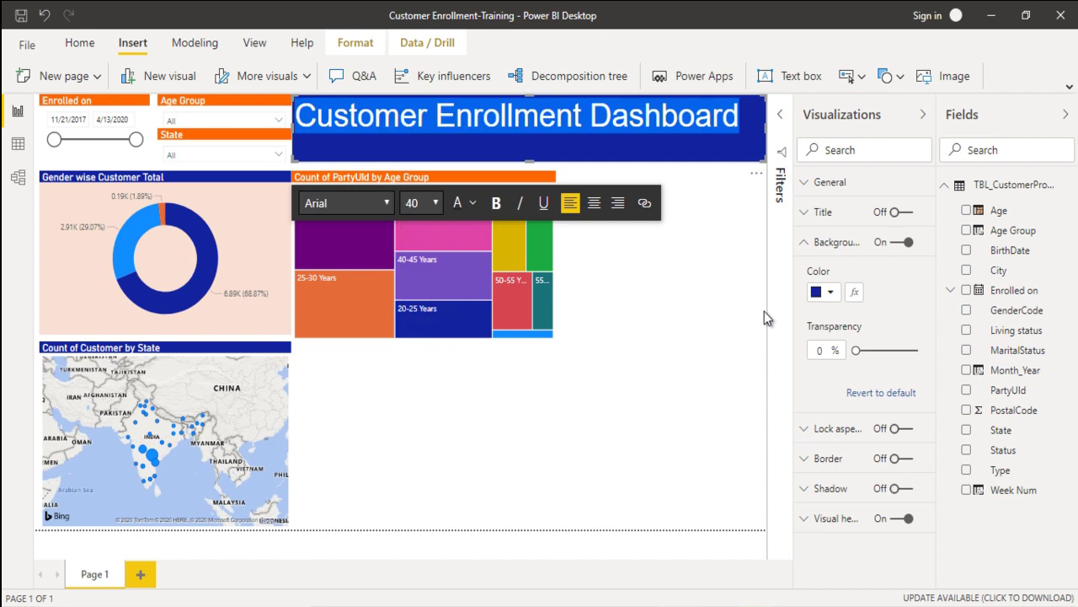
pyautogui.hotkey('alt', 'Down')
pyautogui.press('Down')
pyautogui.press('Return')
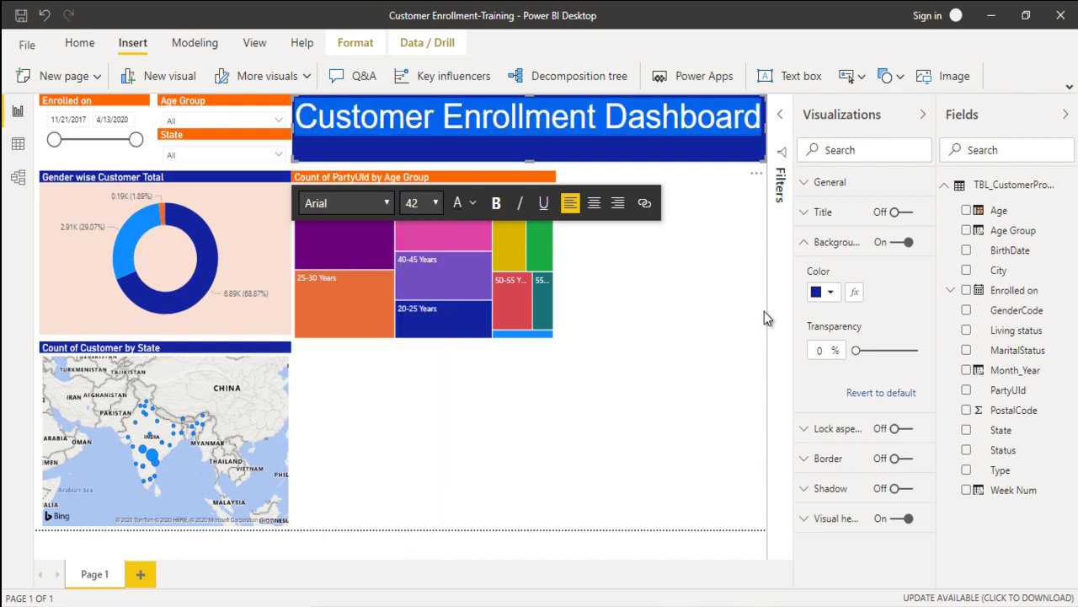
# Step: Make the title bold and reduce its size to 36 so it fits one line
pyautogui.hotkey('alt', 'Down')
pyautogui.press('Escape')
pyautogui.hotkey('ctrl', 'b')
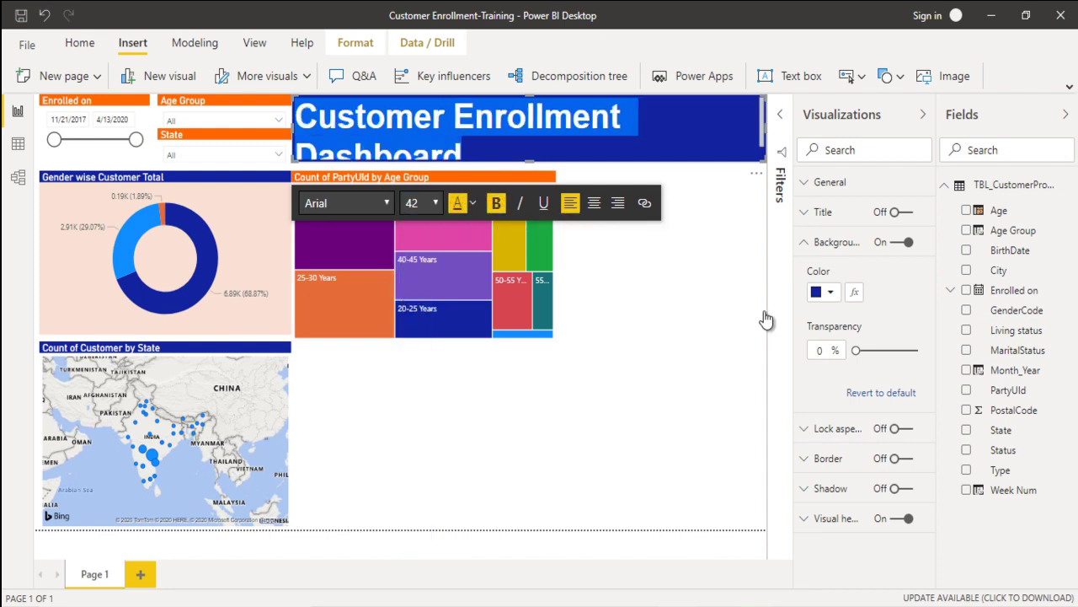
pyautogui.hotkey('alt', 'Down')
pyautogui.press('Up')
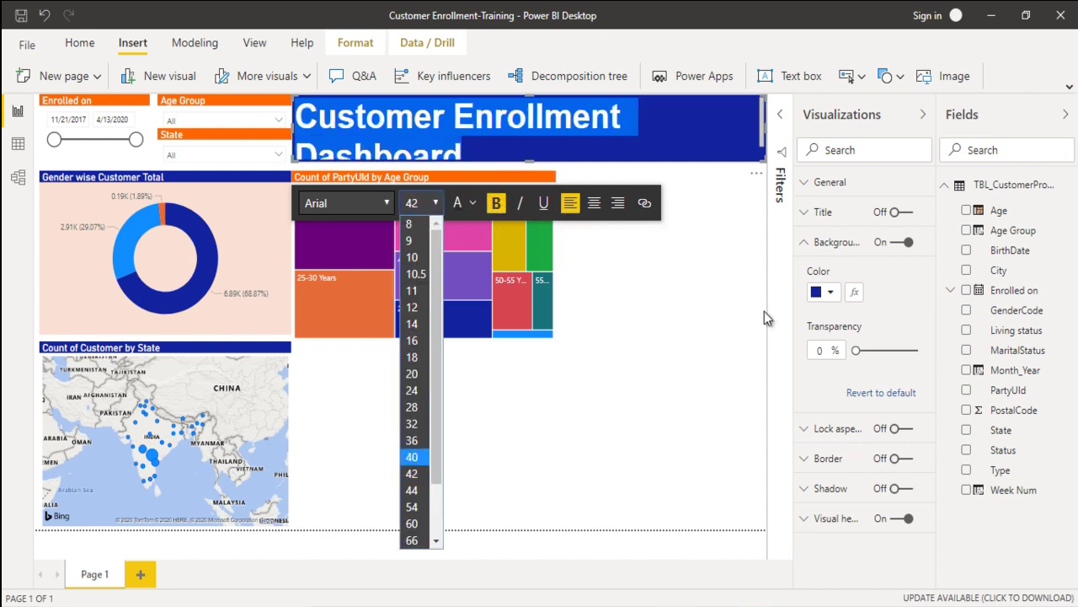
pyautogui.press('Return')
pyautogui.hotkey('alt', 'Down')
pyautogui.press('Up')
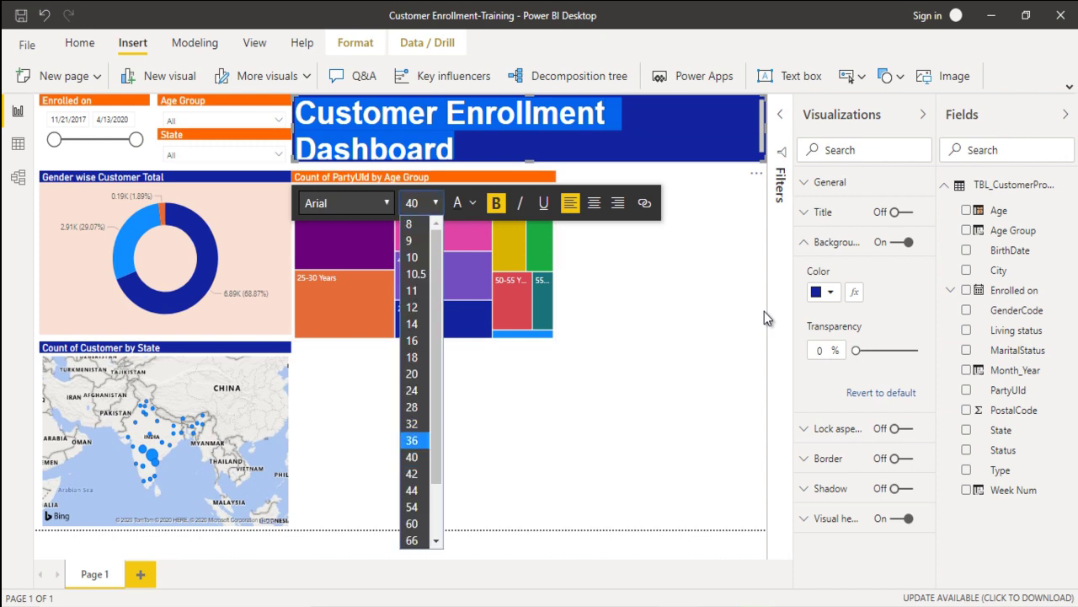
pyautogui.press('Return')
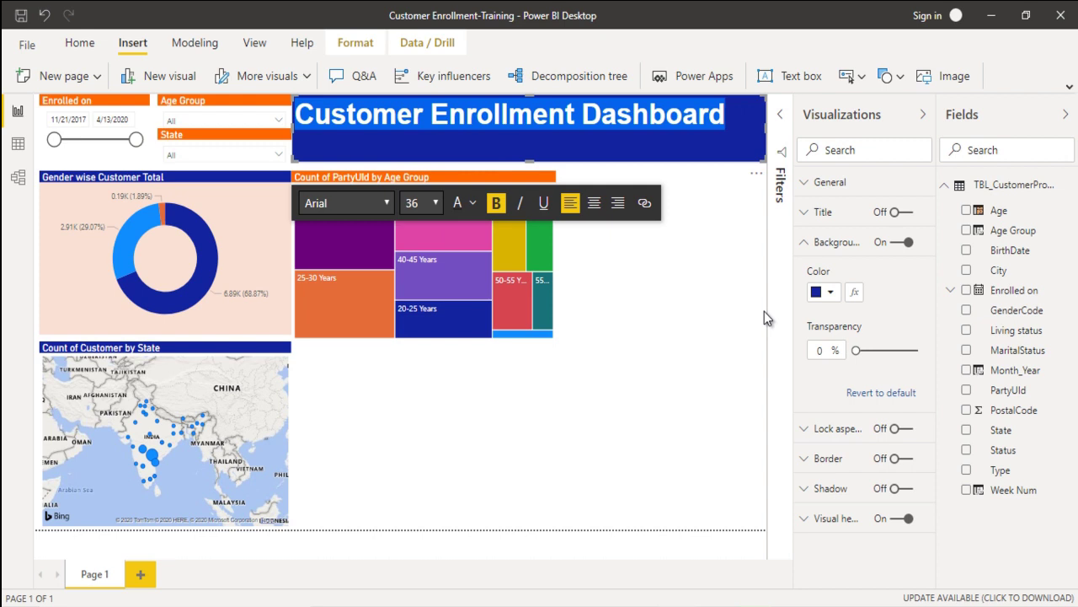
# Step: Review the banner and adjust its height
pyautogui.click(767, 318)
pyautogui.click(765, 311)
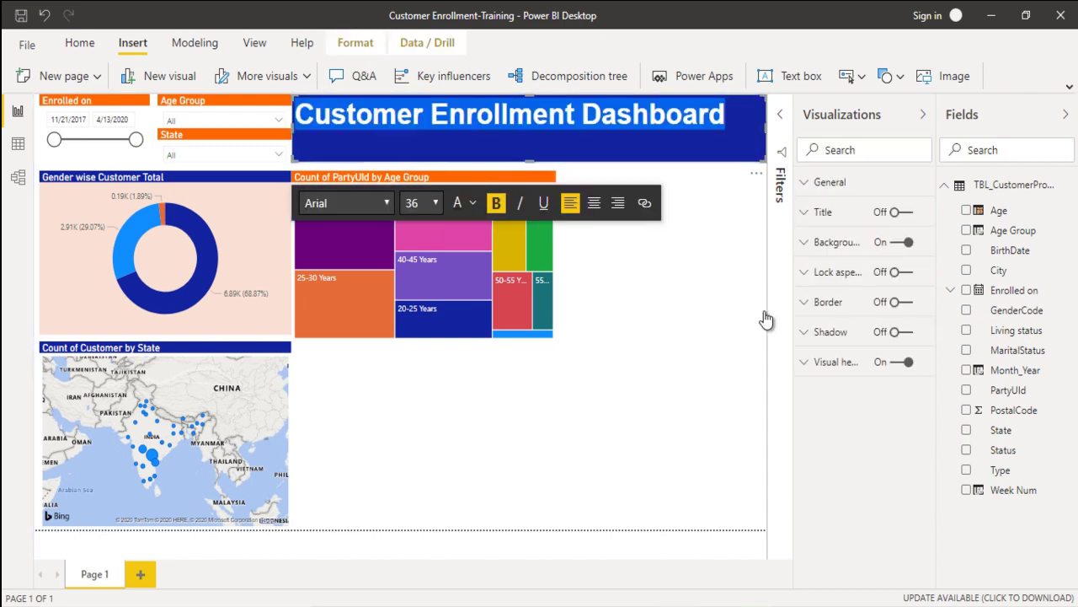
pyautogui.click(765, 317)
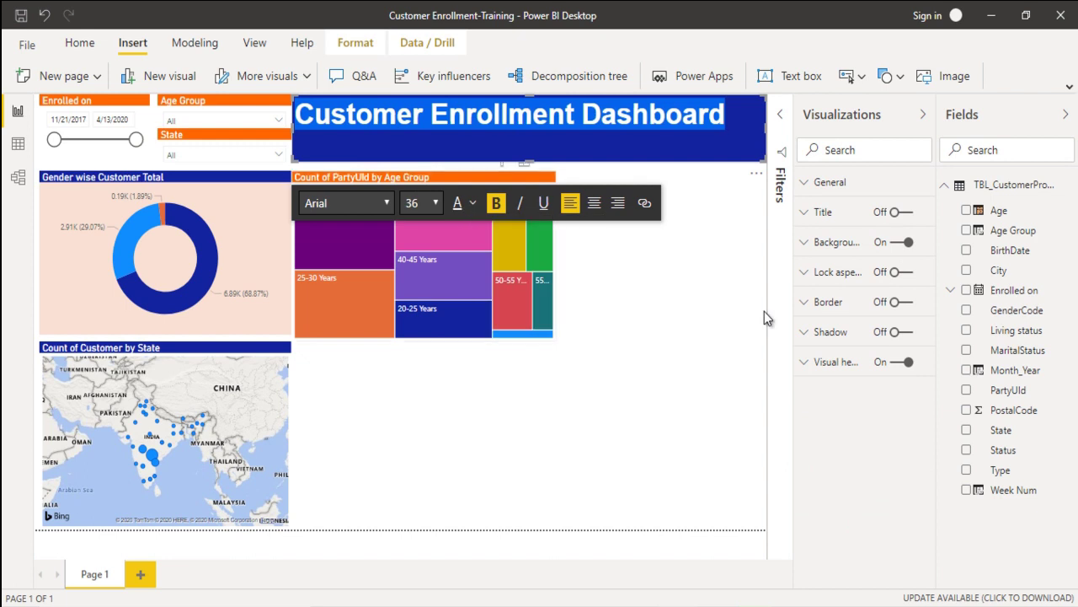
pyautogui.click(766, 318)
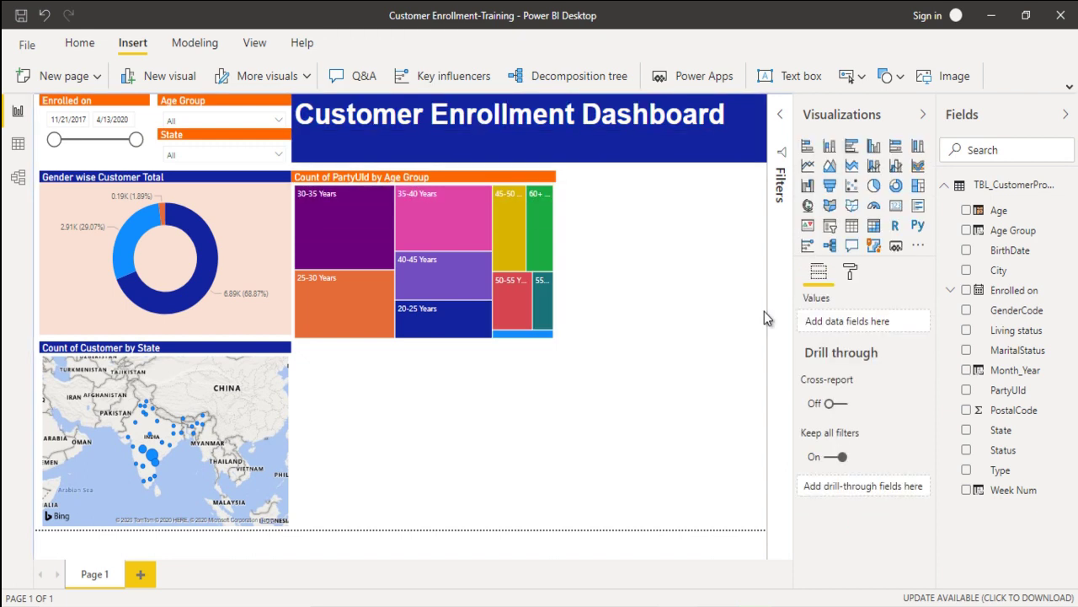
pyautogui.click(765, 313)
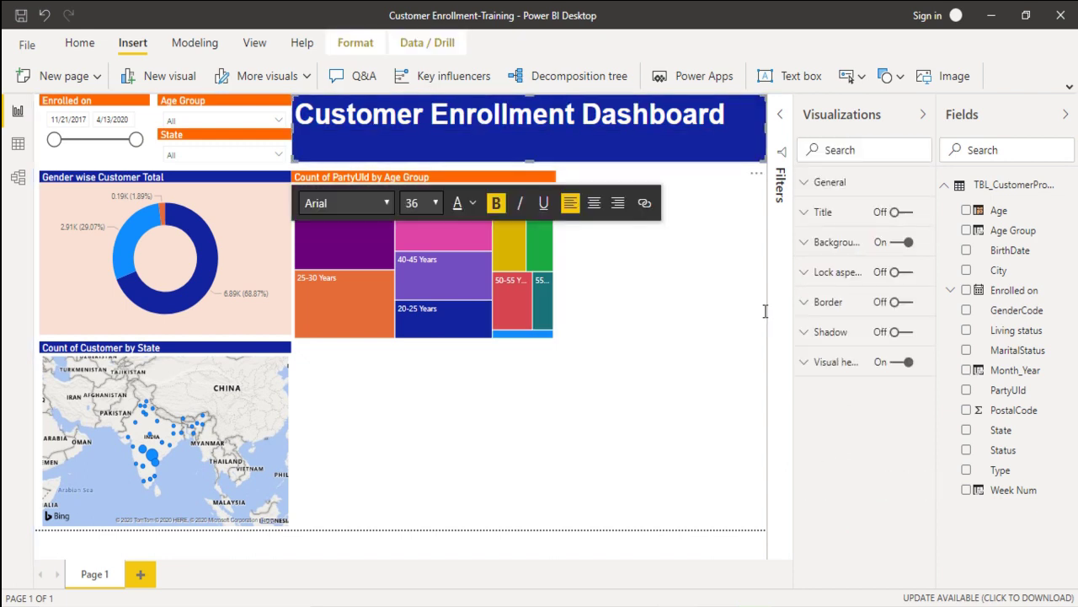
pyautogui.click(765, 311)
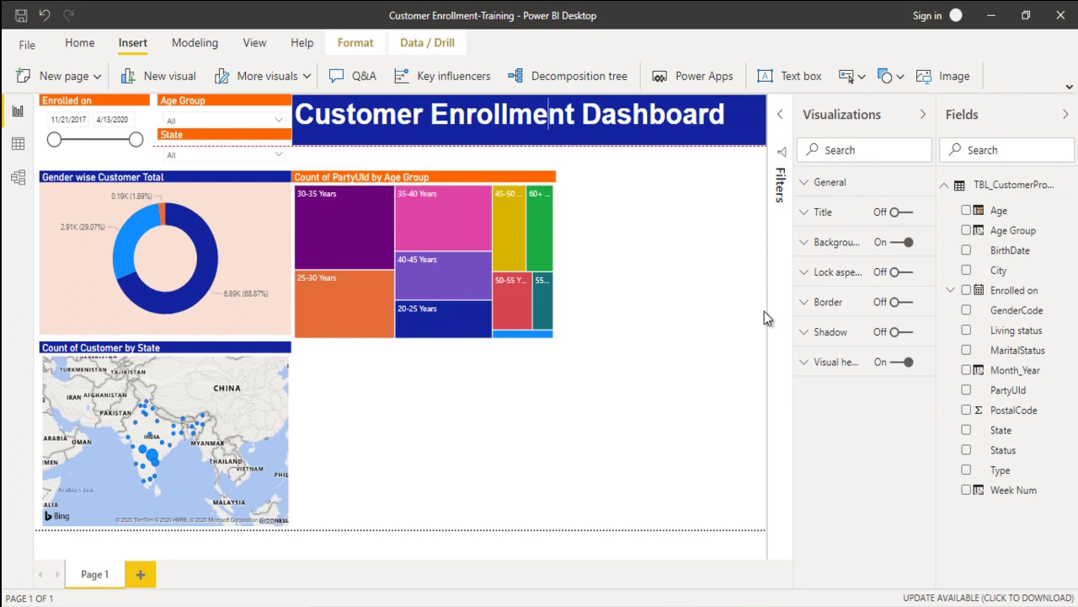
# Step: Shorten the banner and move the Age Group treemap up directly beneath it
pyautogui.click(766, 318)
pyautogui.click(766, 318)
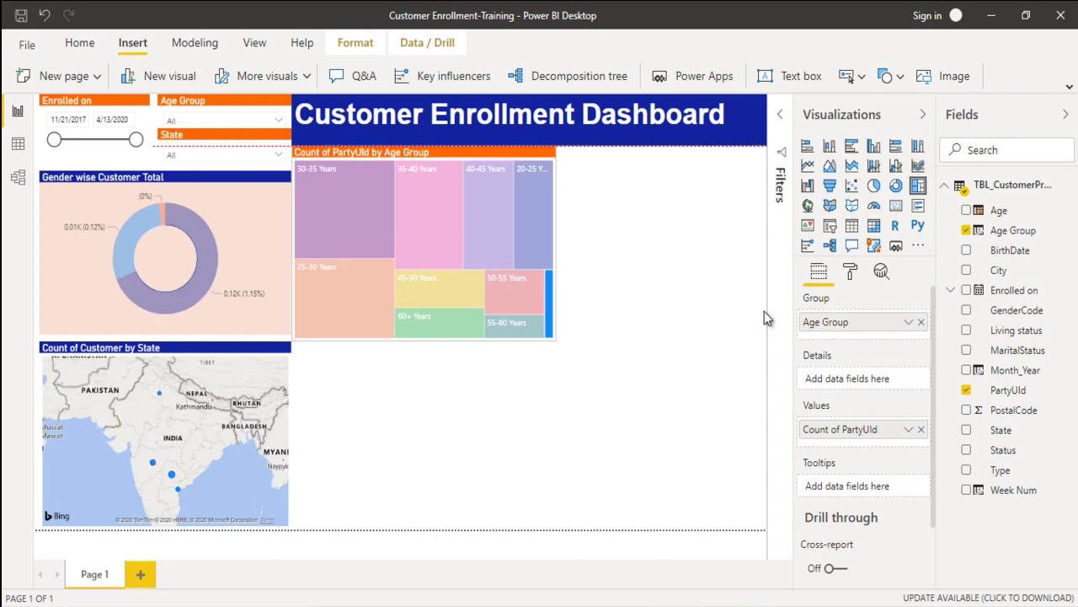
pyautogui.click(766, 317)
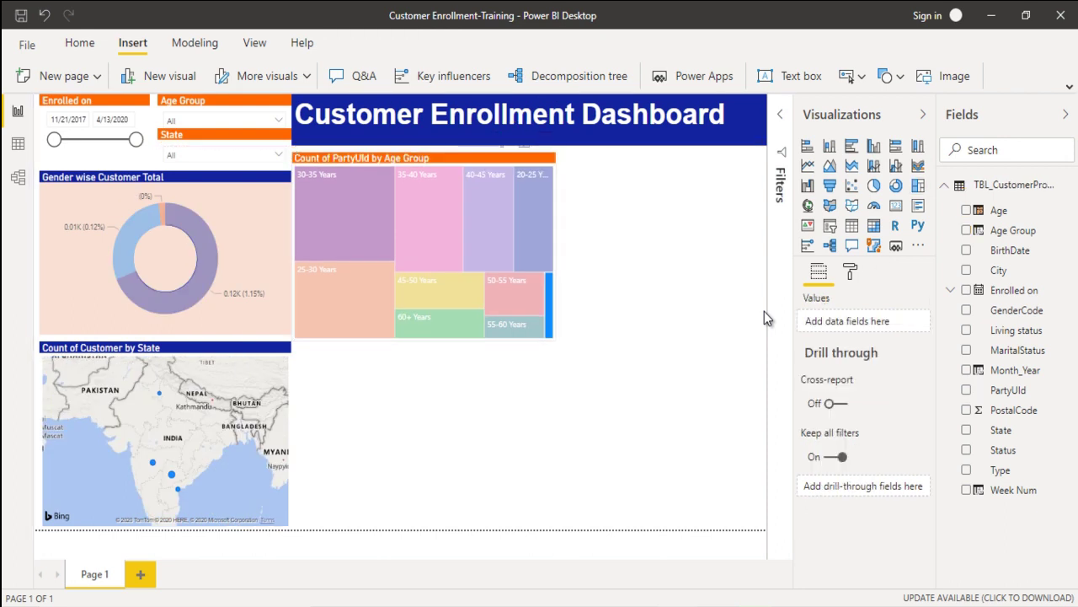
pyautogui.click(765, 318)
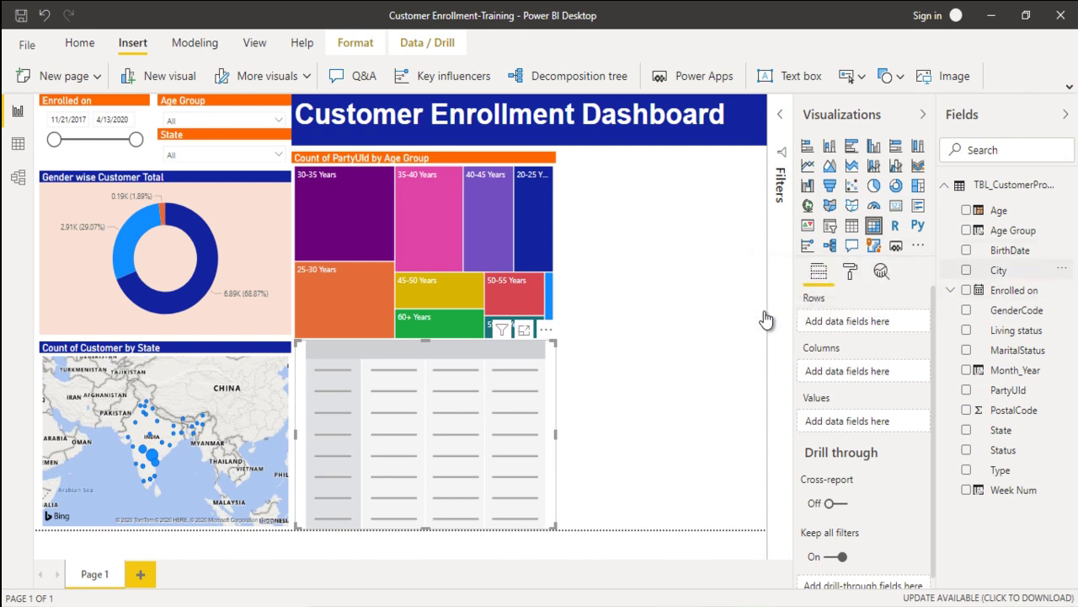
# Step: Add City to the matrix rows, MaritalStatus to columns and PartyUId to values
pyautogui.moveTo(765, 319); pyautogui.dragTo(846, 321)
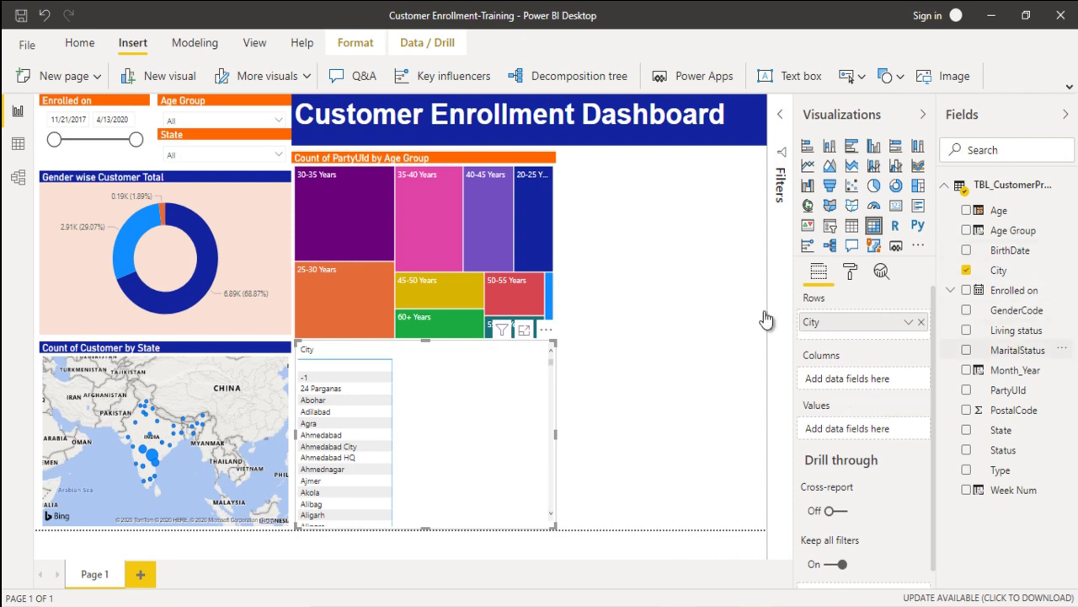
pyautogui.moveTo(1018, 350); pyautogui.dragTo(860, 379)
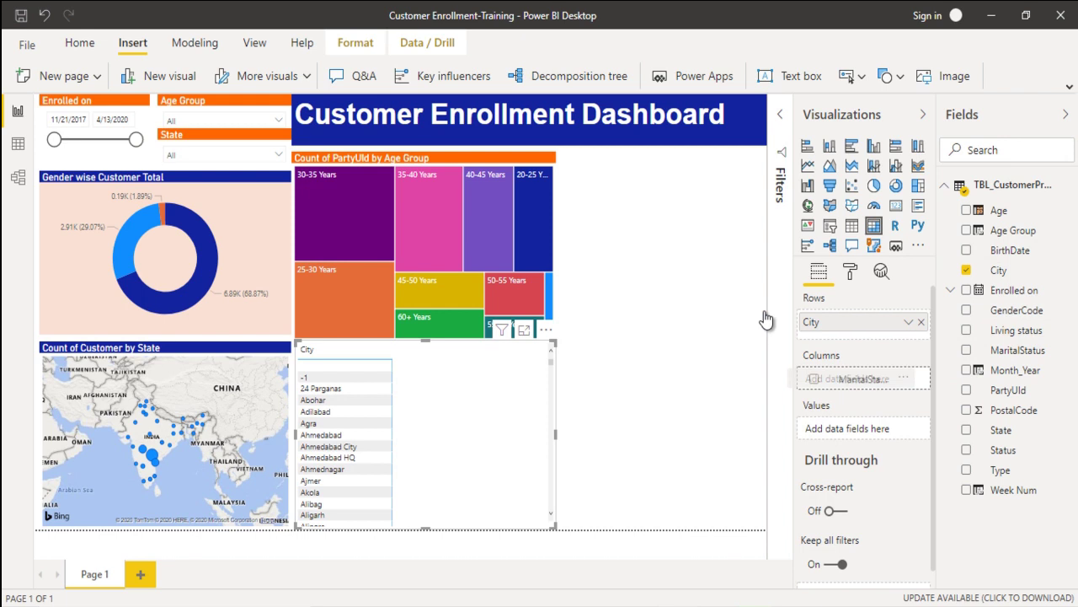
pyautogui.moveTo(1008, 389); pyautogui.dragTo(867, 426)
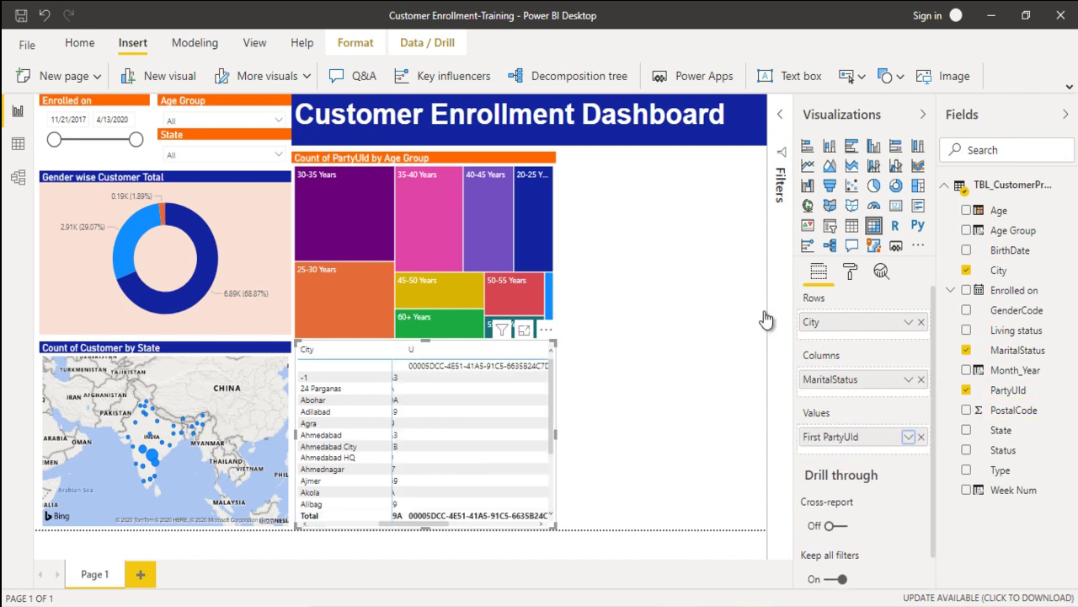
# Step: Change PartyUId's summarization in the matrix from First to Count
pyautogui.click(908, 437)
pyautogui.press('Up')
pyautogui.press('Up')
pyautogui.press('Down')
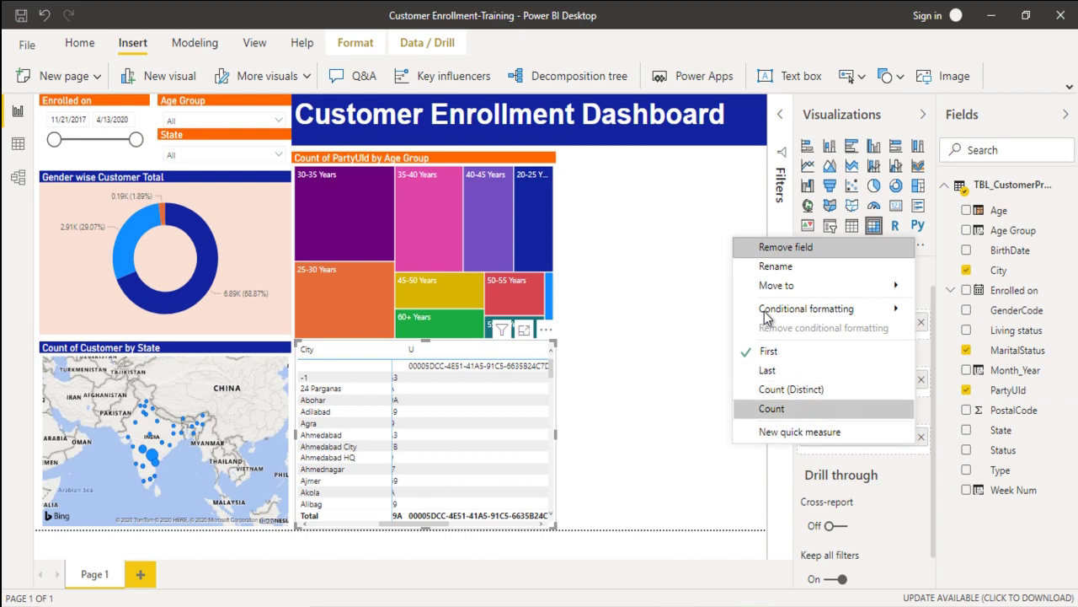
pyautogui.press('Escape')
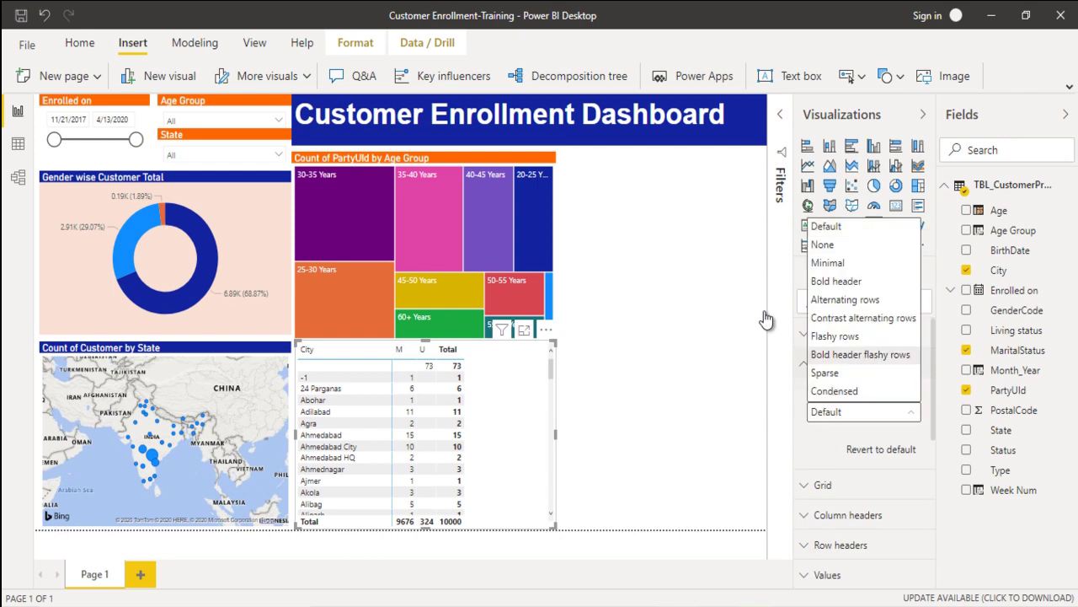
# Step: Apply the Bold header style to the city matrix and raise its grid text size to 14 pt
pyautogui.click(837, 281)
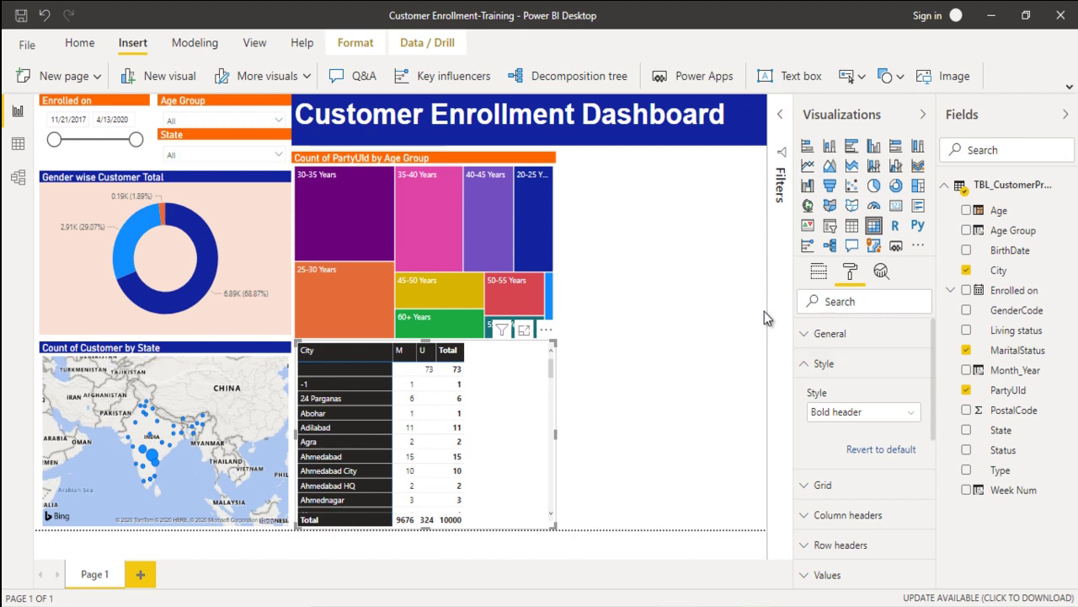
pyautogui.click(764, 318)
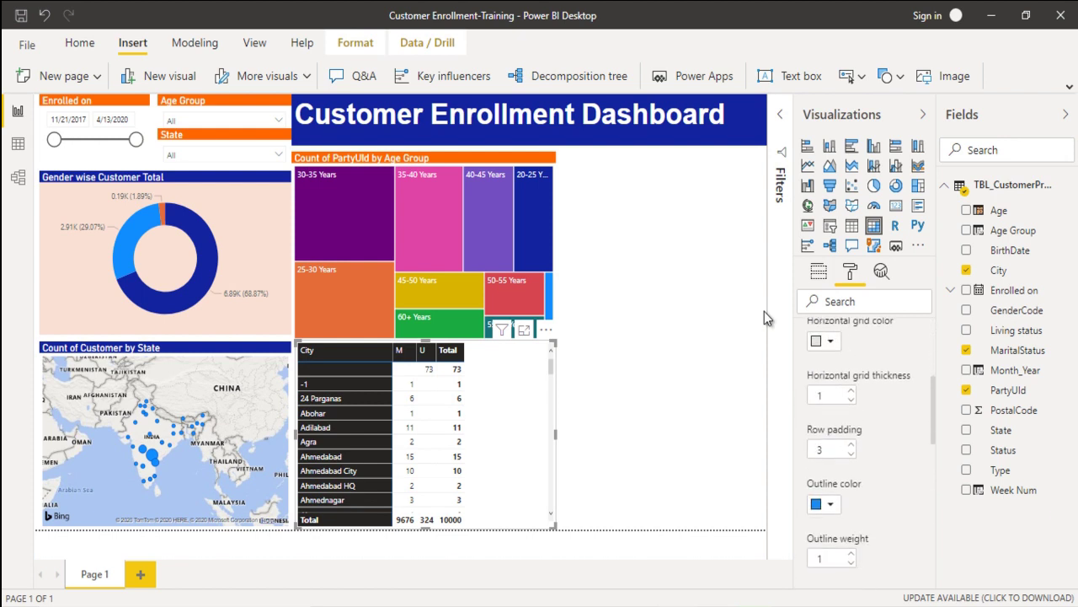
pyautogui.press('Up')
pyautogui.press('Up')
pyautogui.press('Up')
pyautogui.press('Up')
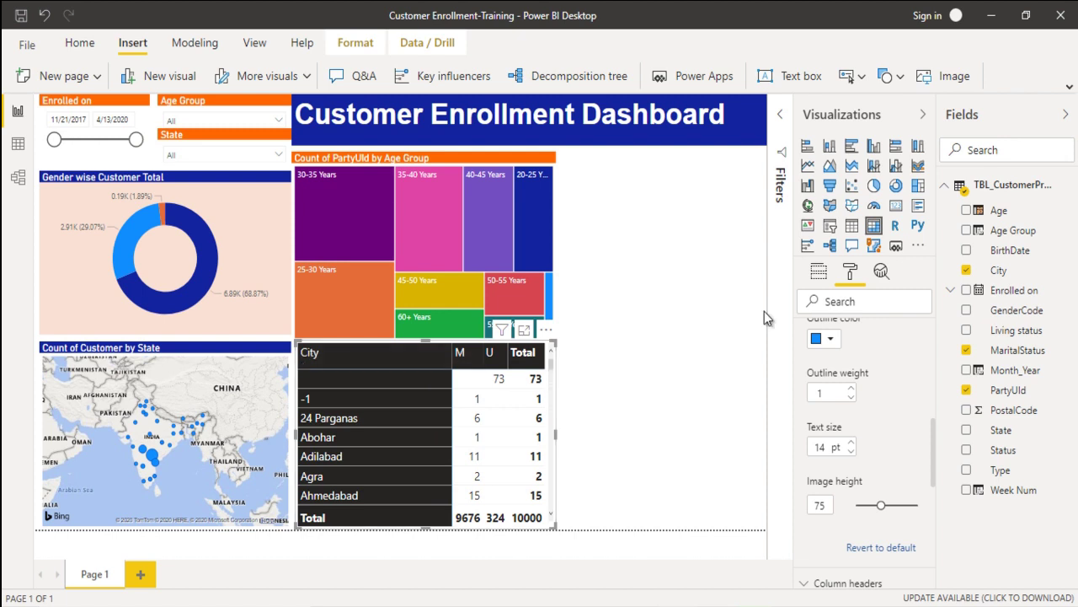
pyautogui.scroll(-5, 766, 318)
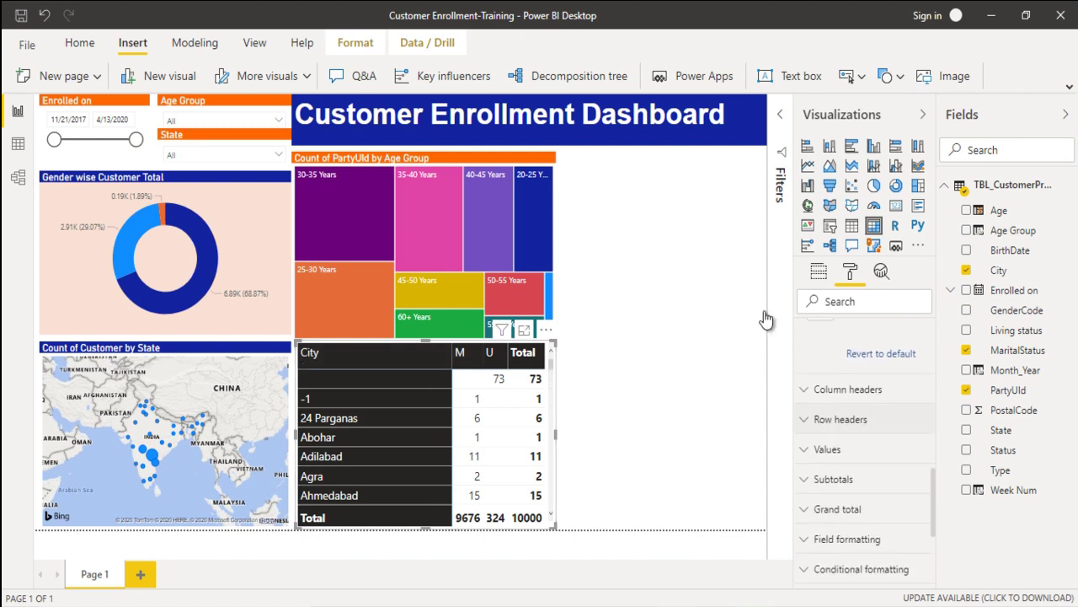
# Step: Give the city matrix's column headers an orange background
pyautogui.click(848, 388)
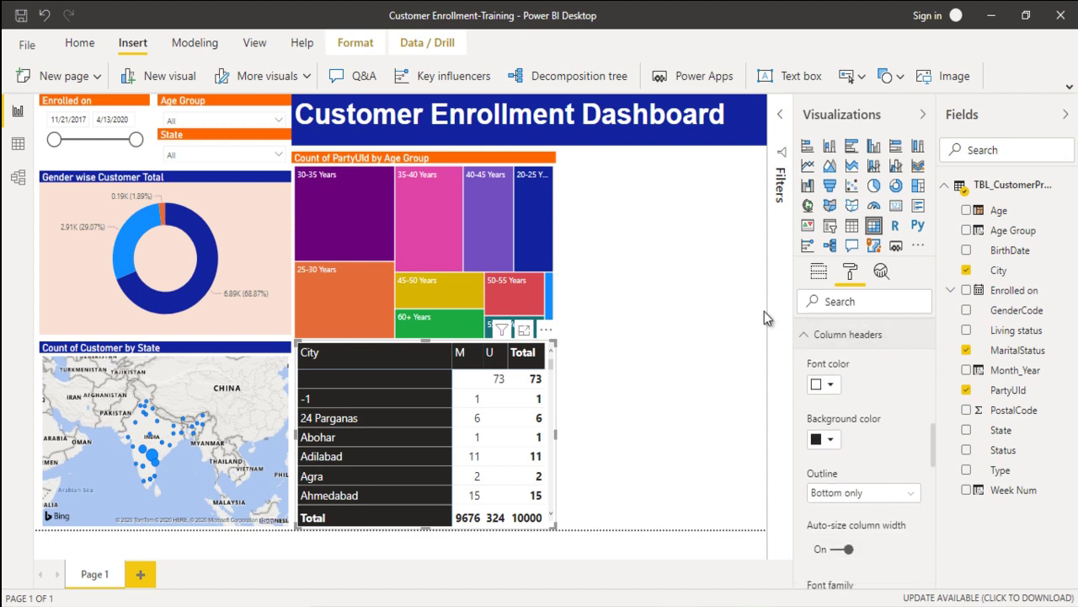
pyautogui.click(824, 439)
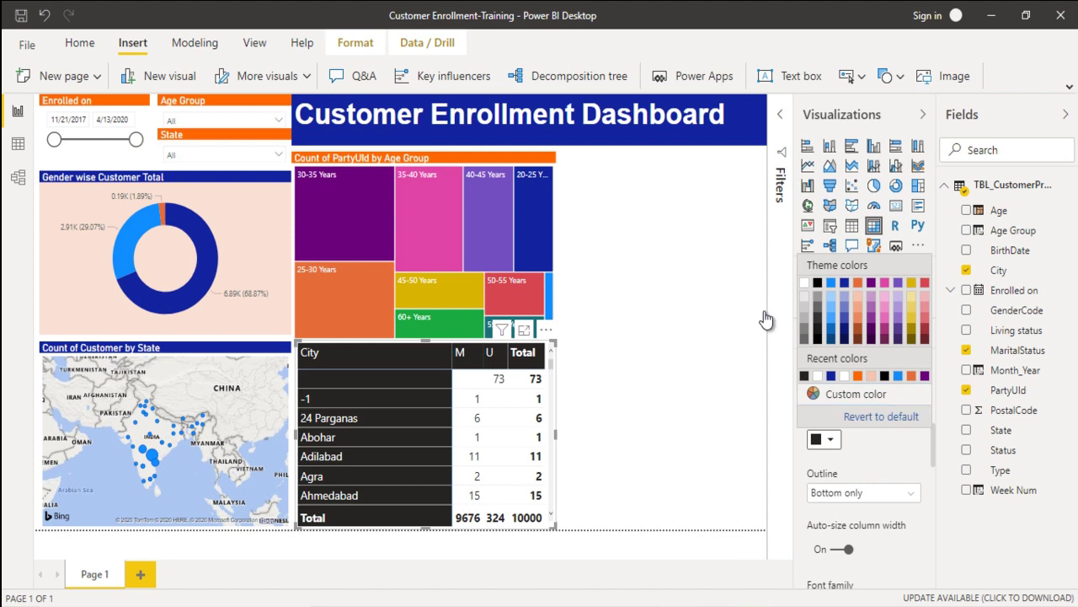
pyautogui.click(766, 319)
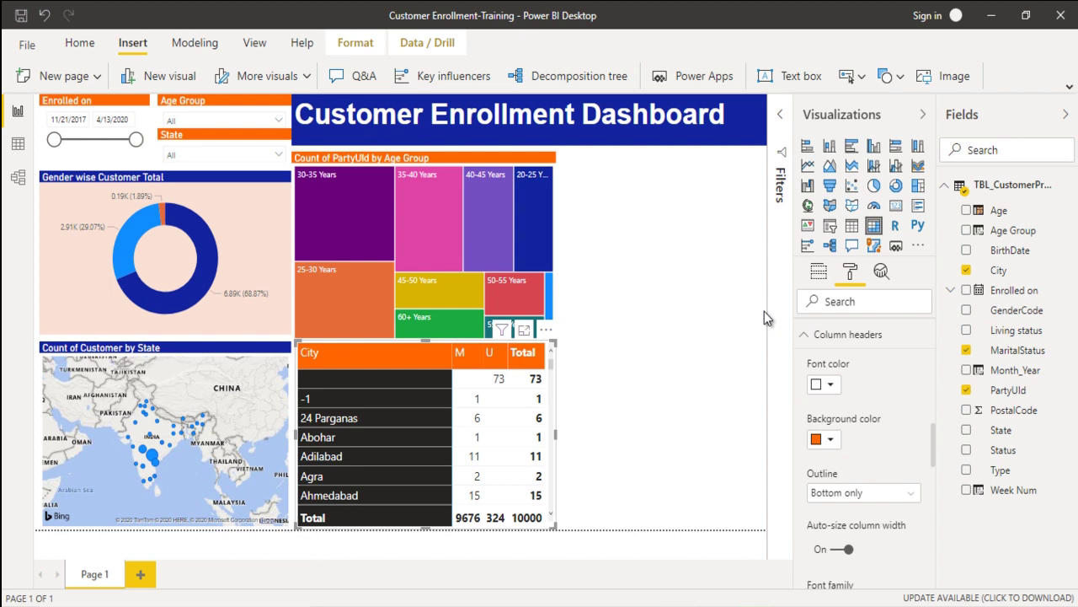
# Step: Set the city matrix's row header background to orange as well
pyautogui.scroll(-5, 766, 318)
pyautogui.scroll(-2, 766, 319)
pyautogui.scroll(-2, 766, 318)
pyautogui.scroll(-2, 766, 318)
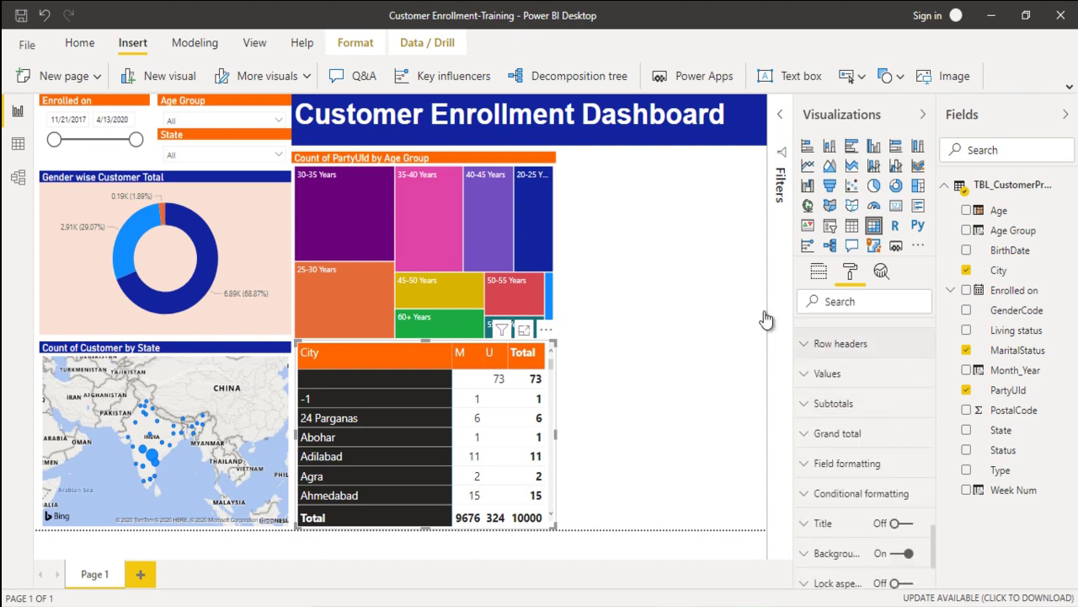
pyautogui.press('Return')
pyautogui.press('Tab')
pyautogui.press('Tab')
pyautogui.press('Return')
pyautogui.press('Up')
pyautogui.press('Right')
pyautogui.press('Return')
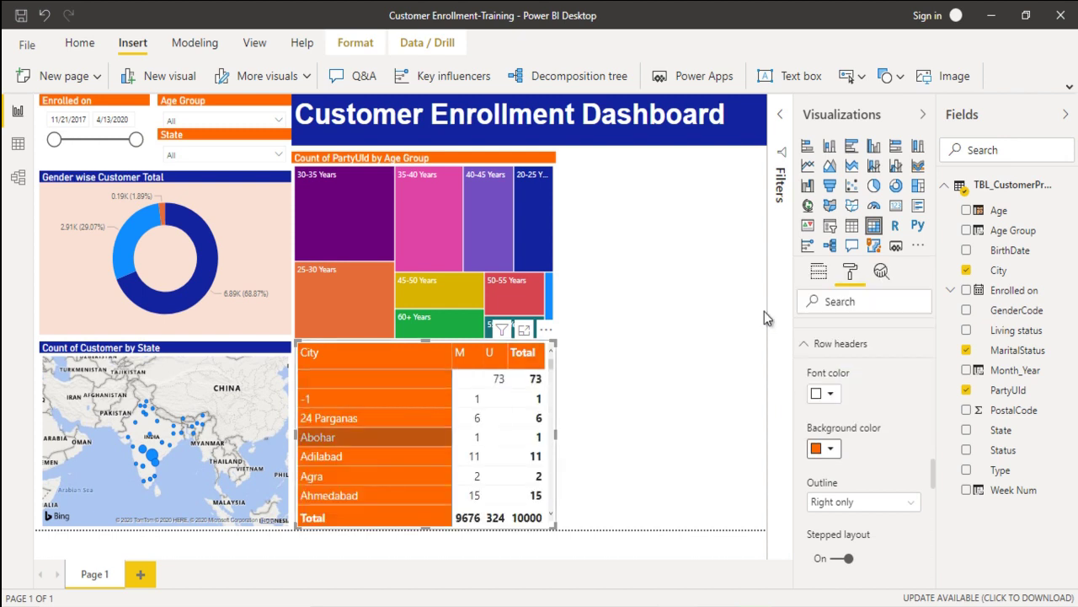
pyautogui.click(765, 317)
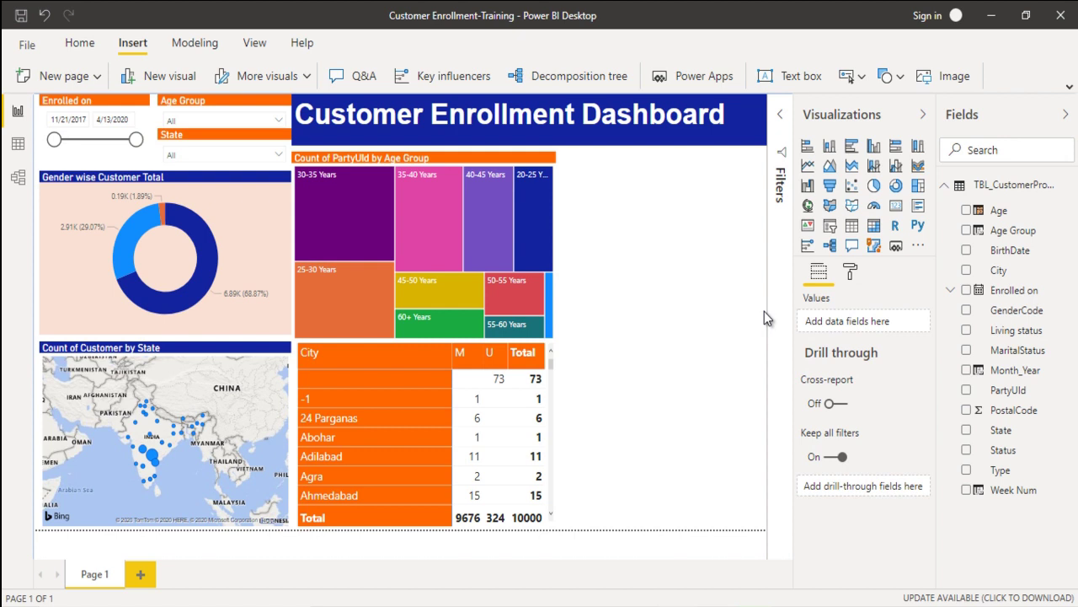
pyautogui.hotkey('alt', 'Tab')
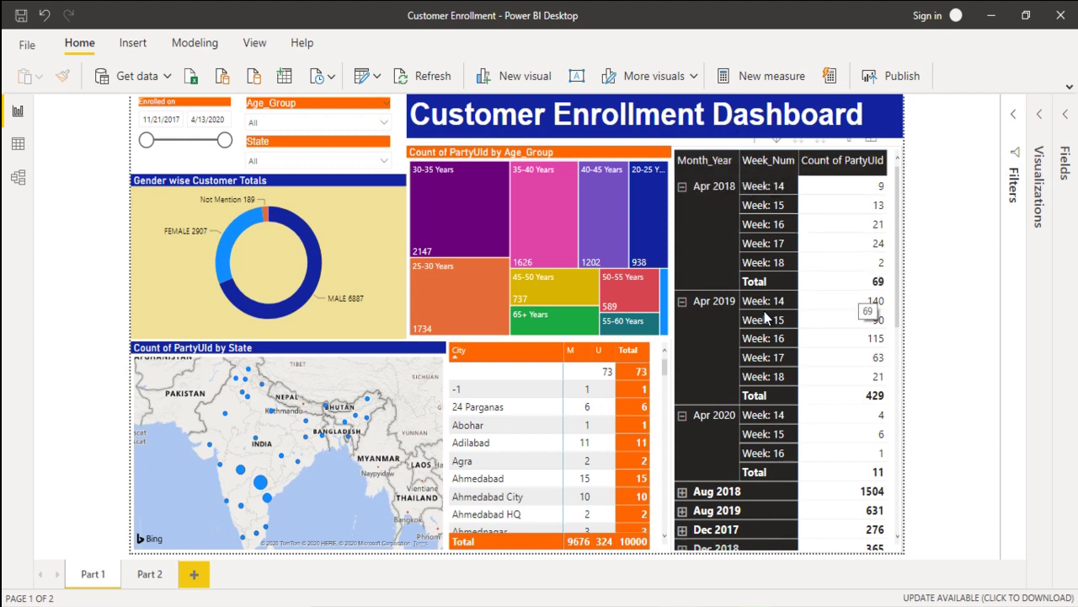
pyautogui.click(763, 547)
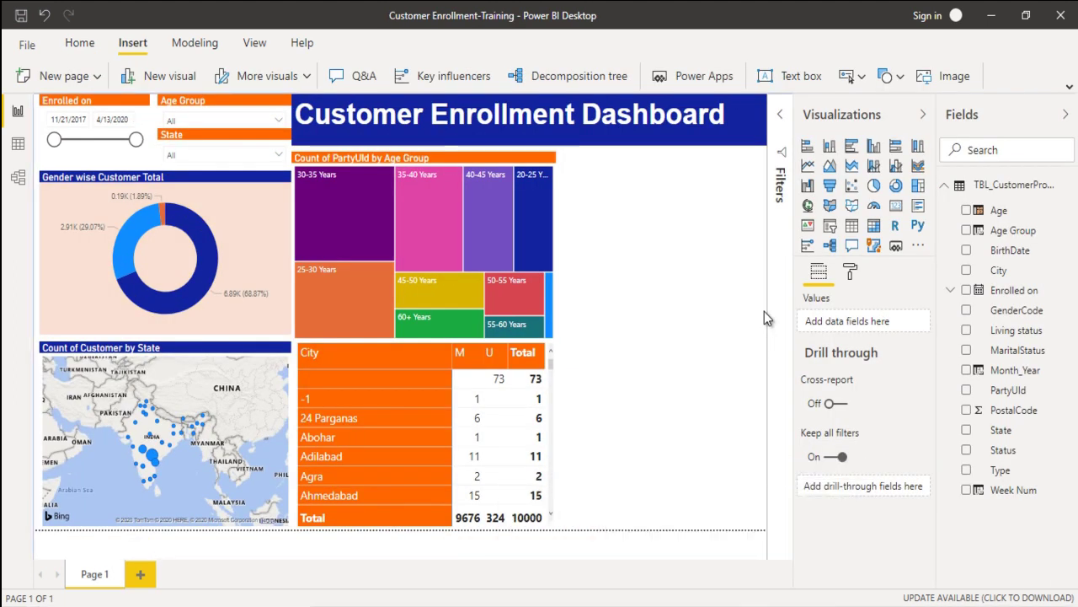
# Step: Insert a matrix beside the treemap and put a Month_Year > Week Num hierarchy in its rows
pyautogui.click(874, 225)
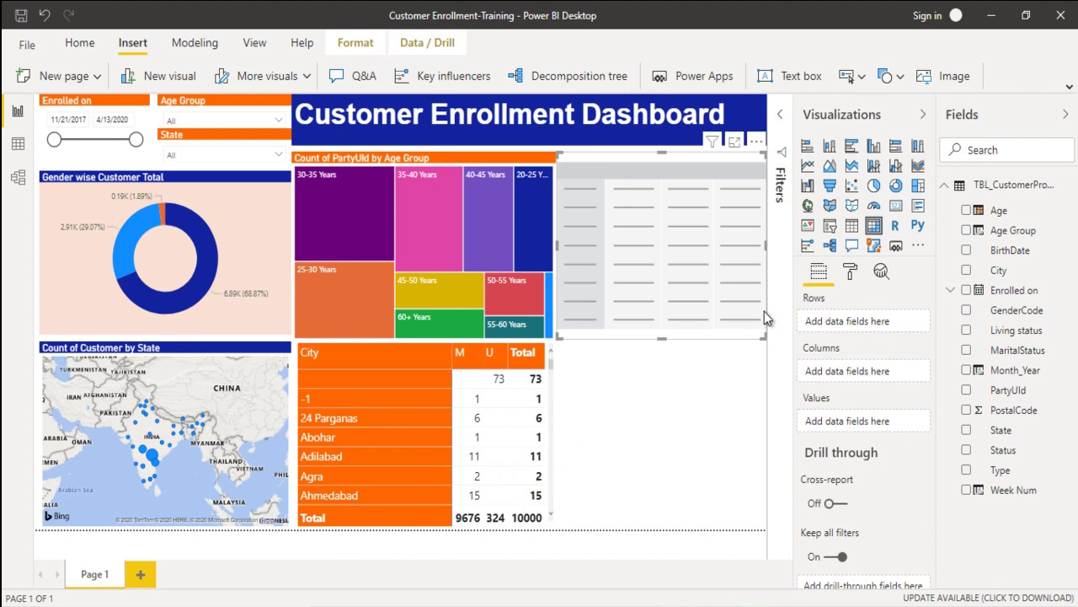
pyautogui.press('Down')
pyautogui.press('Down')
pyautogui.press('Down')
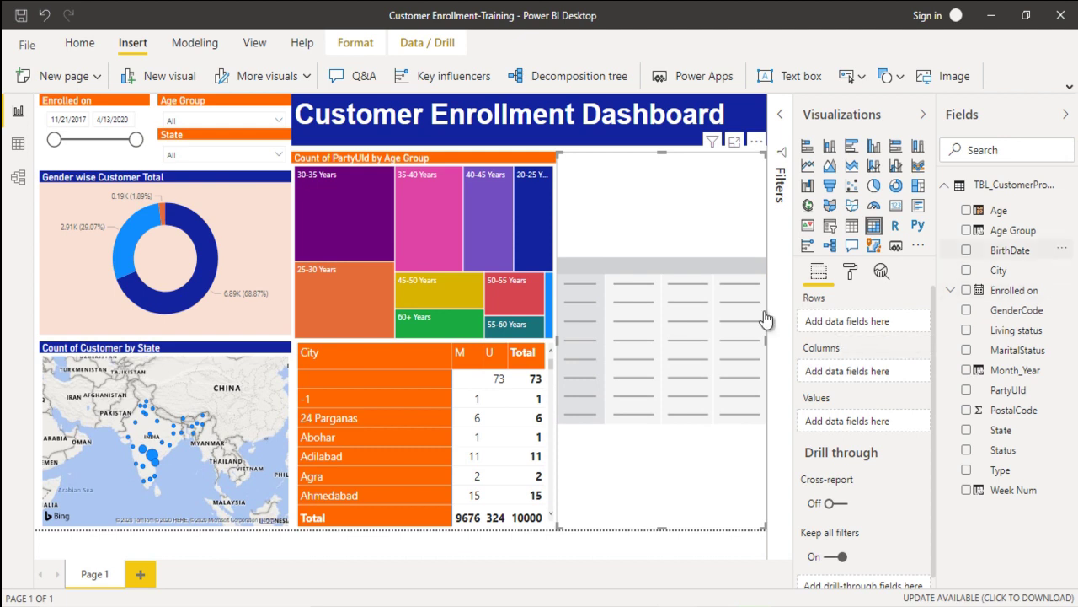
pyautogui.moveTo(1015, 369)
pyautogui.moveTo(1015, 369); pyautogui.dragTo(864, 321)
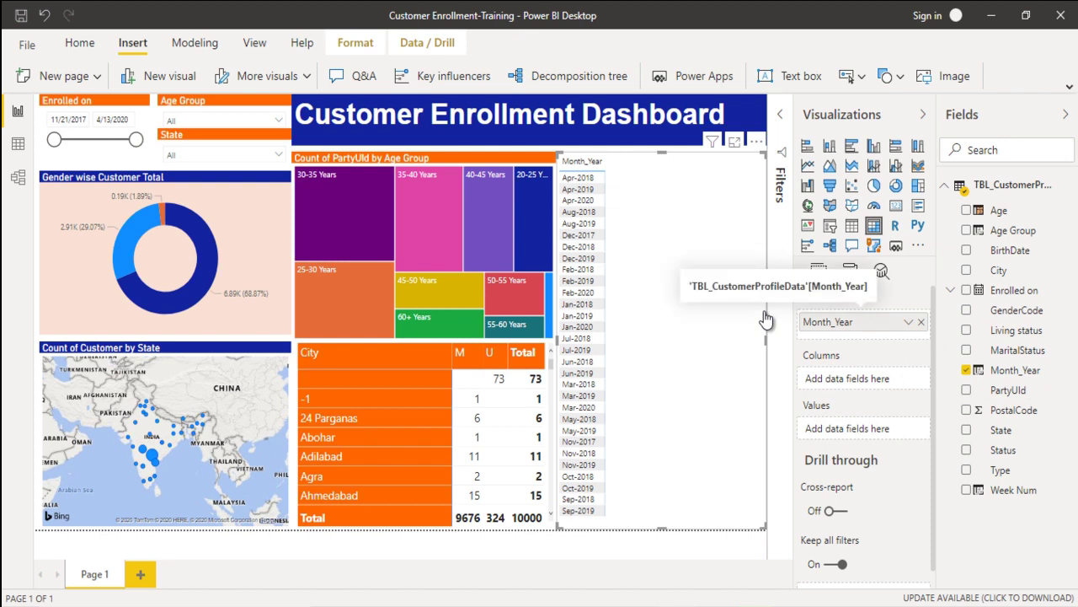
pyautogui.moveTo(765, 319); pyautogui.dragTo(765, 319)
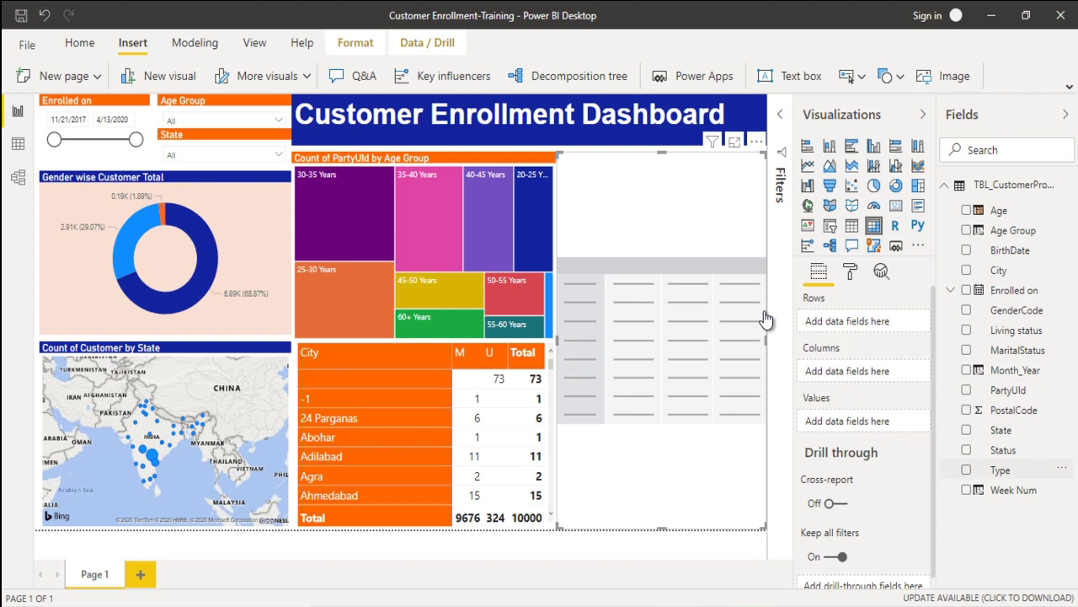
pyautogui.moveTo(1010, 489); pyautogui.dragTo(1007, 370)
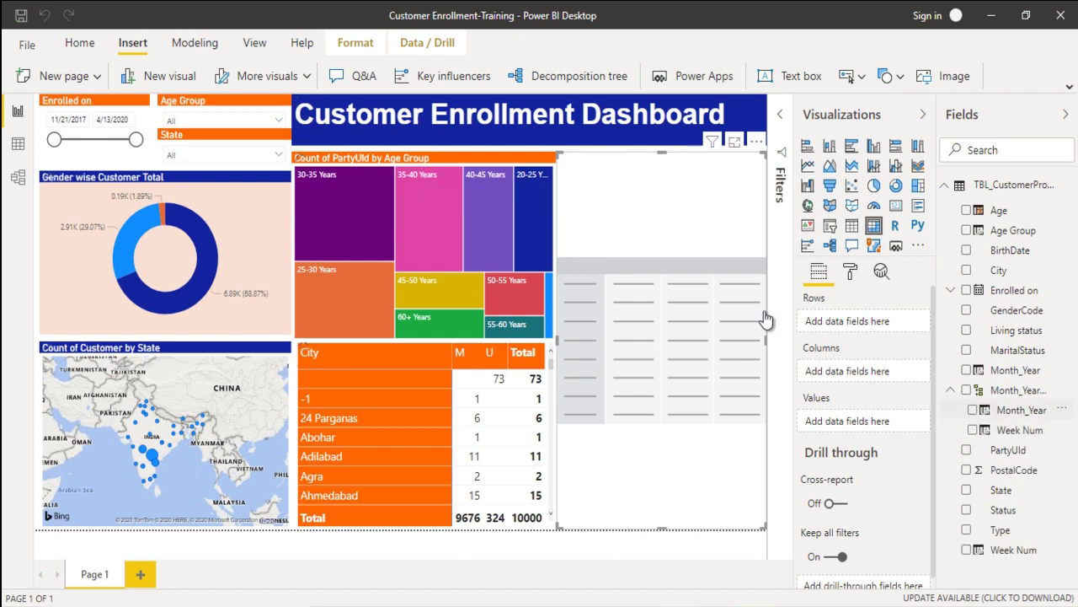
pyautogui.moveTo(1022, 390); pyautogui.dragTo(863, 320)
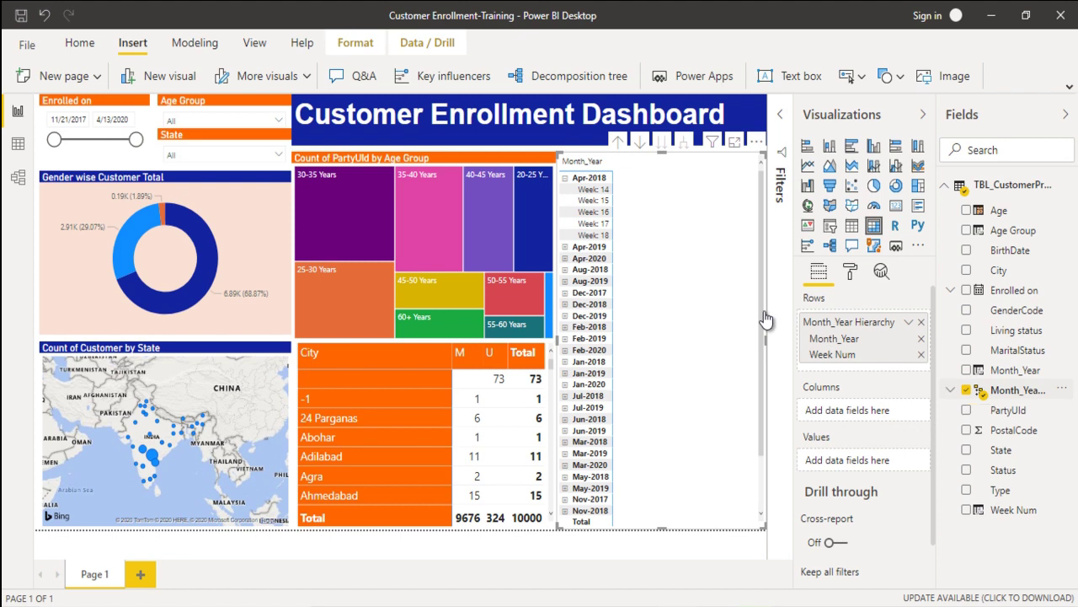
# Step: Add PartyUId to the weekly matrix values, summarized as Count instead of First
pyautogui.moveTo(1007, 410); pyautogui.dragTo(849, 459)
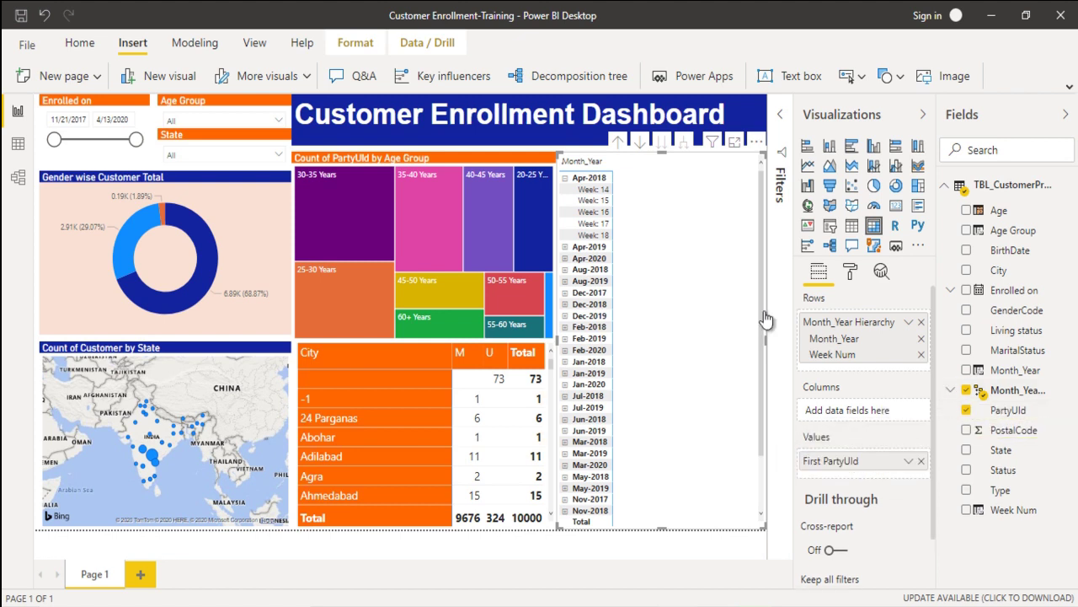
pyautogui.click(908, 461)
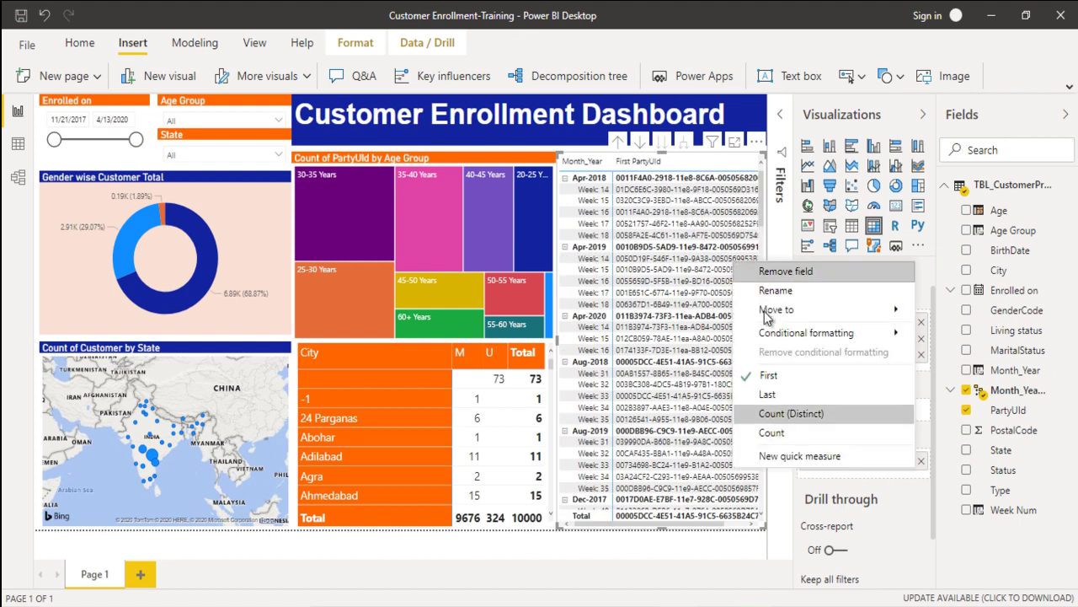
pyautogui.press('Escape')
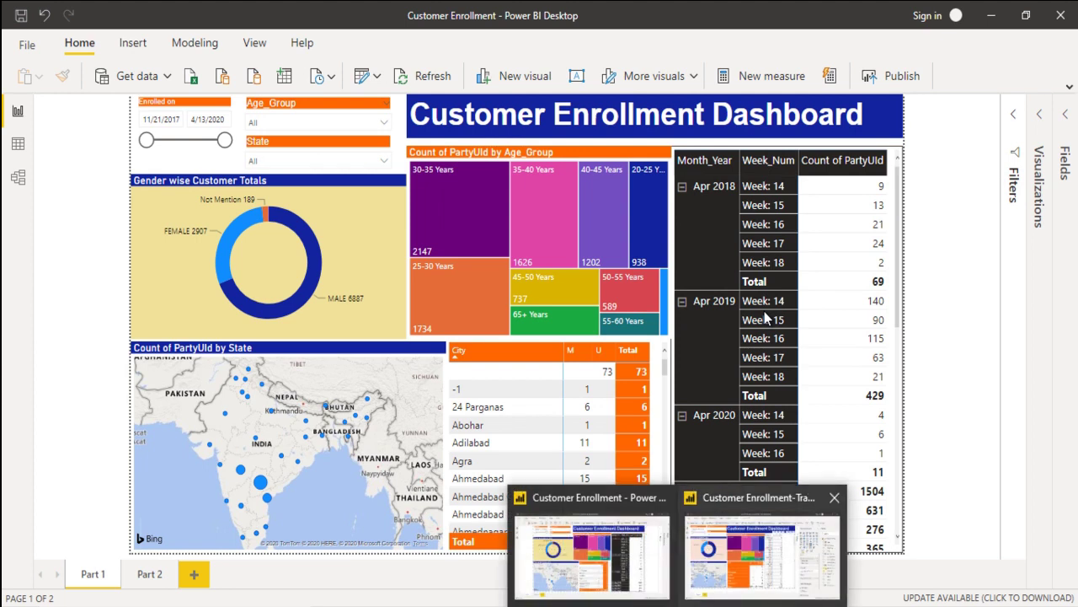
pyautogui.hotkey('alt', 'Tab')
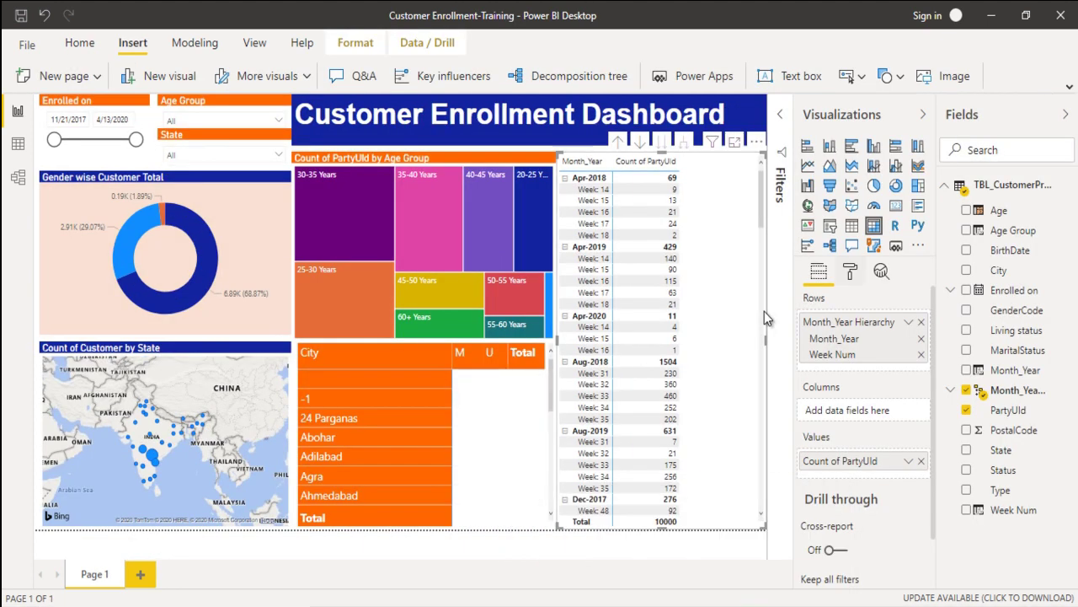
# Step: Apply the Bold header style to the Month_Year matrix
pyautogui.click(824, 363)
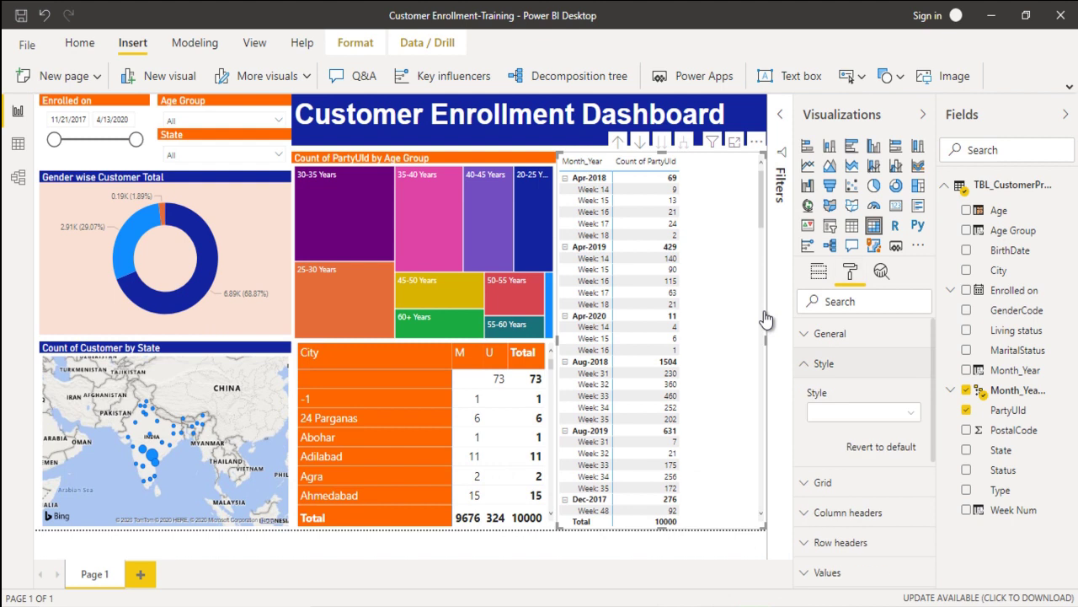
pyautogui.click(864, 411)
pyautogui.click(837, 281)
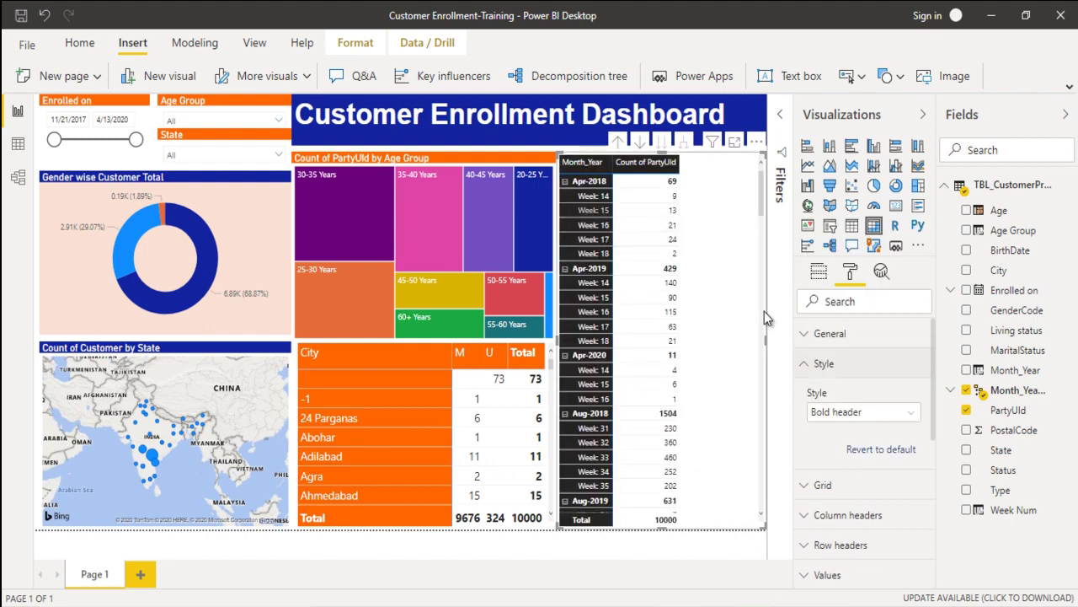
pyautogui.click(824, 363)
# Step: Turn off the row headers' stepped layout so Week Num gets its own column
pyautogui.scroll(-1, 863, 446)
pyautogui.click(840, 425)
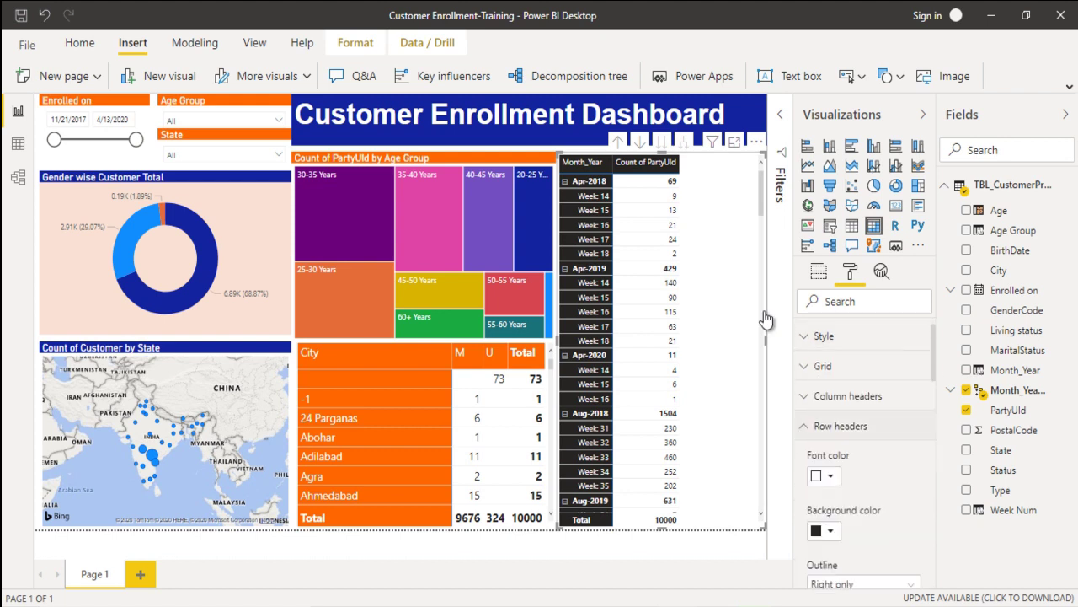
pyautogui.scroll(-4, 864, 421)
pyautogui.click(842, 447)
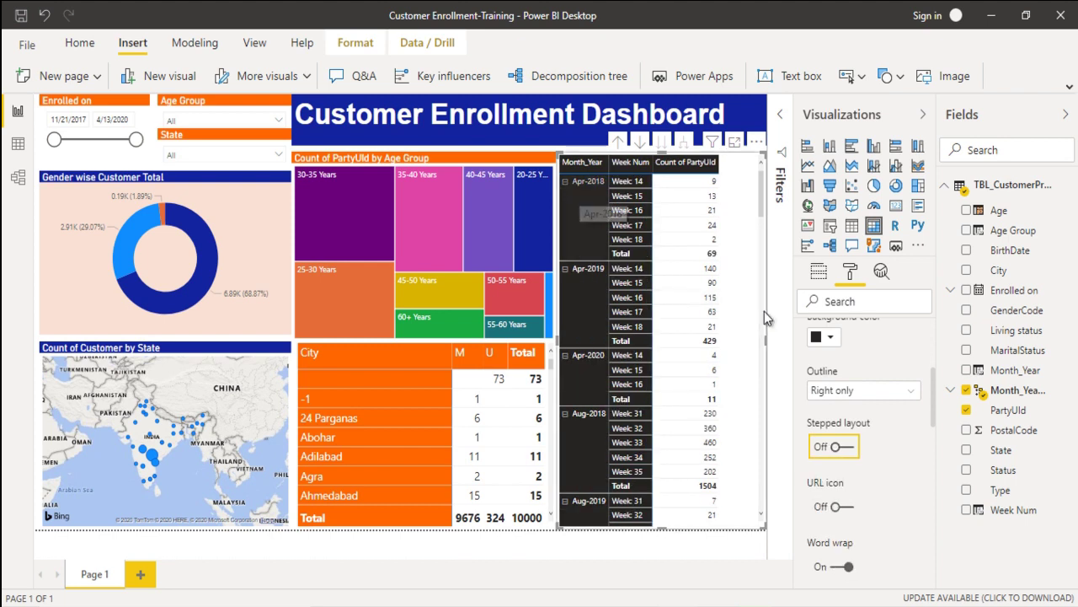
pyautogui.scroll(5, 864, 421)
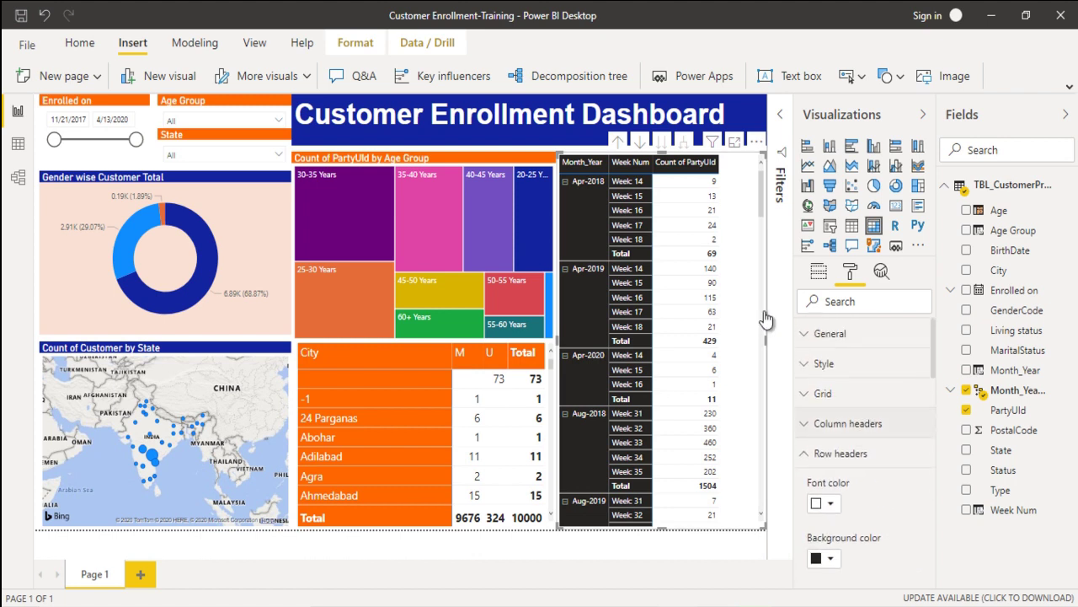
pyautogui.press('Return')
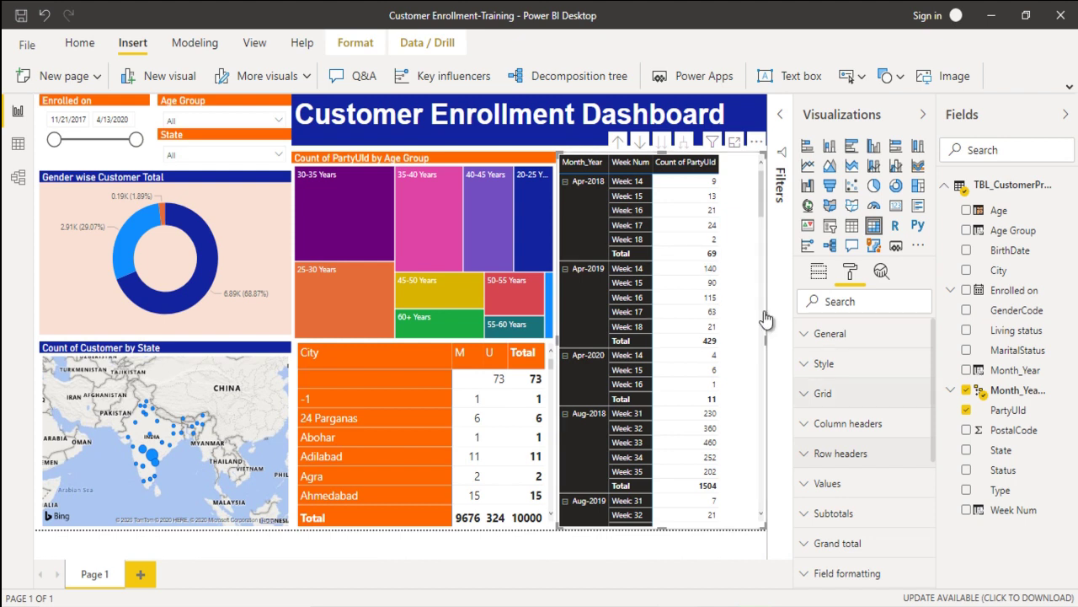
# Step: Increase the Month_Year matrix grid text size to 12 pt
pyautogui.press('Return')
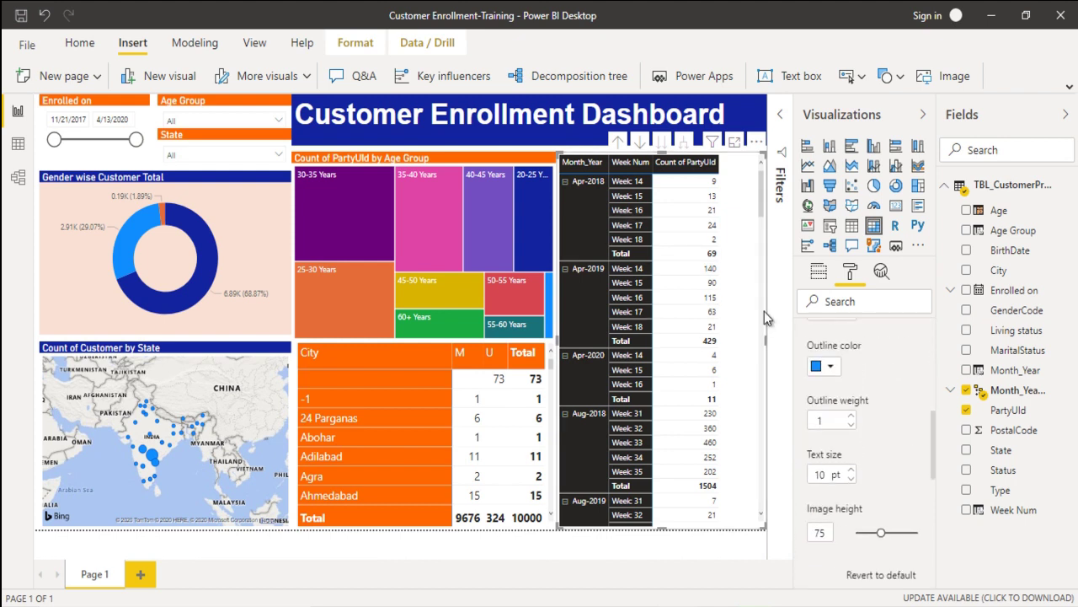
pyautogui.press('Up')
pyautogui.press('Up')
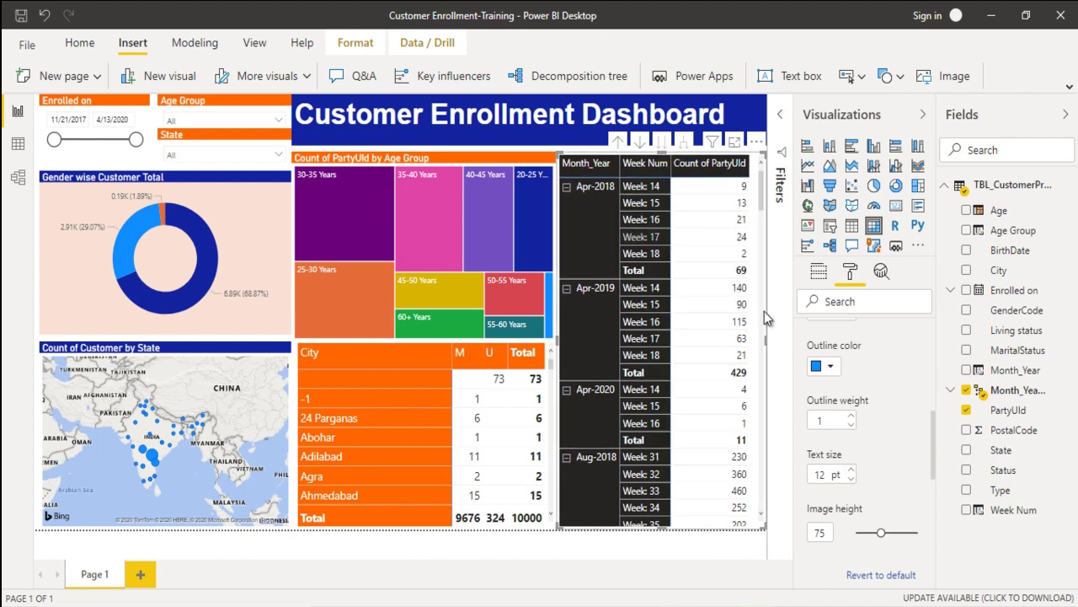
pyautogui.scroll(-1, 765, 318)
pyautogui.scroll(-3, 765, 318)
pyautogui.scroll(-2, 765, 318)
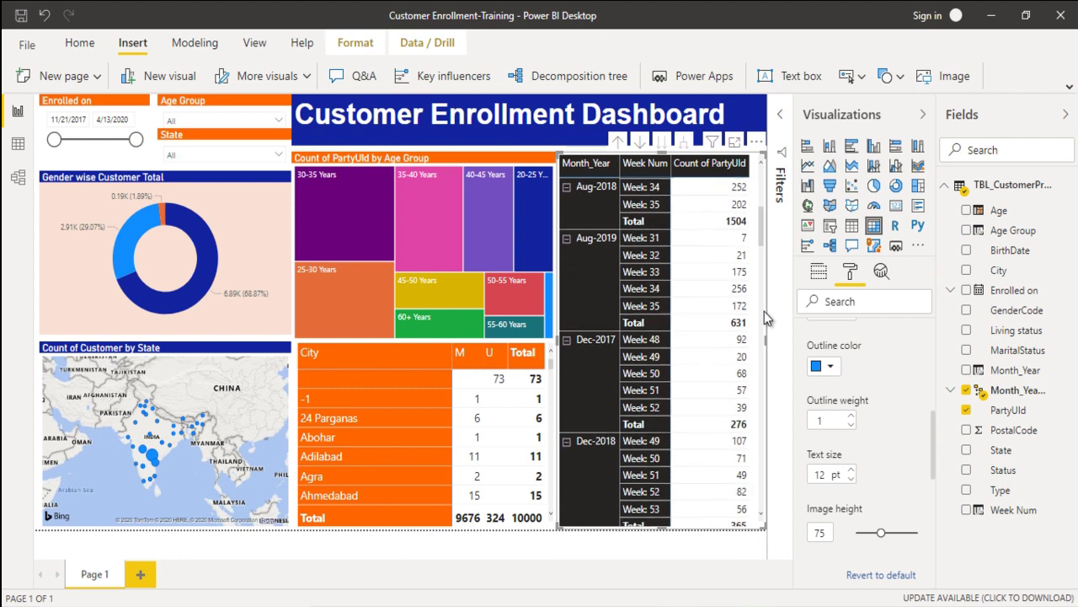
pyautogui.scroll(5, 765, 319)
pyautogui.scroll(1, 764, 319)
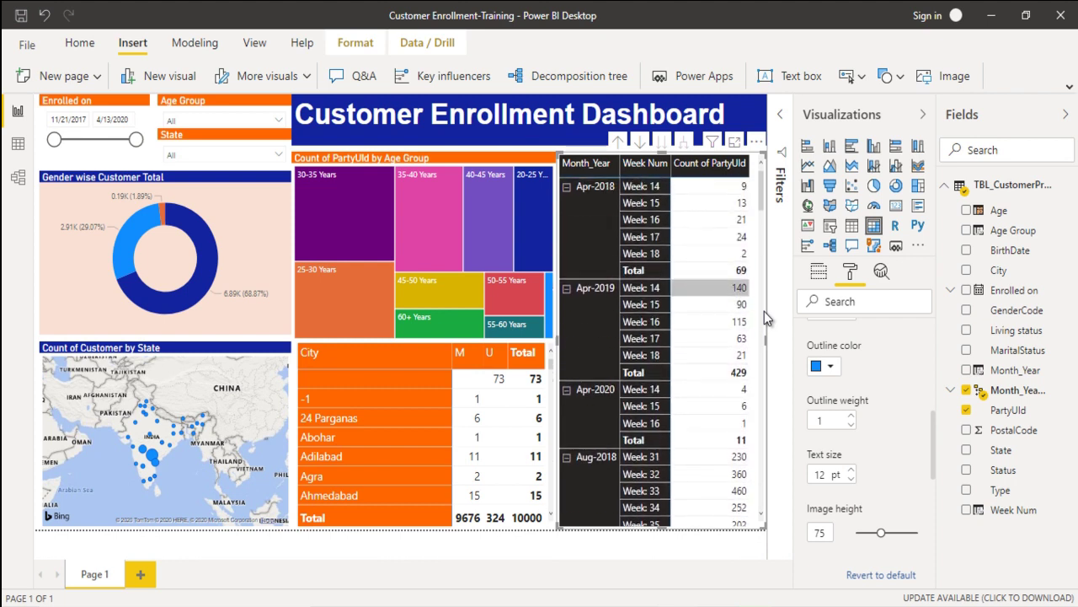
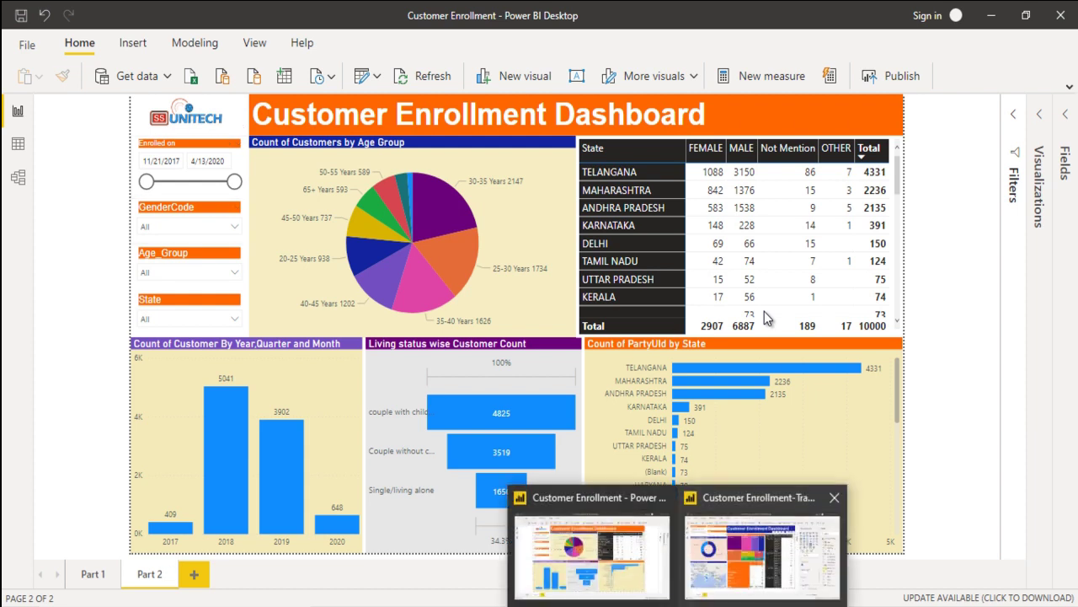
# Step: Switch to the Customer Enrollment-Training report, which shows an empty Page 2
pyautogui.hotkey('alt', 'Tab')
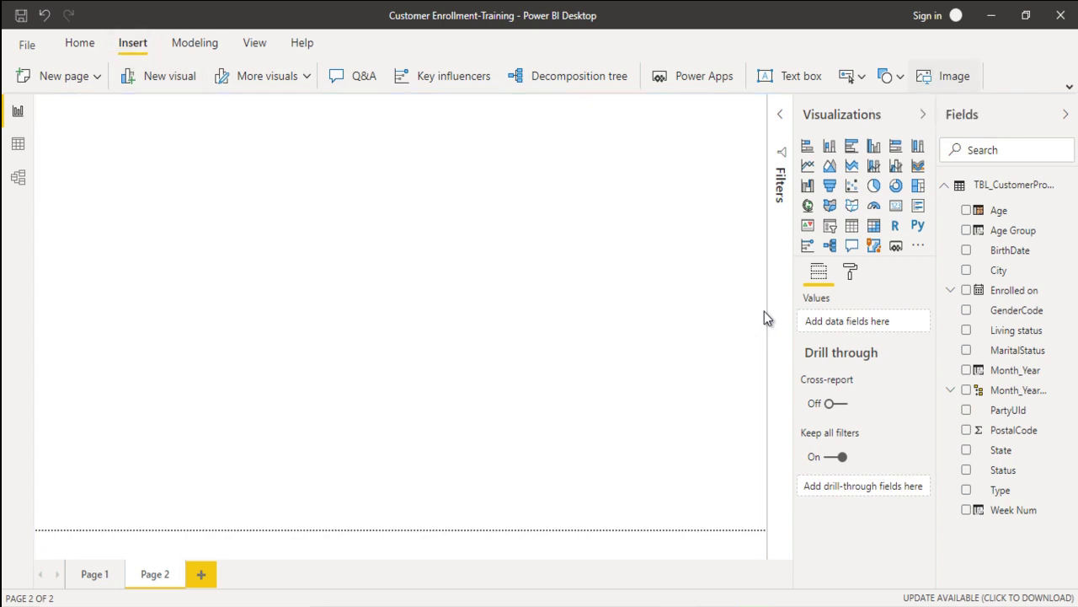
# Step: Insert the ssu.png logo on Page 2 and add an empty slicer below it
pyautogui.click(179, 151)
pyautogui.press('Return')
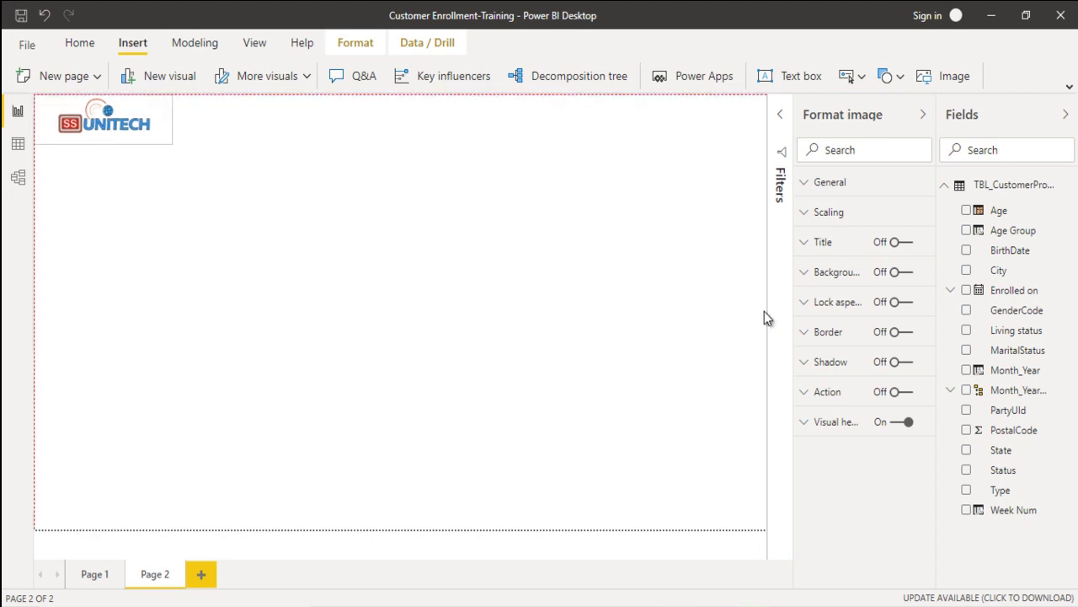
pyautogui.click(766, 317)
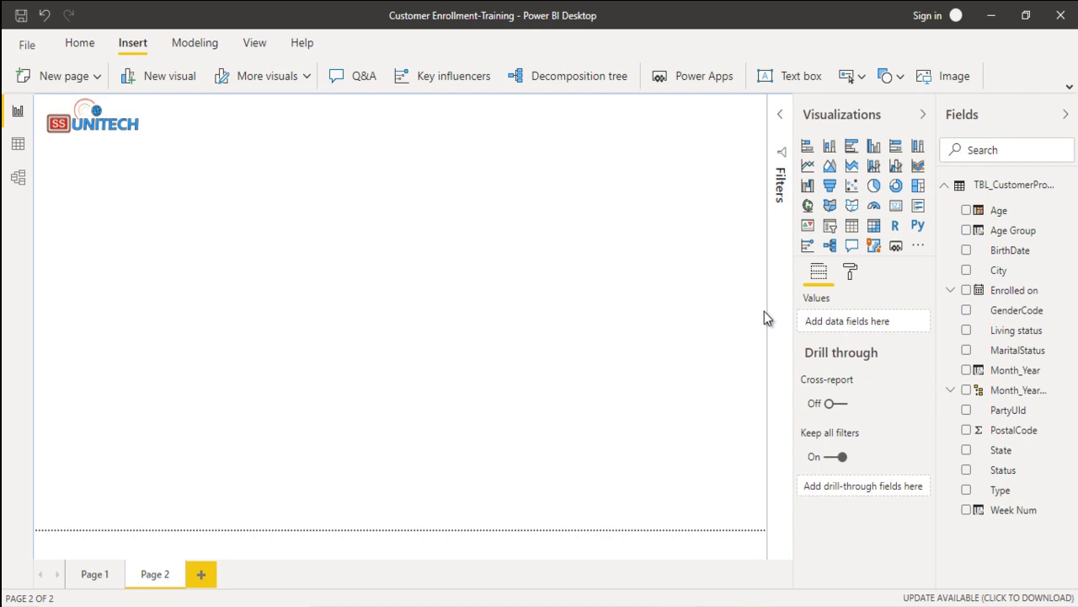
pyautogui.click(830, 225)
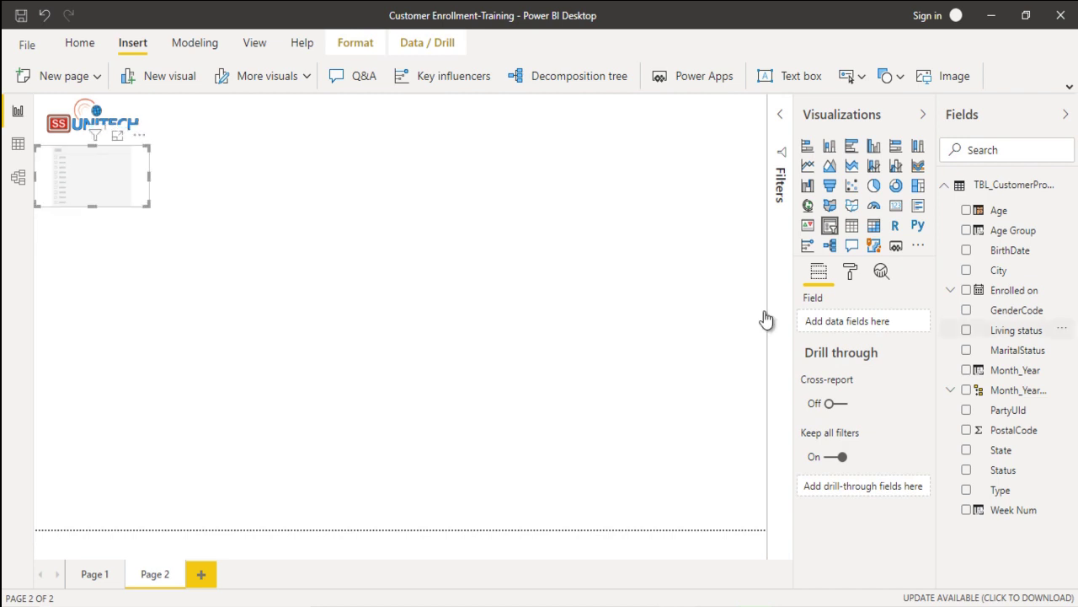
# Step: Make the slicer filter by Enrolled on, hide its header, and title it 'Enroll On'
pyautogui.moveTo(765, 319); pyautogui.dragTo(766, 319)
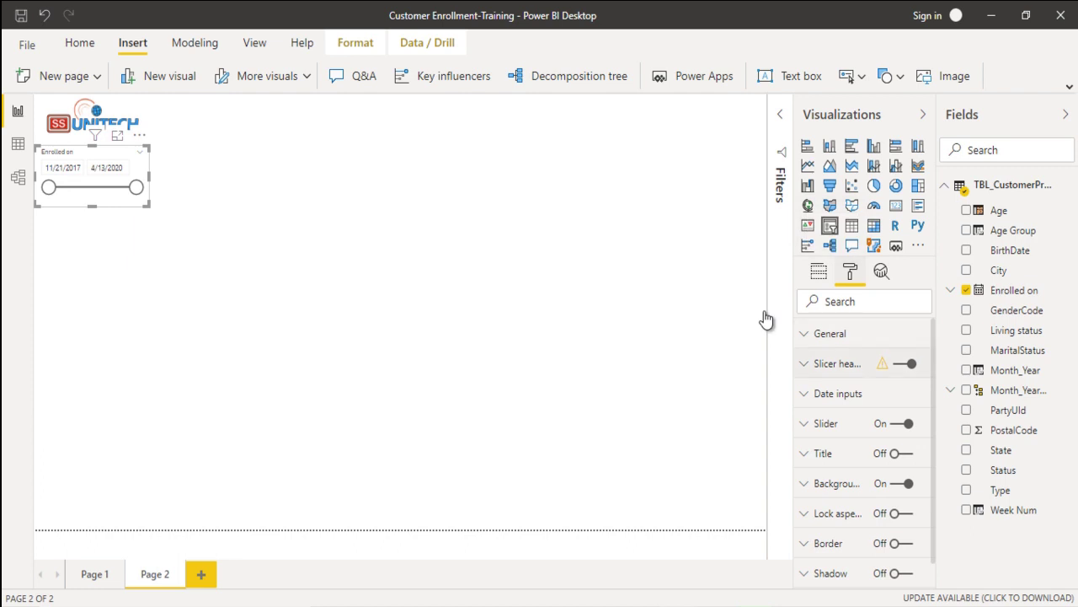
pyautogui.press('space')
pyautogui.press('Tab')
pyautogui.press('Tab')
pyautogui.press('space')
pyautogui.press('Tab')
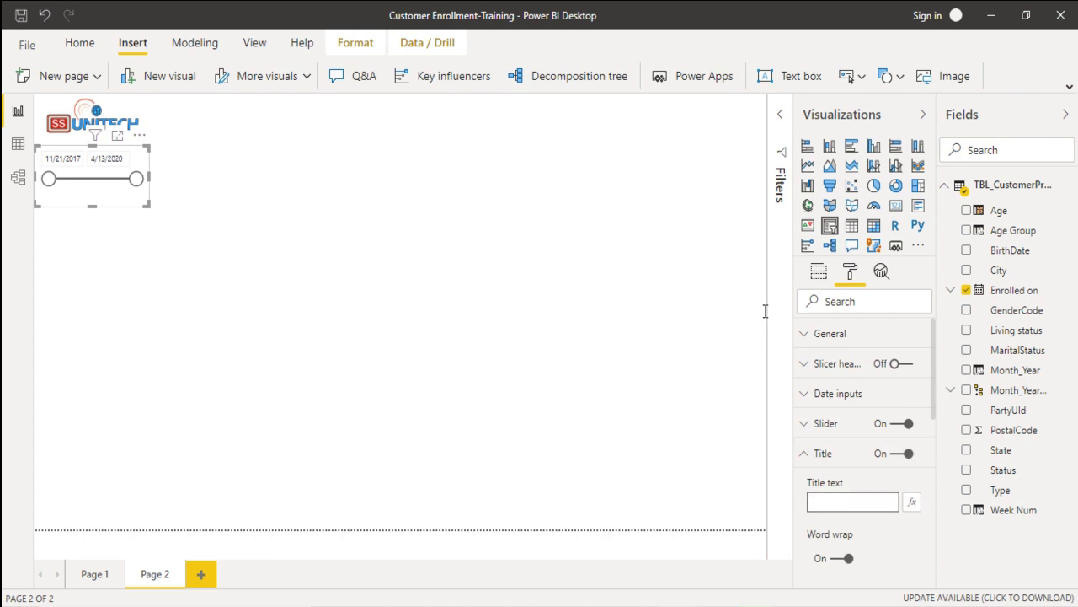
pyautogui.write('Enroll On')
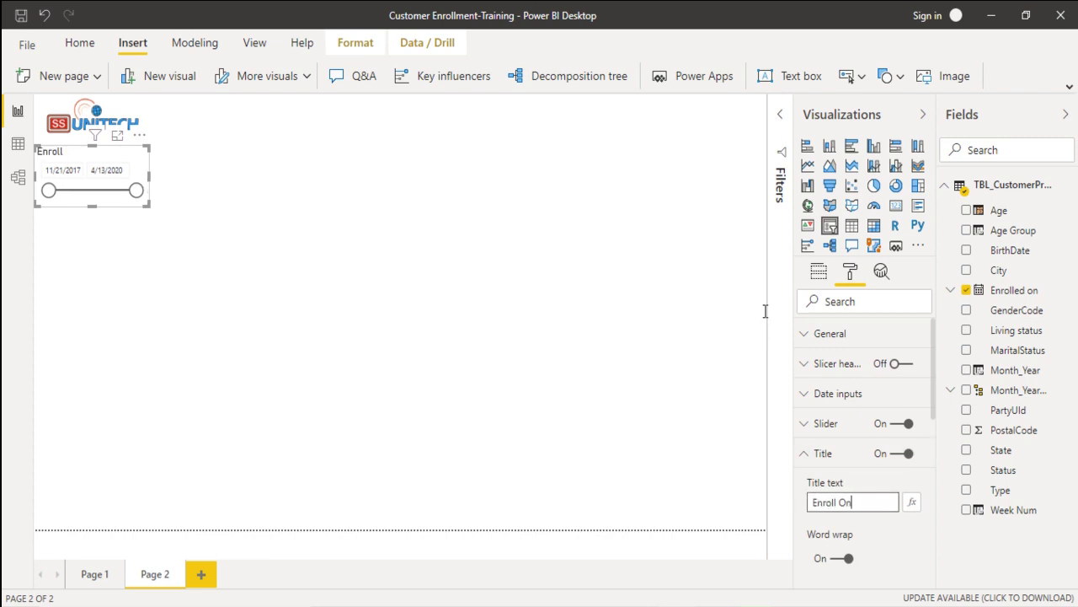
# Step: Give the Enroll On title white text on orange, then paste a copy just below
pyautogui.scroll(-3, 764, 310)
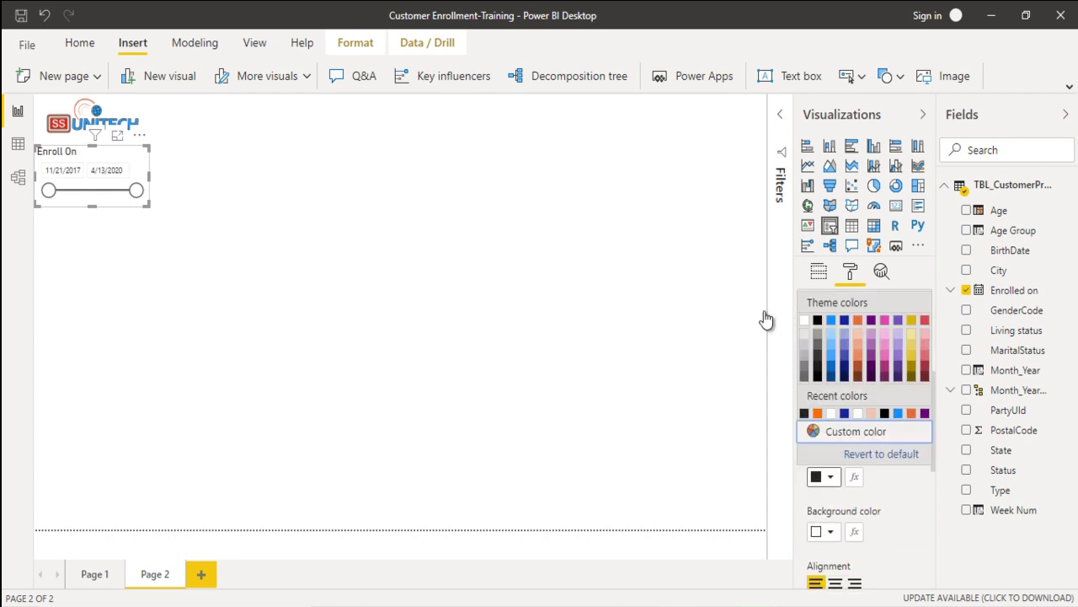
pyautogui.click(804, 319)
pyautogui.click(824, 531)
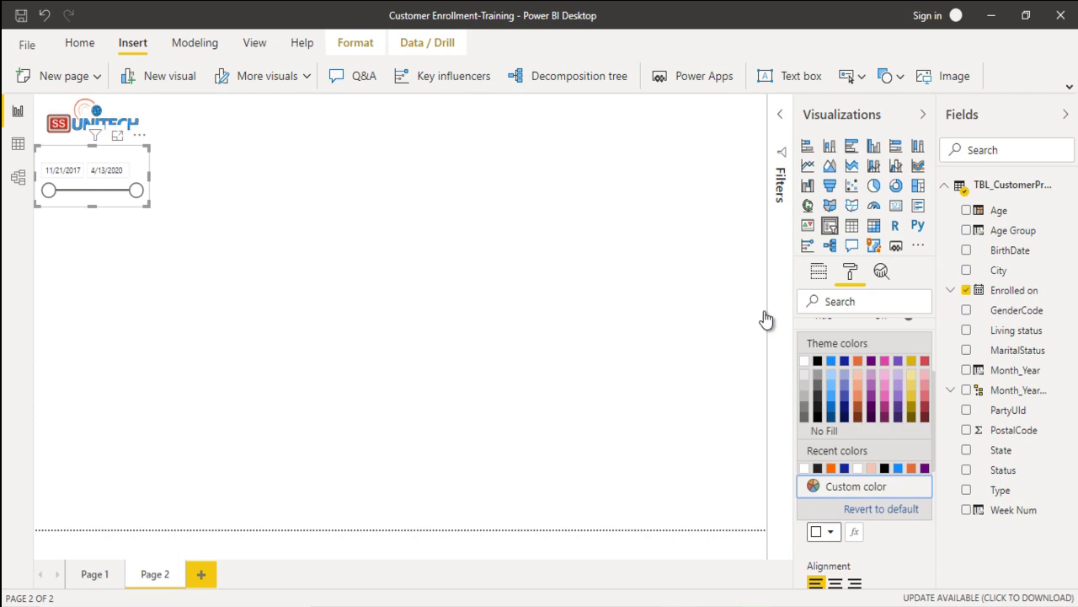
pyautogui.click(831, 468)
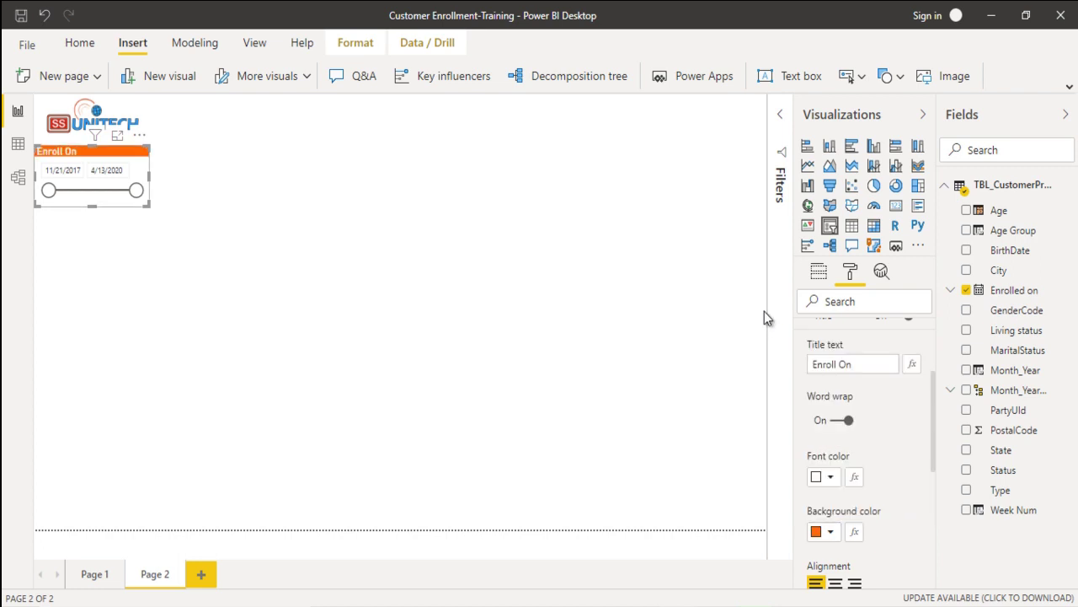
pyautogui.hotkey('ctrl', 'c')
pyautogui.hotkey('ctrl', 'v')
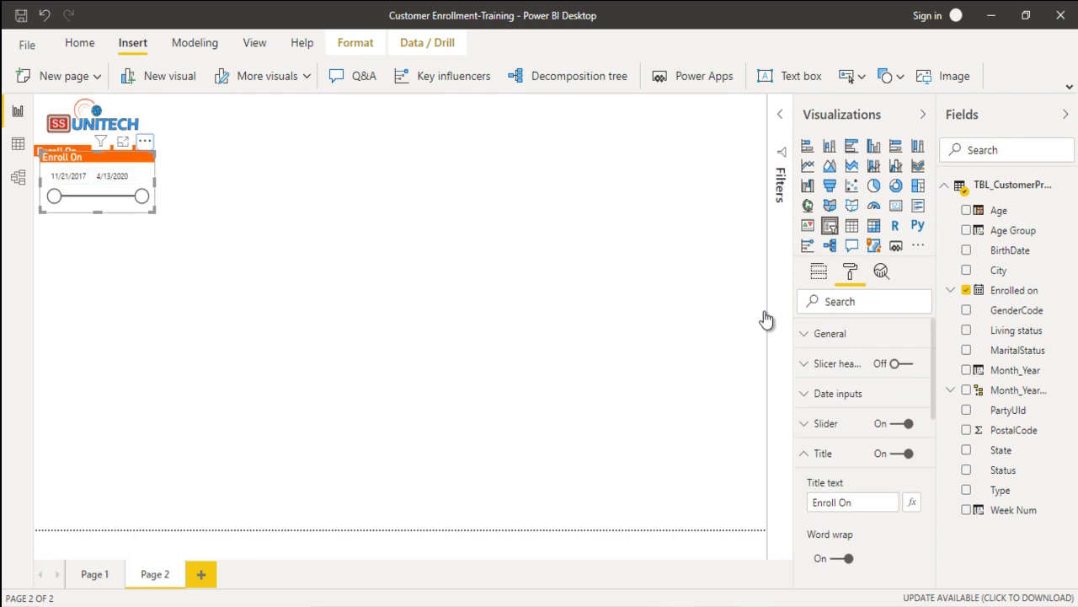
pyautogui.press('Down')
pyautogui.press('Down')
pyautogui.press('Down')
pyautogui.press('Down')
pyautogui.press('Down')
pyautogui.press('Down')
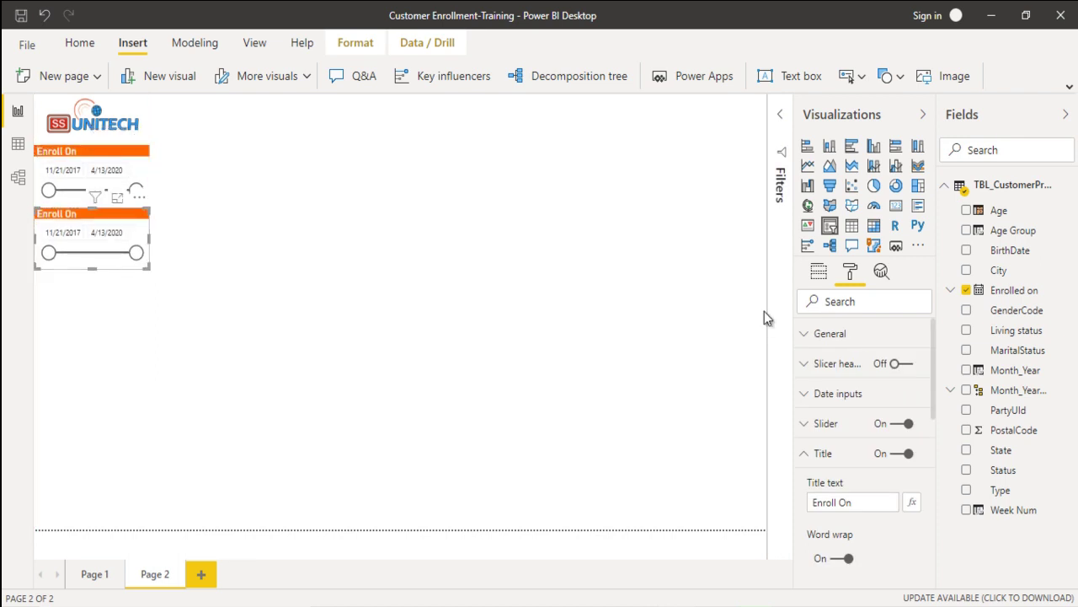
# Step: Switch the copied slicer from Enrolled on to Age Group in dropdown style
pyautogui.moveTo(1013, 230); pyautogui.dragTo(830, 318)
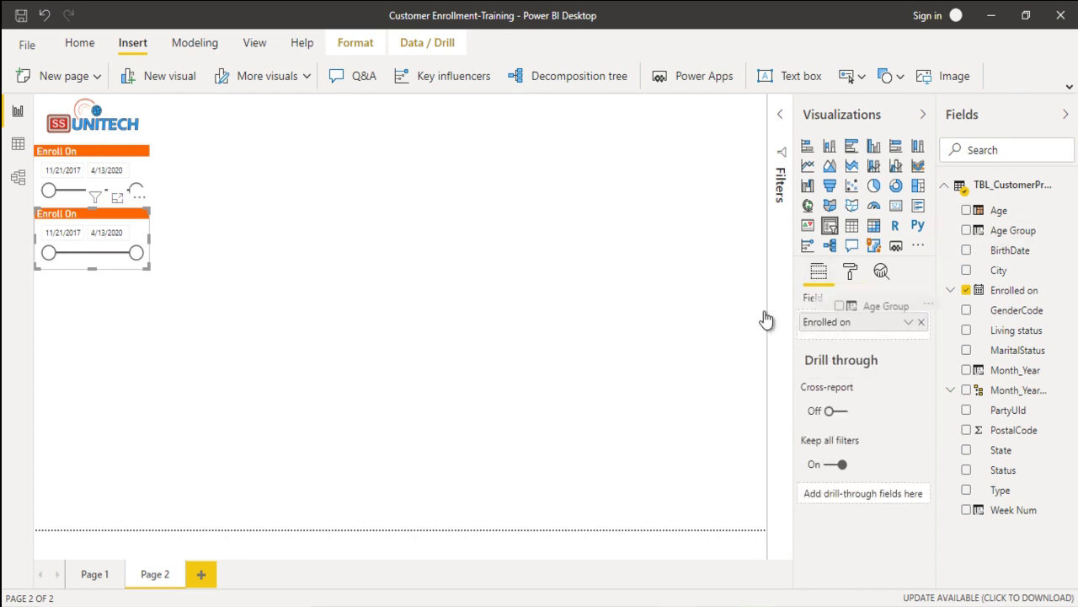
pyautogui.click(921, 342)
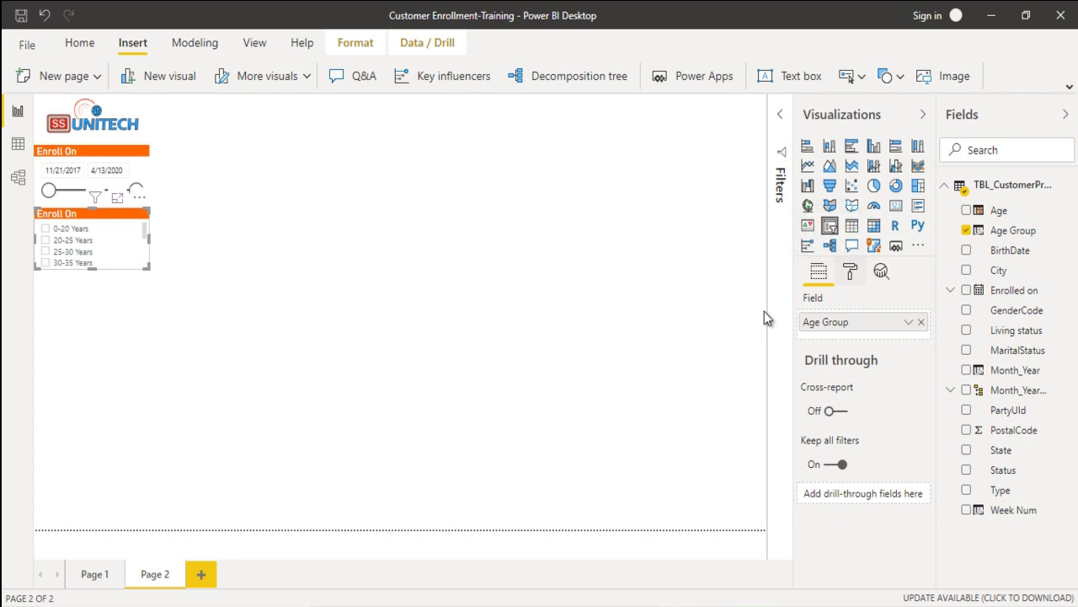
pyautogui.click(850, 270)
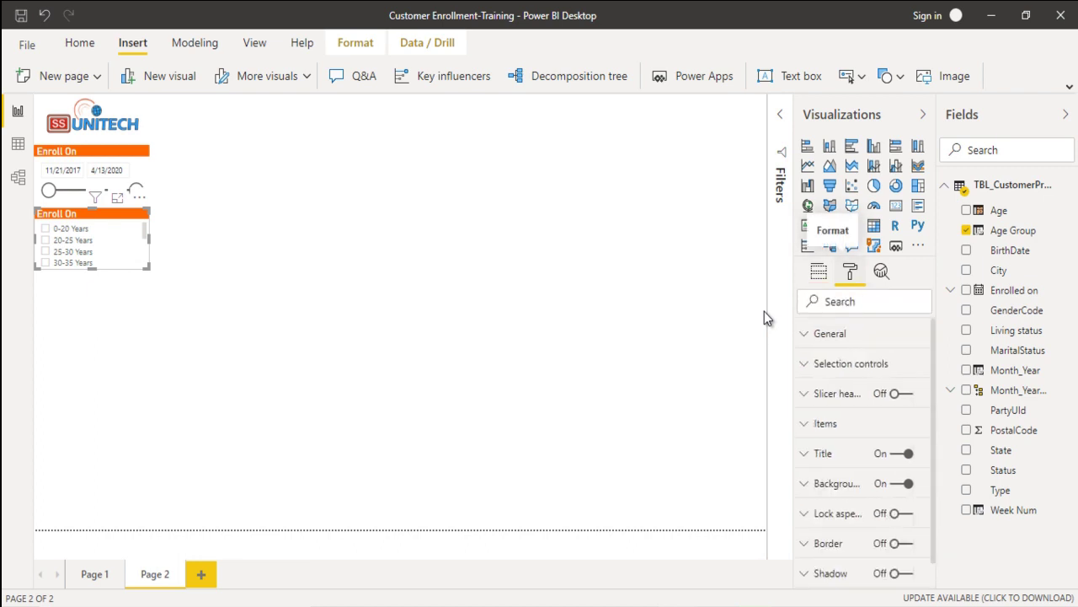
pyautogui.press('Tab')
pyautogui.press('space')
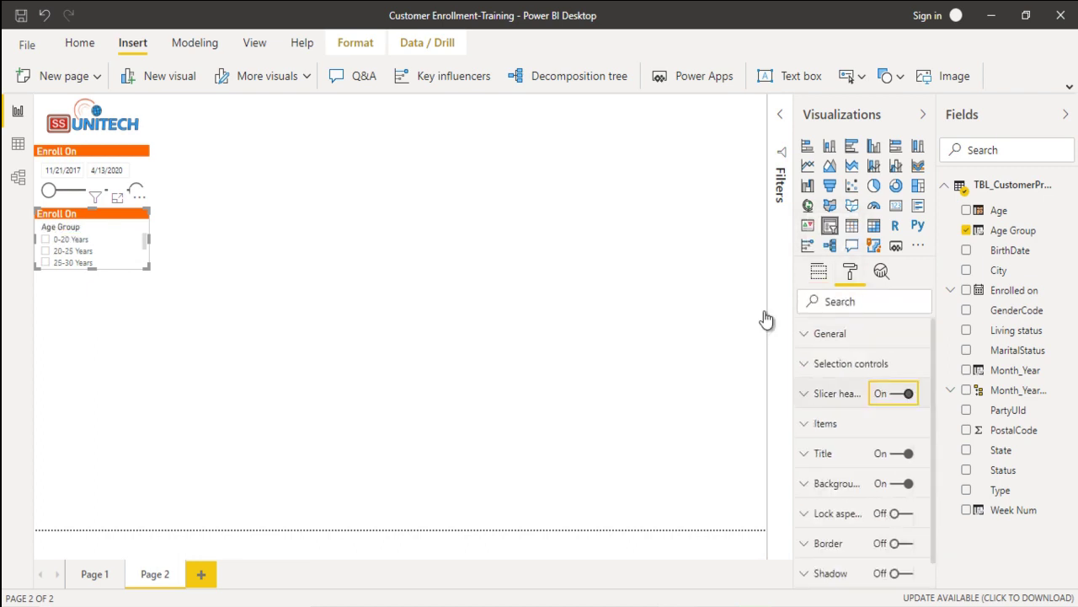
pyautogui.press('Return')
pyautogui.press('Down')
pyautogui.press('Return')
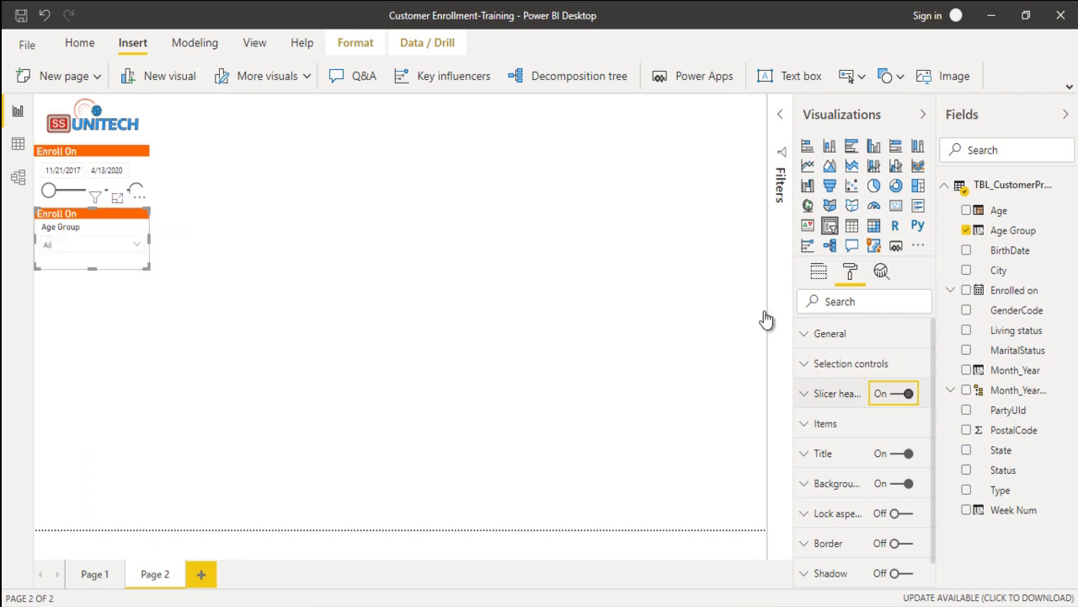
# Step: Hide the header, retitle the slicer 'Age Group', and position its duplicate below it
pyautogui.press('space')
pyautogui.press('Tab')
pyautogui.press('Tab')
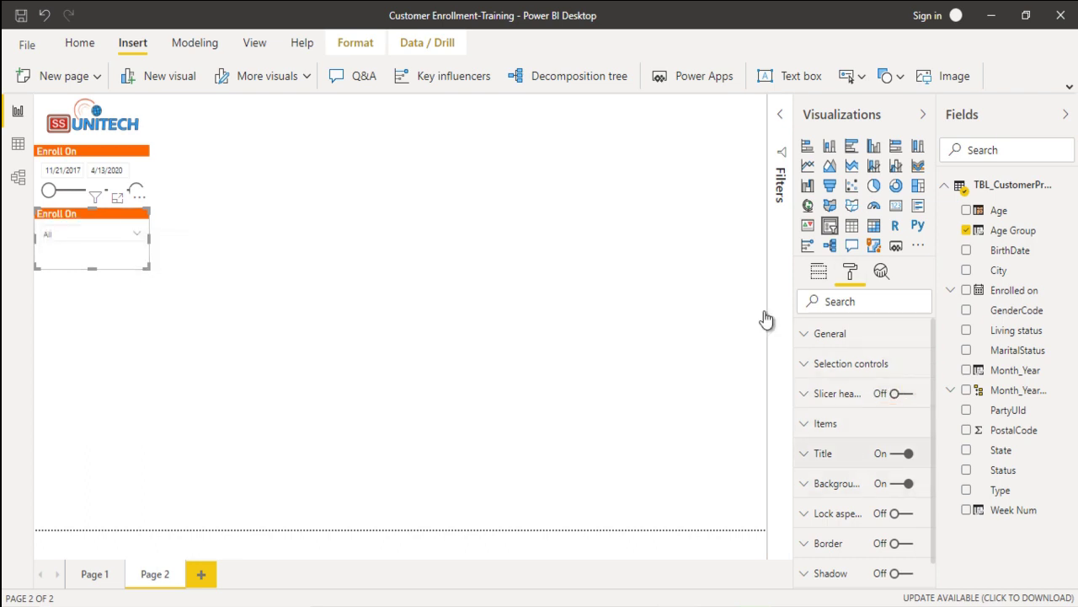
pyautogui.press('Return')
pyautogui.press('Tab')
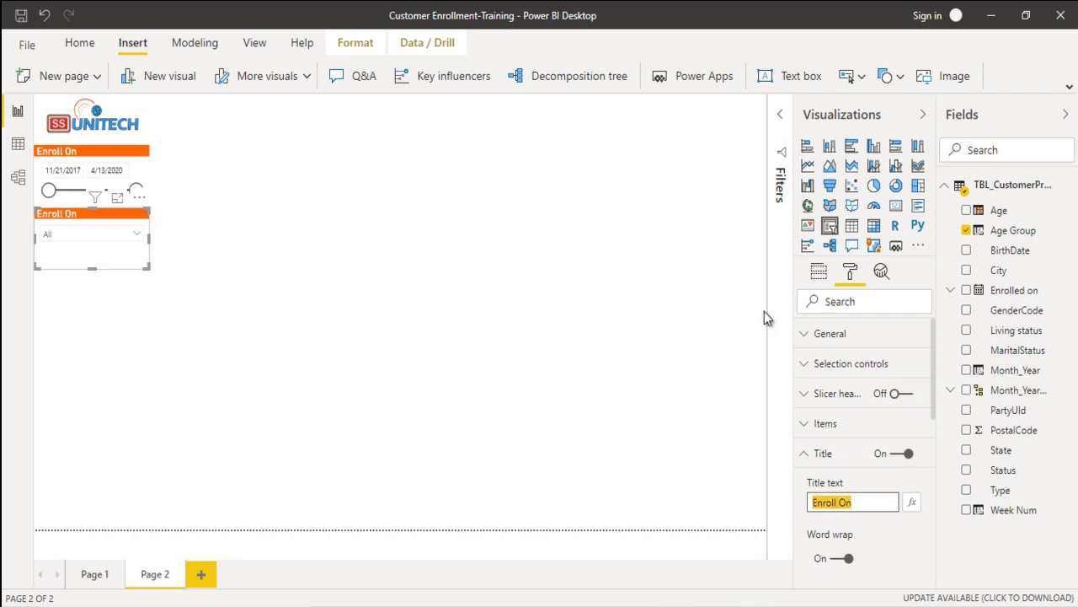
pyautogui.write('Age Group')
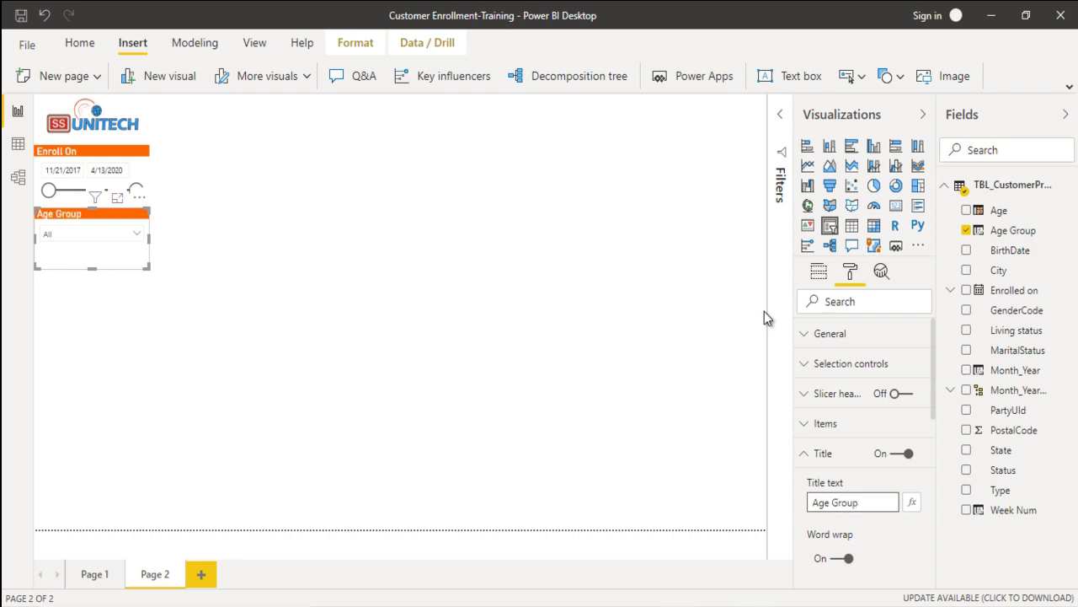
pyautogui.click(765, 318)
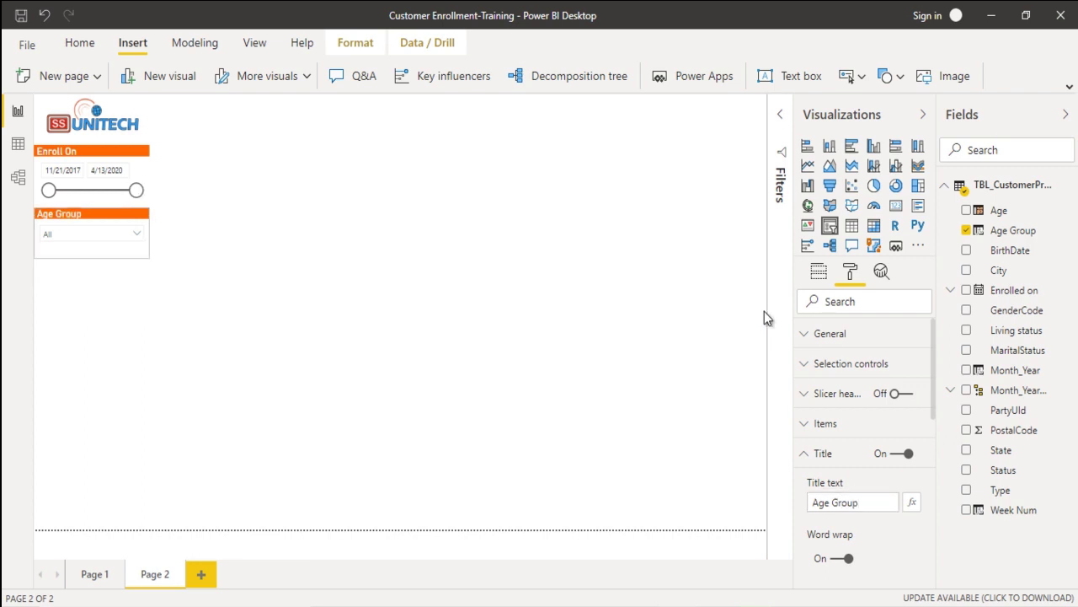
pyautogui.click(84, 226)
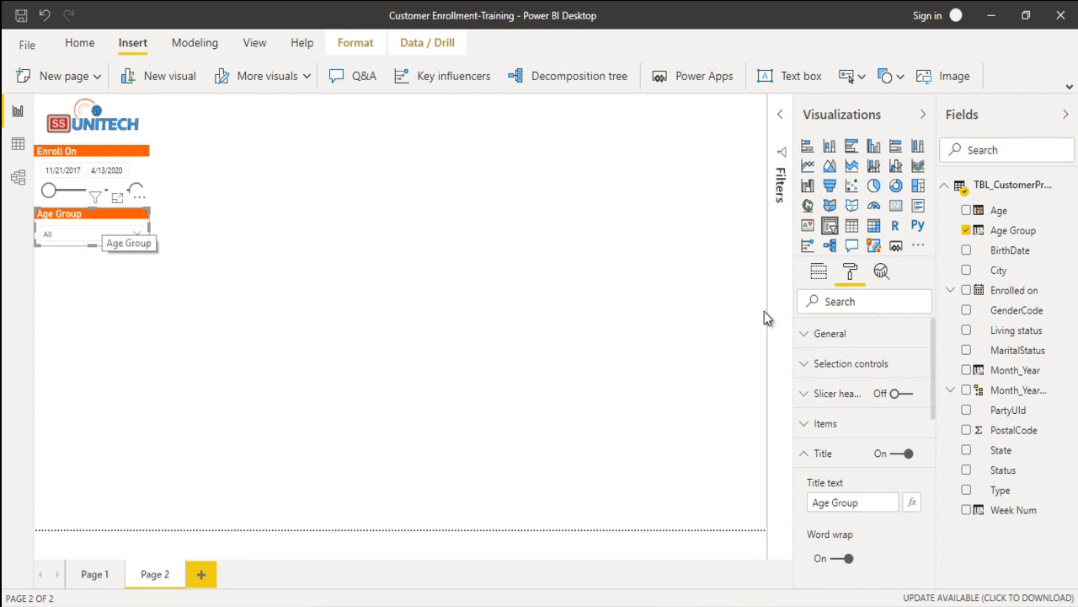
pyautogui.moveTo(84, 225); pyautogui.dragTo(88, 271)
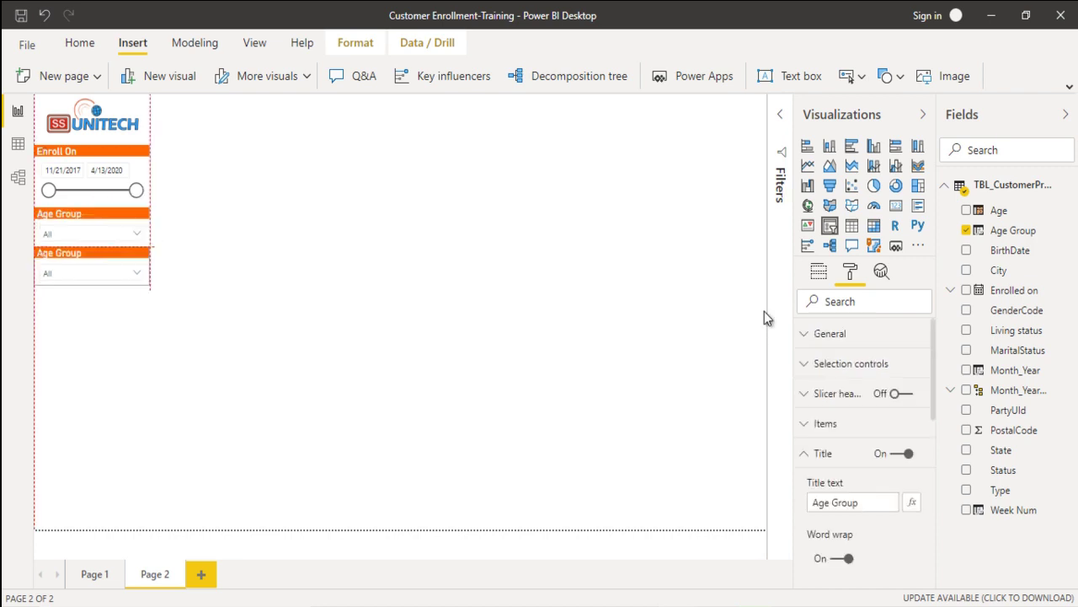
# Step: Change the third slicer from Age Group to GenderCode and title it 'Gender'
pyautogui.press('Down')
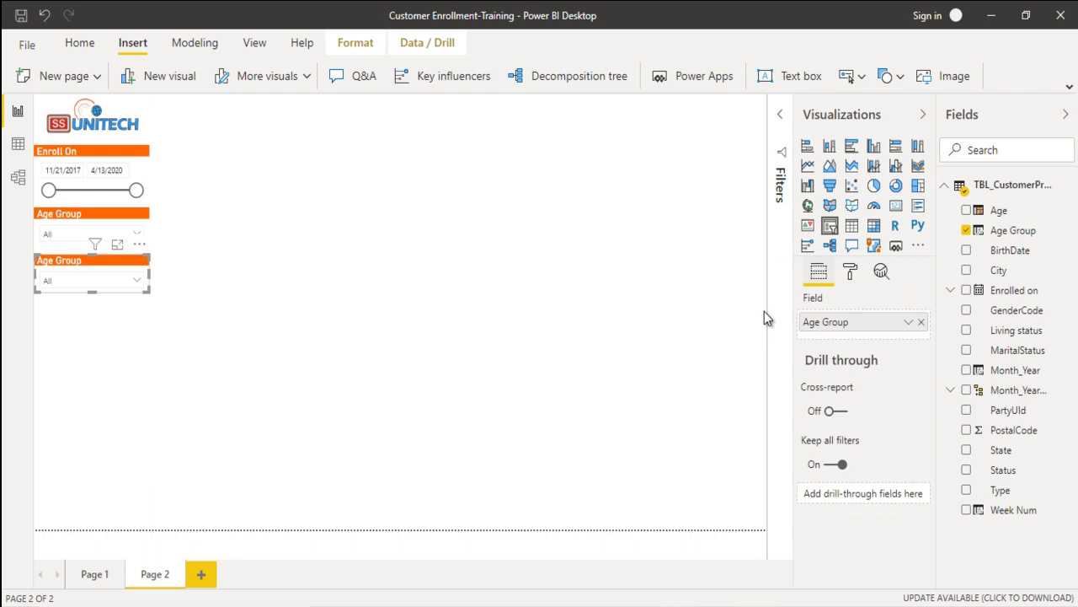
pyautogui.moveTo(1017, 310); pyautogui.dragTo(851, 319)
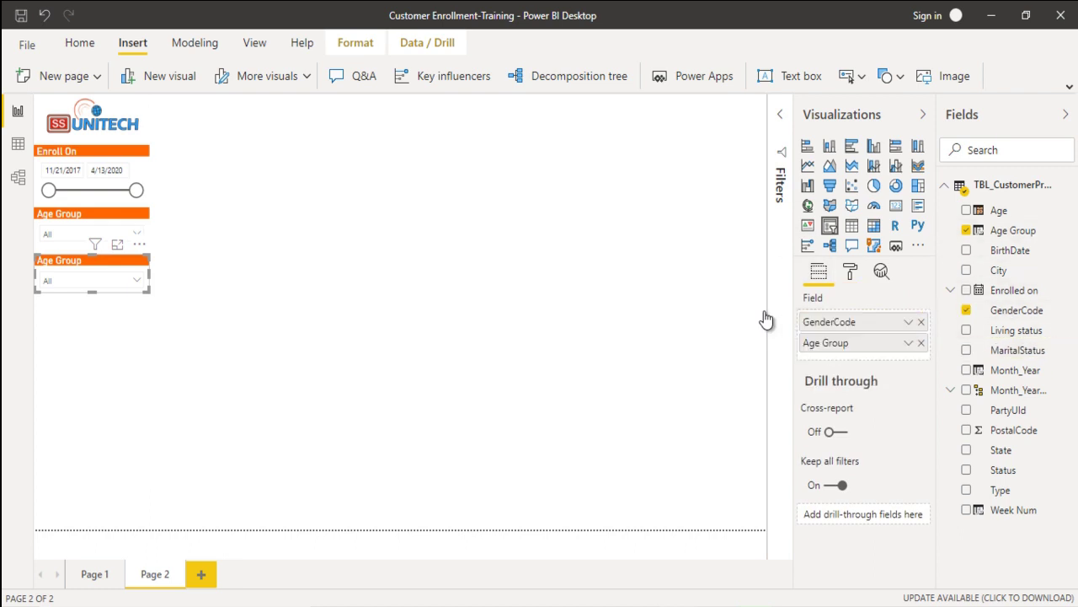
pyautogui.moveTo(765, 318); pyautogui.dragTo(767, 317)
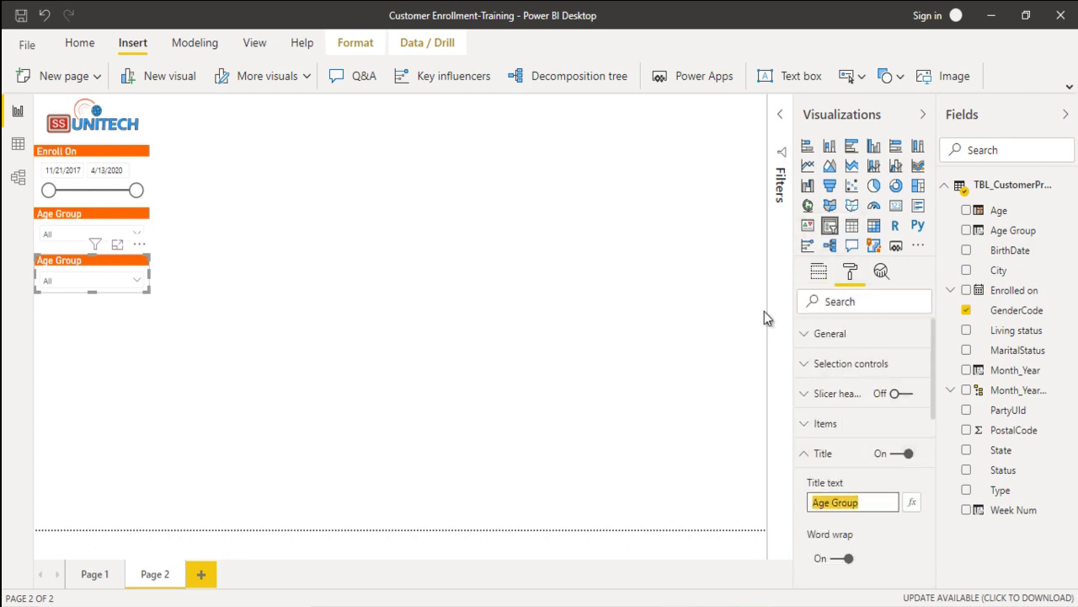
pyautogui.write('Gen')
pyautogui.write('der')
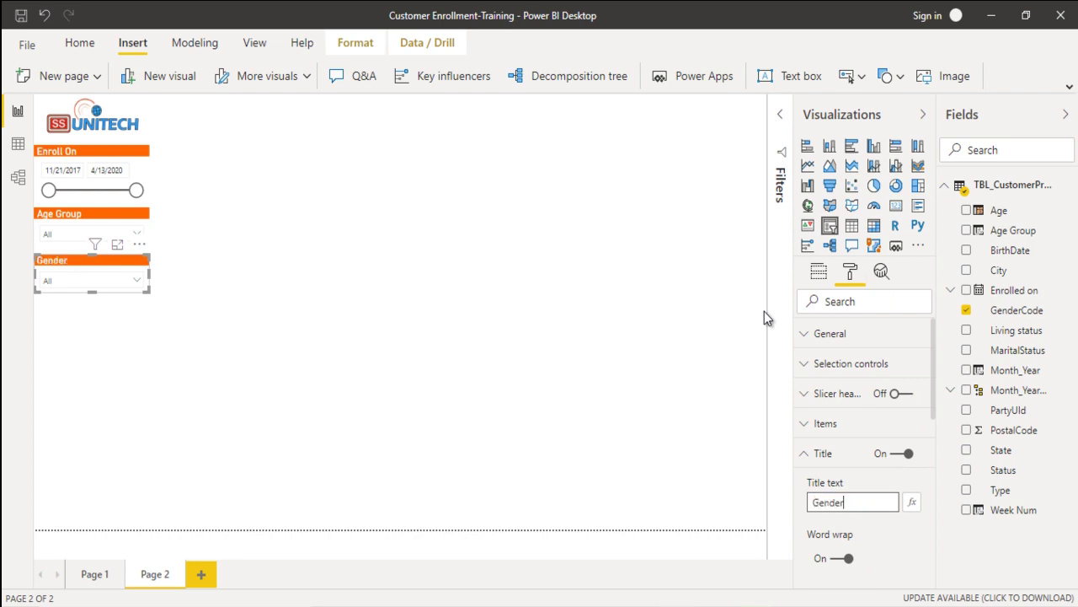
pyautogui.press('Return')
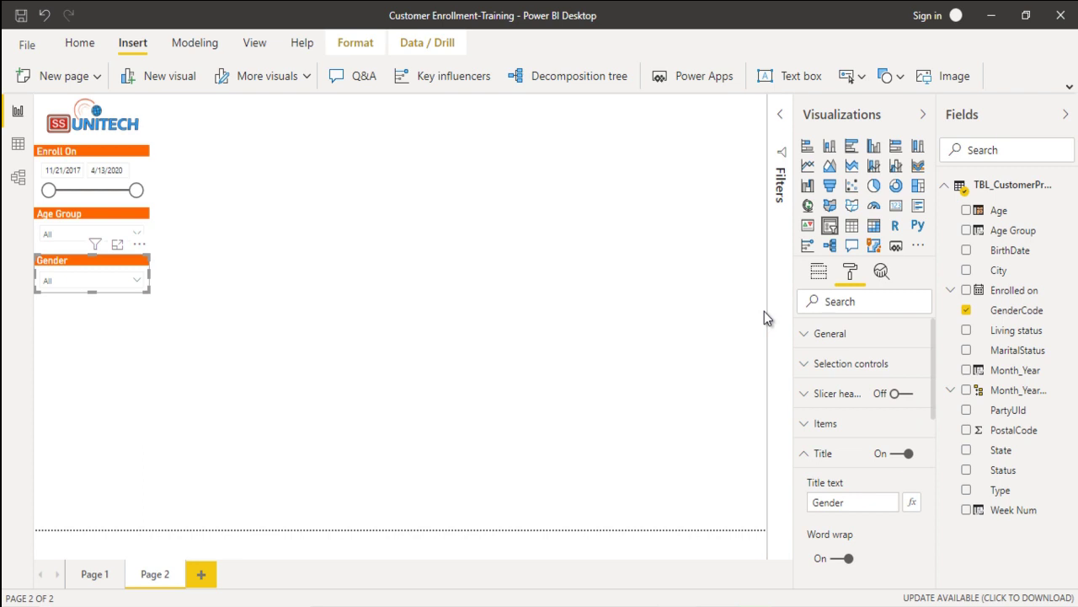
# Step: Duplicate the Gender slicer and place the copy directly below the original
pyautogui.hotkey('ctrl', 'c')
pyautogui.hotkey('ctrl', 'v')
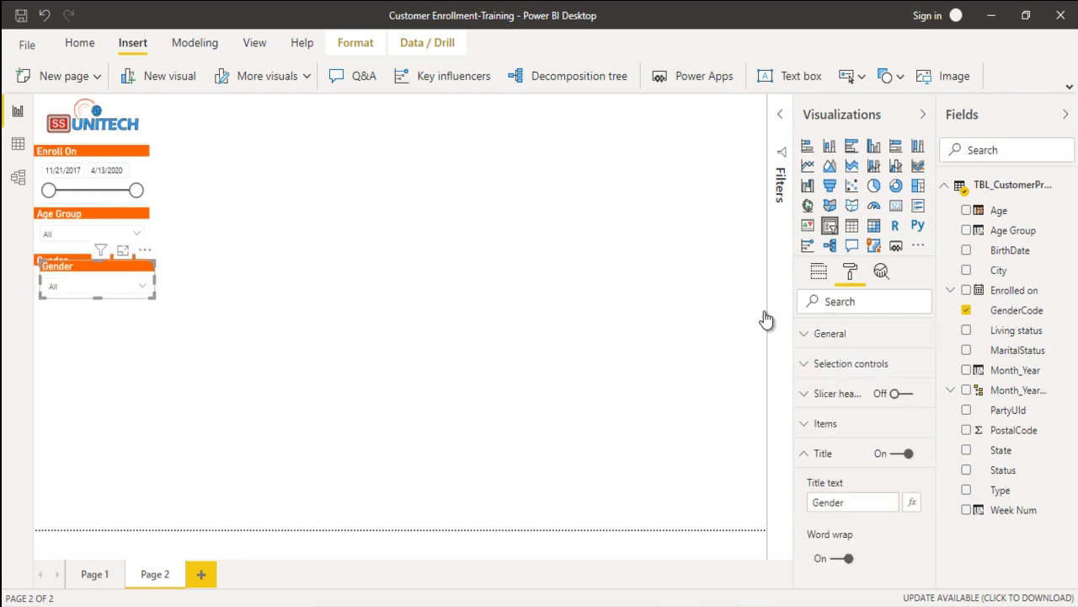
pyautogui.press('Down')
pyautogui.press('Down')
pyautogui.press('Down')
pyautogui.press('Down')
pyautogui.press('Down')
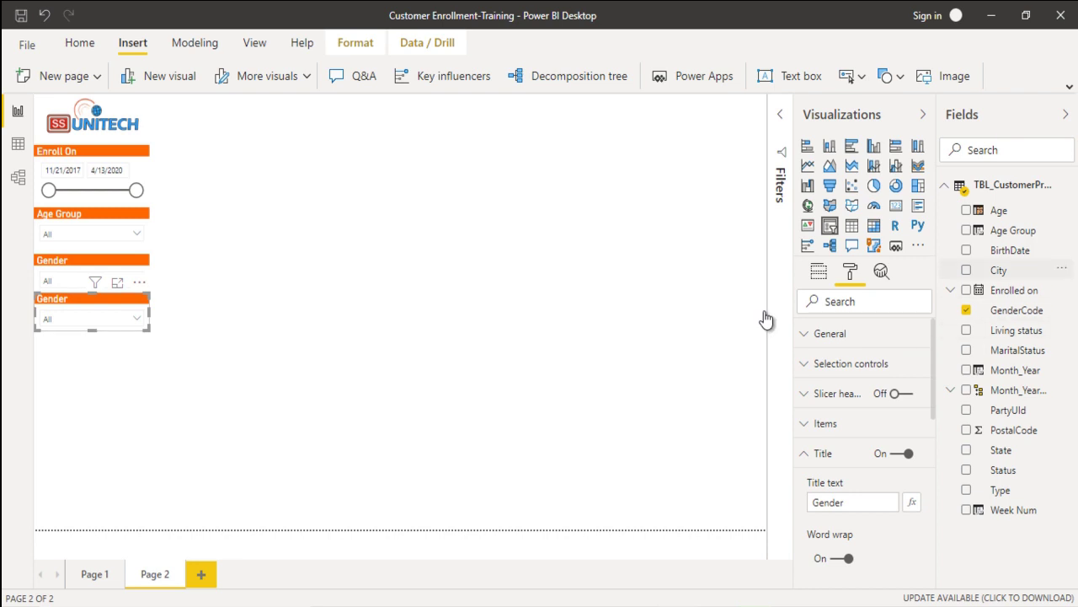
pyautogui.moveTo(1001, 450); pyautogui.dragTo(1003, 447)
pyautogui.click(818, 270)
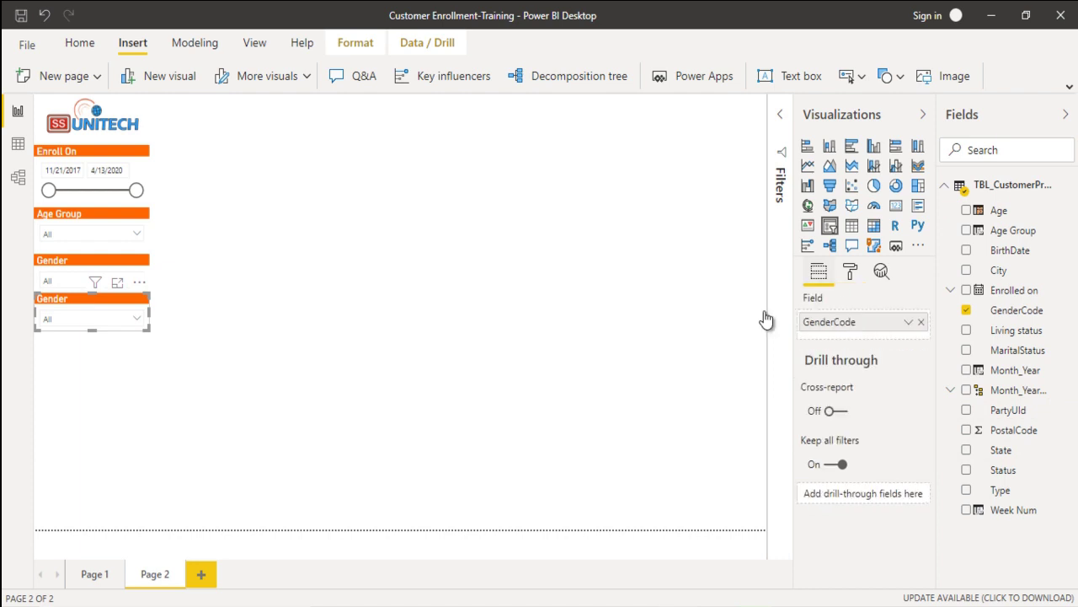
# Step: Switch the copied slicer from GenderCode to State, title it 'State', and insert a text box
pyautogui.click(921, 321)
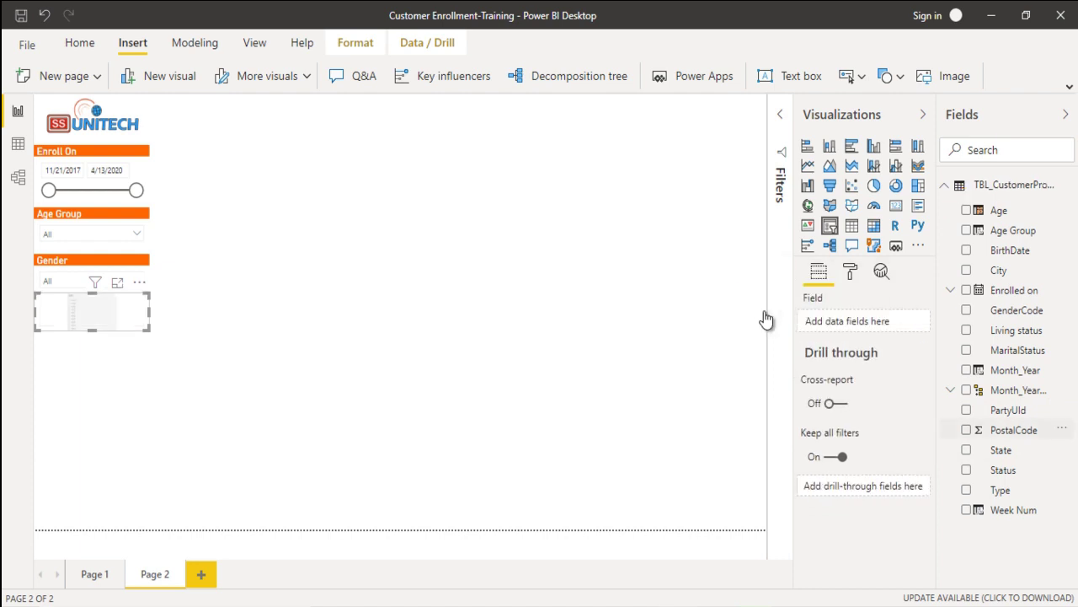
pyautogui.moveTo(1001, 450); pyautogui.dragTo(863, 321)
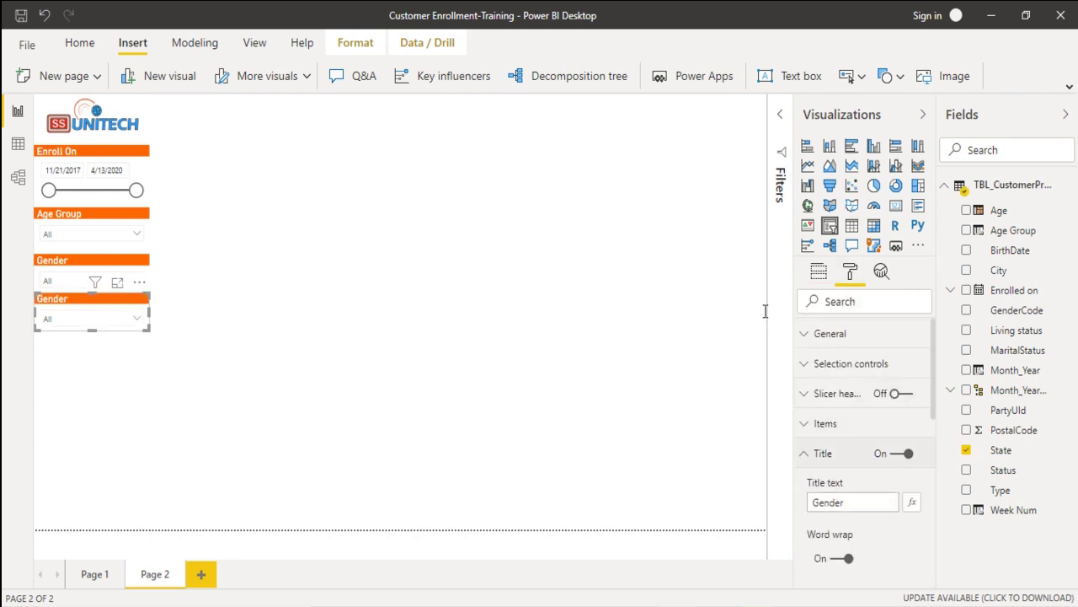
pyautogui.write('State')
pyautogui.click(765, 314)
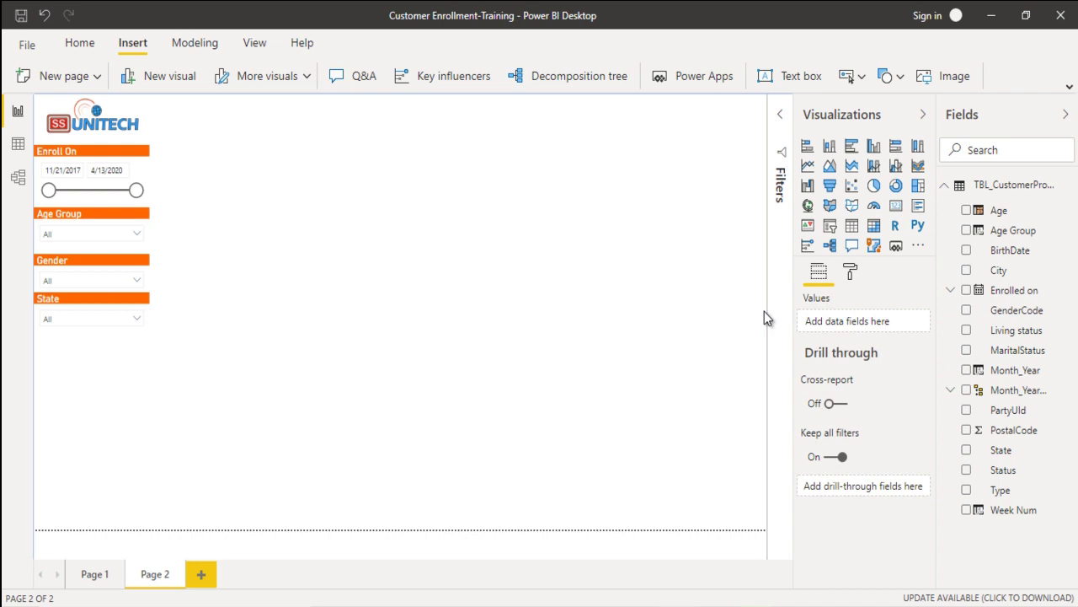
pyautogui.hotkey('alt', 'n')
pyautogui.press('x')
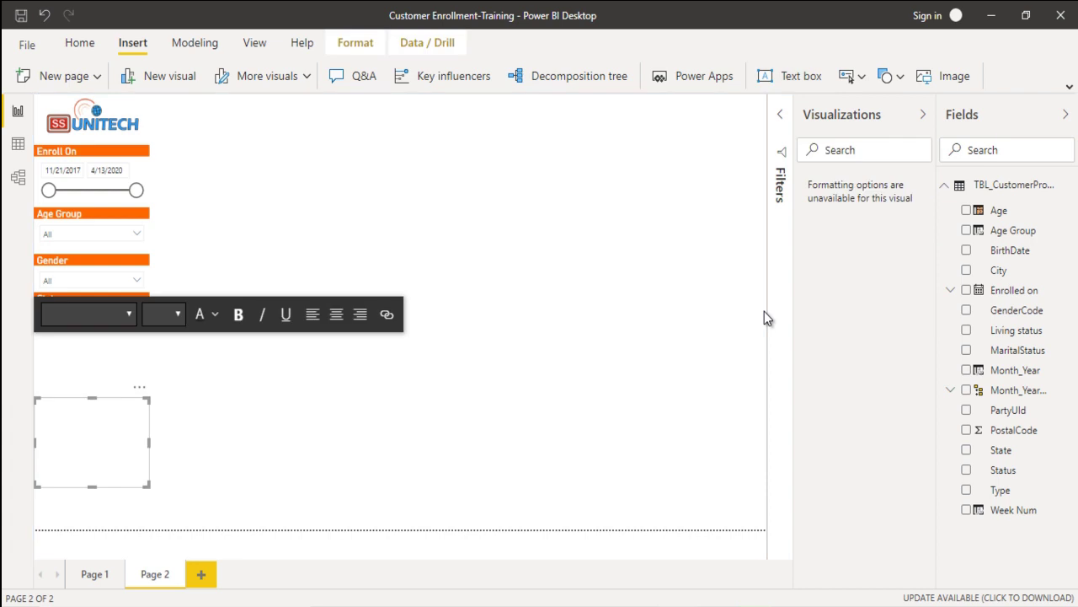
# Step: Stretch the text box across the top reading 'Customer Enrollment Dashboard' in Arial
pyautogui.click(766, 315)
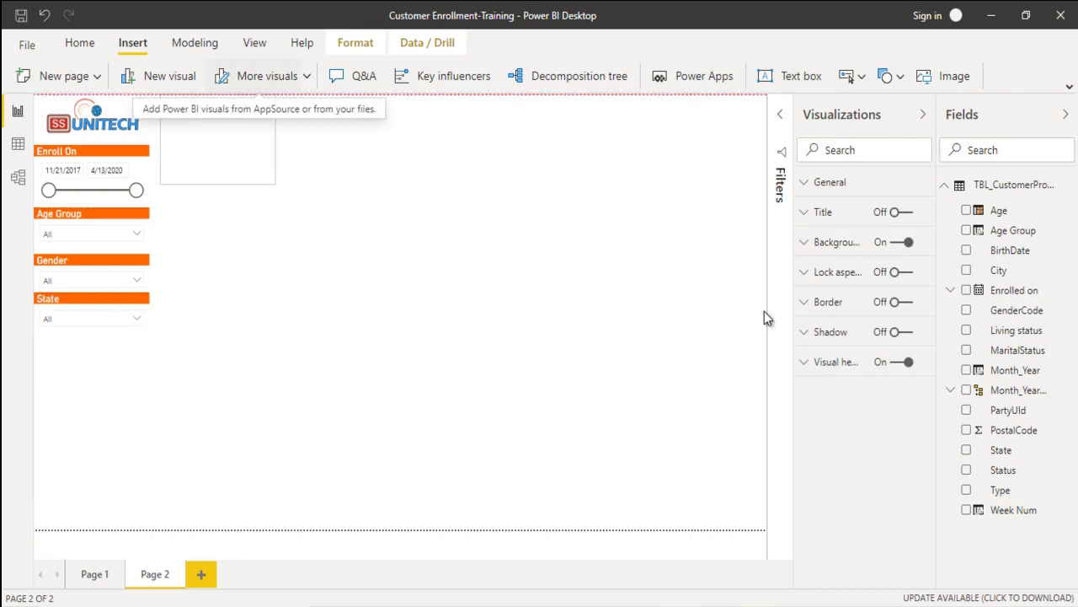
pyautogui.click(765, 311)
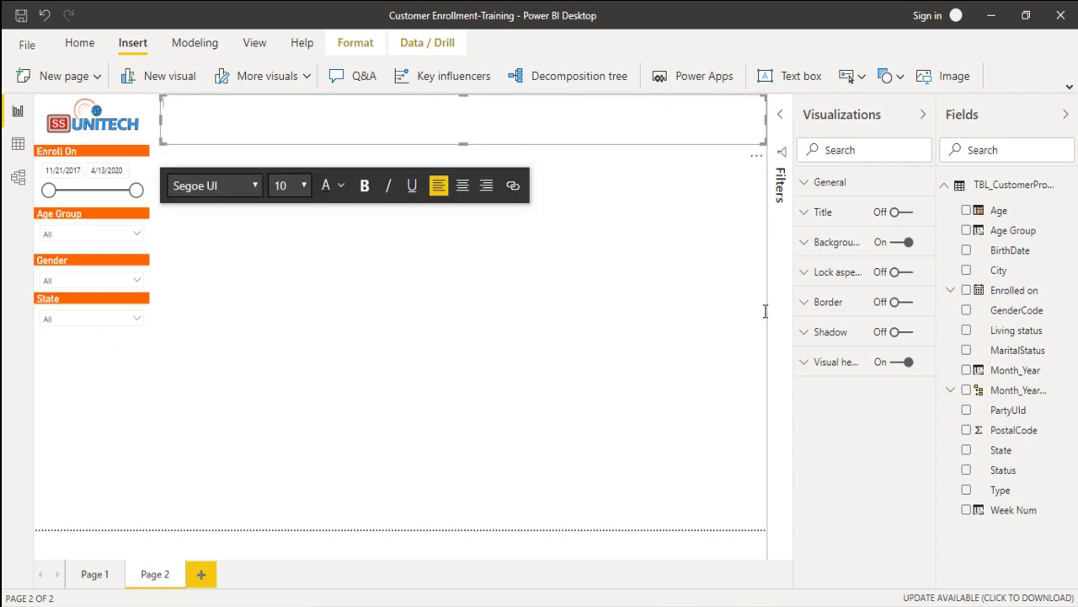
pyautogui.write('Customer Enrollment Dashboard')
pyautogui.hotkey('ctrl', 'a')
pyautogui.press('Tab')
pyautogui.hotkey('alt', 'Down')
pyautogui.press('Home')
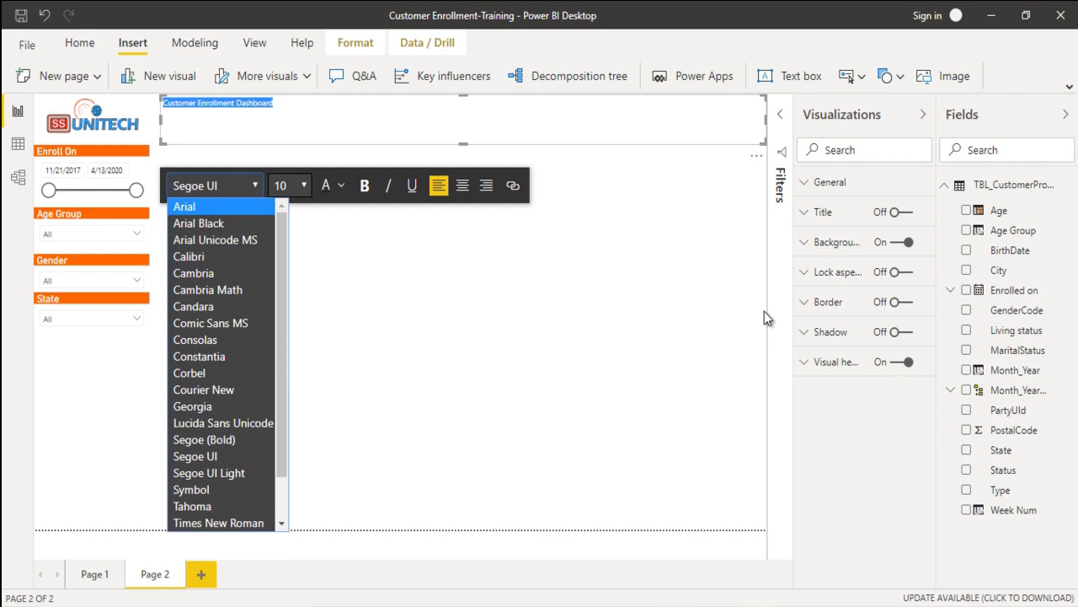
pyautogui.press('Return')
# Step: Make the banner title size 40, bold and white
pyautogui.press('Tab')
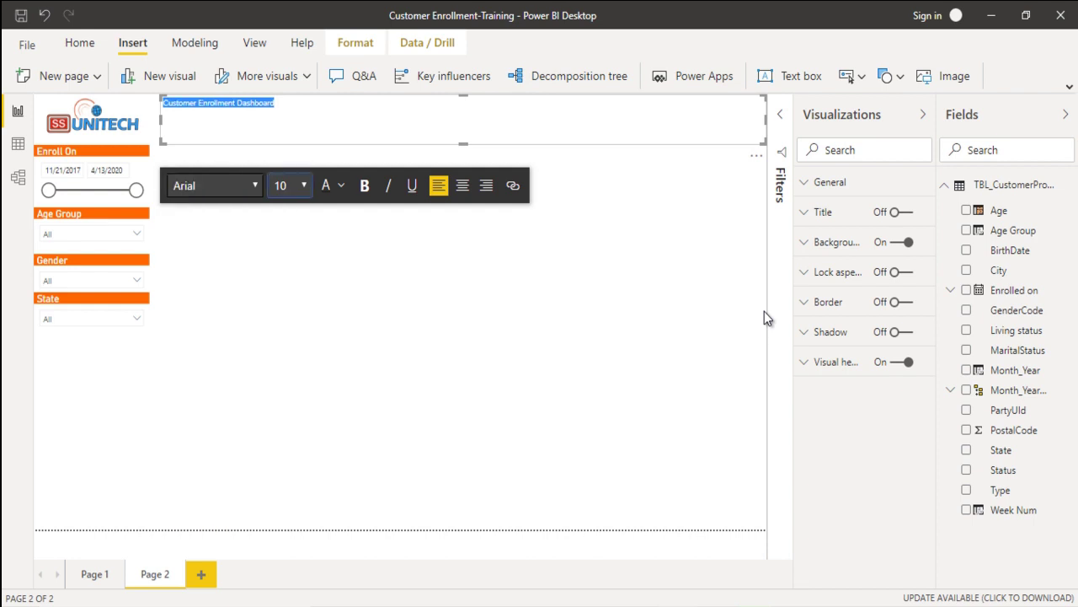
pyautogui.hotkey('alt', 'Down')
pyautogui.press('Down')
pyautogui.press('Down')
pyautogui.press('Down')
pyautogui.press('Down')
pyautogui.press('Down')
pyautogui.press('Down')
pyautogui.press('Down')
pyautogui.press('Return')
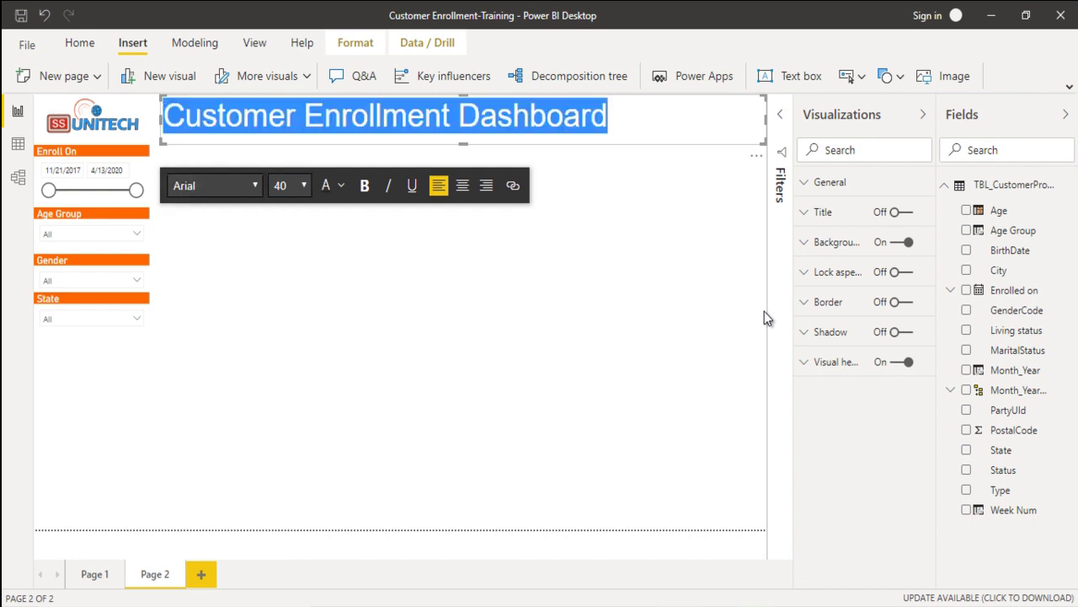
pyautogui.hotkey('ctrl', 'b')
pyautogui.press('Tab')
pyautogui.hotkey('alt', 'Down')
pyautogui.press('Escape')
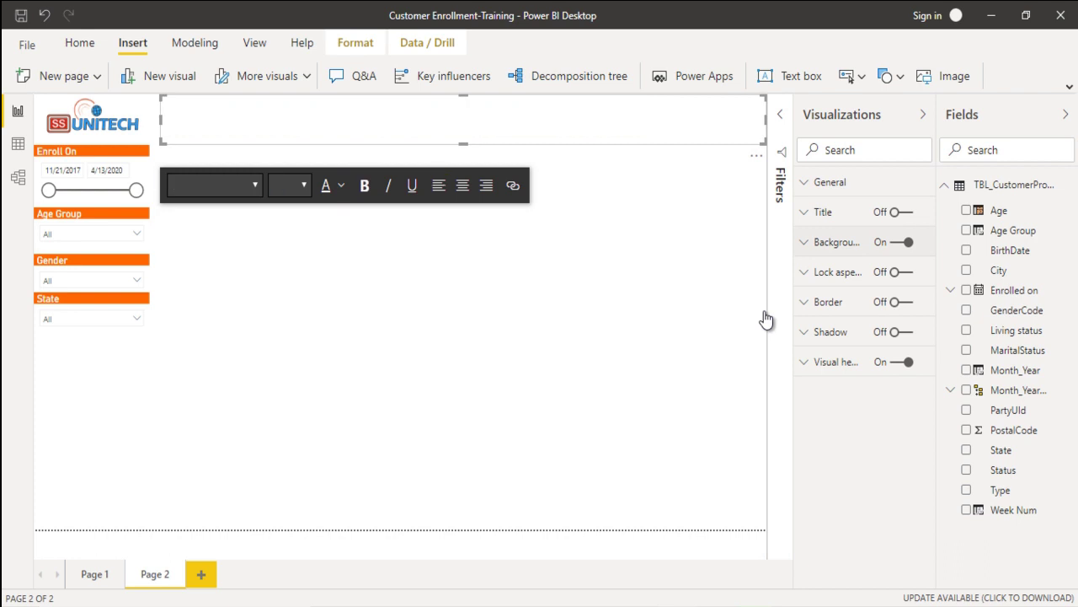
# Step: Fill the banner background with orange and compare it against the reference report
pyautogui.press('Return')
pyautogui.press('Tab')
pyautogui.press('Return')
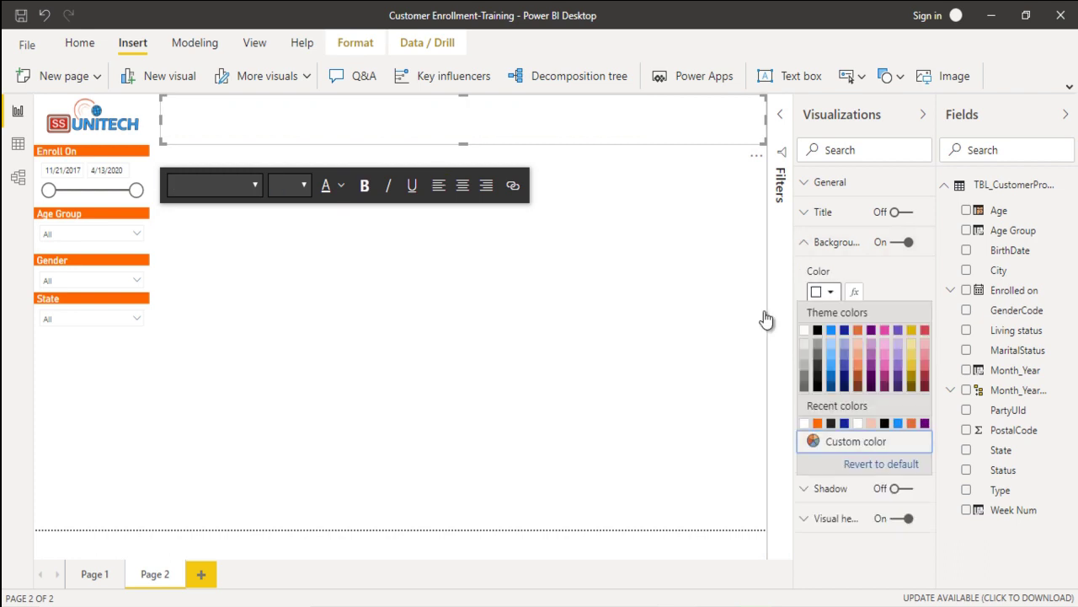
pyautogui.press('Up')
pyautogui.press('Return')
pyautogui.click(767, 318)
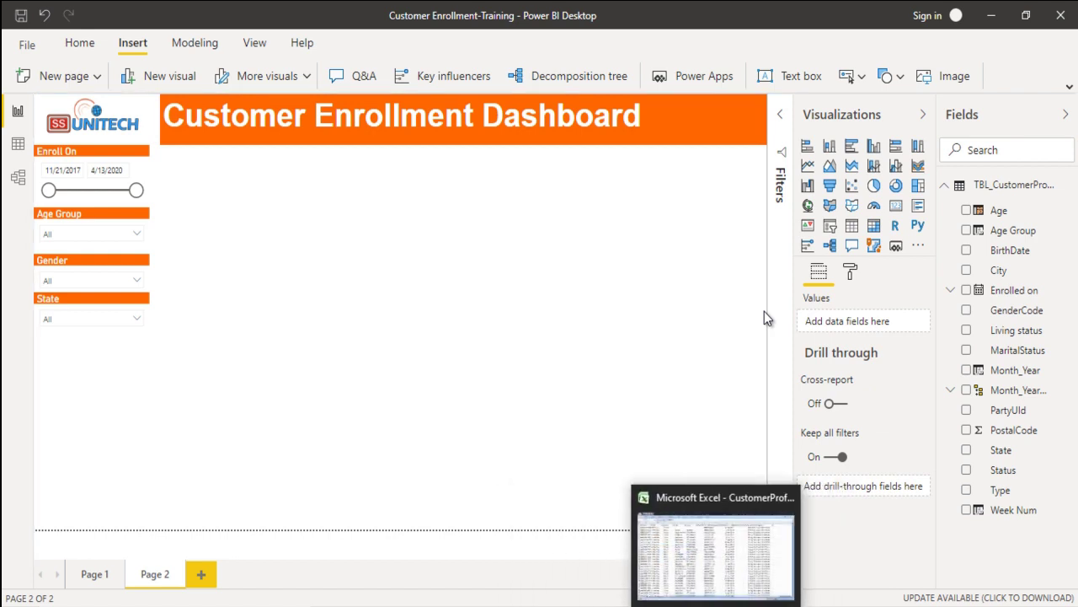
pyautogui.hotkey('alt', 'Tab')
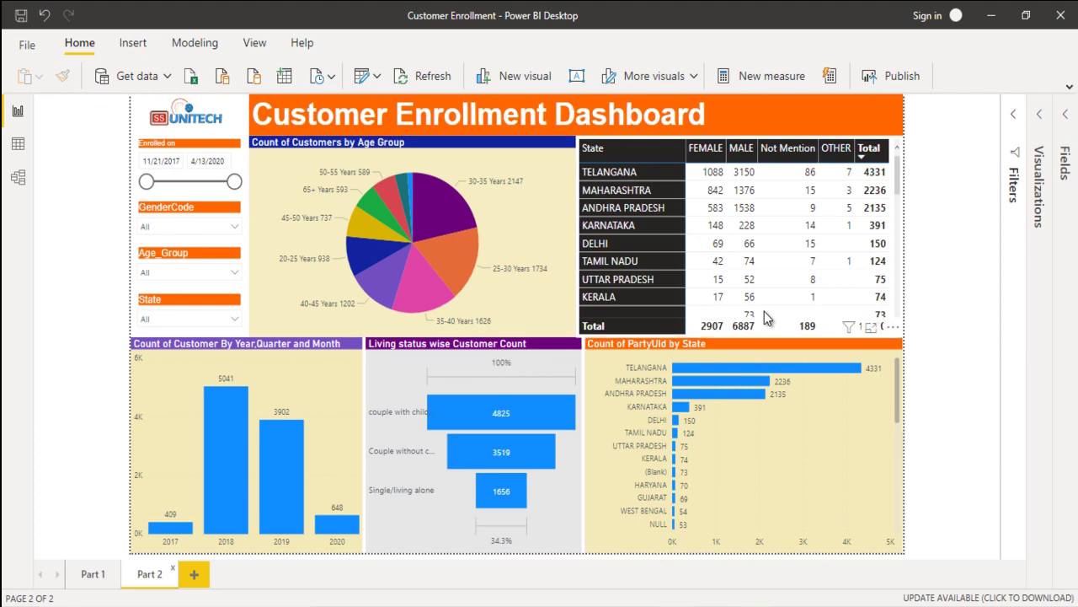
pyautogui.hotkey('alt', 'Tab')
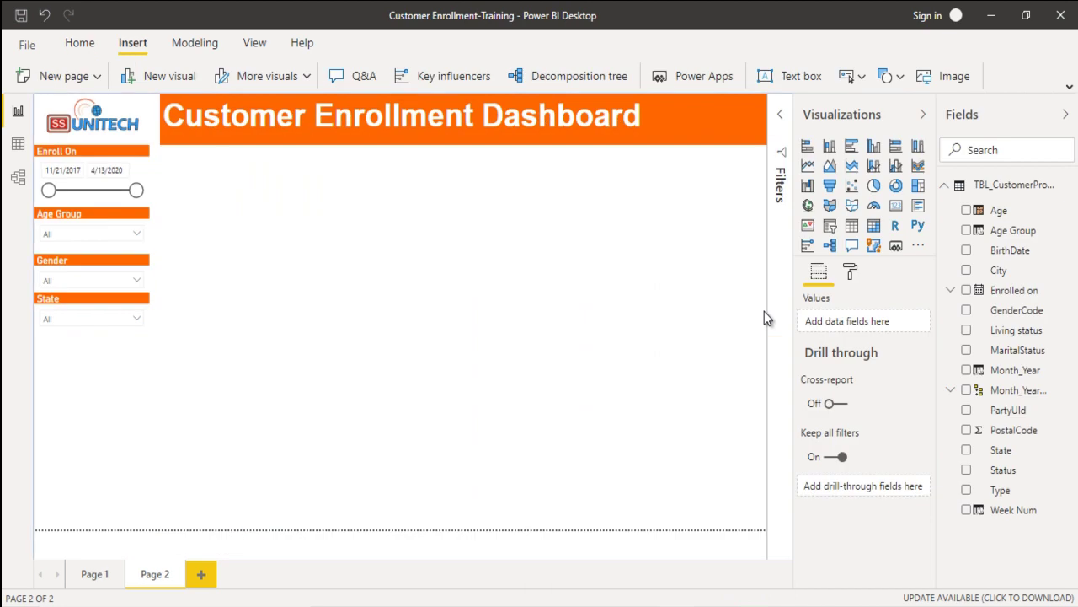
# Step: Add a pie chart with Age Group as legend and Count of PartyUId as values
pyautogui.click(874, 185)
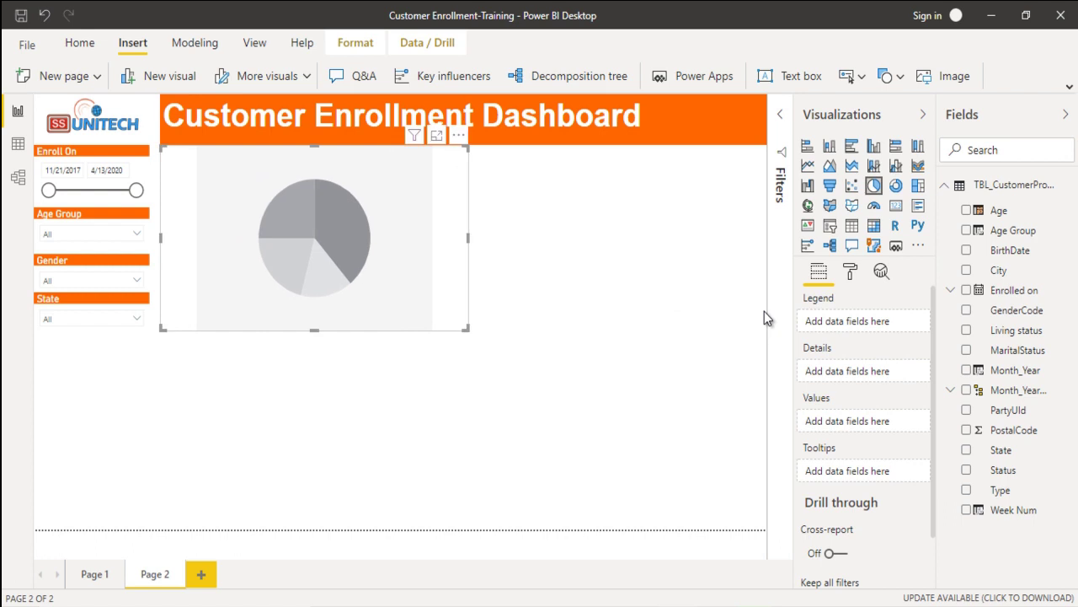
pyautogui.moveTo(1012, 230)
pyautogui.mouseDown()
pyautogui.moveTo(899, 320)
pyautogui.moveTo(868, 321)
pyautogui.mouseUp()
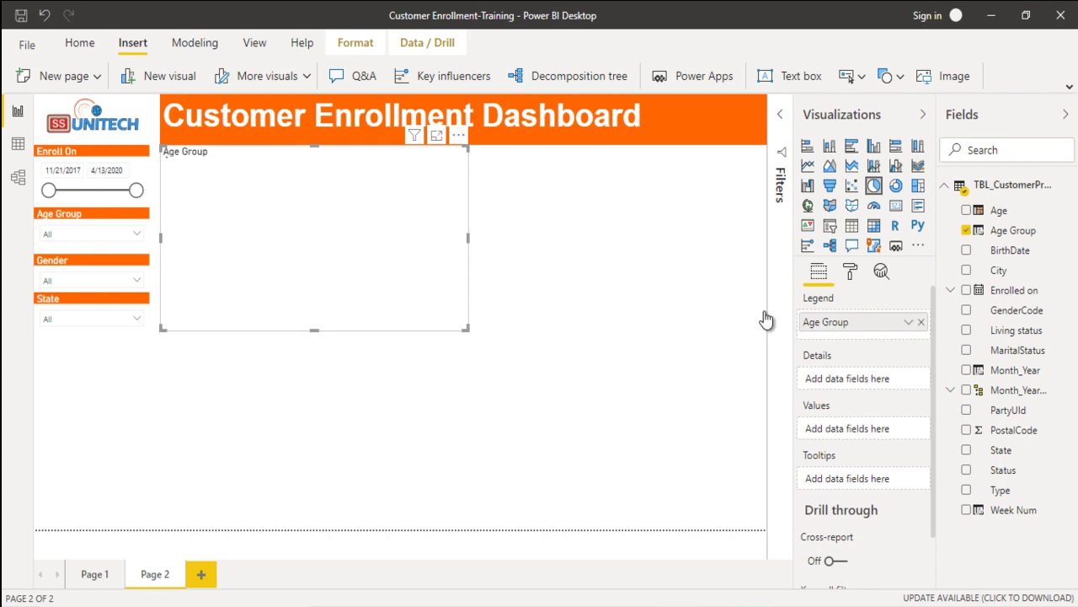
pyautogui.moveTo(1008, 410); pyautogui.dragTo(846, 428)
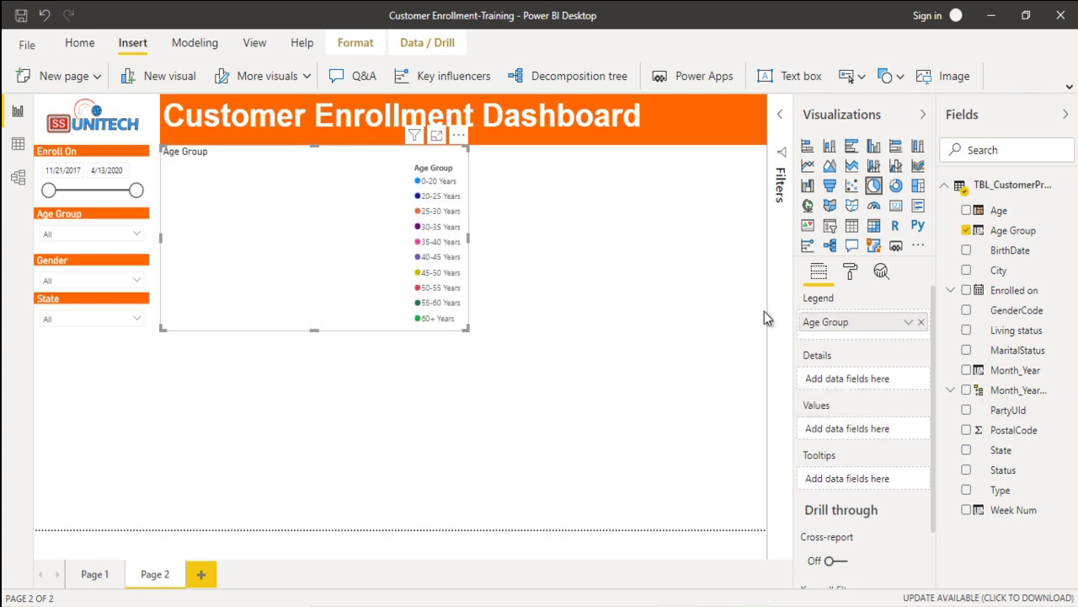
pyautogui.click(909, 428)
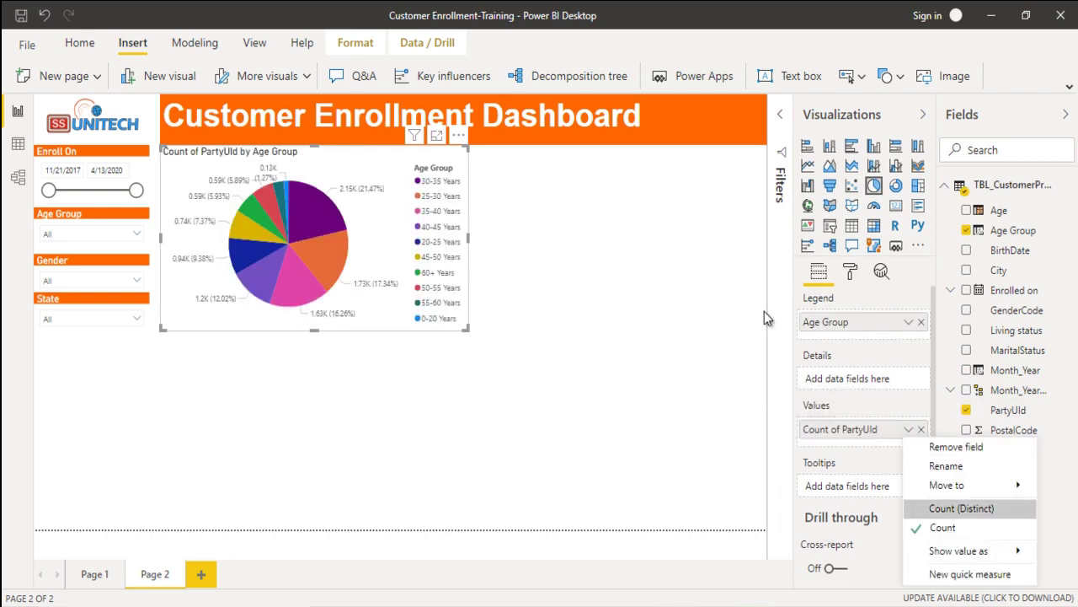
pyautogui.click(927, 528)
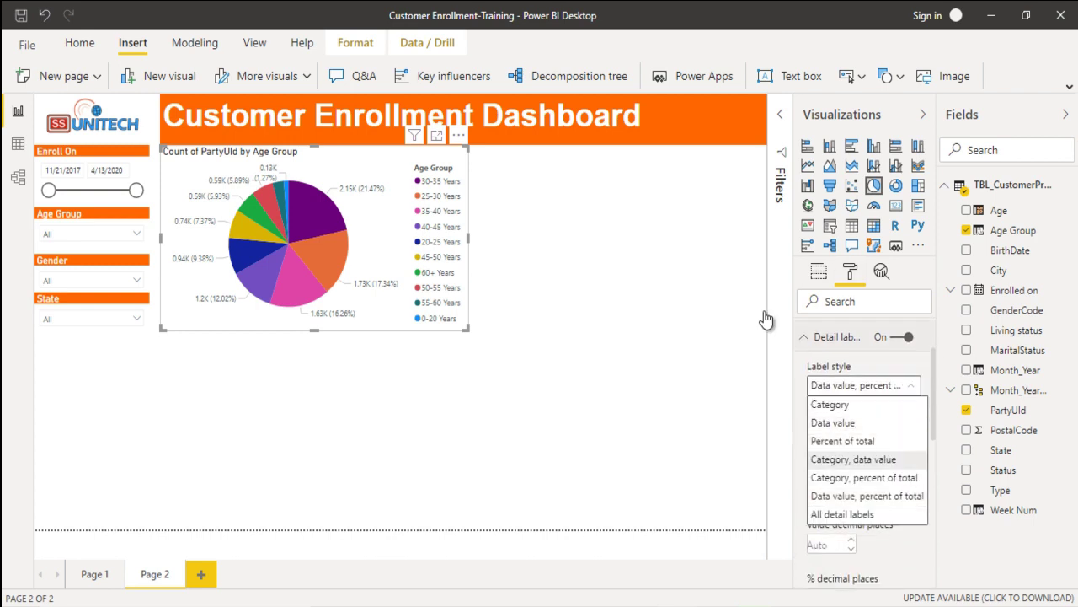
# Step: Label pie slices with category and full count in black, and switch the legend off
pyautogui.press('Return')
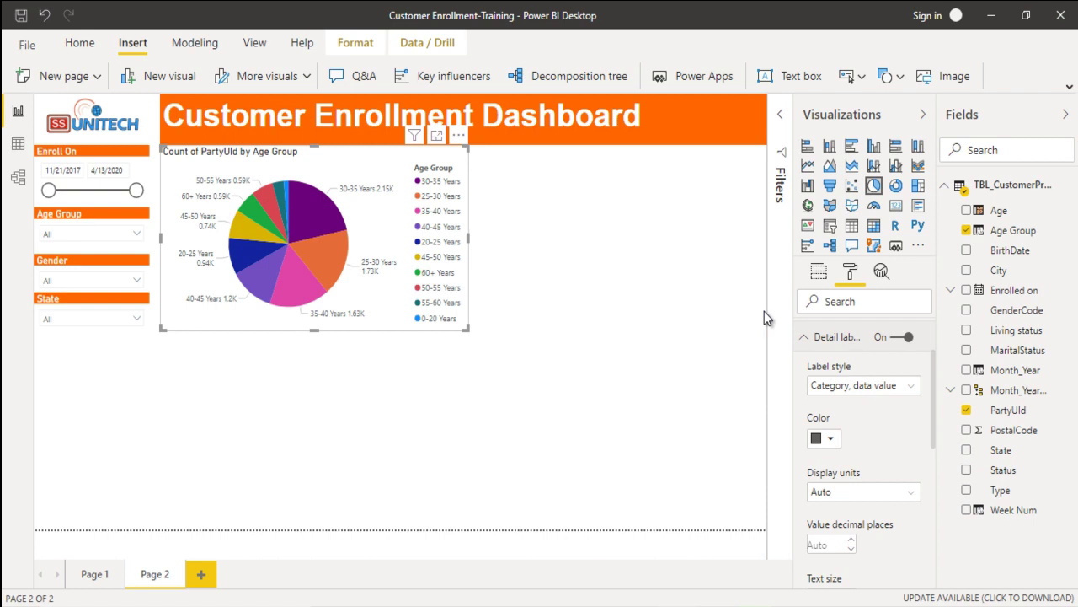
pyautogui.hotkey('alt', 'Down')
pyautogui.press('Down')
pyautogui.press('Return')
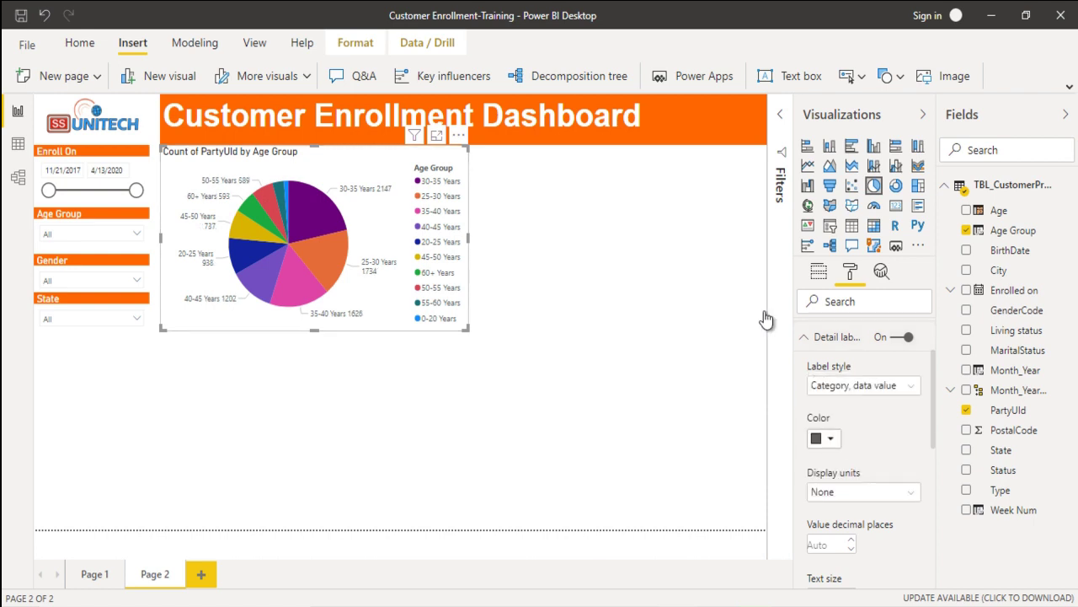
pyautogui.press('Return')
pyautogui.press('Up')
pyautogui.press('Return')
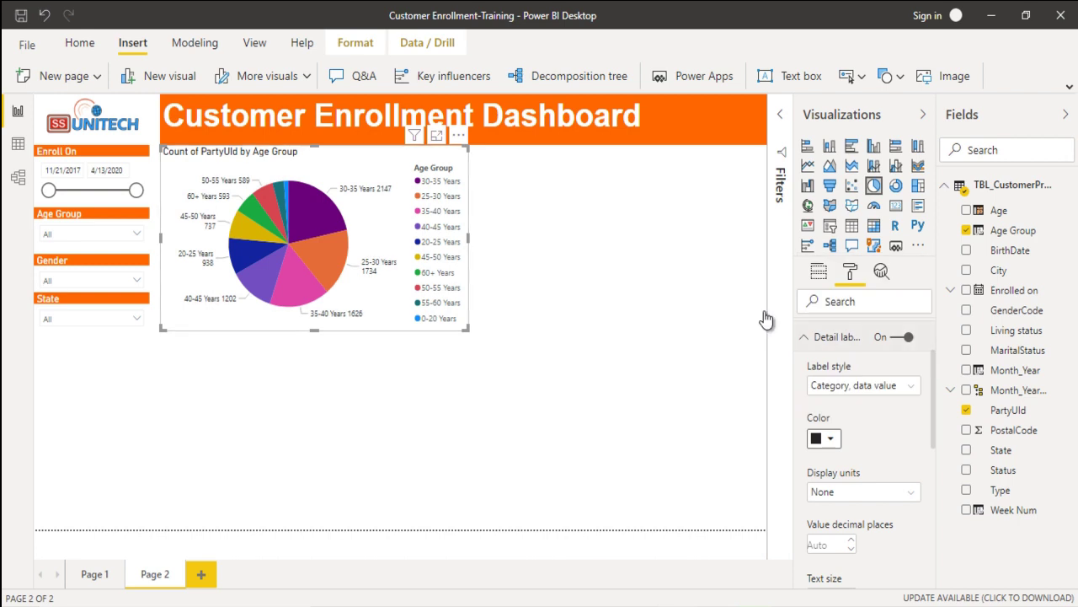
pyautogui.press('Return')
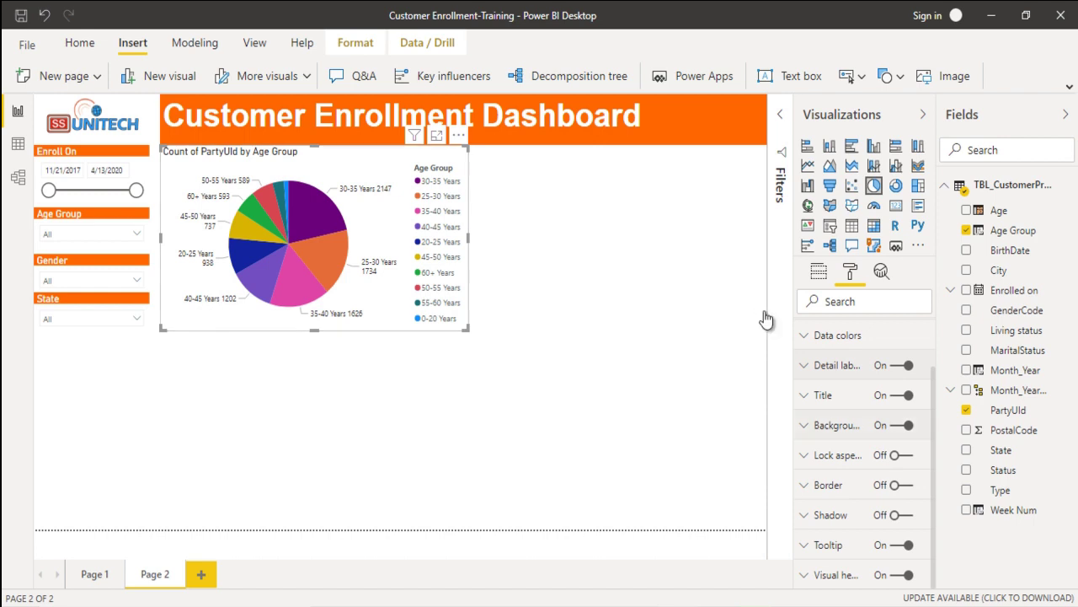
pyautogui.press('Up')
pyautogui.press('Up')
pyautogui.press('space')
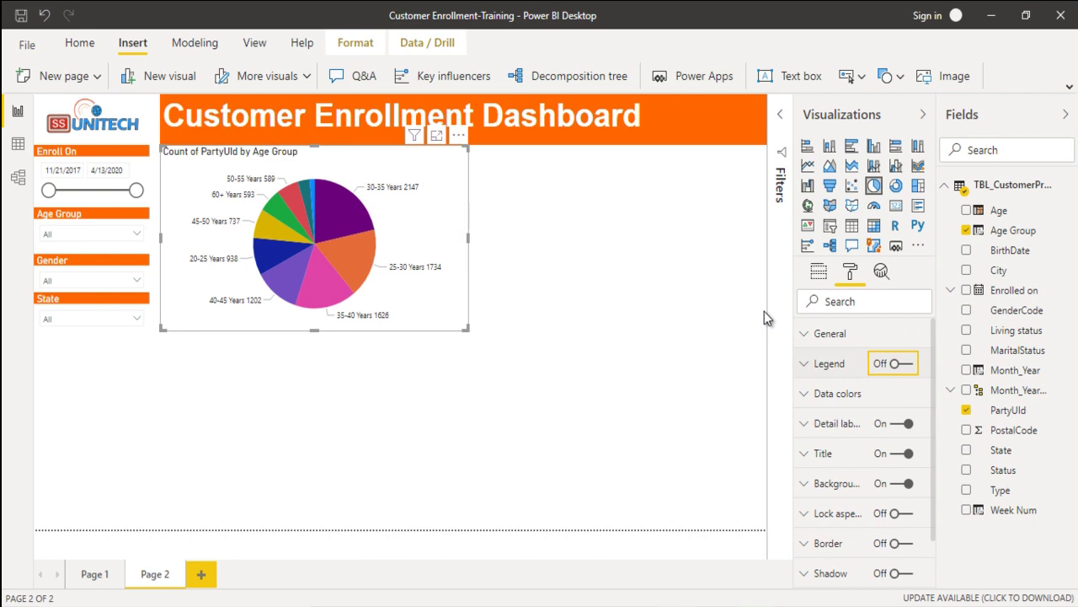
pyautogui.click(765, 317)
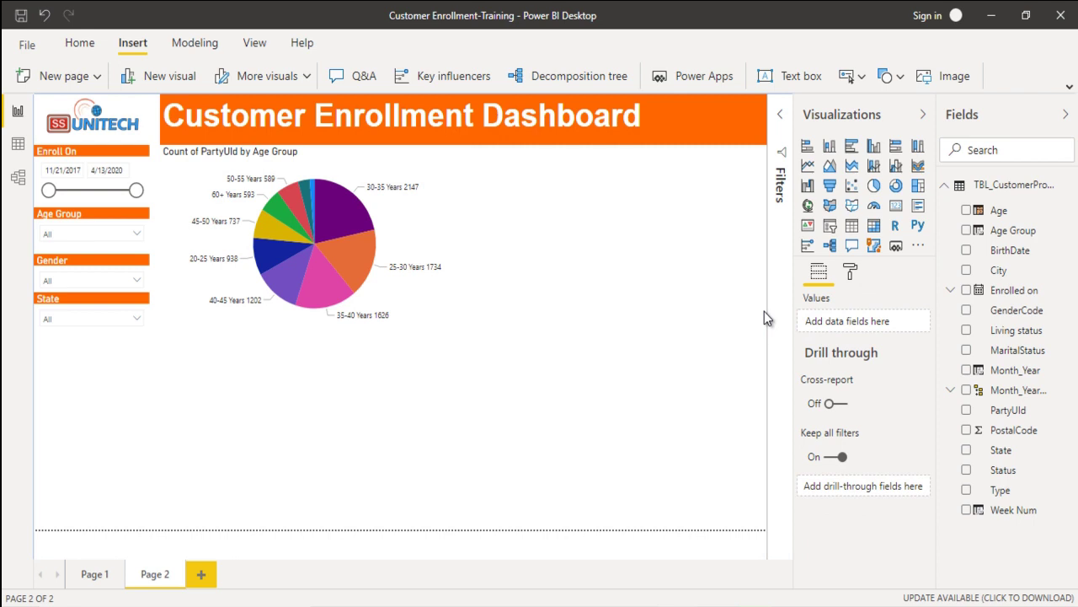
# Step: Add a matrix with State rows, GenderCode columns and PartyUId values summarized as Count
pyautogui.click(873, 225)
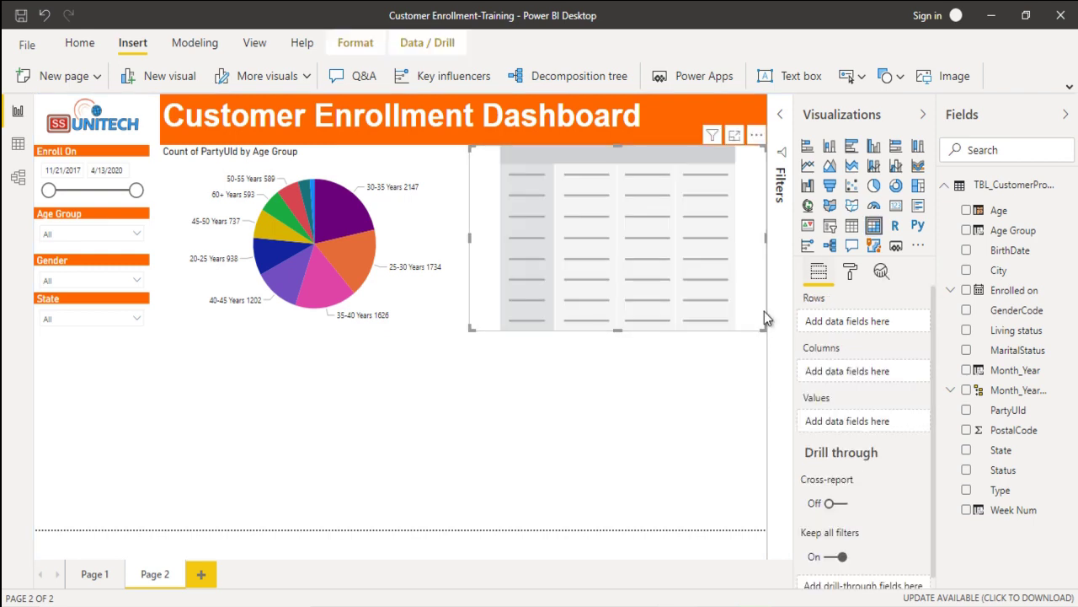
pyautogui.moveTo(1014, 290); pyautogui.dragTo(1011, 404)
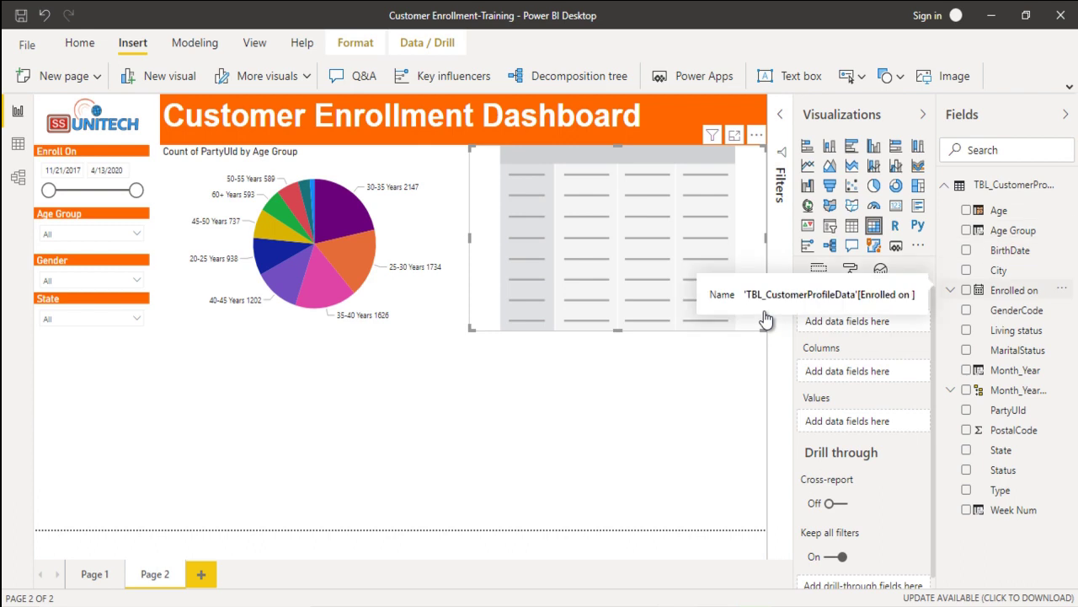
pyautogui.moveTo(842, 405); pyautogui.dragTo(847, 321)
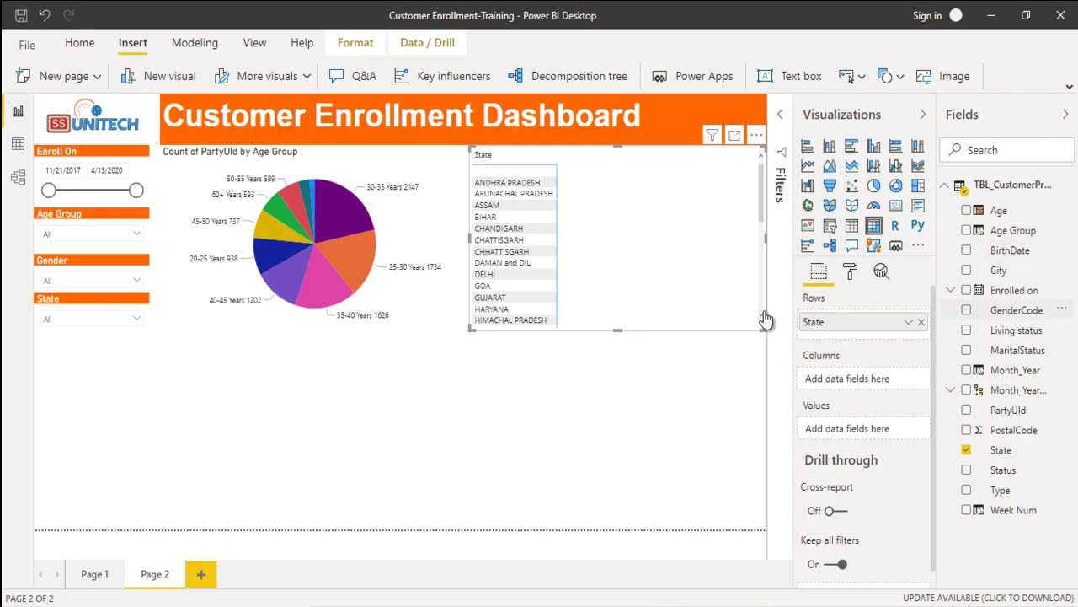
pyautogui.moveTo(1017, 310); pyautogui.dragTo(847, 378)
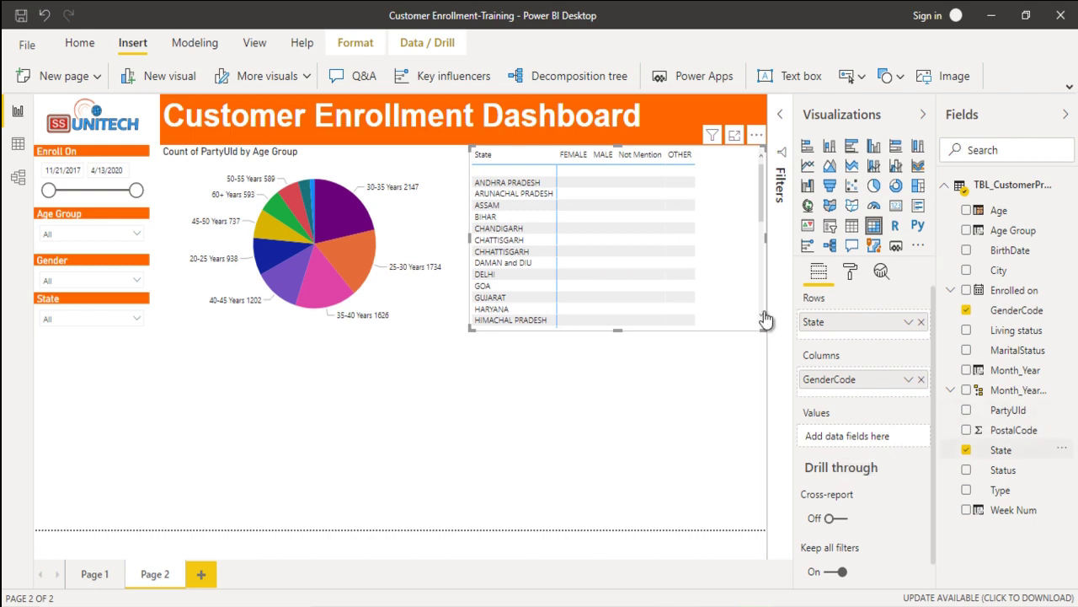
pyautogui.moveTo(1007, 410); pyautogui.dragTo(847, 436)
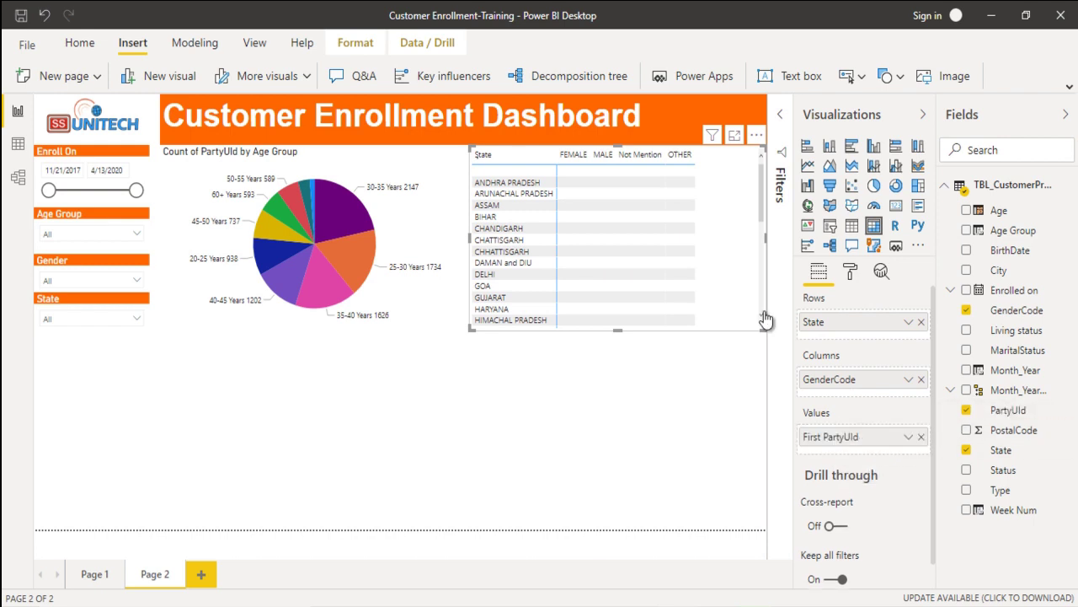
pyautogui.click(908, 437)
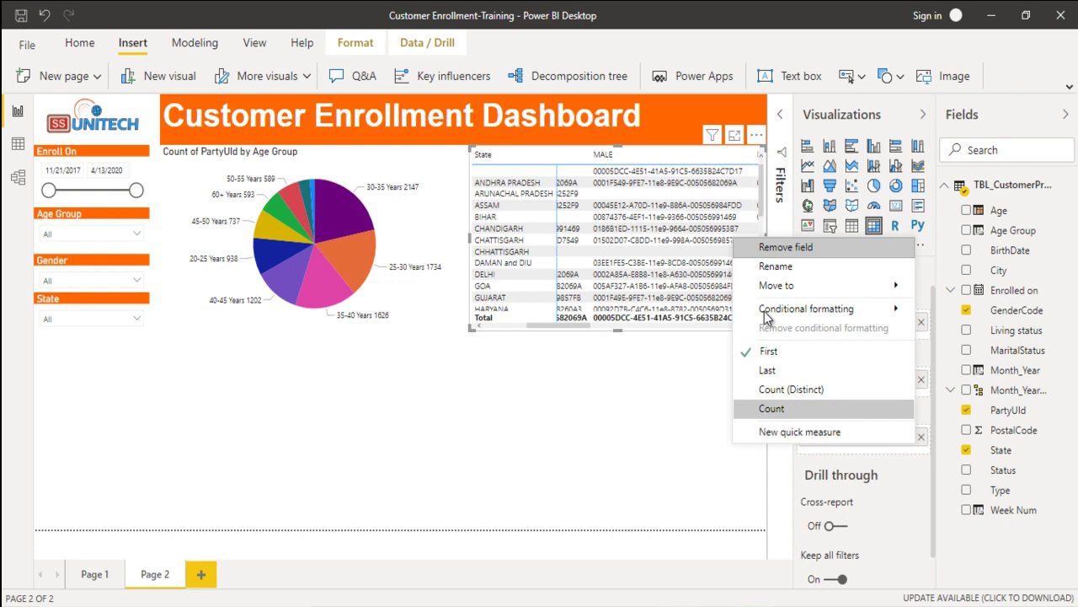
pyautogui.click(765, 318)
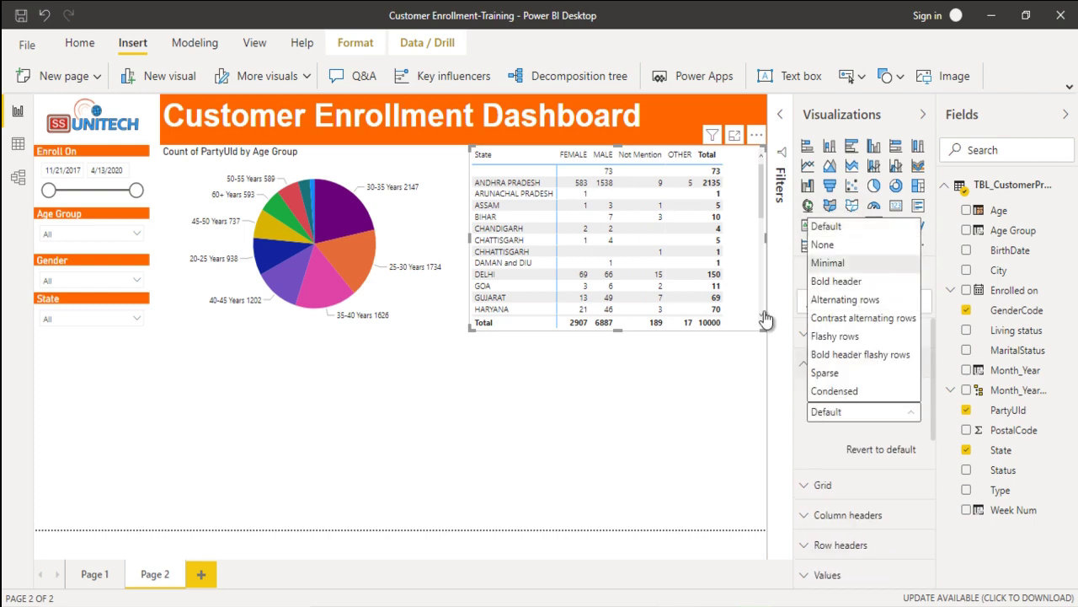
# Step: Give the state-by-gender matrix a Bold header style and 11 pt text
pyautogui.press('Return')
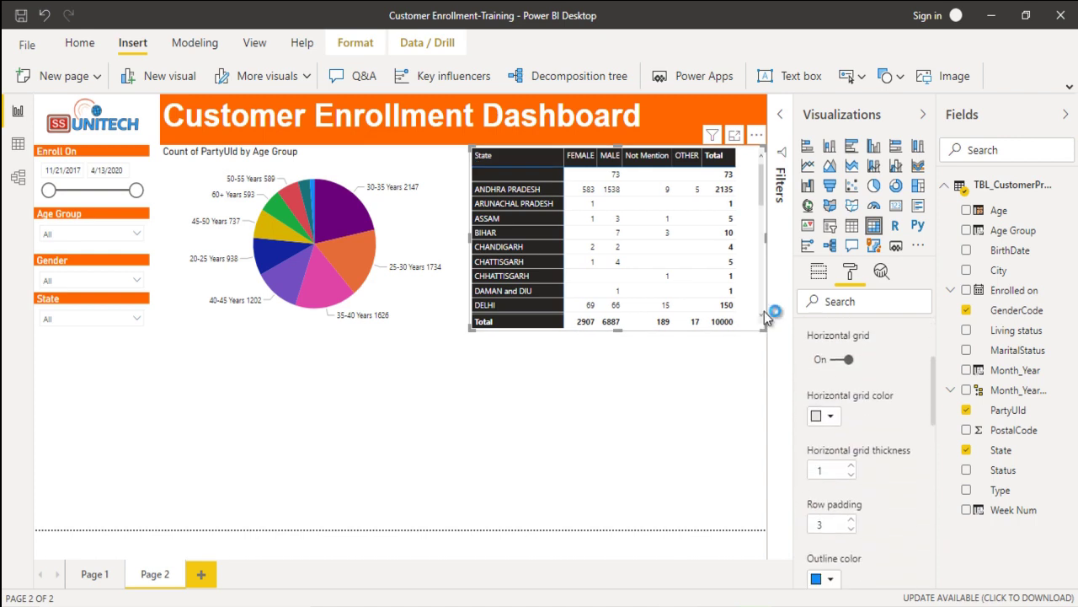
pyautogui.press('Up')
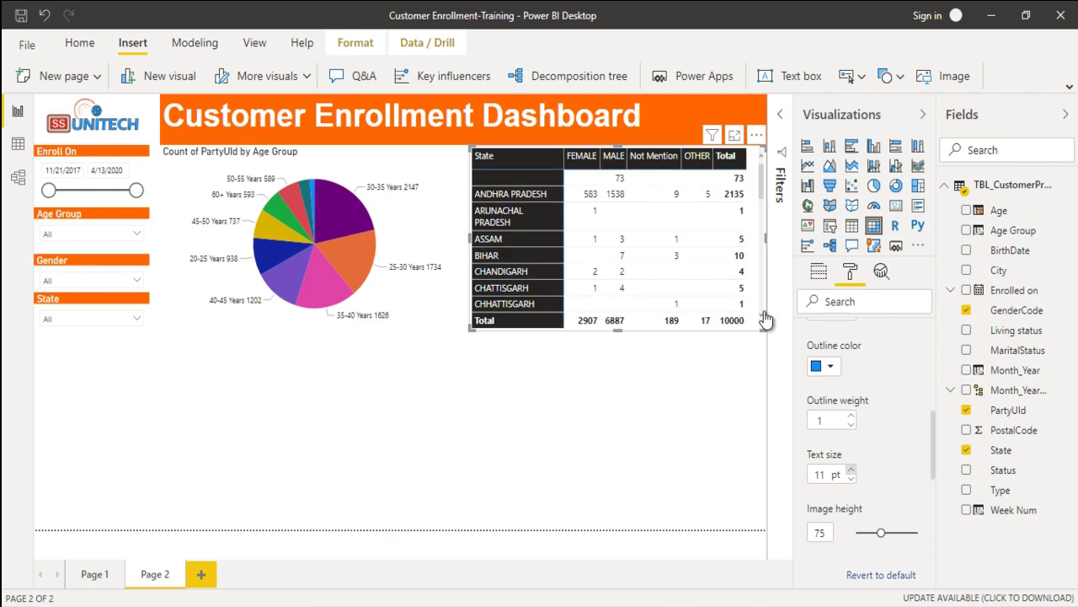
pyautogui.click(766, 317)
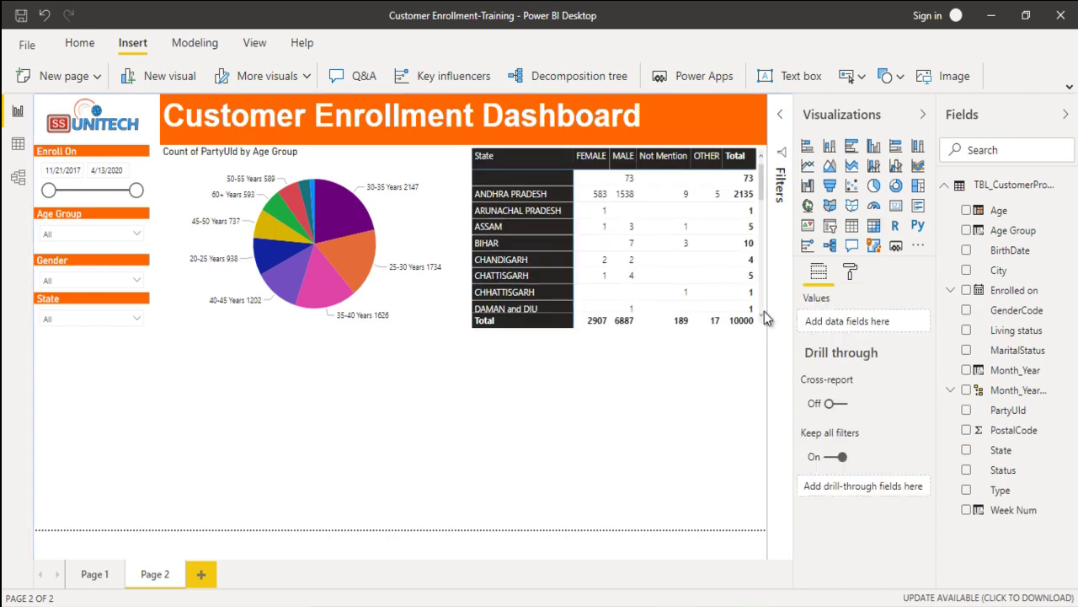
# Step: Compare with the finished Customer Enrollment report, then return to the training report
pyautogui.hotkey('alt', 'Tab')
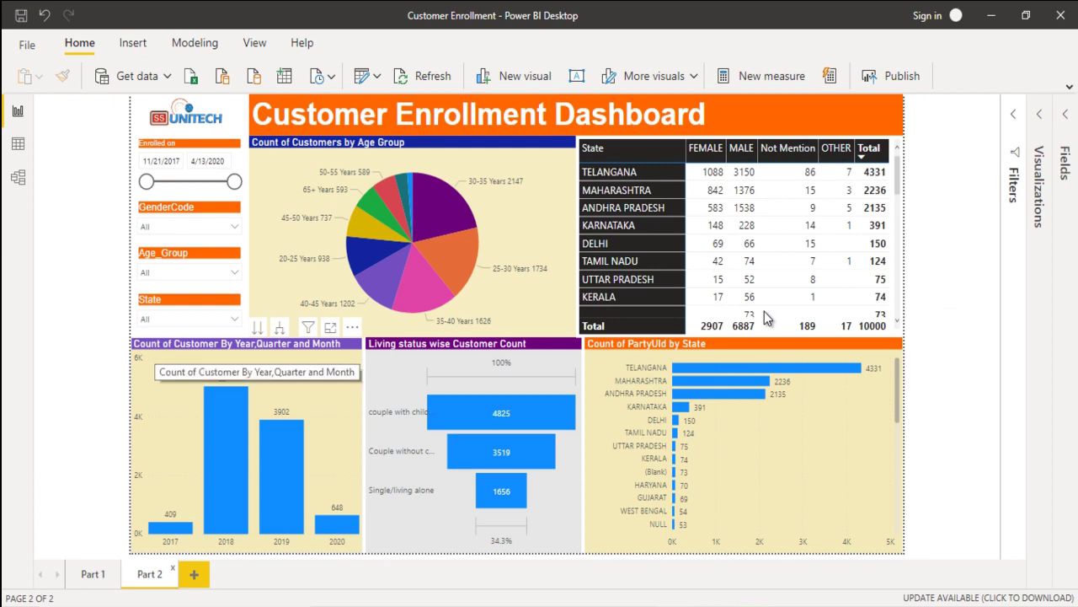
pyautogui.hotkey('alt', 'Tab')
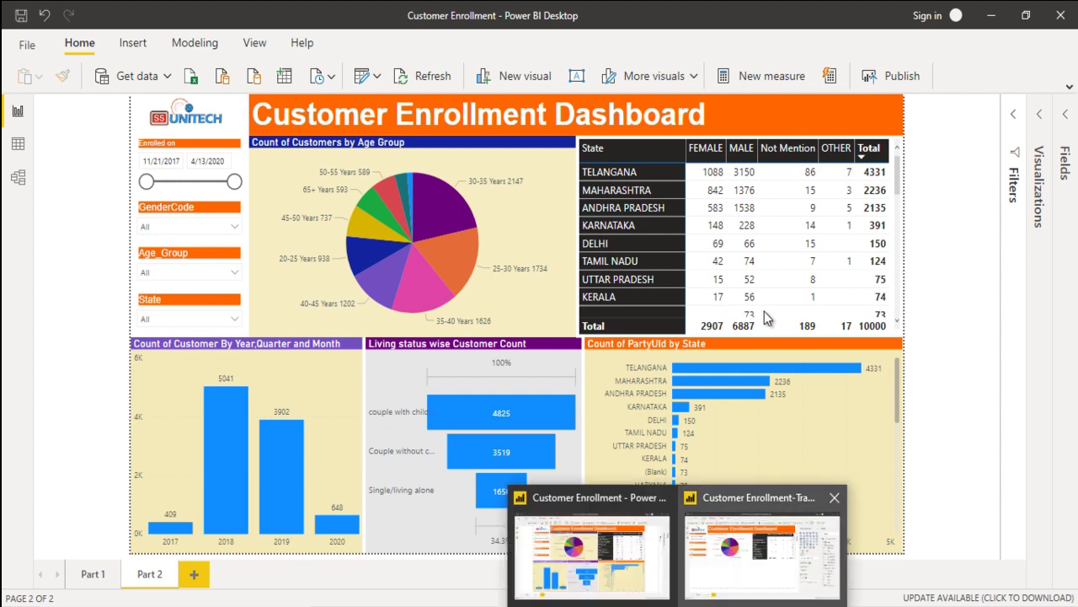
pyautogui.hotkey('alt', 'Tab')
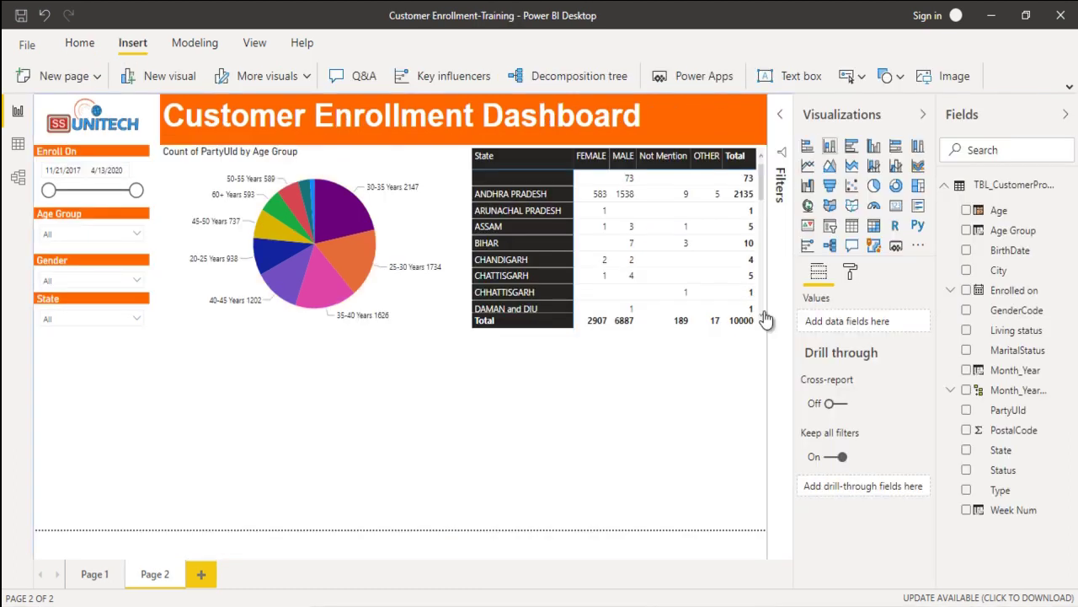
# Step: Add a clustered column chart of Count of PartyUId by Enrolled on, without the Day level
pyautogui.hotkey('ctrl', 'v')
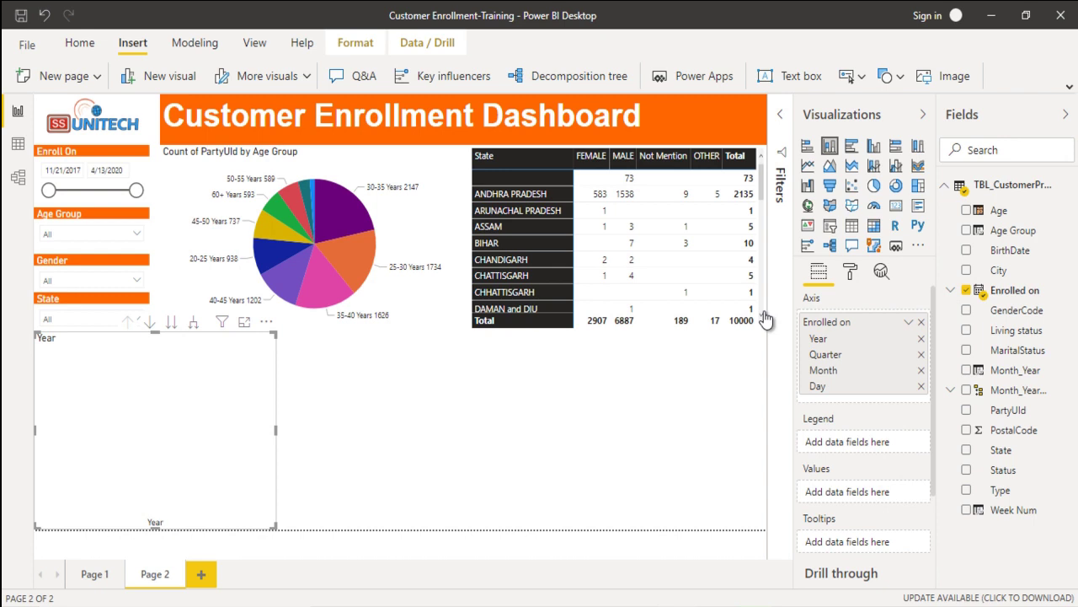
pyautogui.click(921, 386)
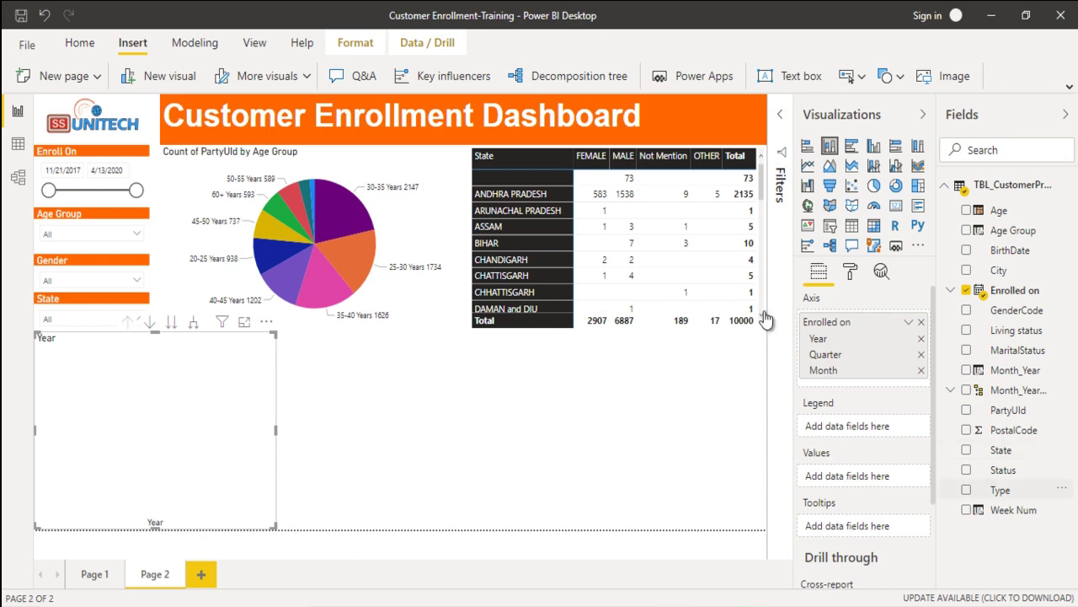
pyautogui.click(966, 409)
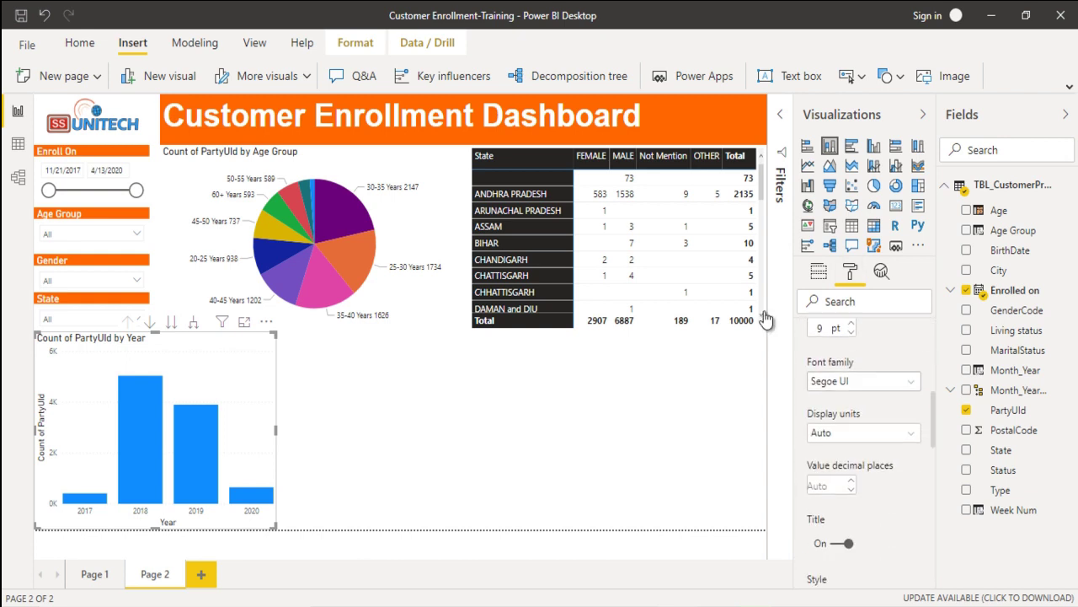
# Step: Turn off the column chart's X-axis and Y-axis titles
pyautogui.press('space')
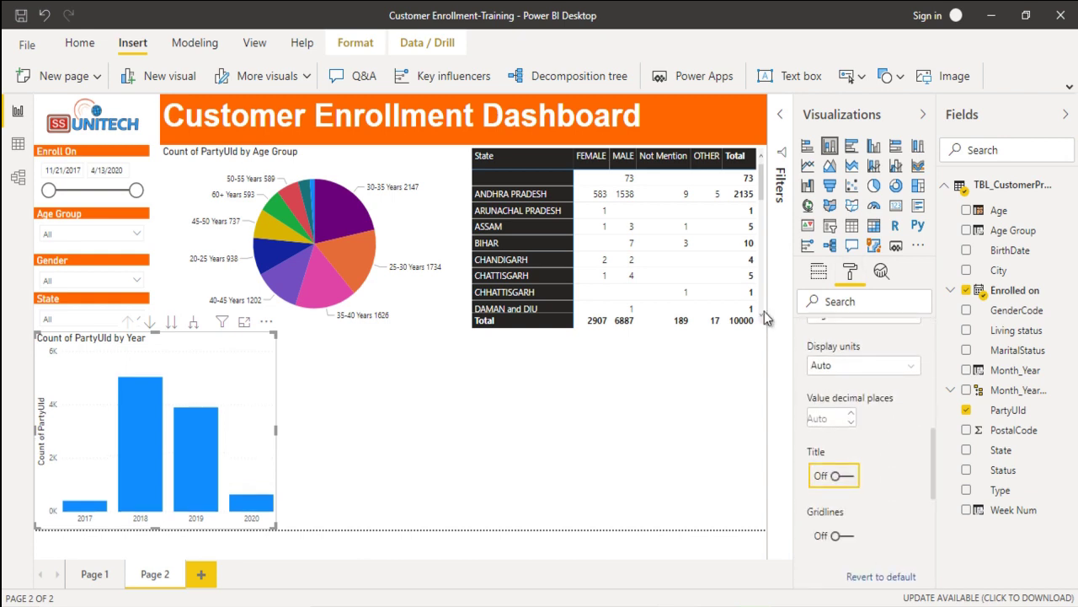
pyautogui.press('Return')
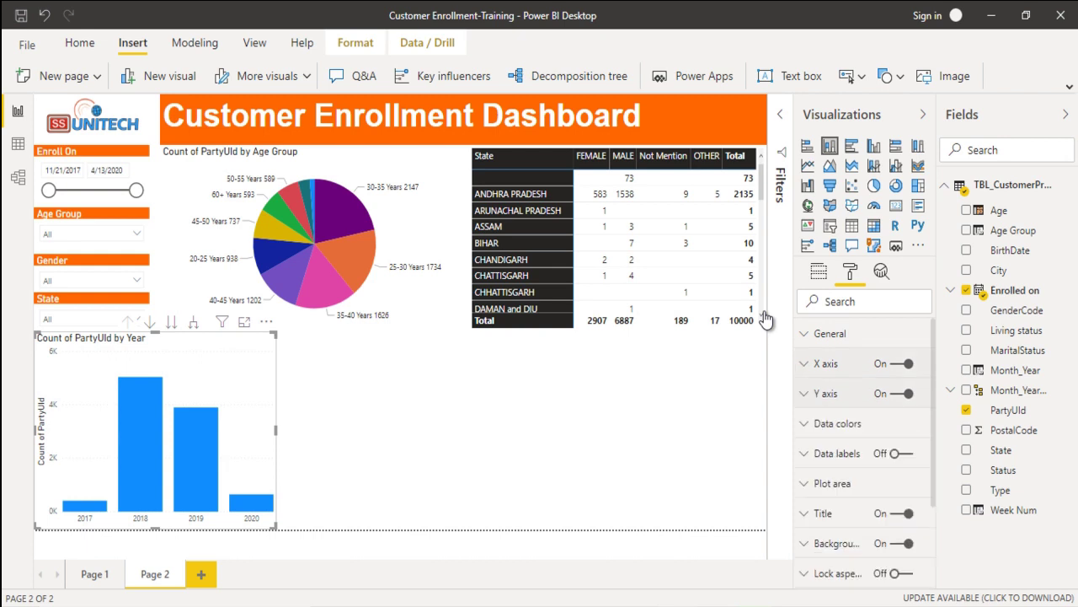
pyautogui.press('Return')
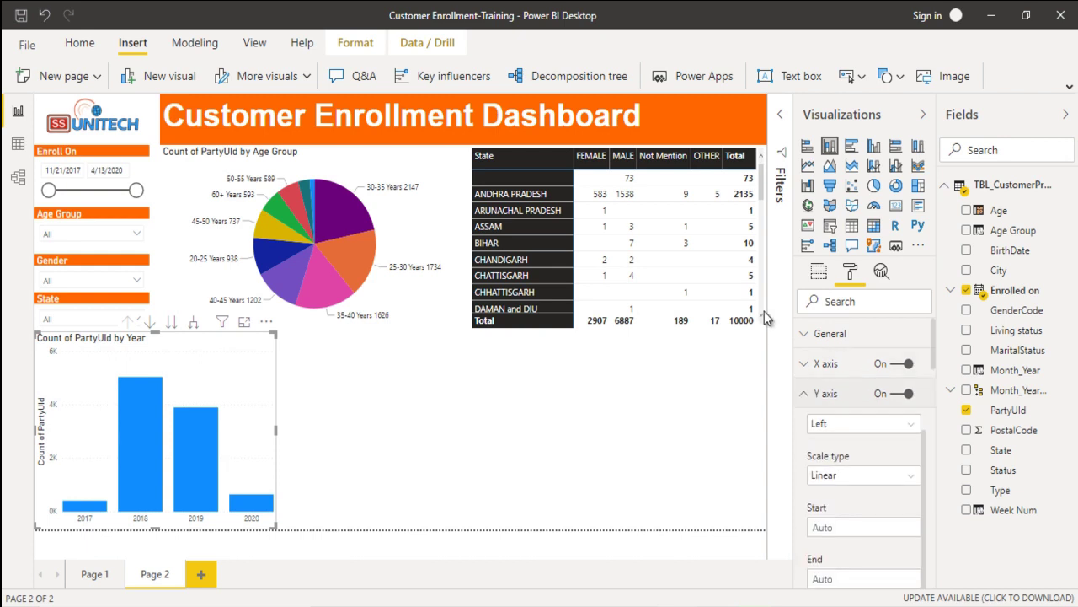
pyautogui.press('Tab')
pyautogui.press('Tab')
pyautogui.press('Tab')
pyautogui.press('Tab')
pyautogui.press('Tab')
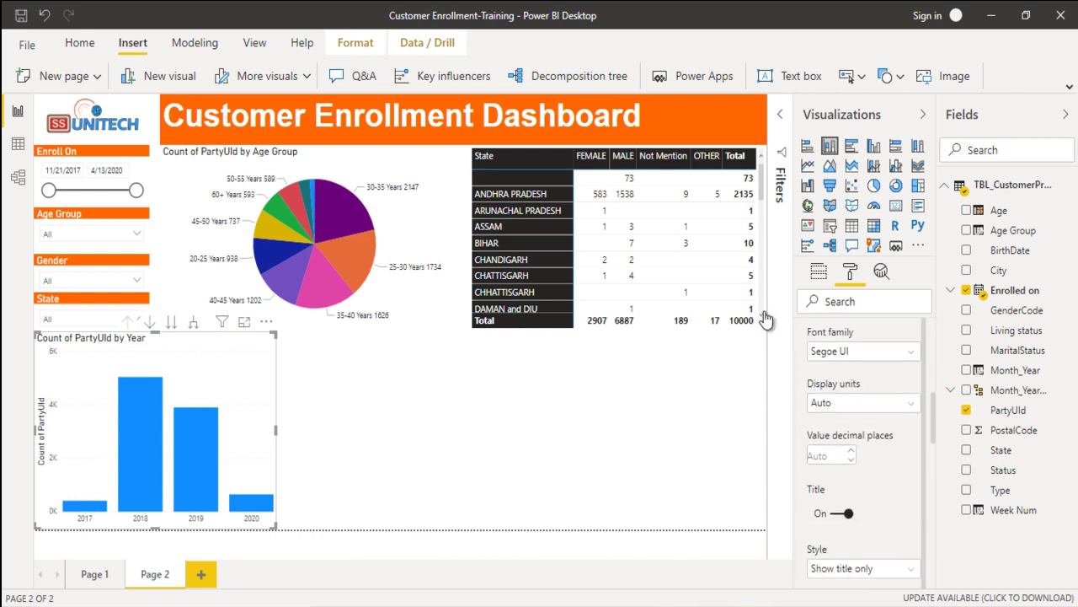
pyautogui.press('space')
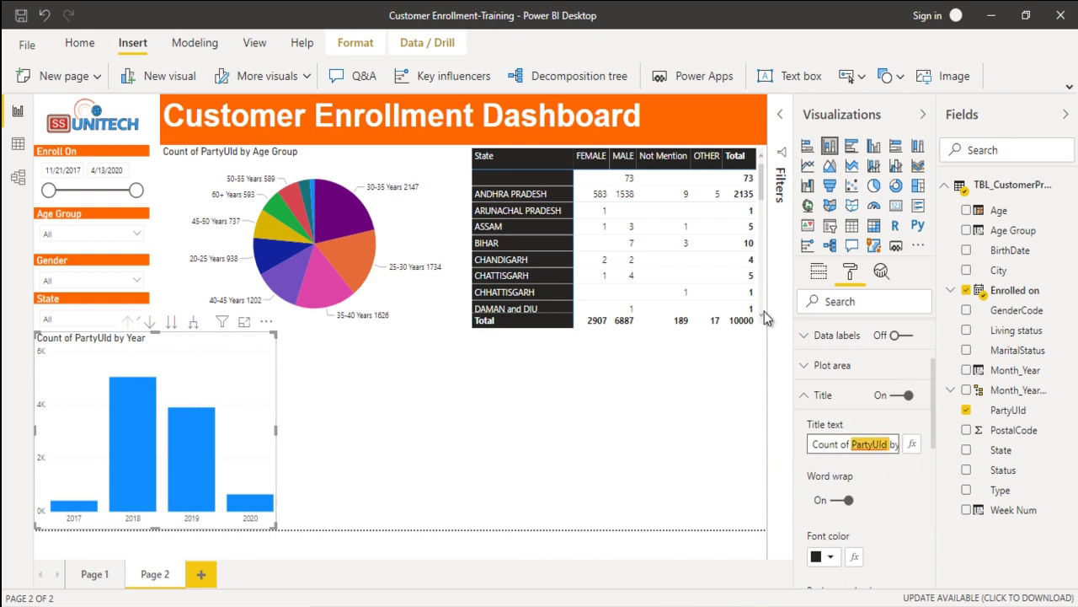
# Step: Retitle the column chart 'Count of Customer by Year,Quarter, and Month' in white on dark blue
pyautogui.write('Customer by Year')
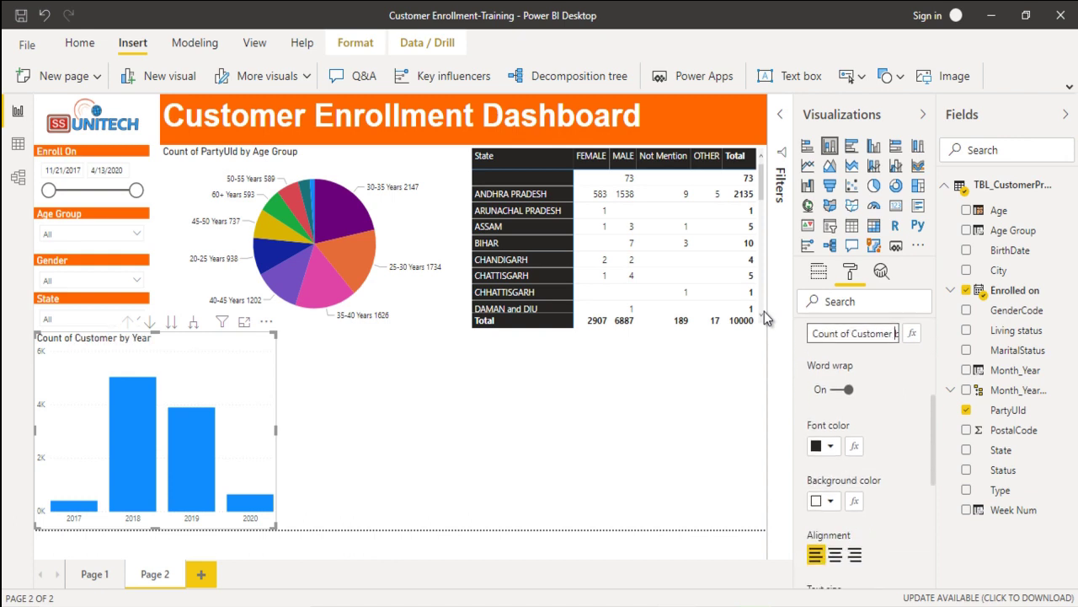
pyautogui.write(',Quarter')
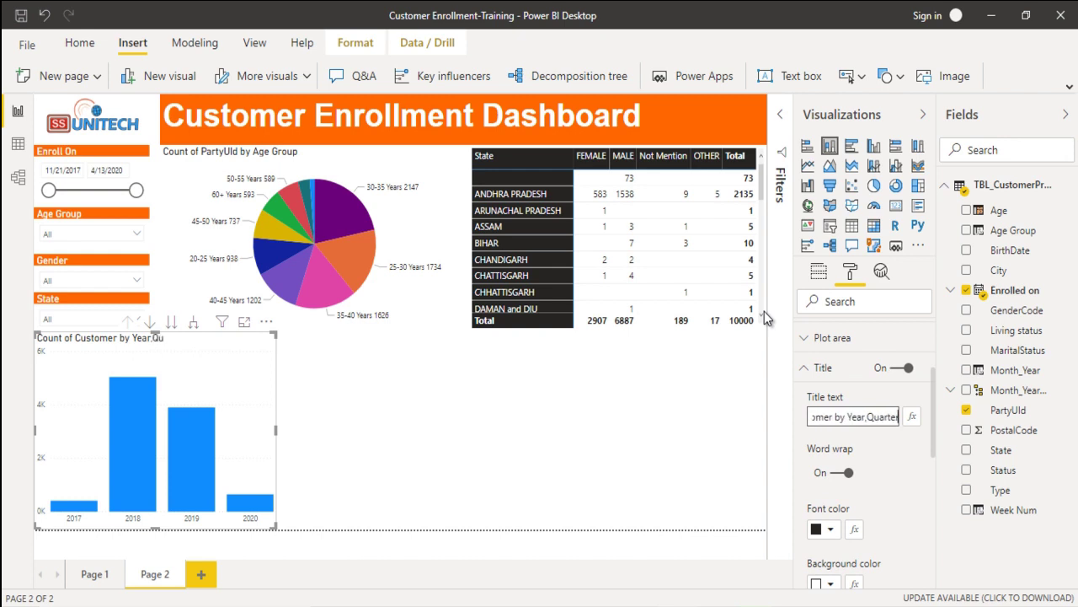
pyautogui.write(', and')
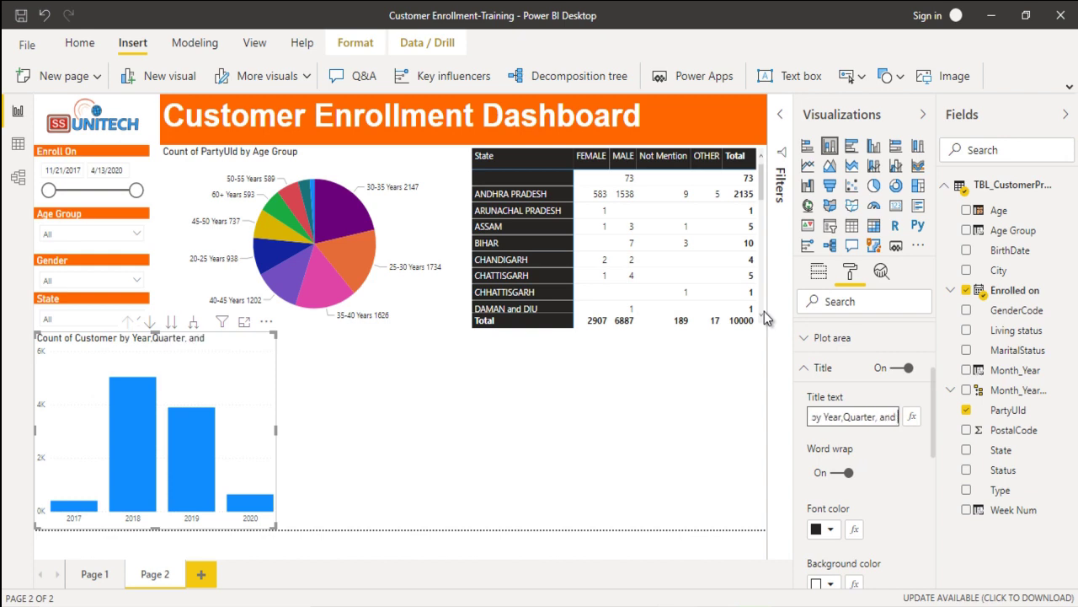
pyautogui.write(' Month')
pyautogui.press('Tab')
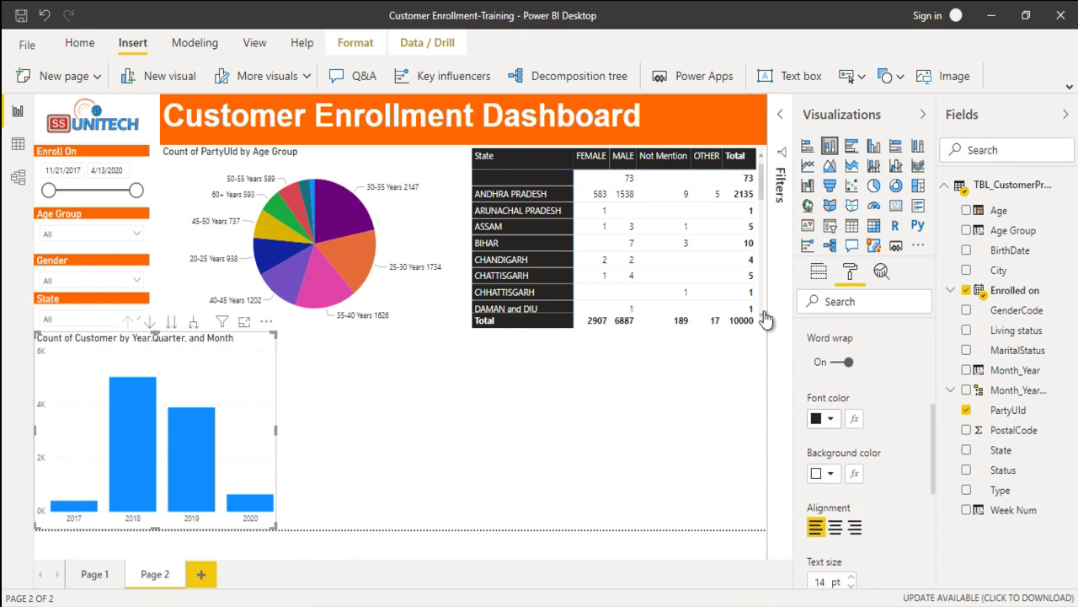
pyautogui.press('Return')
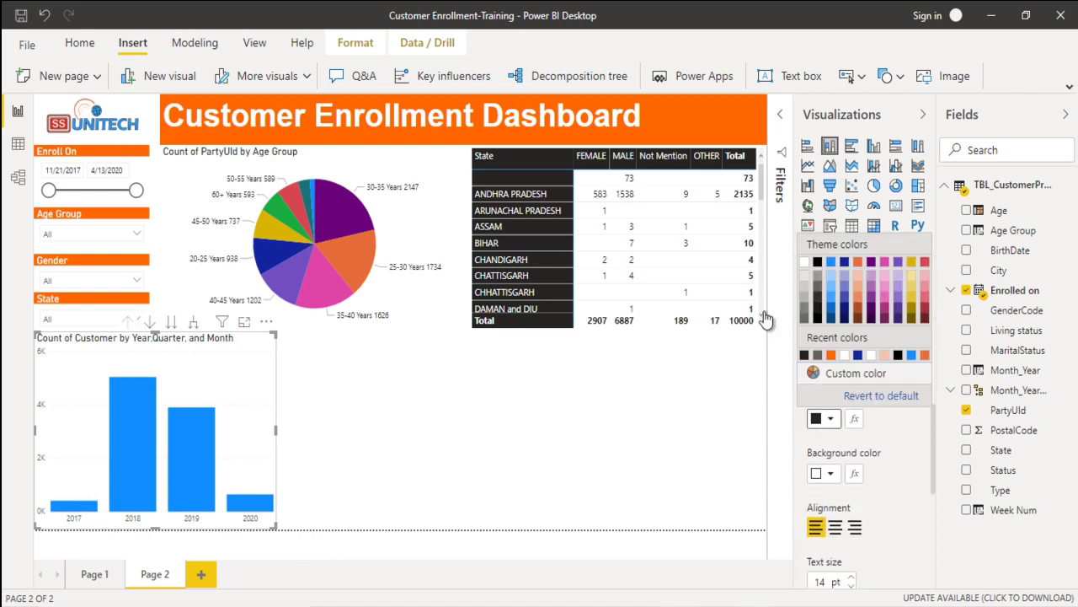
pyautogui.press('Return')
pyautogui.press('Return')
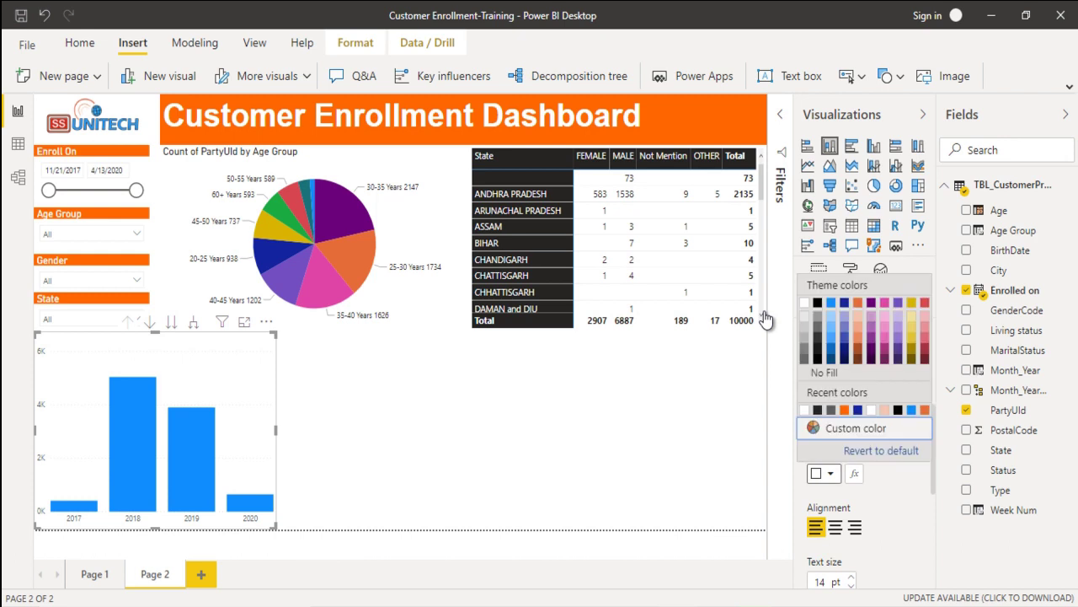
pyautogui.press('Return')
pyautogui.click(765, 319)
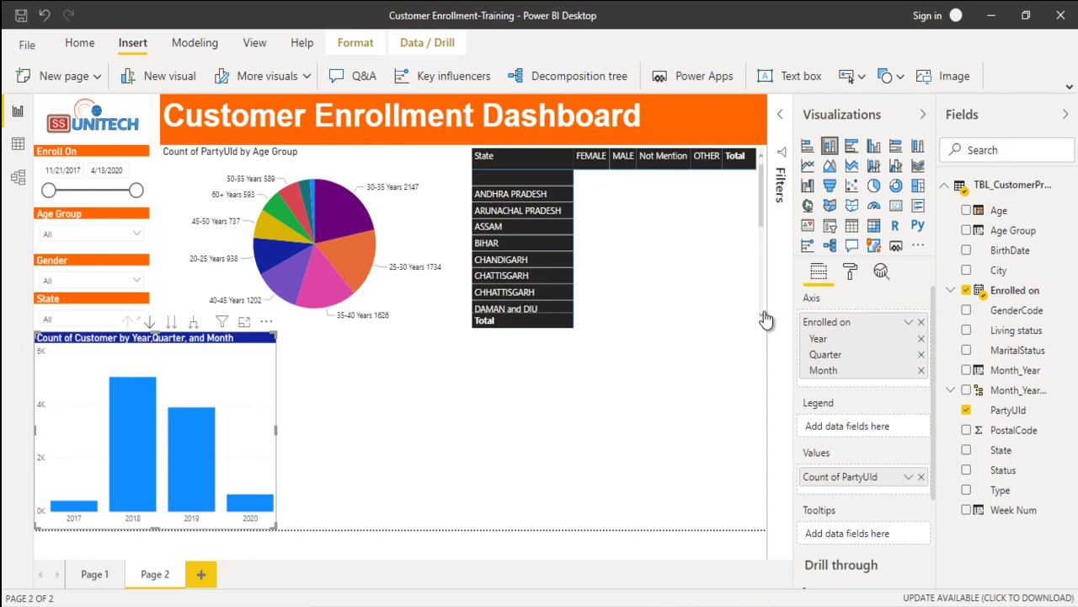
# Step: Enable drill-down on the year column chart and drill back up to yearly totals
pyautogui.click(149, 321)
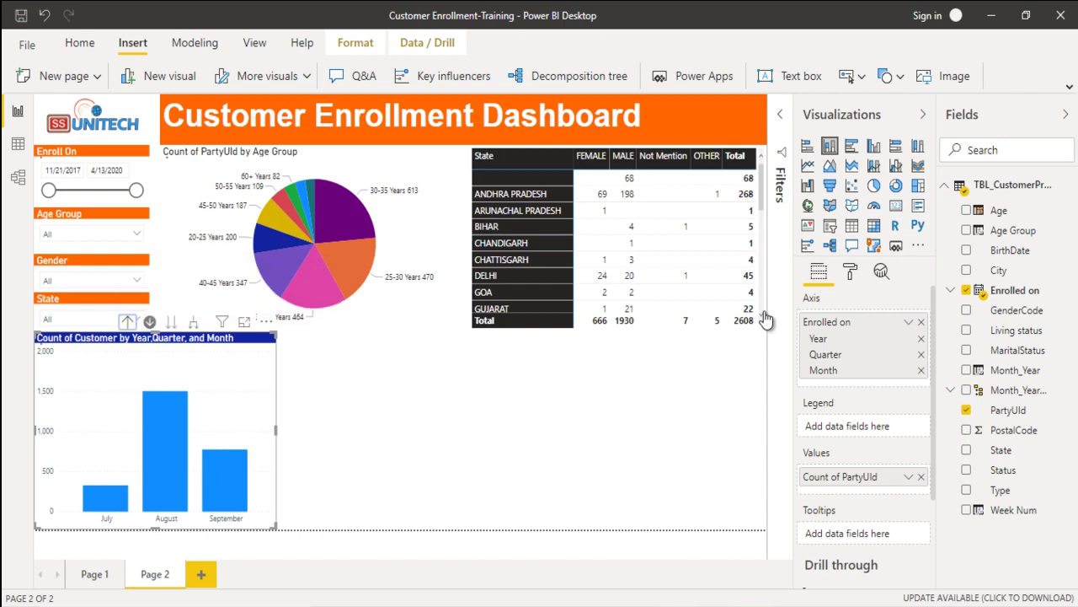
pyautogui.press('Return')
pyautogui.press('Return')
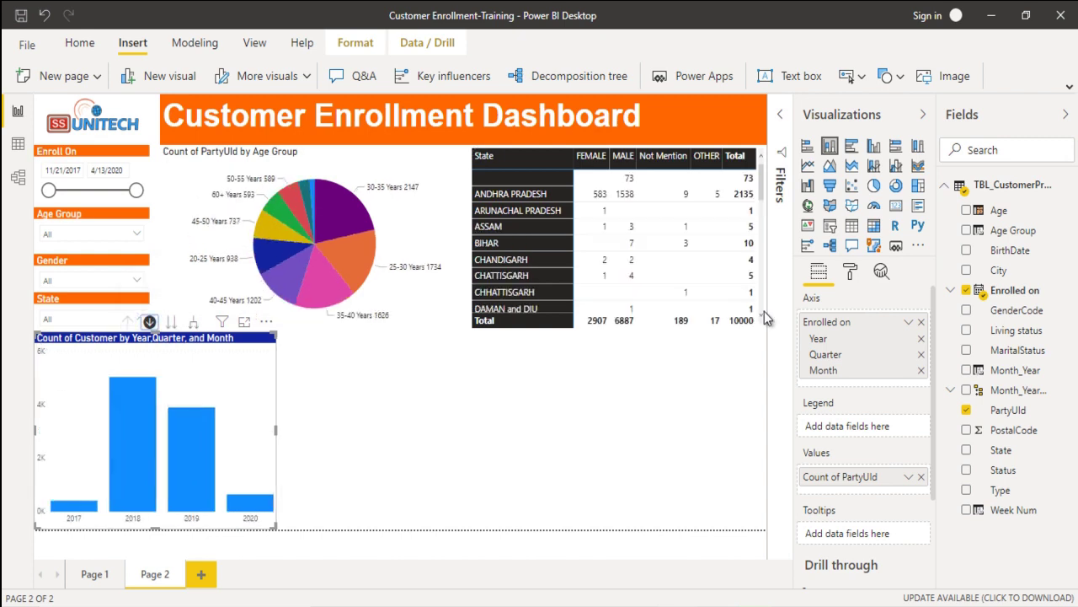
pyautogui.press('Escape')
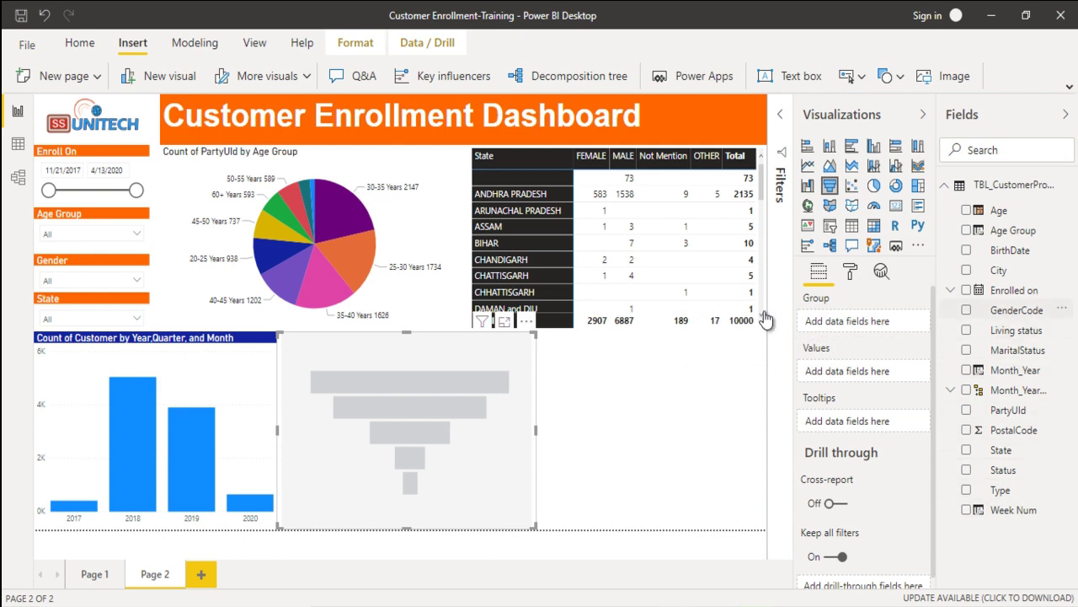
# Step: Fill the funnel with Living status as the group and Count of PartyUId as values
pyautogui.moveTo(1016, 330); pyautogui.dragTo(855, 320)
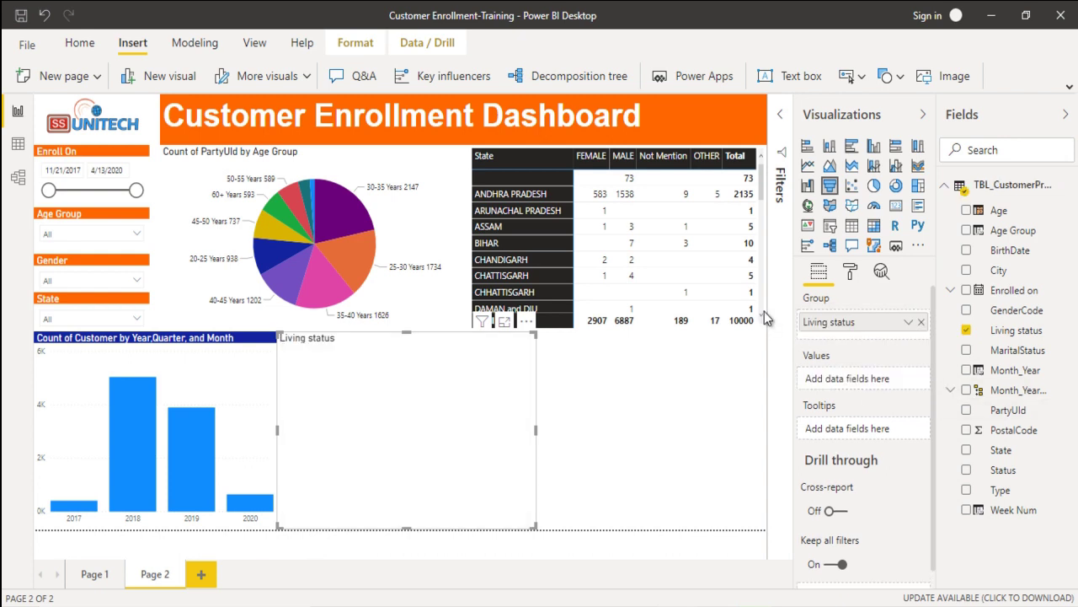
pyautogui.moveTo(1007, 409); pyautogui.dragTo(864, 378)
pyautogui.click(908, 379)
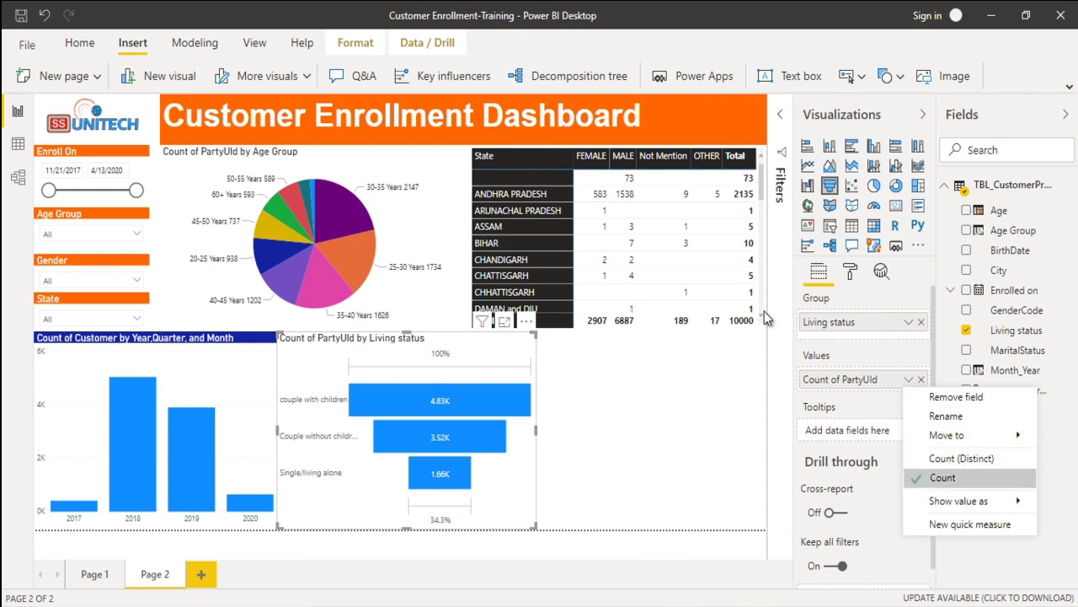
pyautogui.press('Escape')
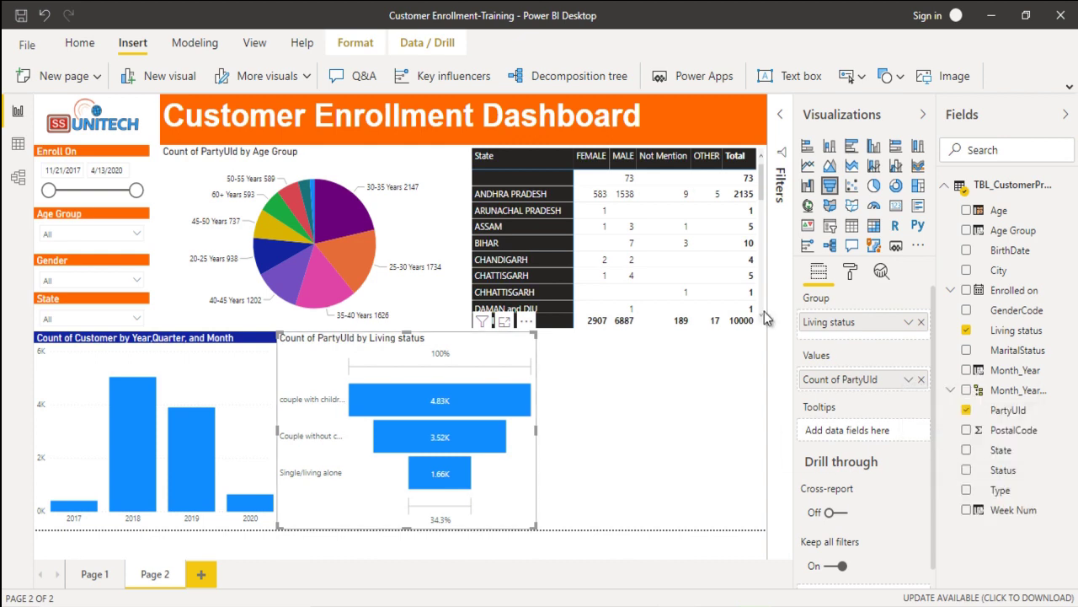
pyautogui.click(767, 316)
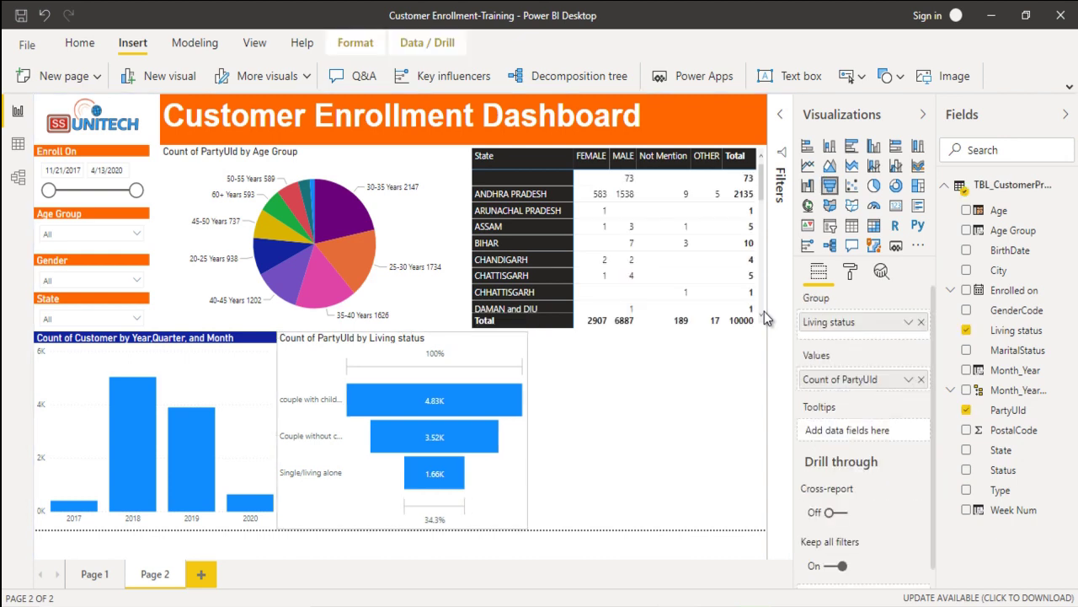
pyautogui.click(767, 316)
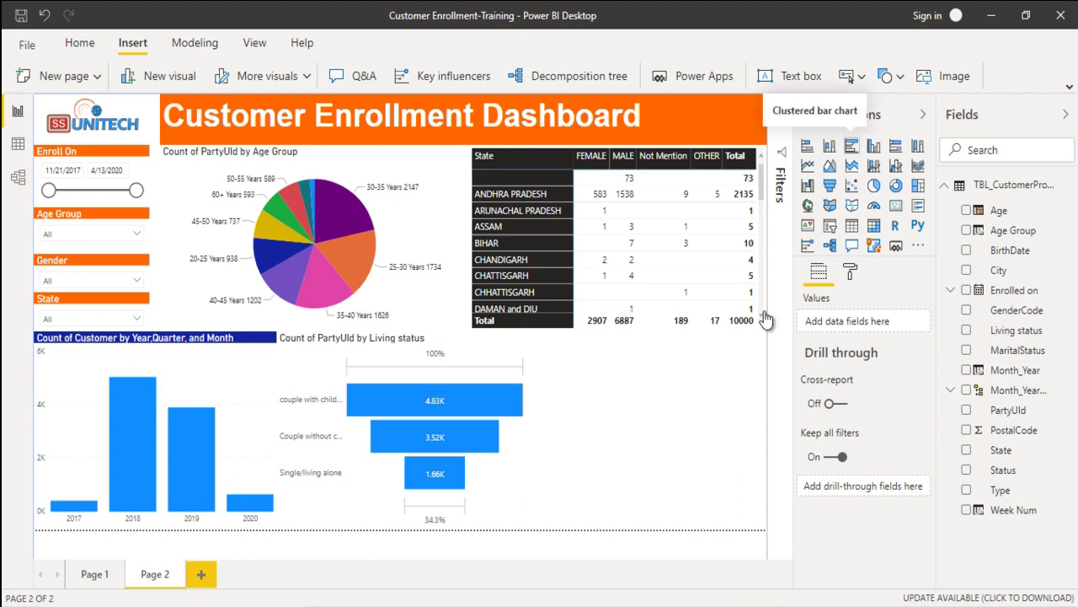
# Step: Add a clustered bar chart of Count of PartyUId, swapping its axis from Status to State
pyautogui.click(852, 145)
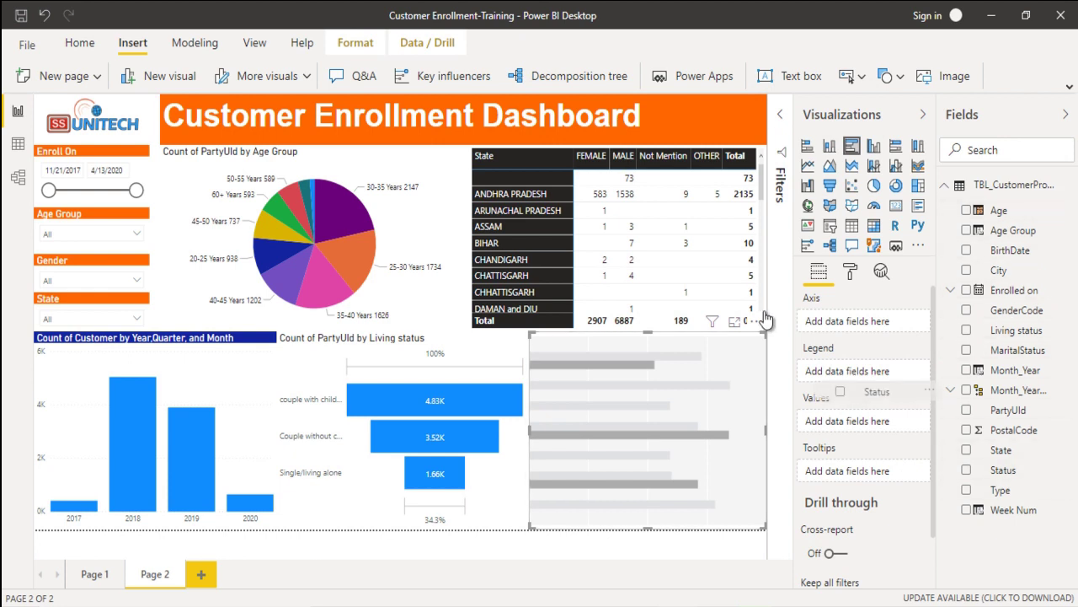
pyautogui.moveTo(1002, 470); pyautogui.dragTo(860, 321)
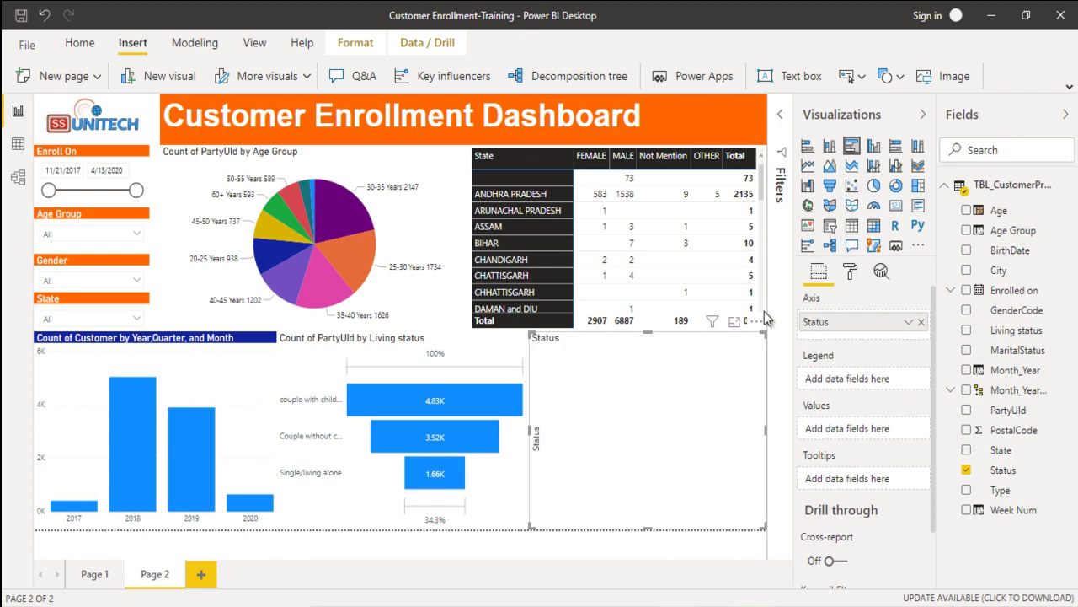
pyautogui.moveTo(1016, 330)
pyautogui.moveTo(1007, 409); pyautogui.dragTo(860, 428)
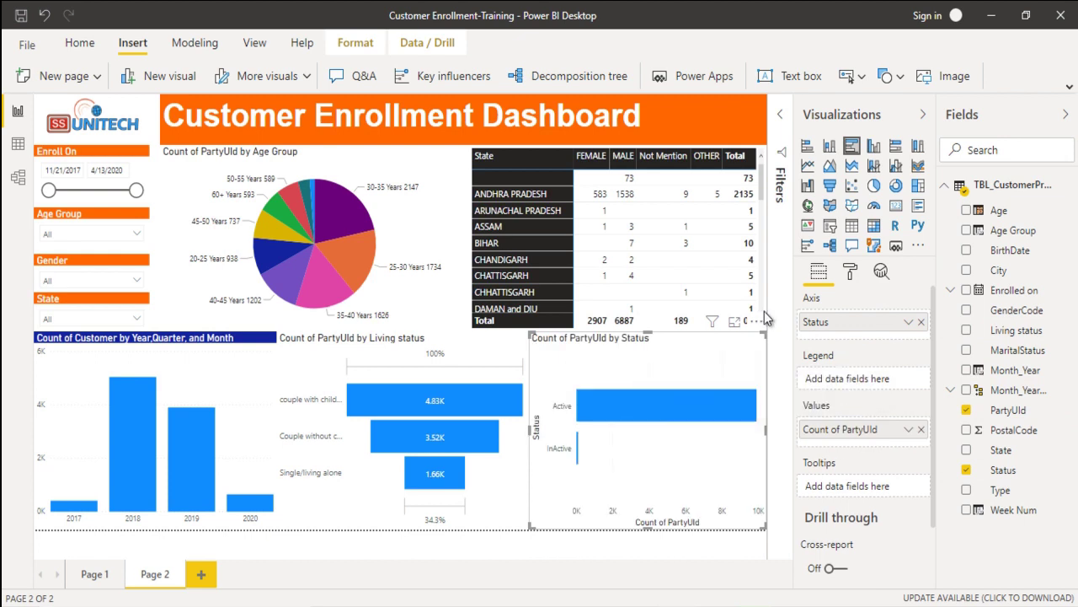
pyautogui.click(921, 322)
pyautogui.moveTo(1001, 450)
pyautogui.mouseDown()
pyautogui.moveTo(868, 341)
pyautogui.moveTo(859, 322)
pyautogui.mouseUp()
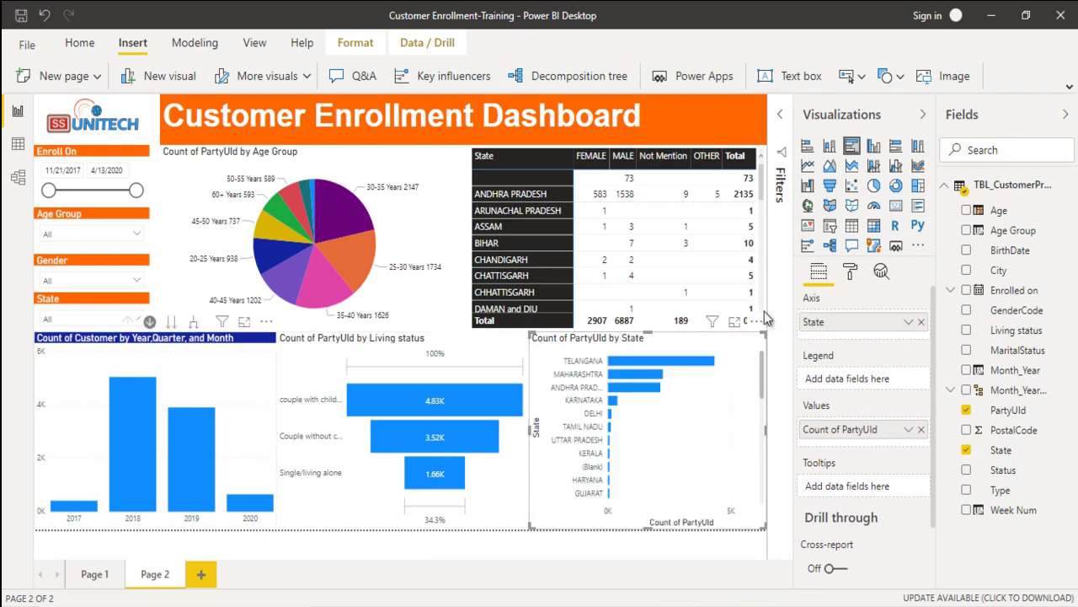
pyautogui.hotkey('shift', 'Tab')
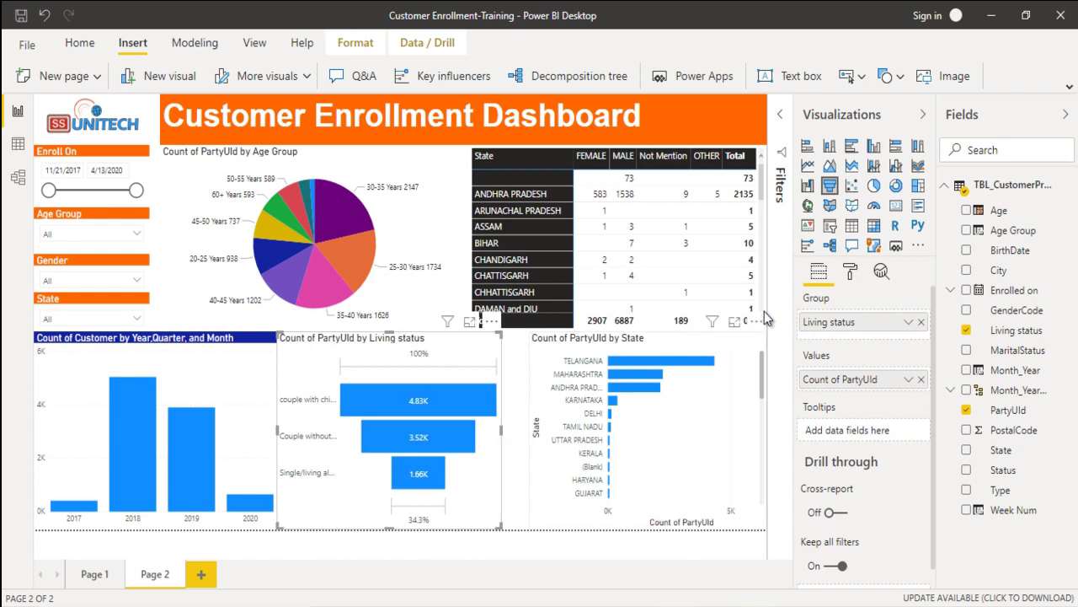
pyautogui.press('Tab')
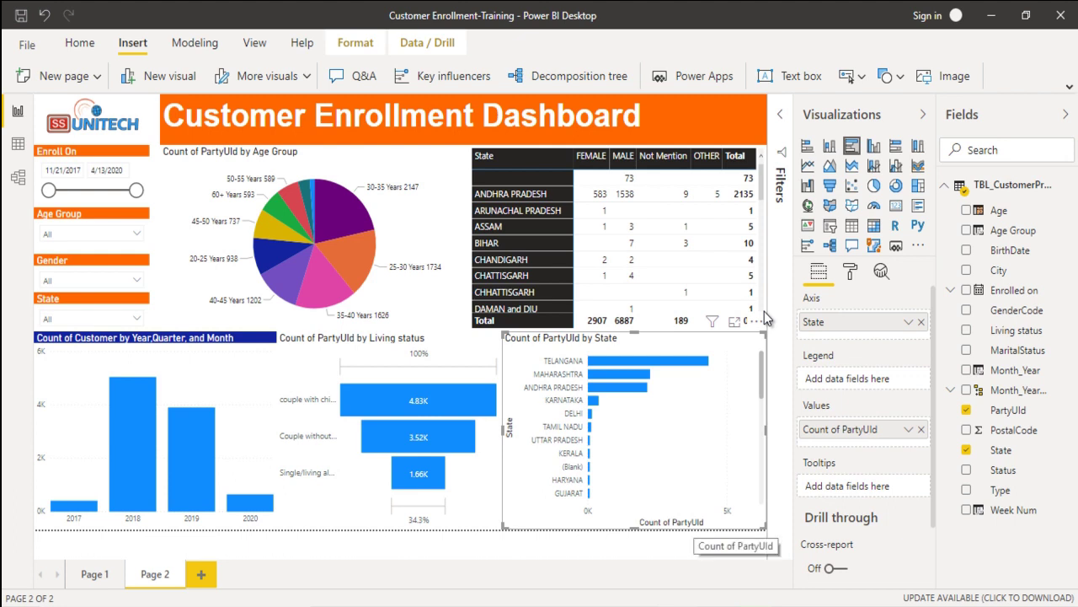
# Step: Turn off the bar chart's Y-axis State title
pyautogui.press('Tab')
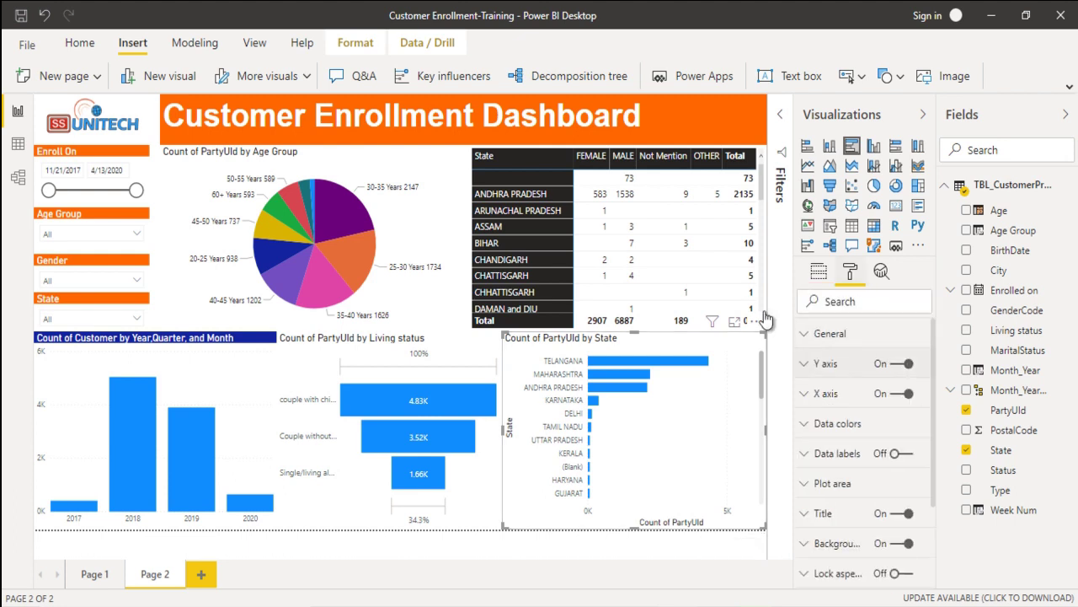
pyautogui.press('Return')
pyautogui.scroll(-2, 864, 446)
pyautogui.scroll(-3, 864, 446)
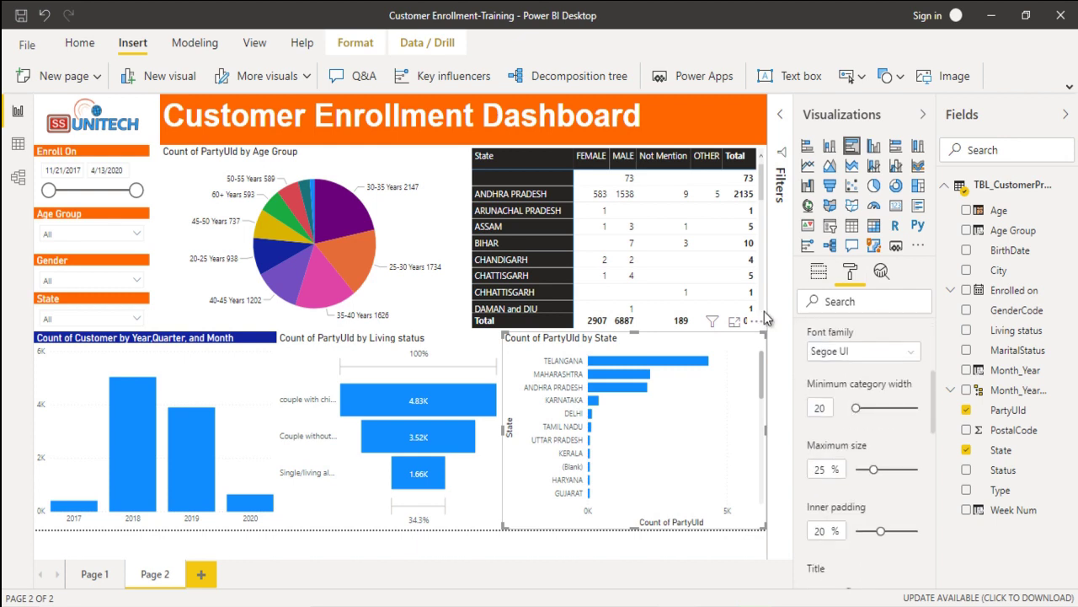
pyautogui.scroll(-3, 863, 447)
pyautogui.press('space')
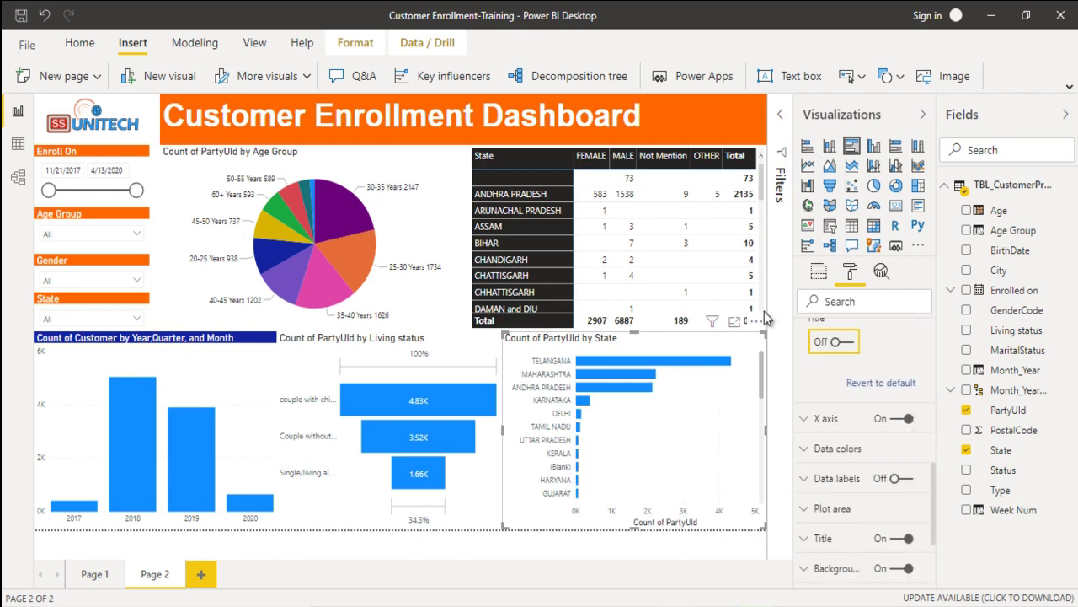
# Step: Turn off the bar chart's X-axis Count of PartyUId title
pyautogui.press('Return')
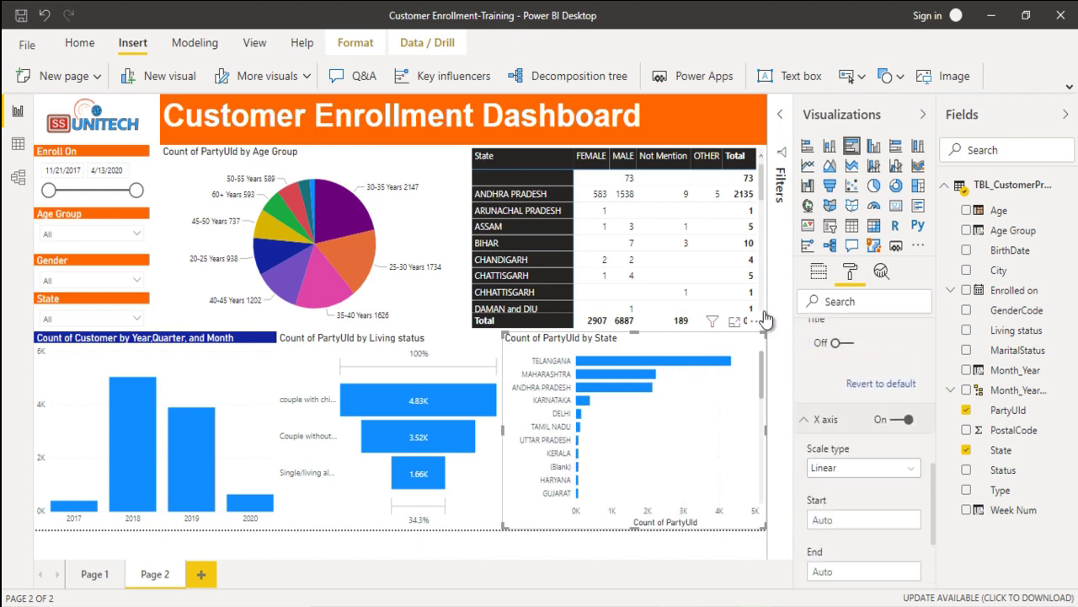
pyautogui.press('Tab')
pyautogui.press('Tab')
pyautogui.press('Tab')
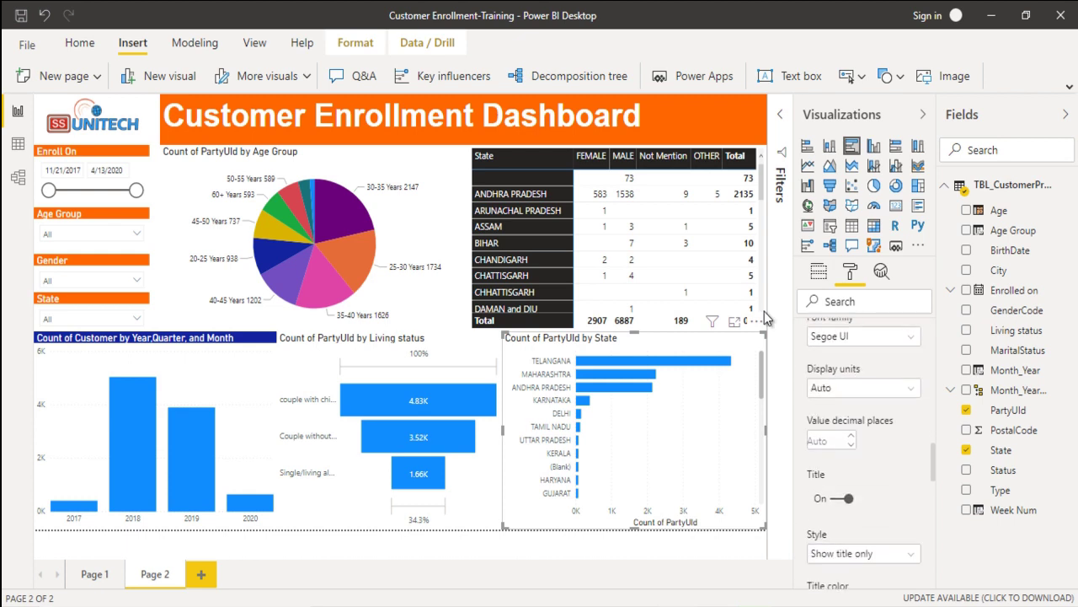
pyautogui.press('Tab')
pyautogui.press('Tab')
pyautogui.press('space')
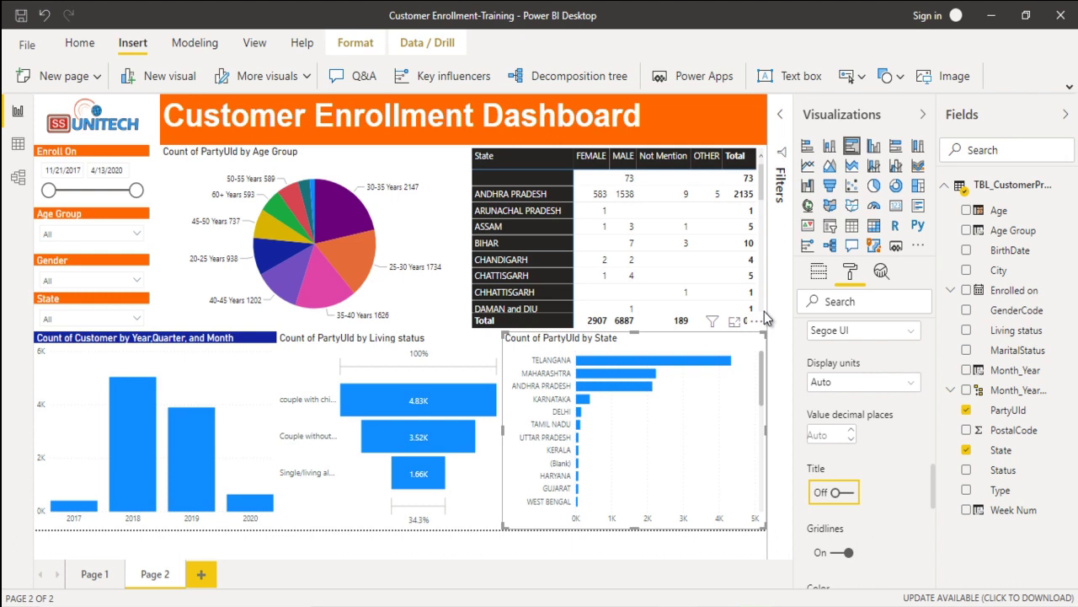
pyautogui.hotkey('ctrl', 'F6')
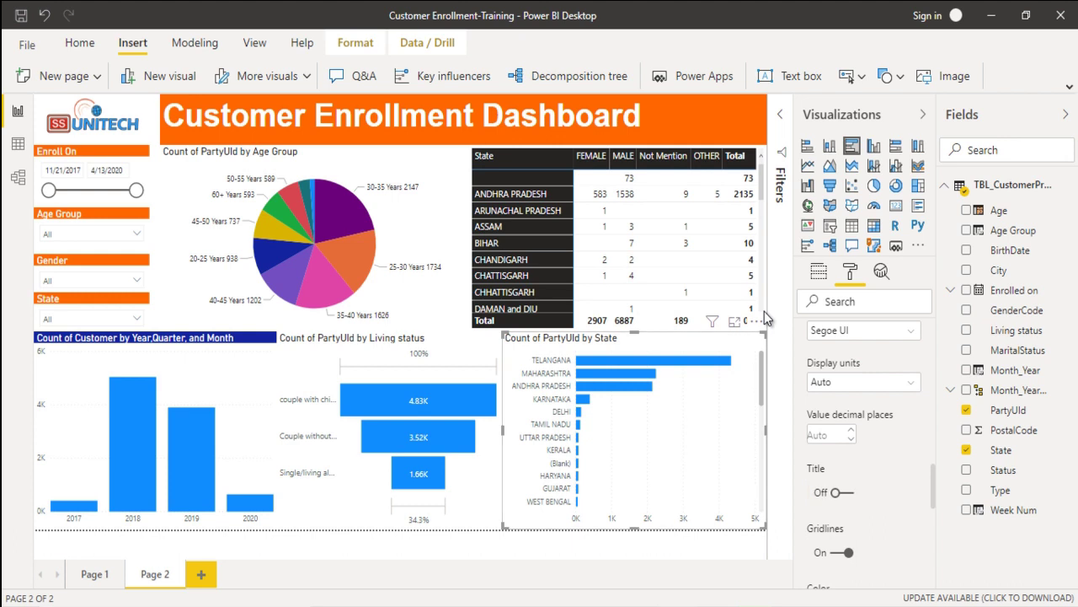
pyautogui.press('Tab')
pyautogui.press('Tab')
pyautogui.click(766, 318)
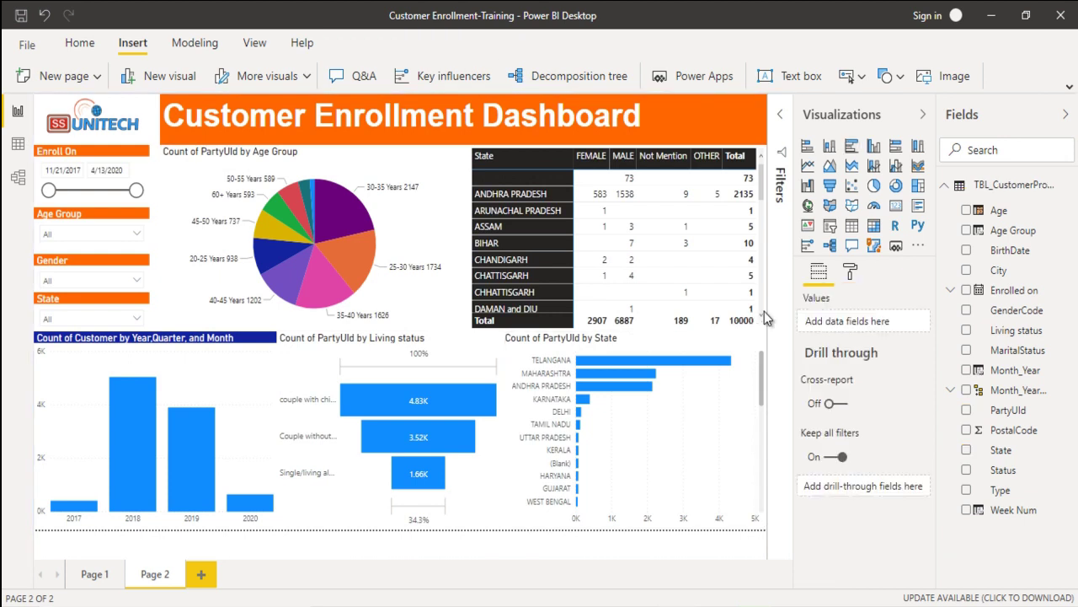